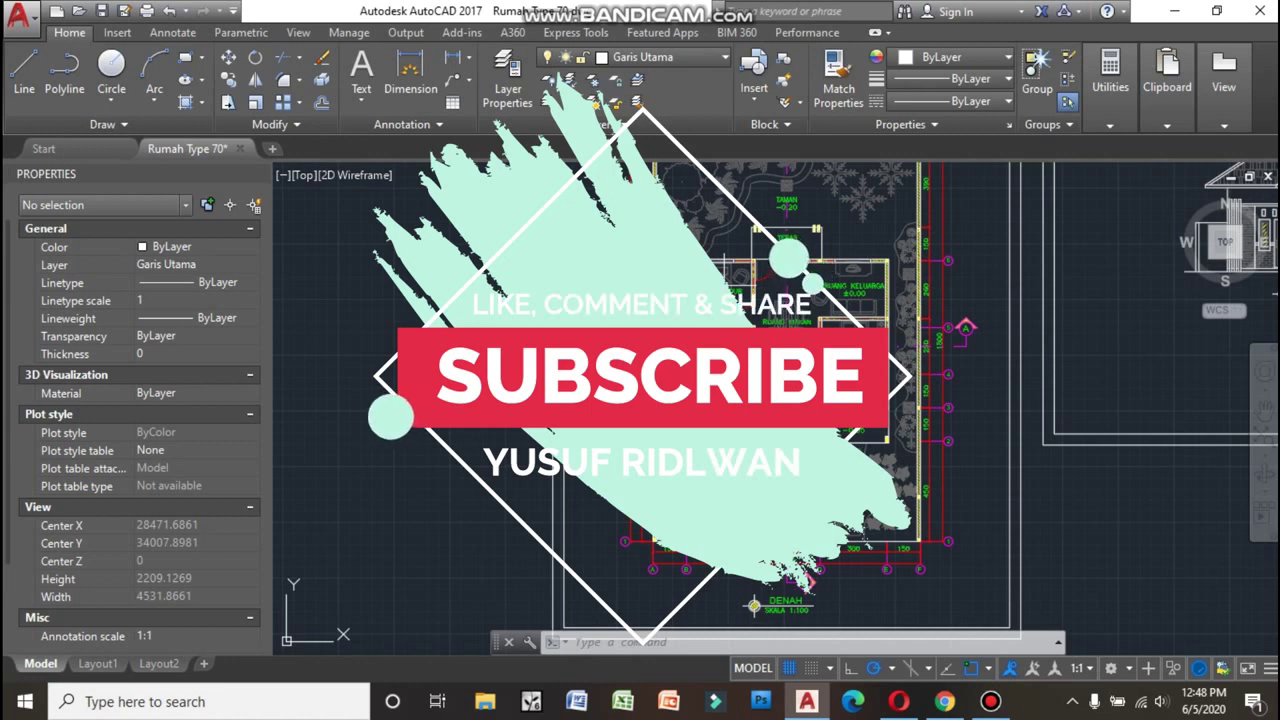
- Zoom out and pan to centre the DENAH floor plan beside the front elevation sheet
scroll(730, 280, down, 2)
middle_drag(943, 231, 906, 256)
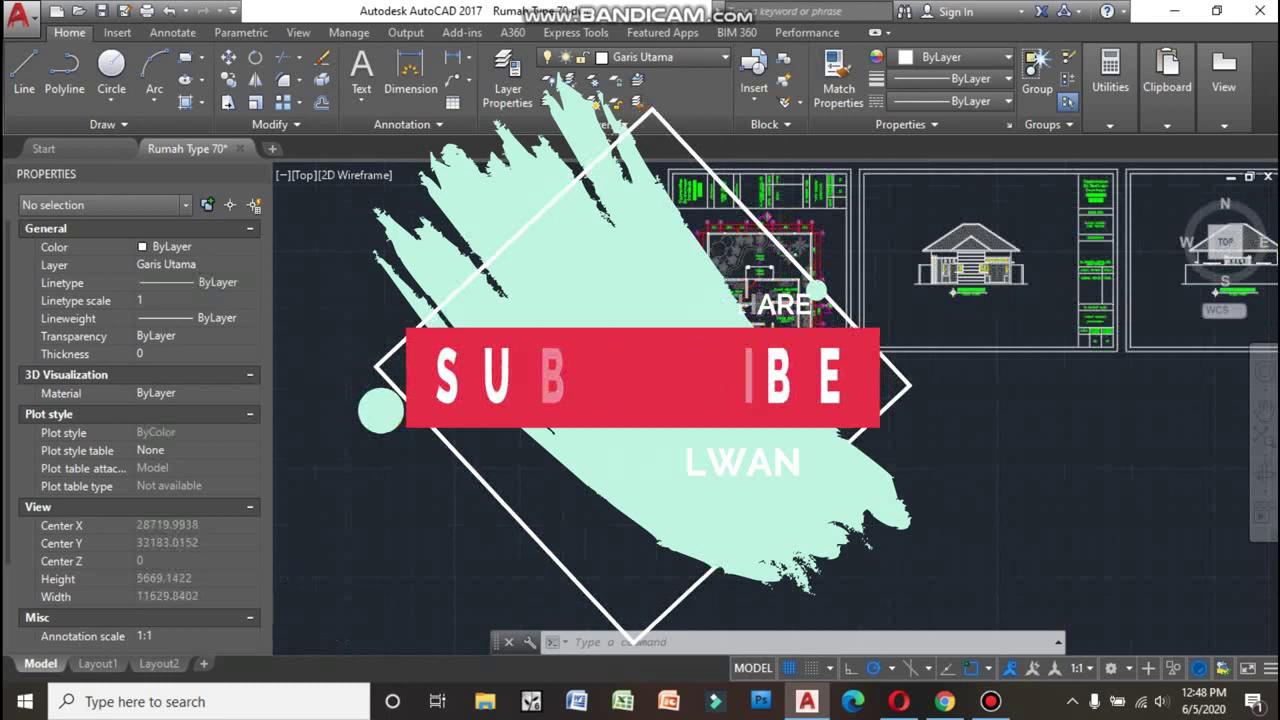
- Zoom in on the floor plan and follow its bottom dimension line
scroll(800, 290, up, 2)
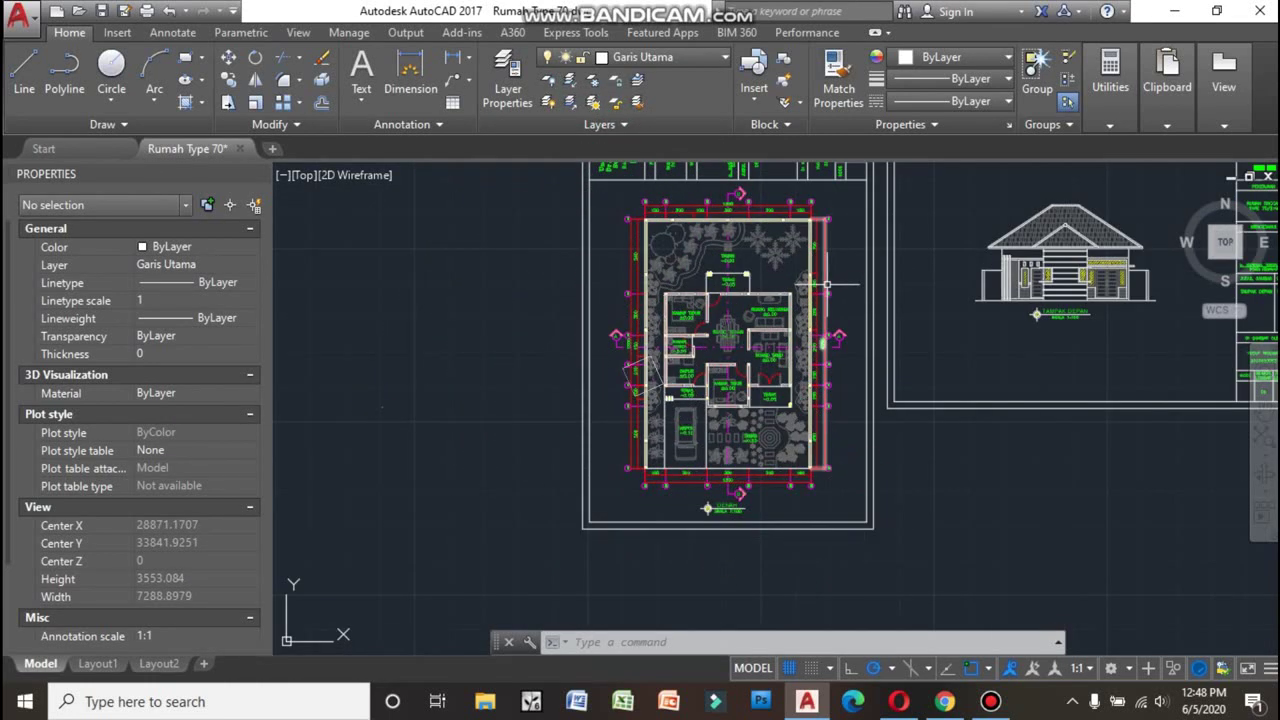
scroll(813, 427, up, 2)
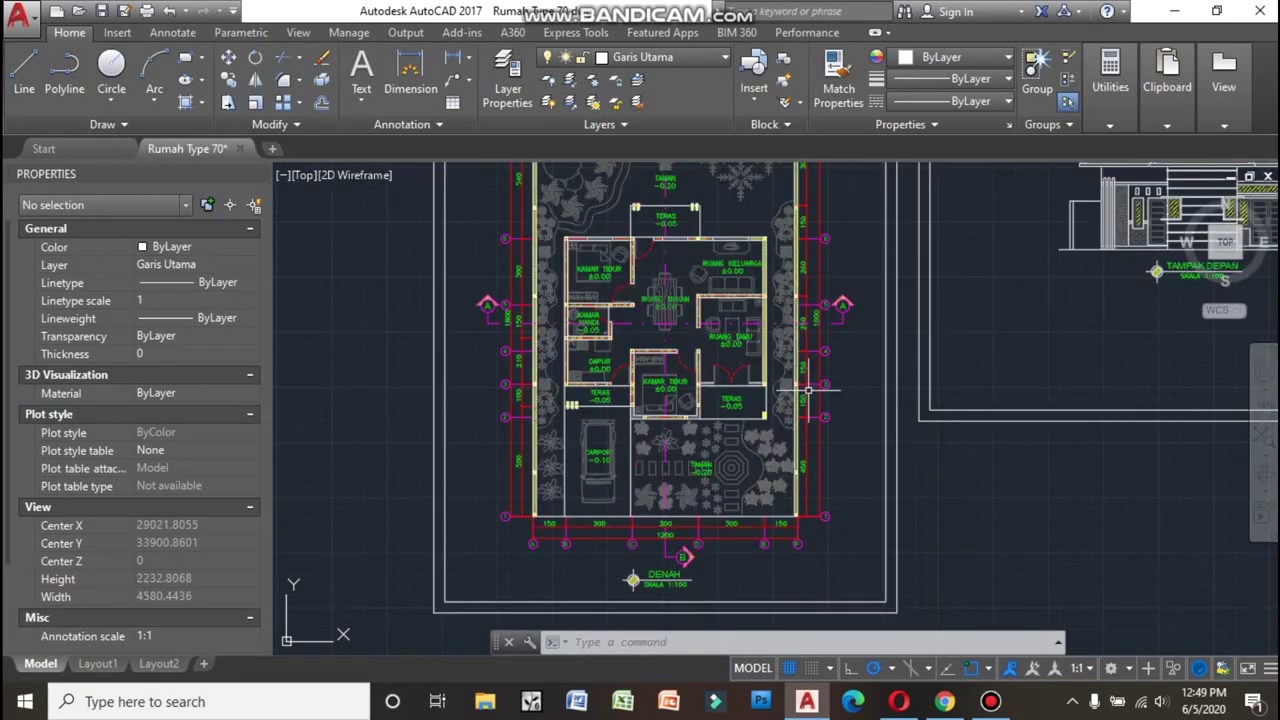
mouse_move(818, 345)
middle_down()
mouse_move(830, 350)
mouse_move(877, 303)
middle_up()
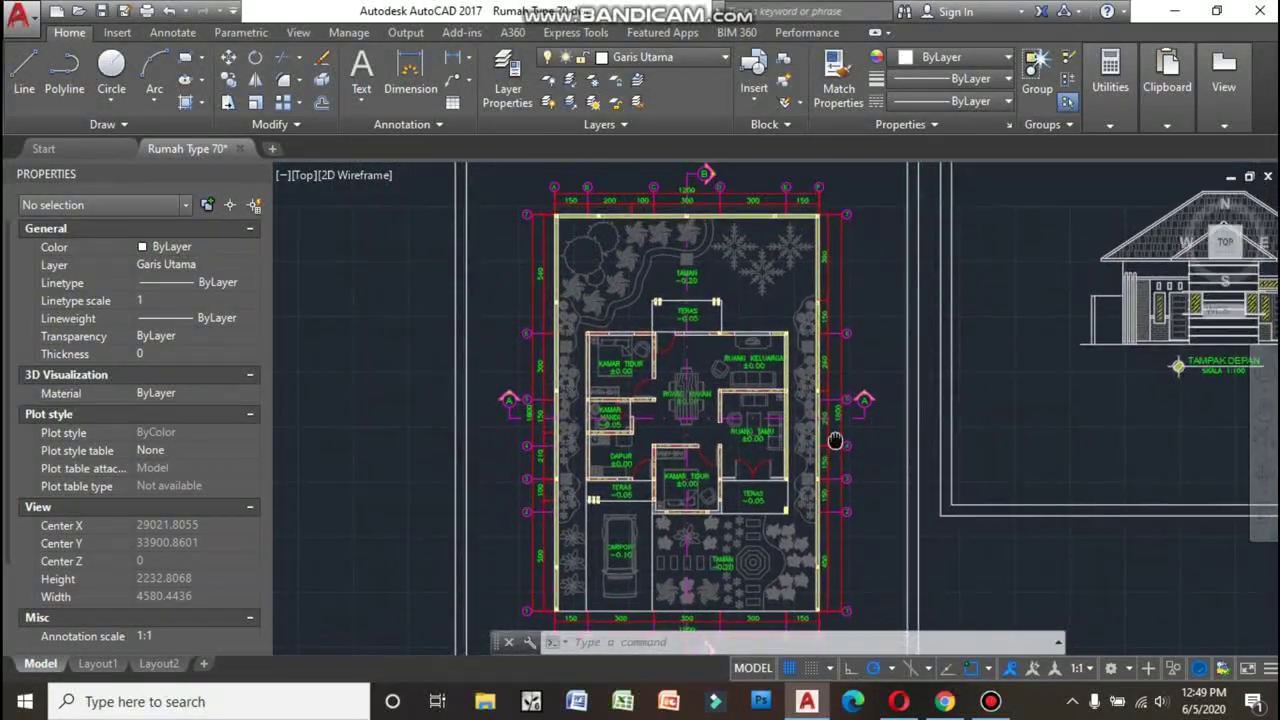
scroll(810, 451, up, 5)
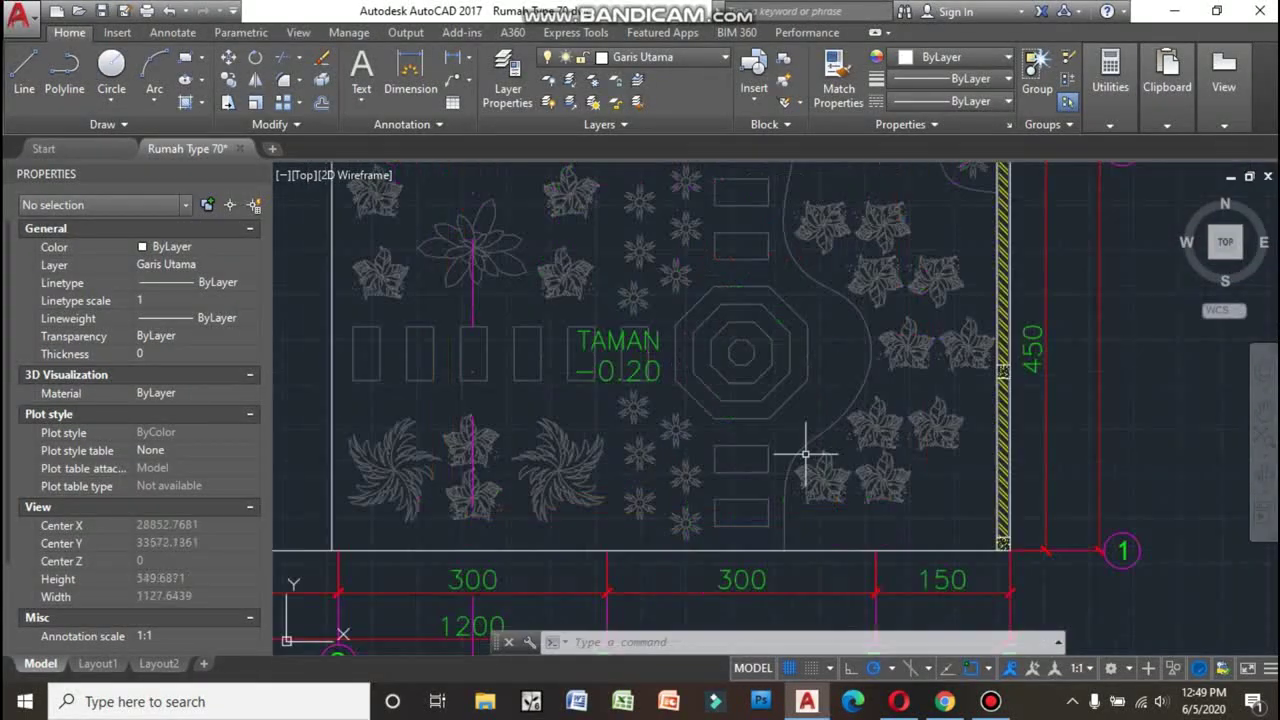
scroll(796, 451, down, 5)
middle_drag(744, 412, 760, 476)
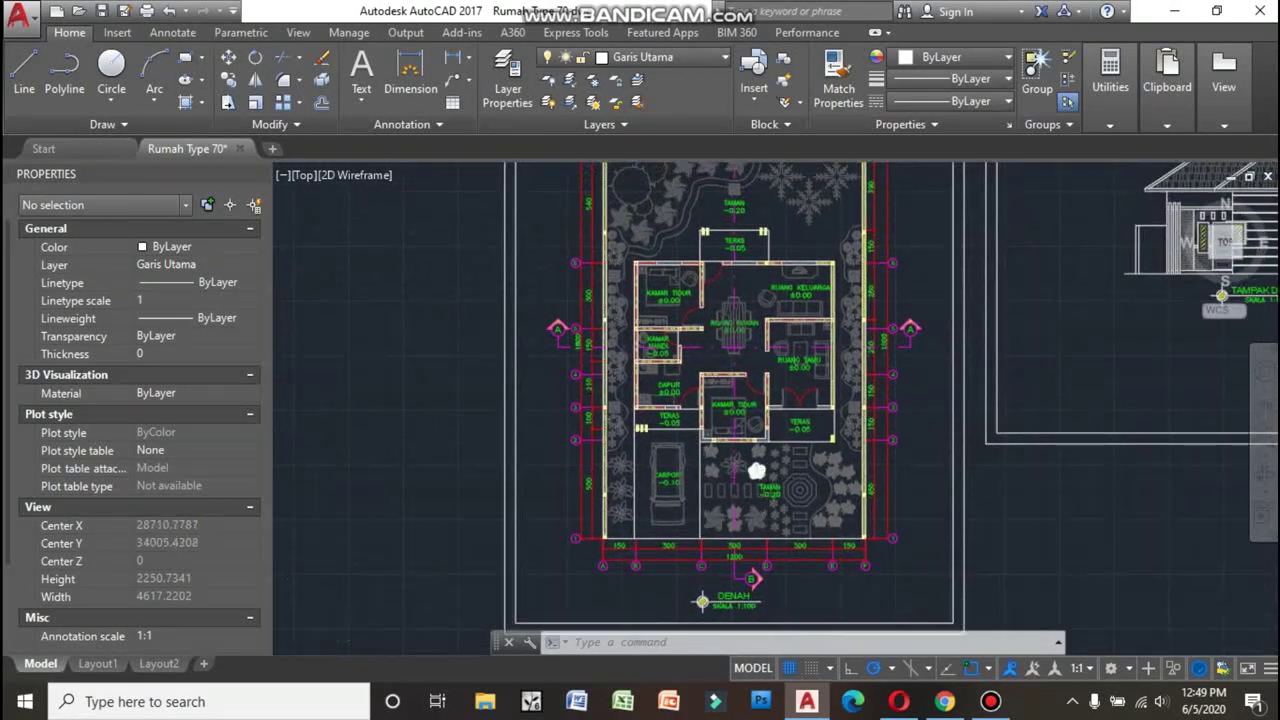
scroll(725, 460, up, 6)
scroll(721, 456, down, 3)
scroll(709, 350, up, 4)
middle_drag(709, 350, 725, 394)
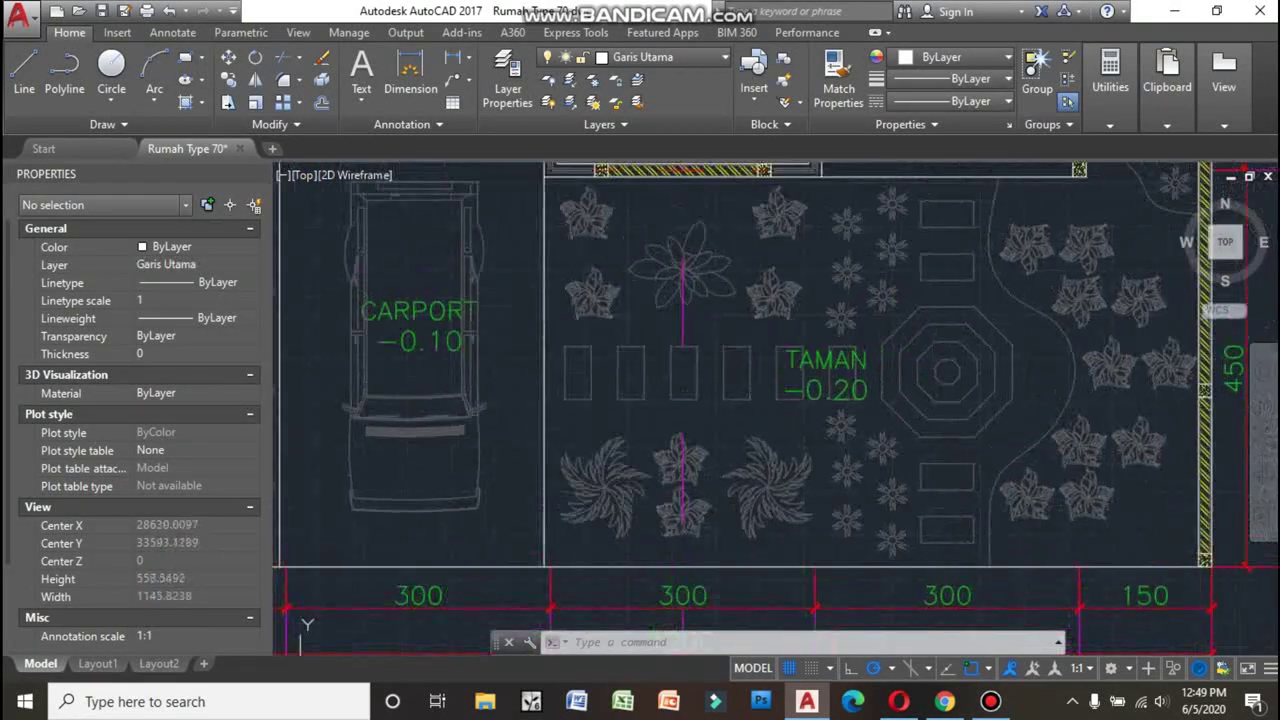
scroll(712, 555, down, 3)
scroll(712, 555, down, 6)
scroll(743, 437, up, 6)
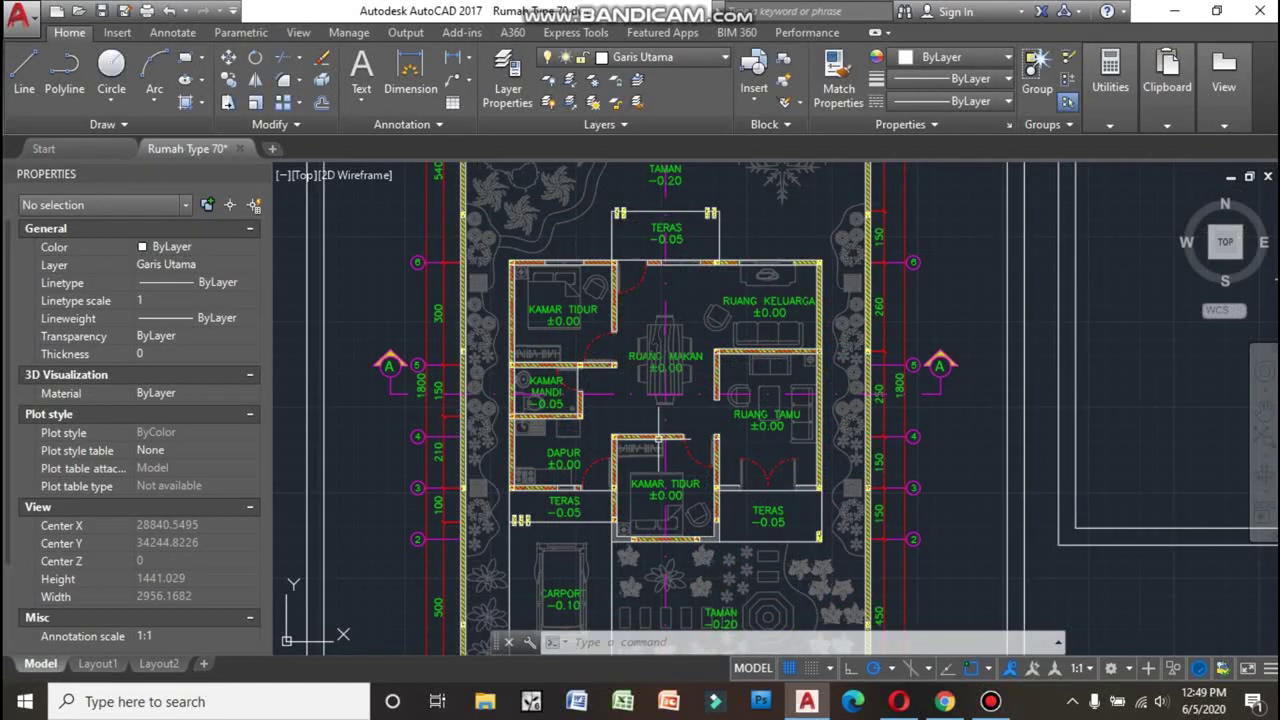
scroll(618, 410, down, 2)
scroll(620, 517, up, 7)
scroll(660, 500, down, 2)
scroll(697, 479, down, 3)
scroll(765, 519, up, 7)
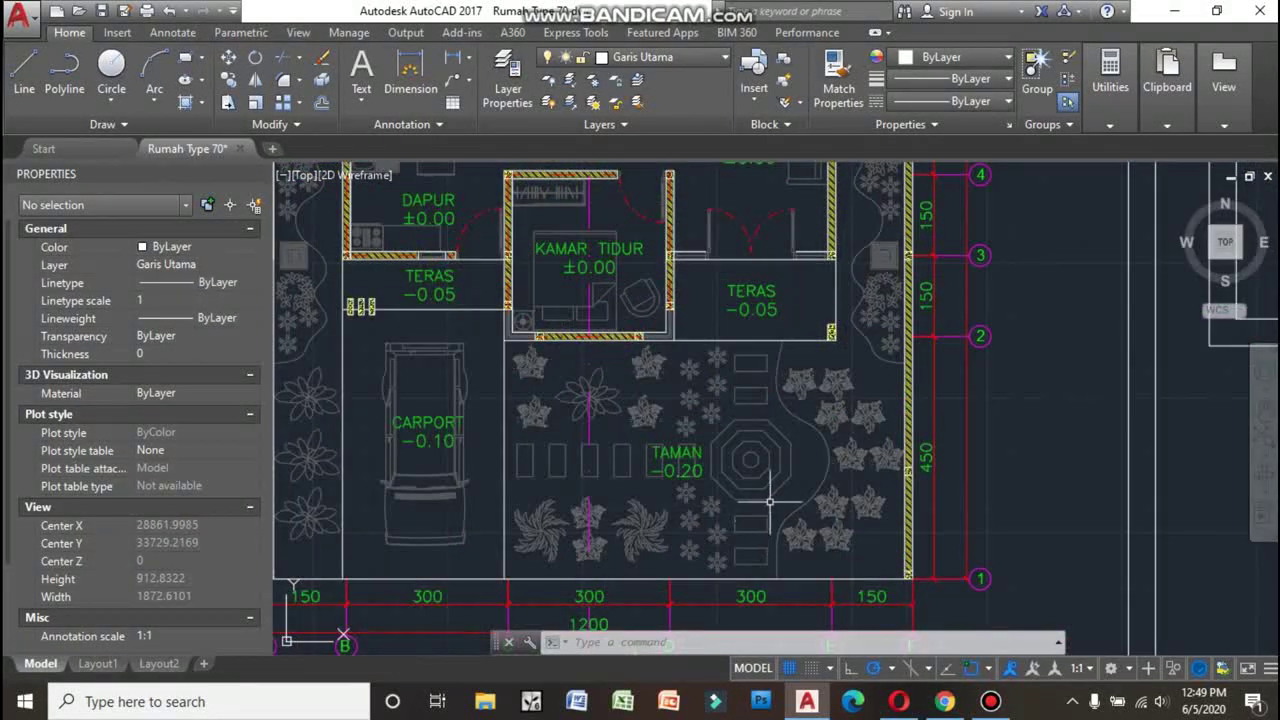
scroll(775, 457, down, 5)
scroll(757, 441, down, 3)
scroll(740, 452, up, 3)
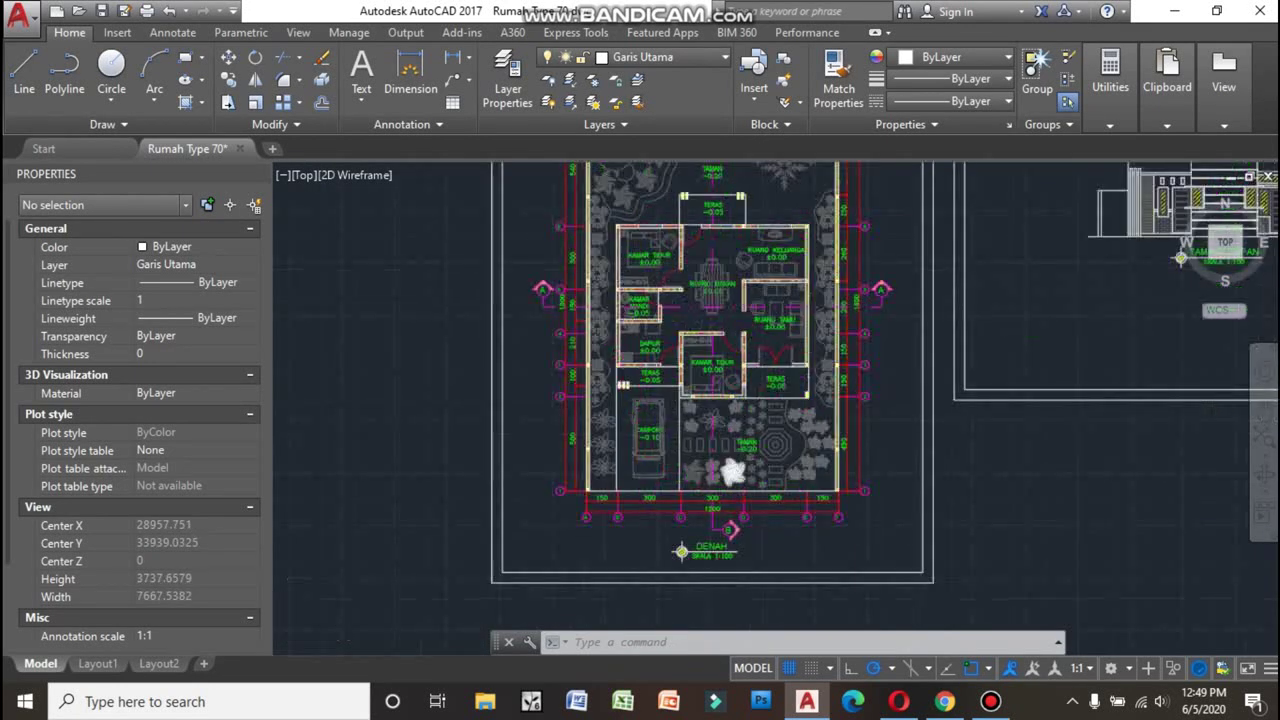
scroll(727, 461, up, 2)
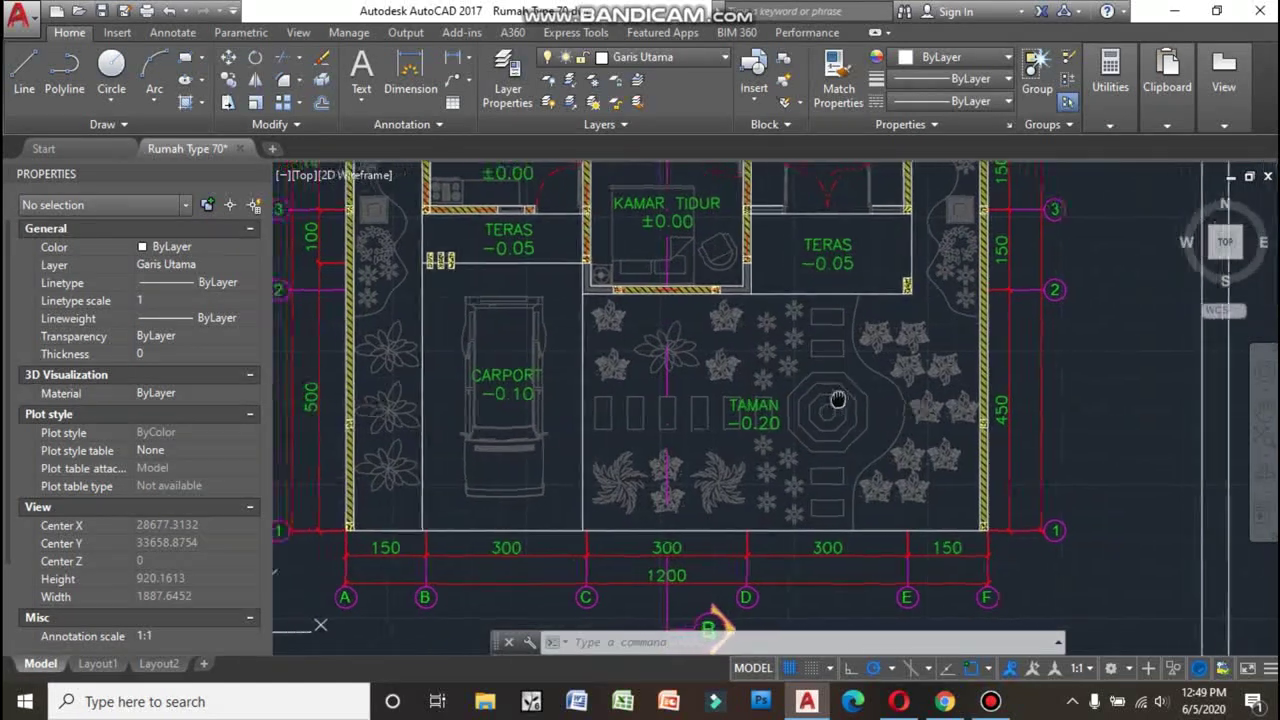
- Pan across the carport, KAMAR MANDI, RUANG TAMU and RUANG MAKAN at grid line 5
middle_drag(858, 408, 903, 420)
middle_drag(617, 413, 564, 471)
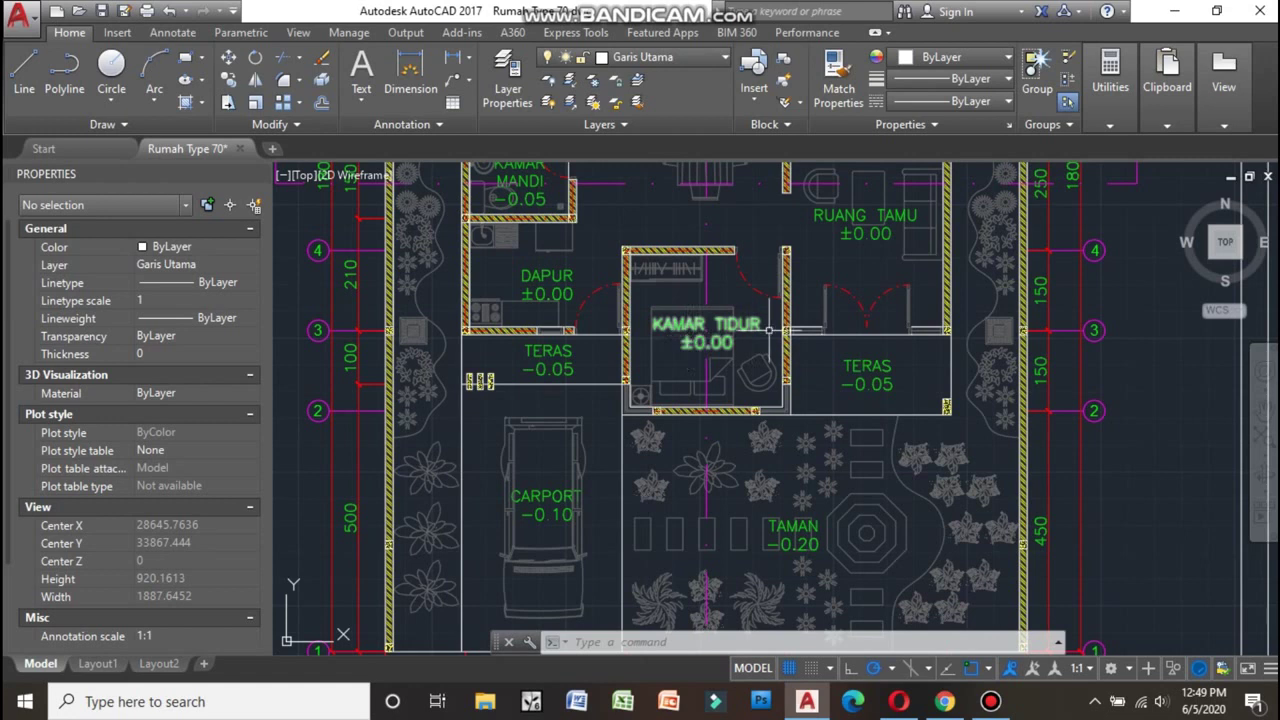
middle_drag(829, 366, 842, 447)
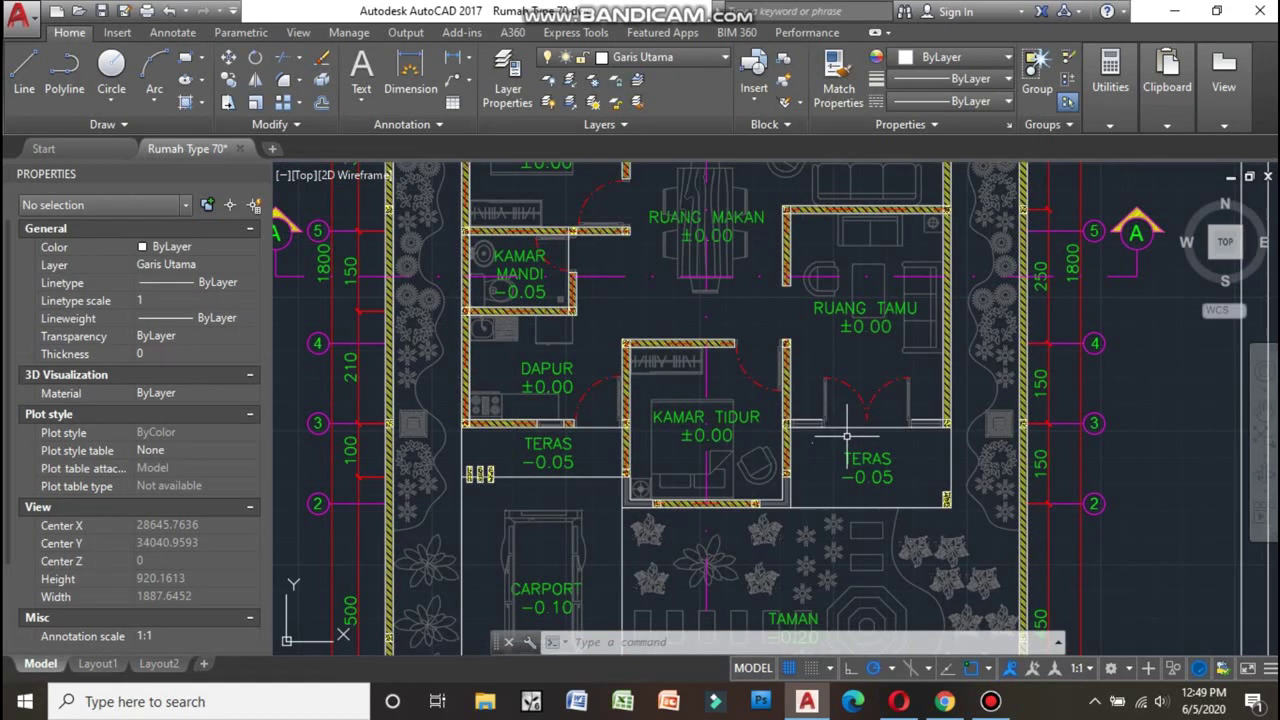
scroll(617, 363, down, 3)
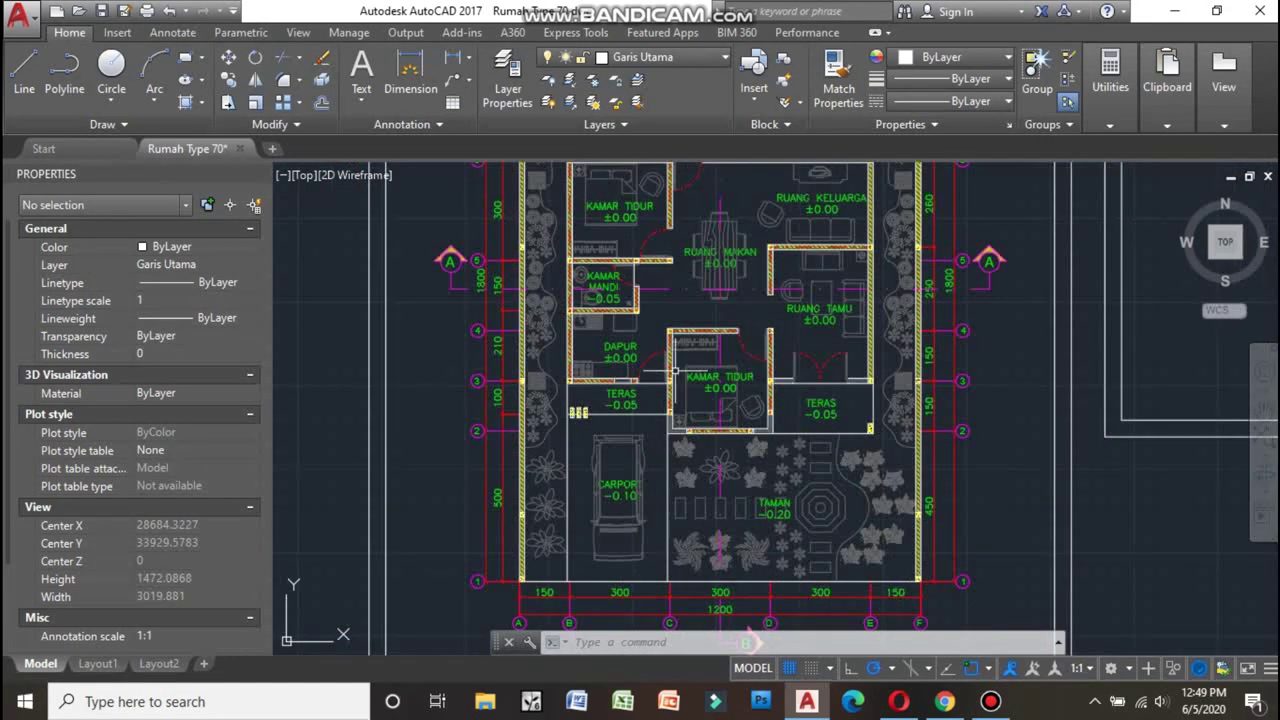
scroll(621, 373, up, 3)
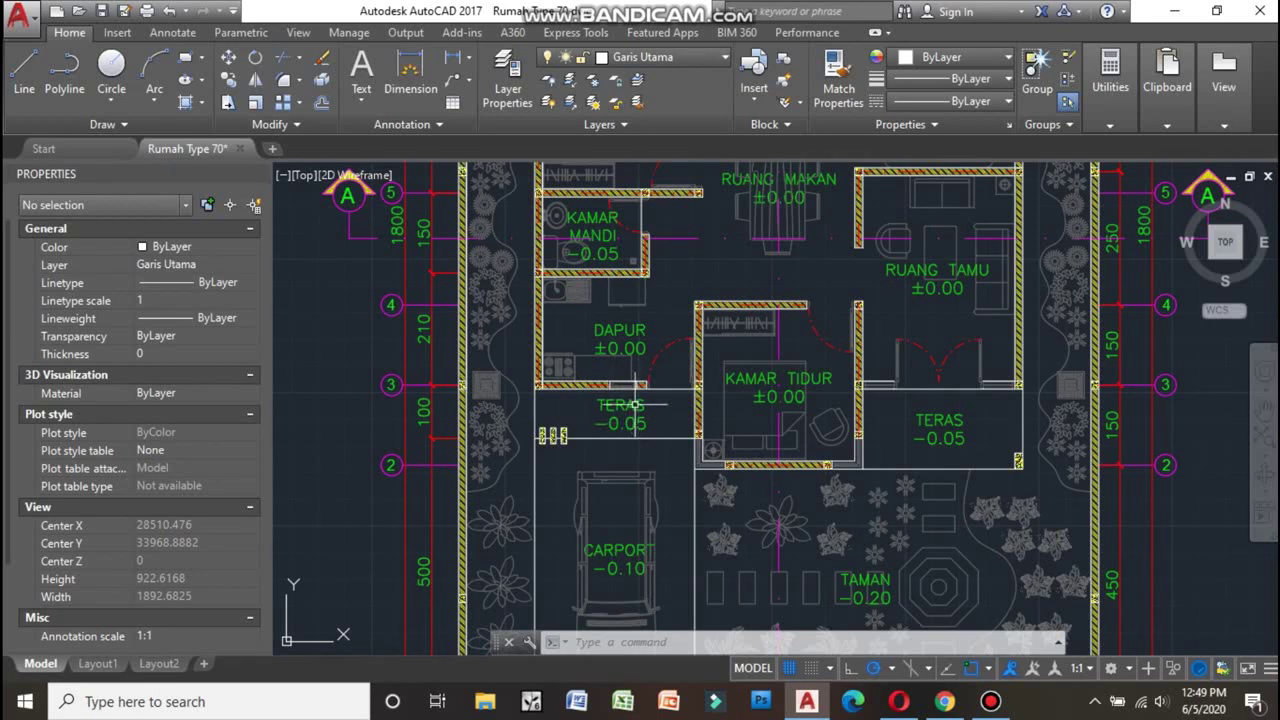
scroll(871, 322, up, 2)
- Zoom around KAMAR TIDUR, RUANG MAKAN and RUANG KELUARGA to read their labels
middle_drag(858, 323, 855, 393)
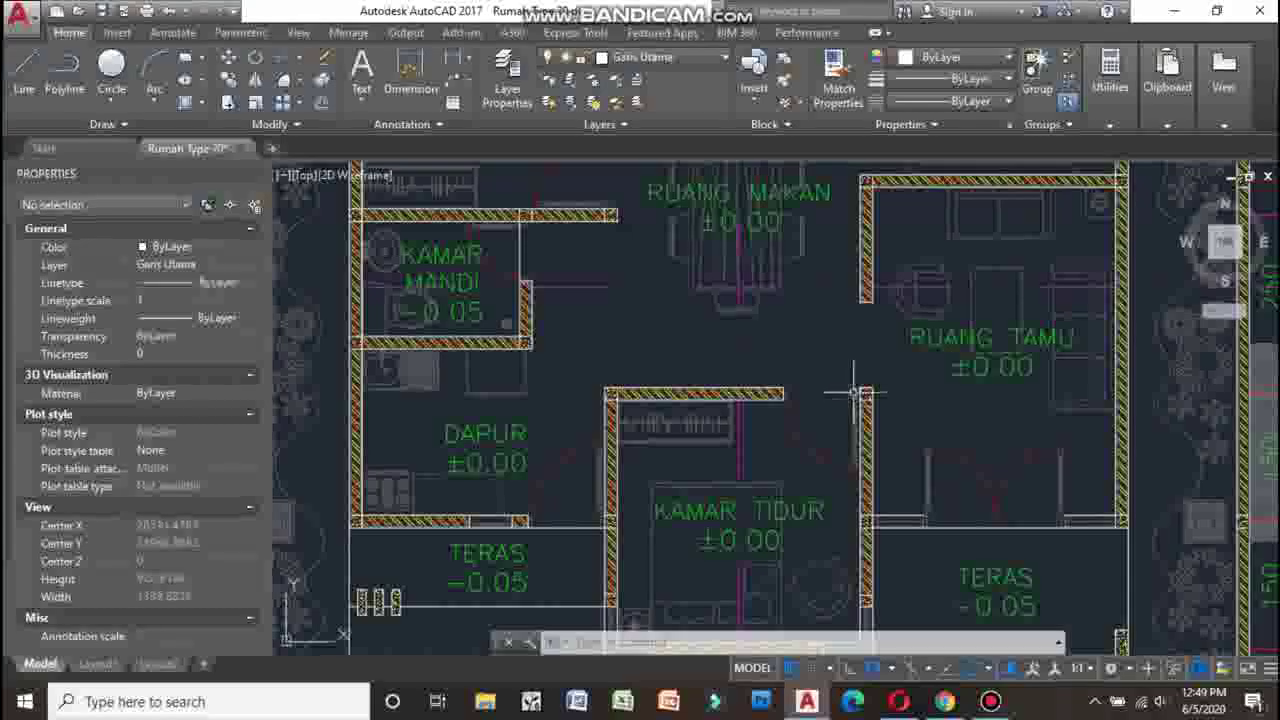
scroll(855, 393, down, 4)
scroll(856, 393, up, 4)
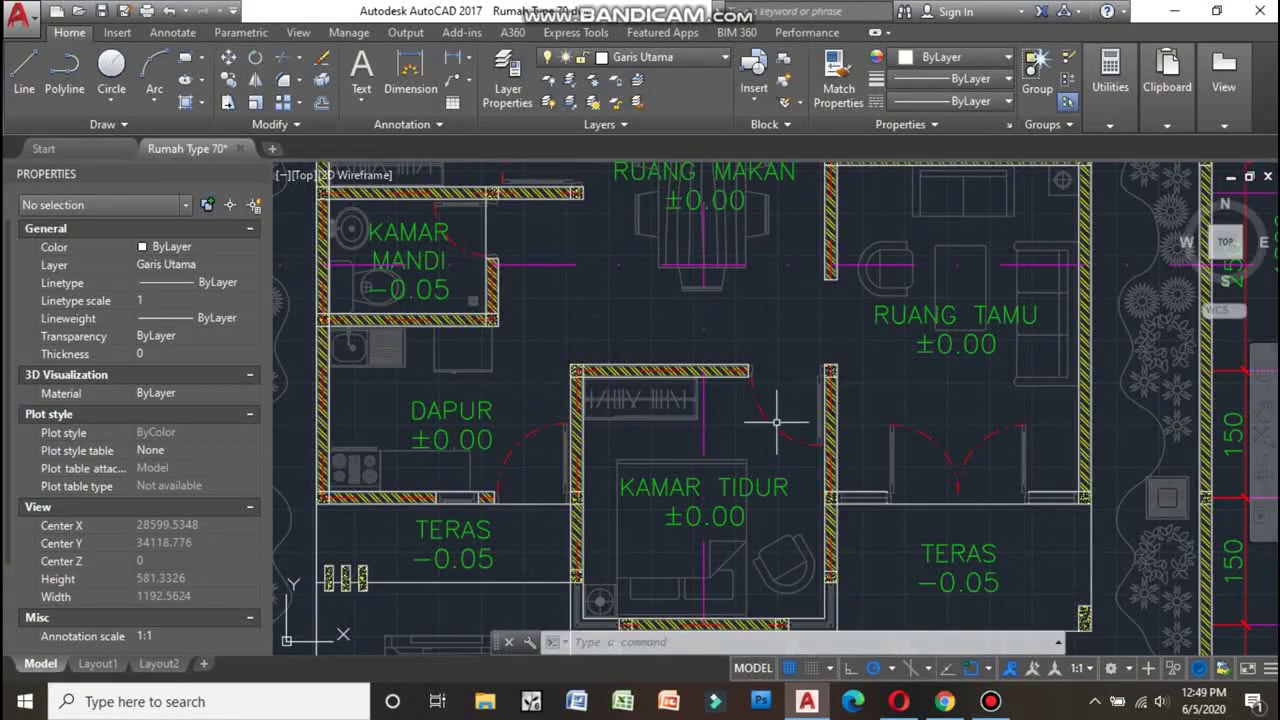
scroll(776, 422, down, 4)
scroll(790, 430, up, 2)
scroll(800, 440, up, 2)
middle_drag(805, 445, 794, 397)
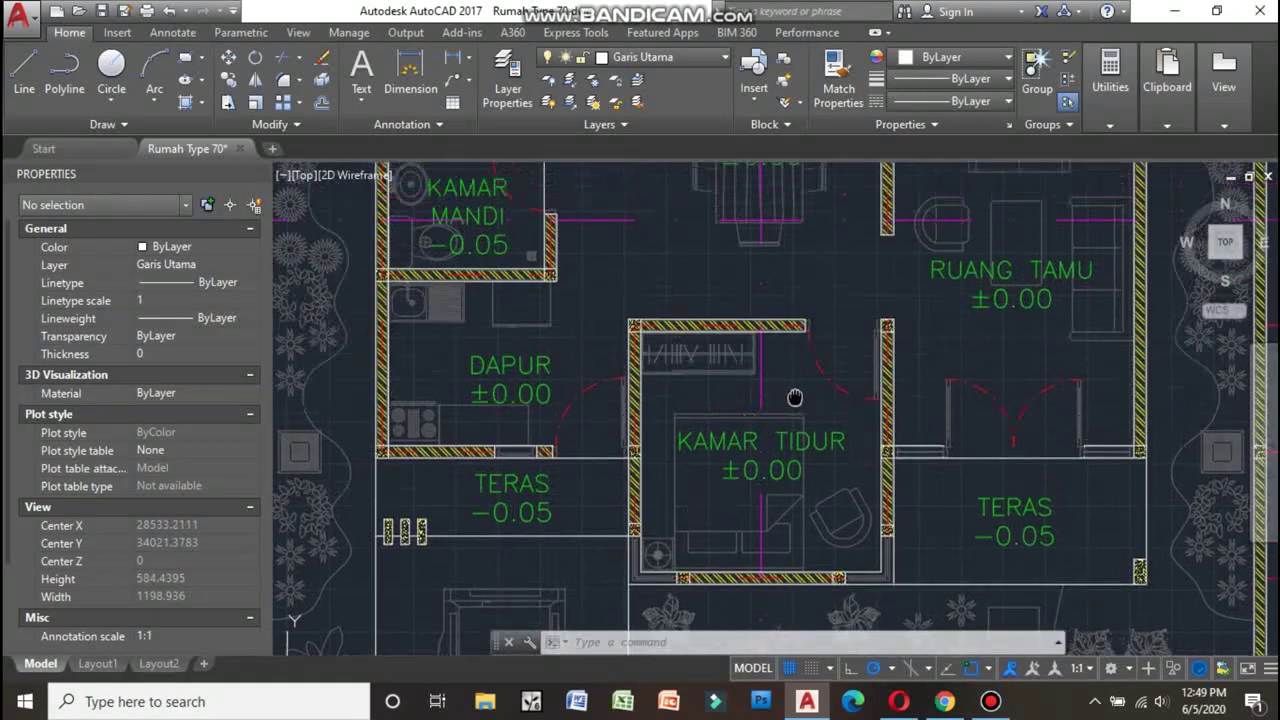
scroll(794, 397, down, 2)
scroll(800, 390, down, 2)
scroll(849, 351, up, 4)
middle_drag(849, 351, 855, 430)
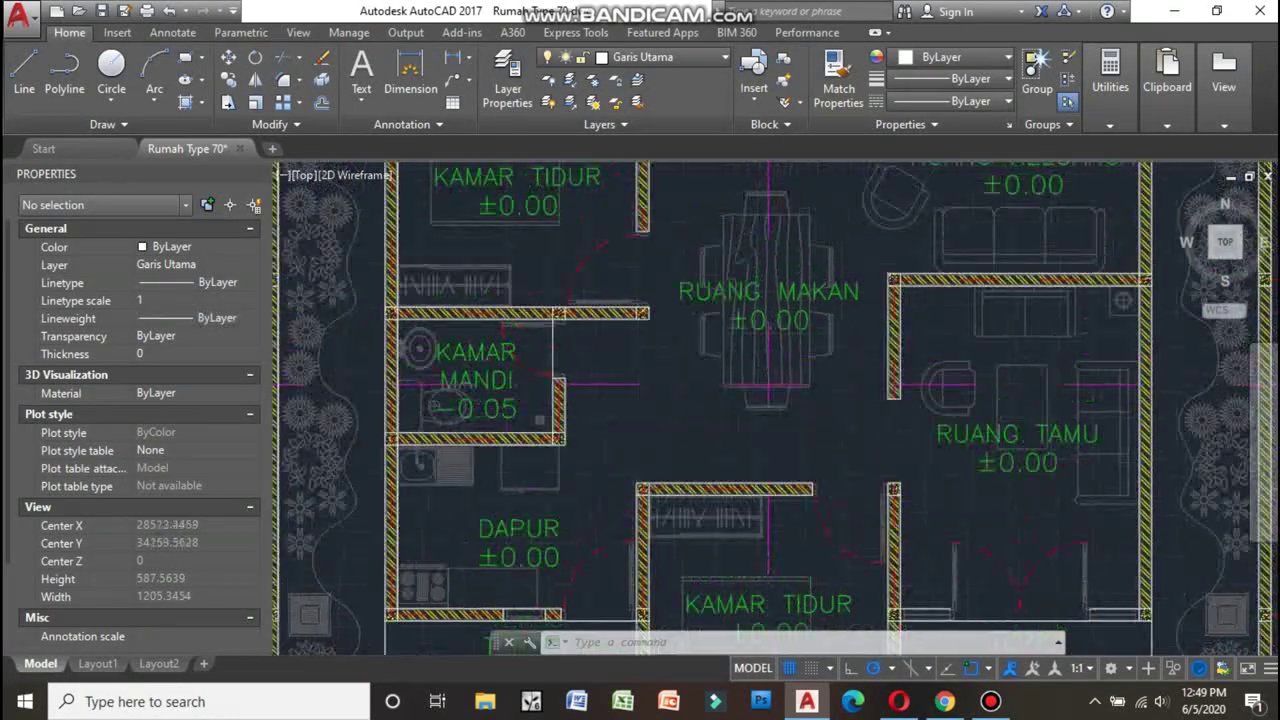
scroll(855, 430, down, 4)
scroll(850, 420, up, 2)
scroll(666, 349, up, 2)
middle_drag(666, 349, 810, 400)
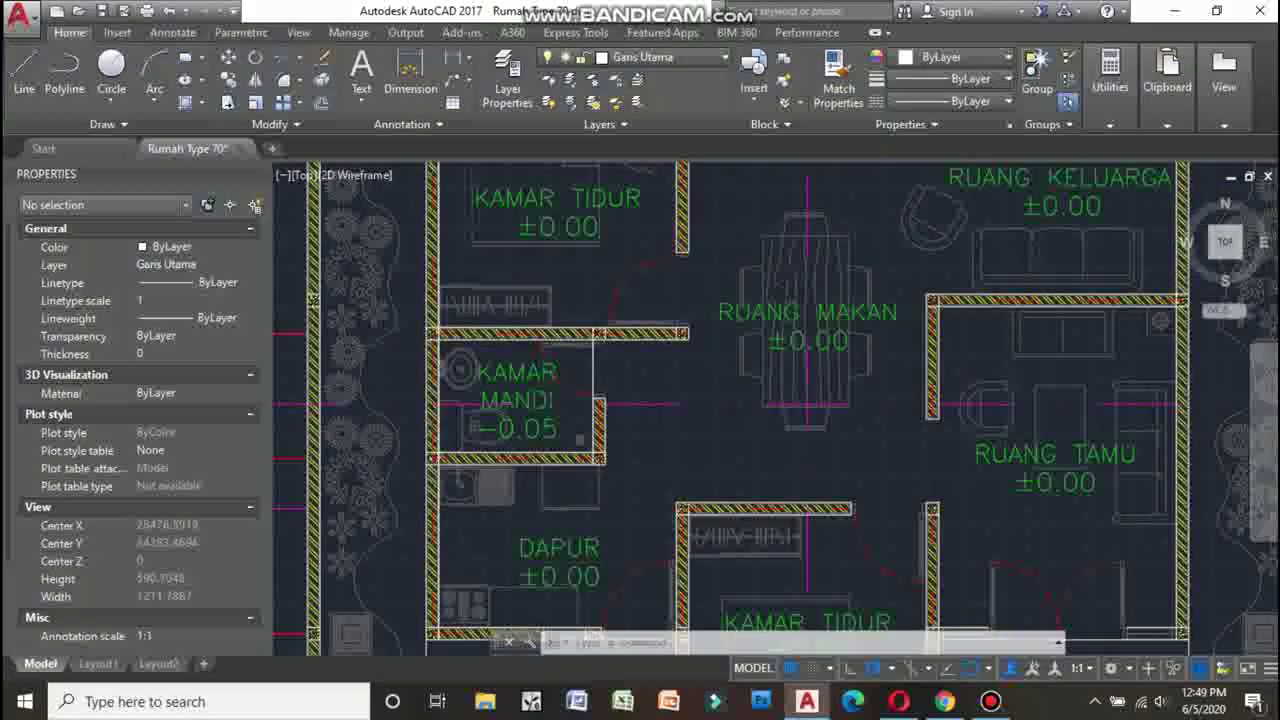
scroll(586, 254, down, 3)
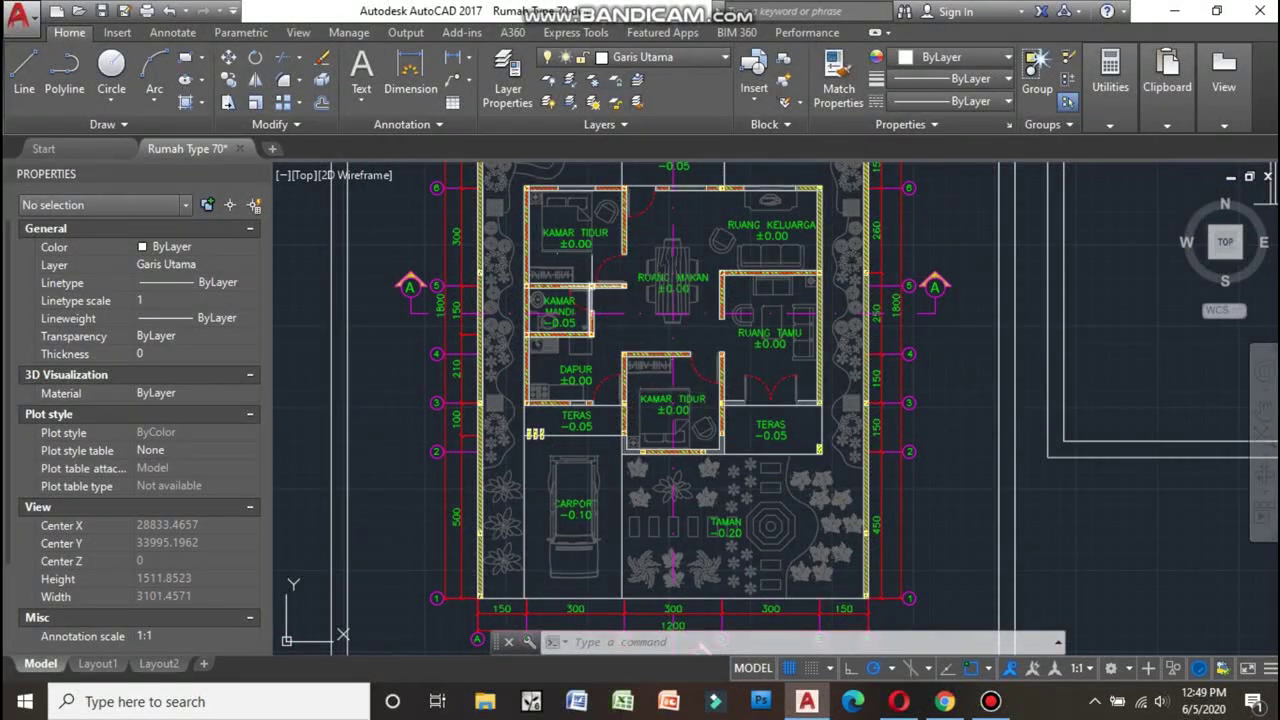
scroll(460, 170, up, 2)
- Pan over the west-side and northern rooms up to the top TERAS area
mouse_move(706, 390)
middle_down()
mouse_move(648, 348)
mouse_move(497, 388)
middle_up()
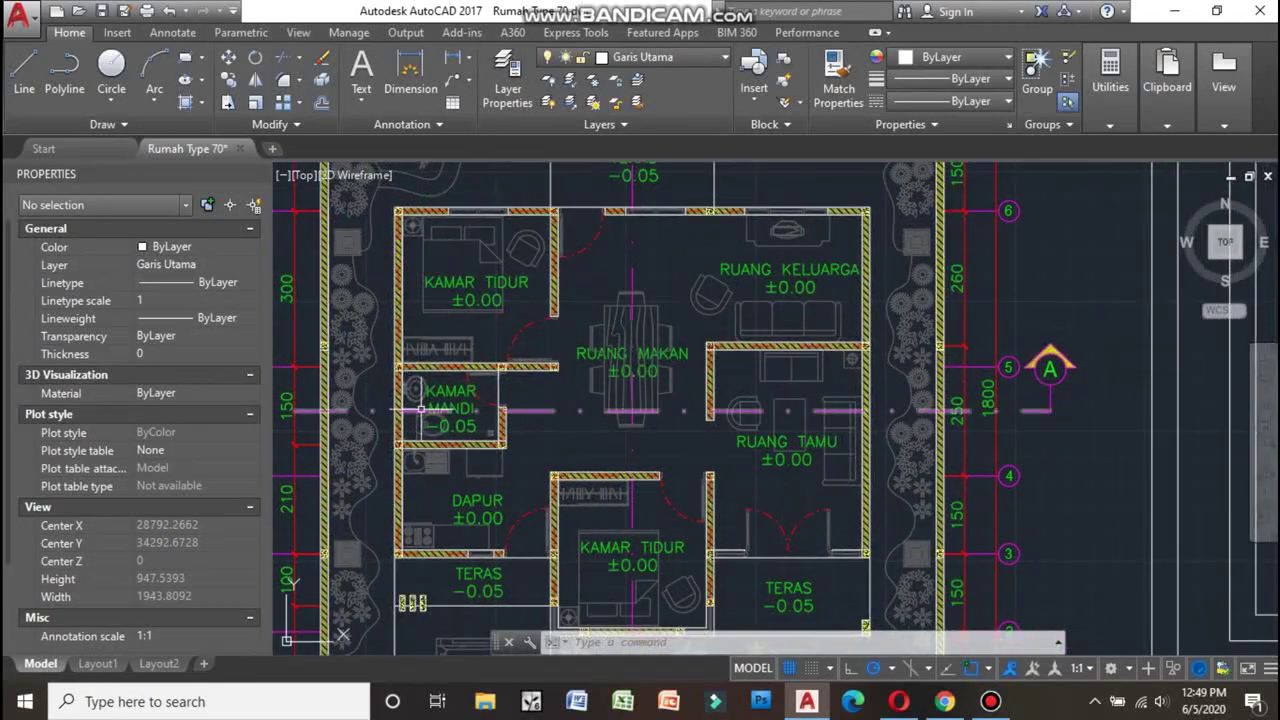
middle_drag(430, 388, 620, 278)
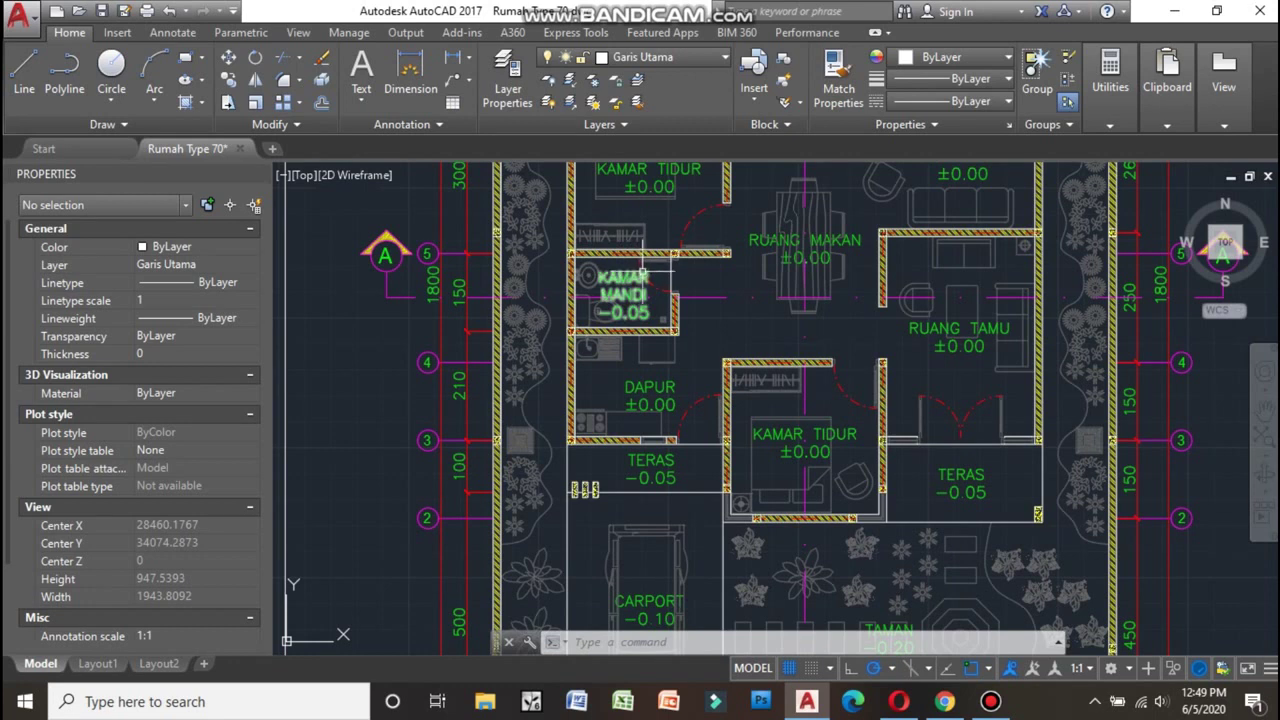
middle_drag(765, 249, 672, 355)
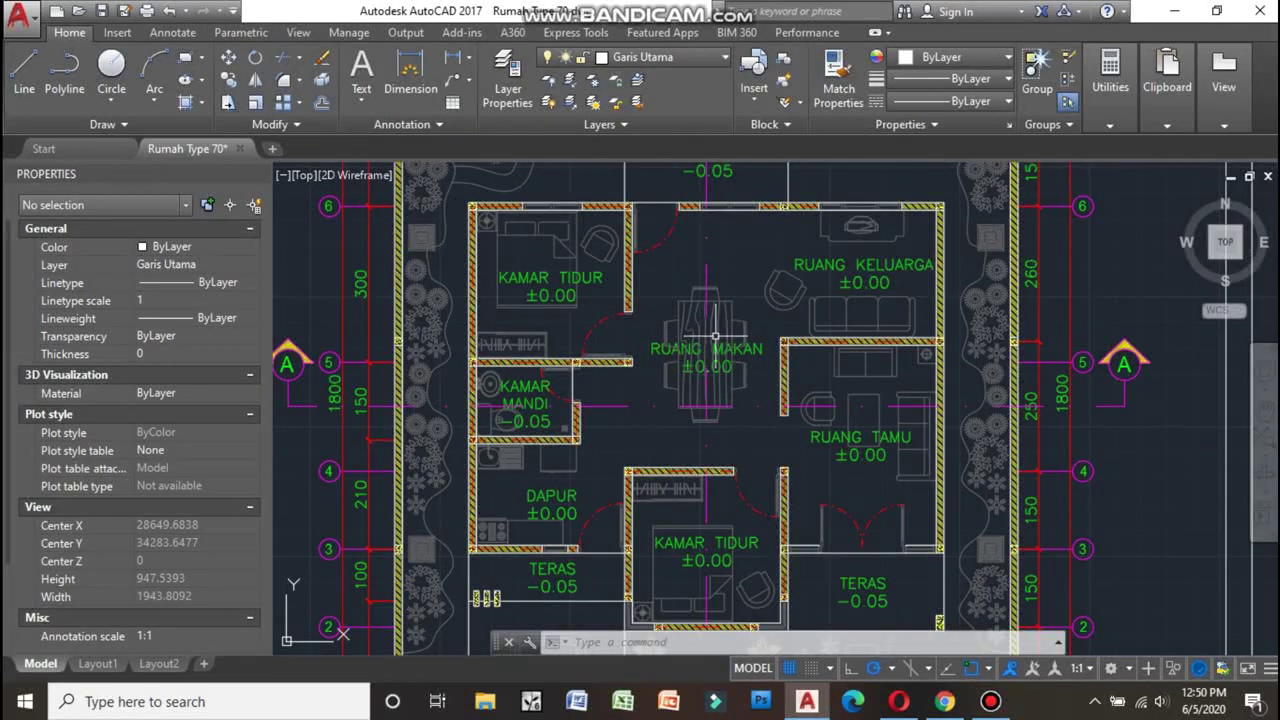
middle_drag(740, 312, 710, 356)
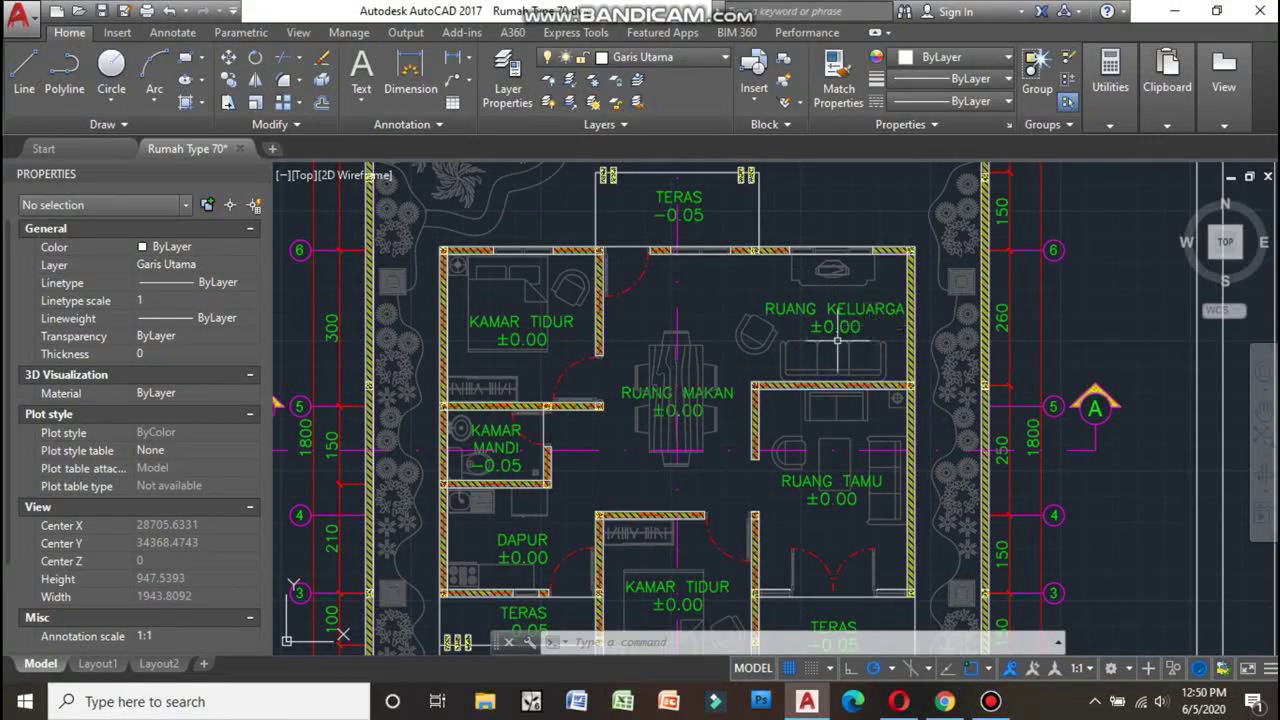
- Zoom out to show the rear garden and the plan's top dimensions
scroll(836, 340, down, 2)
scroll(820, 320, down, 3)
scroll(800, 300, up, 4)
scroll(787, 294, up, 3)
mouse_move(787, 294)
middle_down()
mouse_move(759, 324)
mouse_move(757, 482)
mouse_move(847, 538)
middle_up()
scroll(700, 314, down, 4)
scroll(727, 311, up, 2)
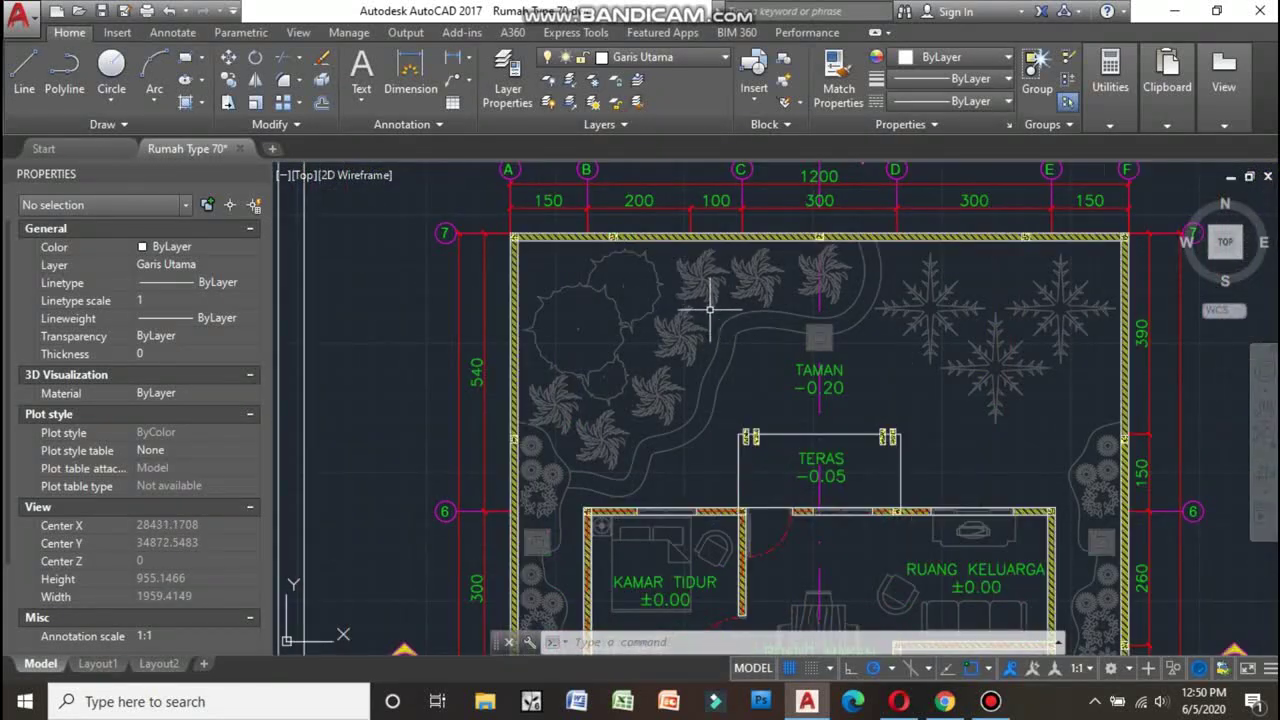
scroll(704, 305, up, 2)
scroll(704, 305, down, 5)
scroll(704, 305, down, 3)
scroll(704, 305, up, 10)
- Pan across the TAMAN garden, the front garden by the carport, and KAMAR TIDUR
middle_drag(704, 305, 649, 285)
scroll(704, 305, down, 5)
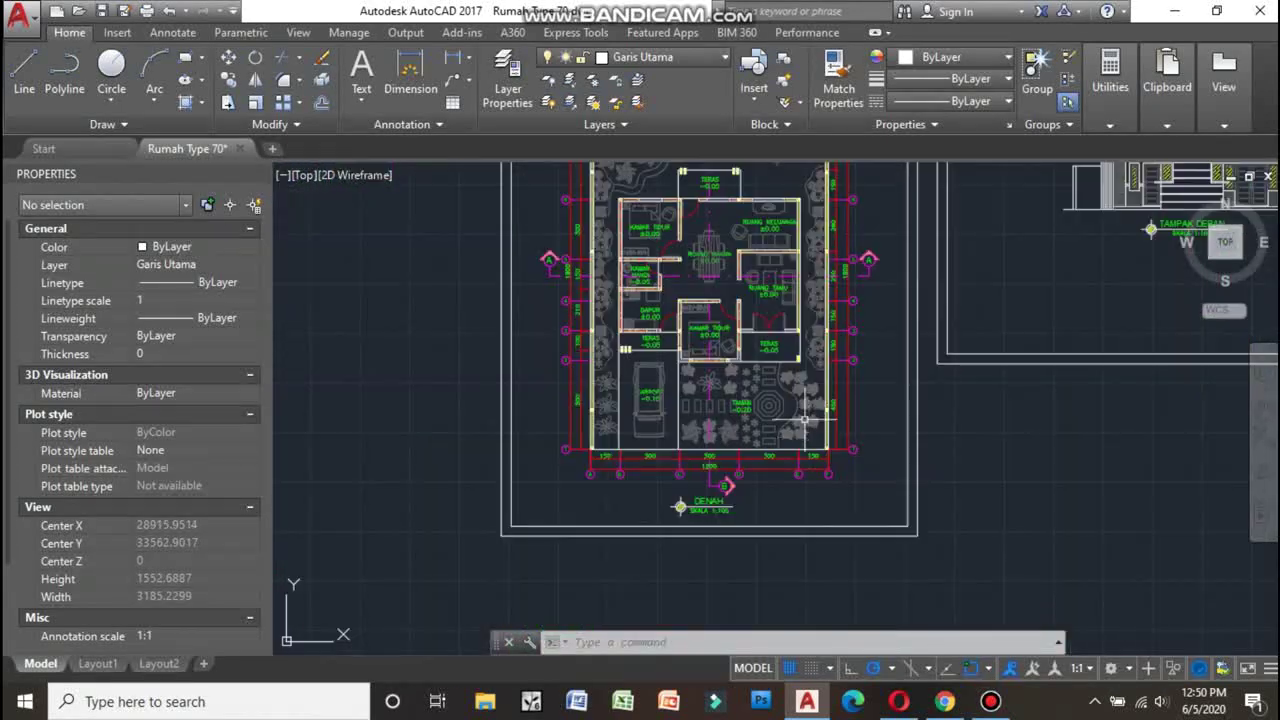
scroll(814, 391, up, 5)
middle_drag(814, 391, 1000, 387)
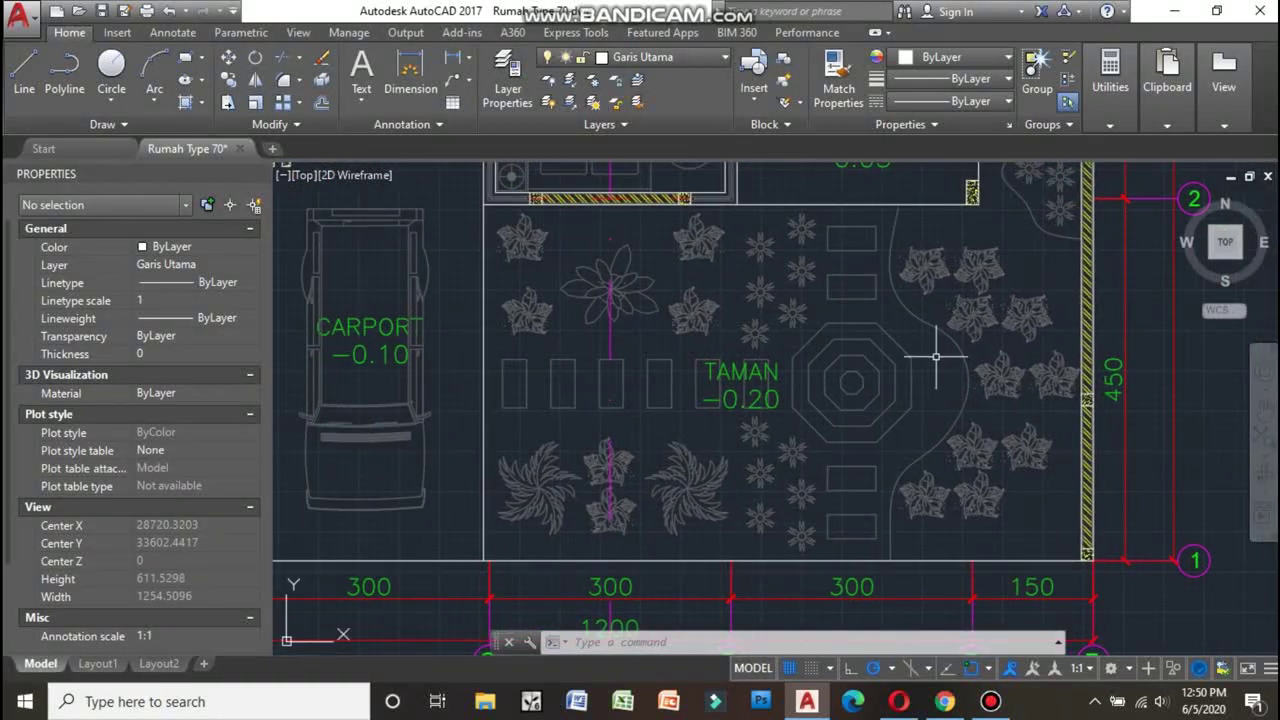
scroll(936, 355, down, 2)
scroll(885, 312, up, 2)
middle_drag(885, 312, 871, 403)
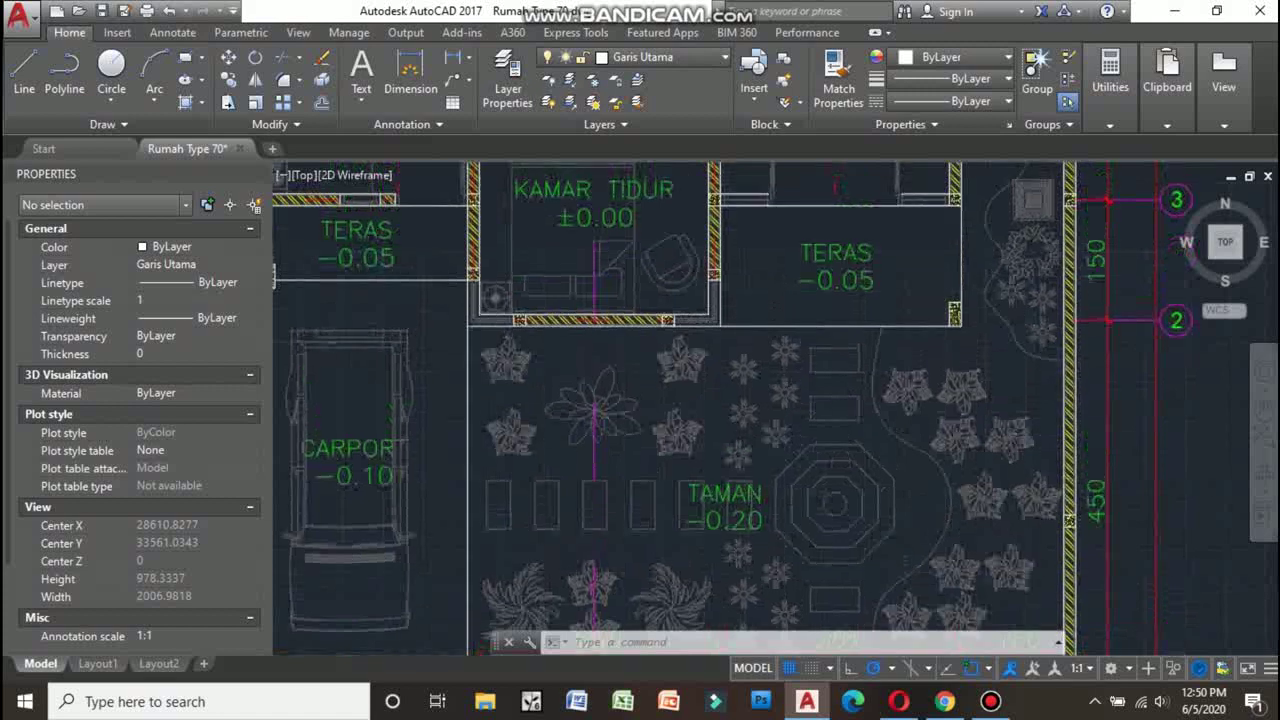
scroll(871, 403, up, 1)
scroll(857, 399, down, 2)
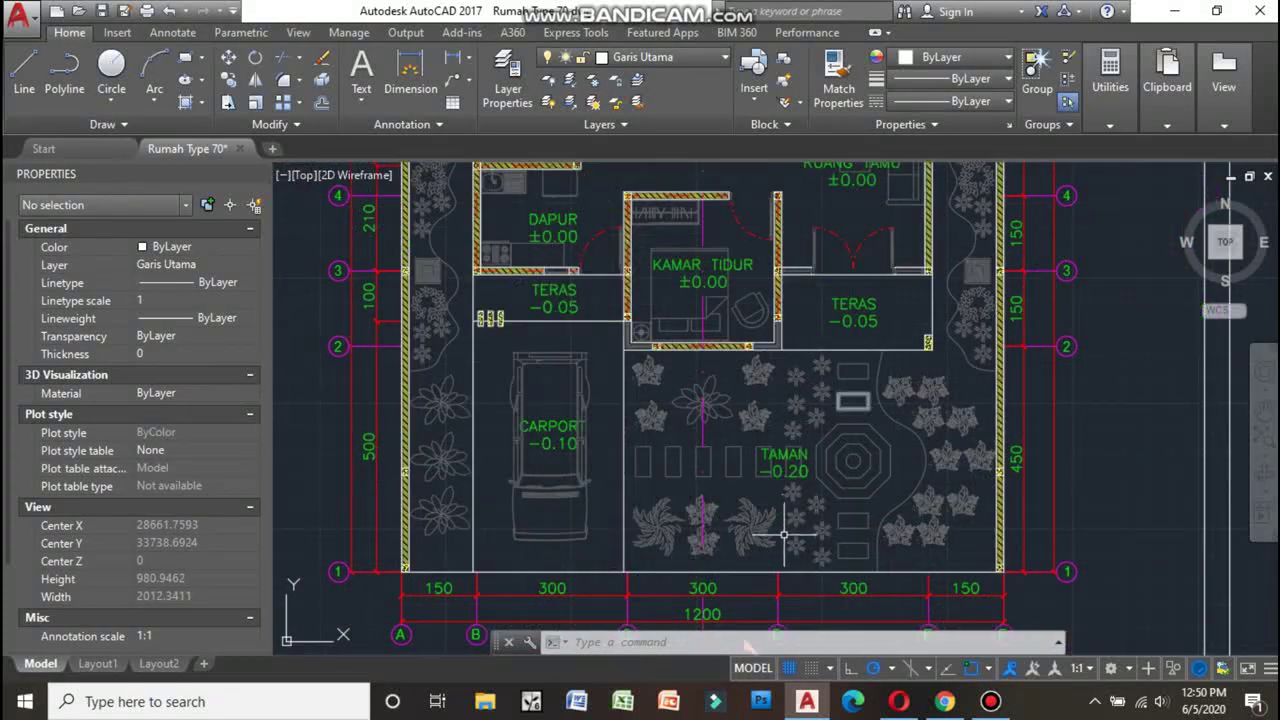
scroll(784, 537, up, 2)
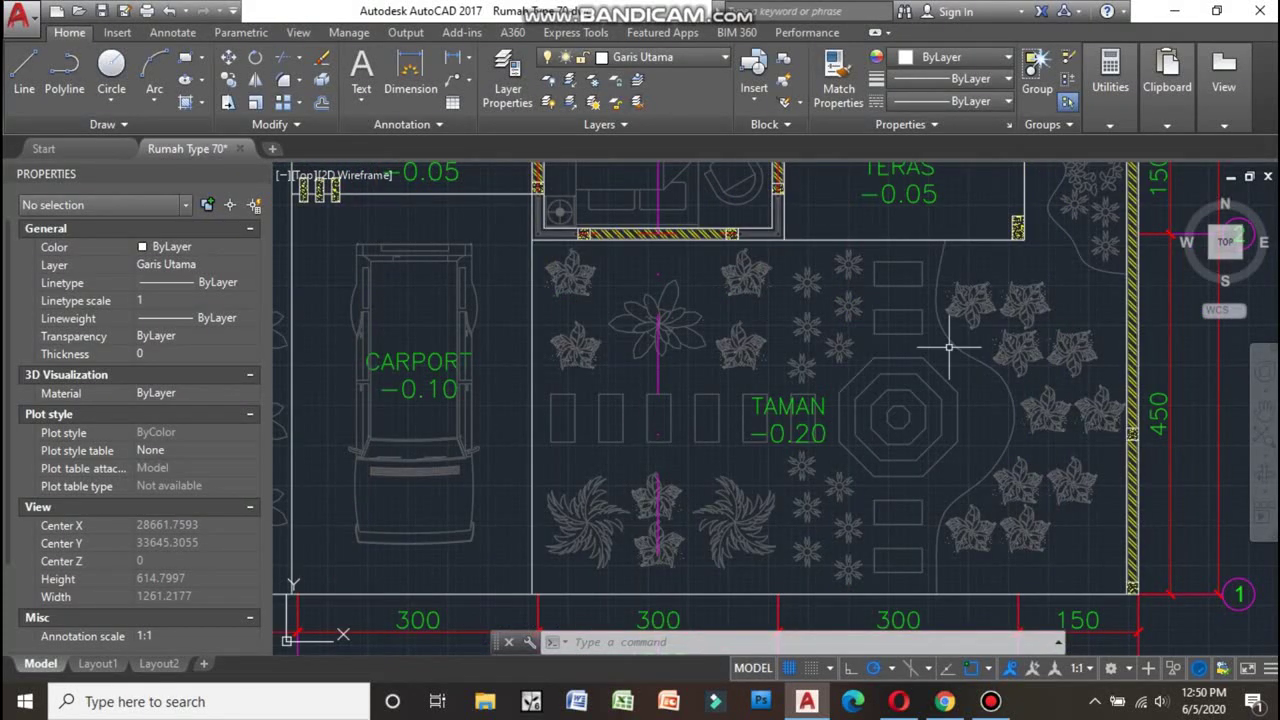
mouse_move(1070, 355)
middle_down()
mouse_move(889, 316)
mouse_move(870, 480)
middle_up()
- Zoom in and out repeatedly over the TAMAN garden area
scroll(829, 395, down, 2)
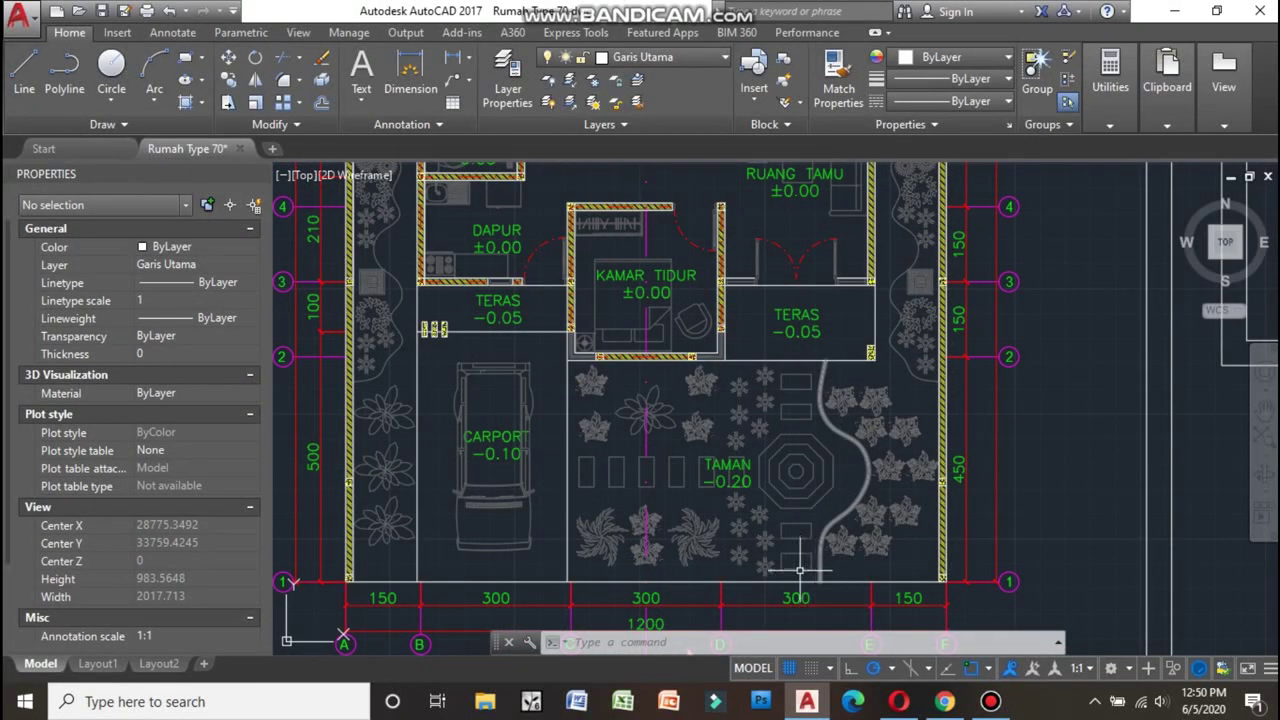
scroll(838, 520, down, 2)
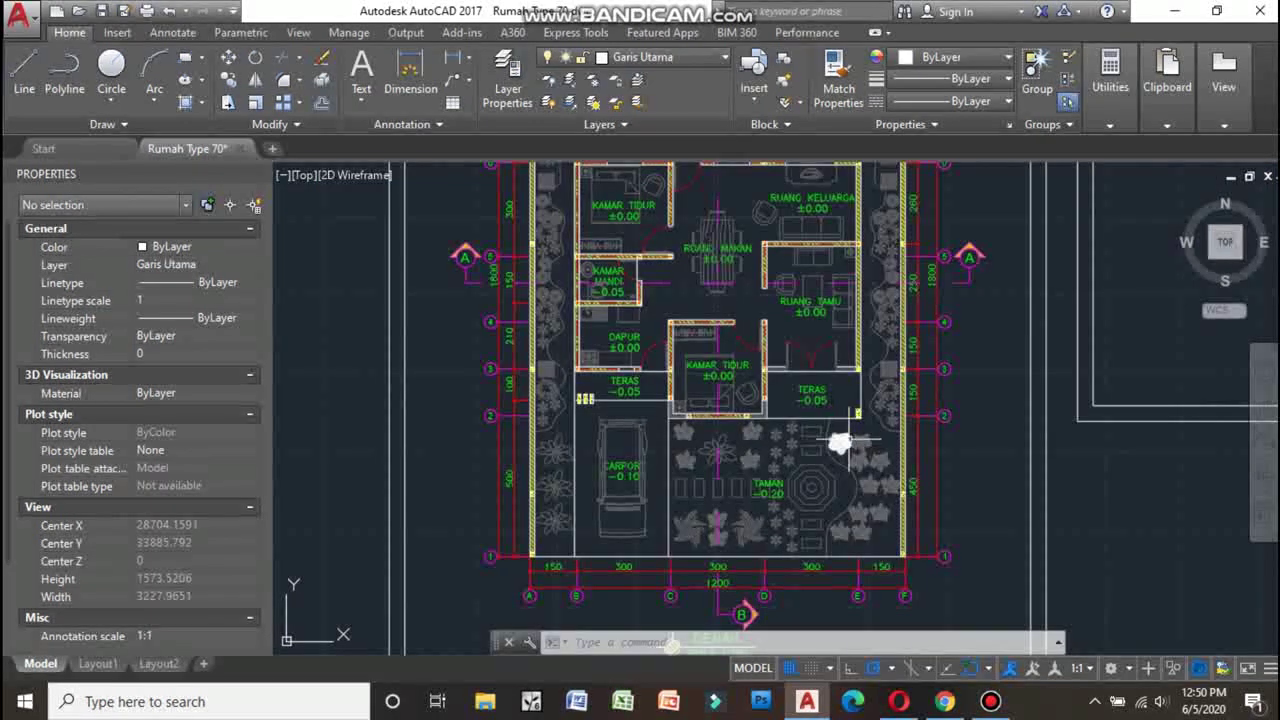
scroll(838, 512, up, 4)
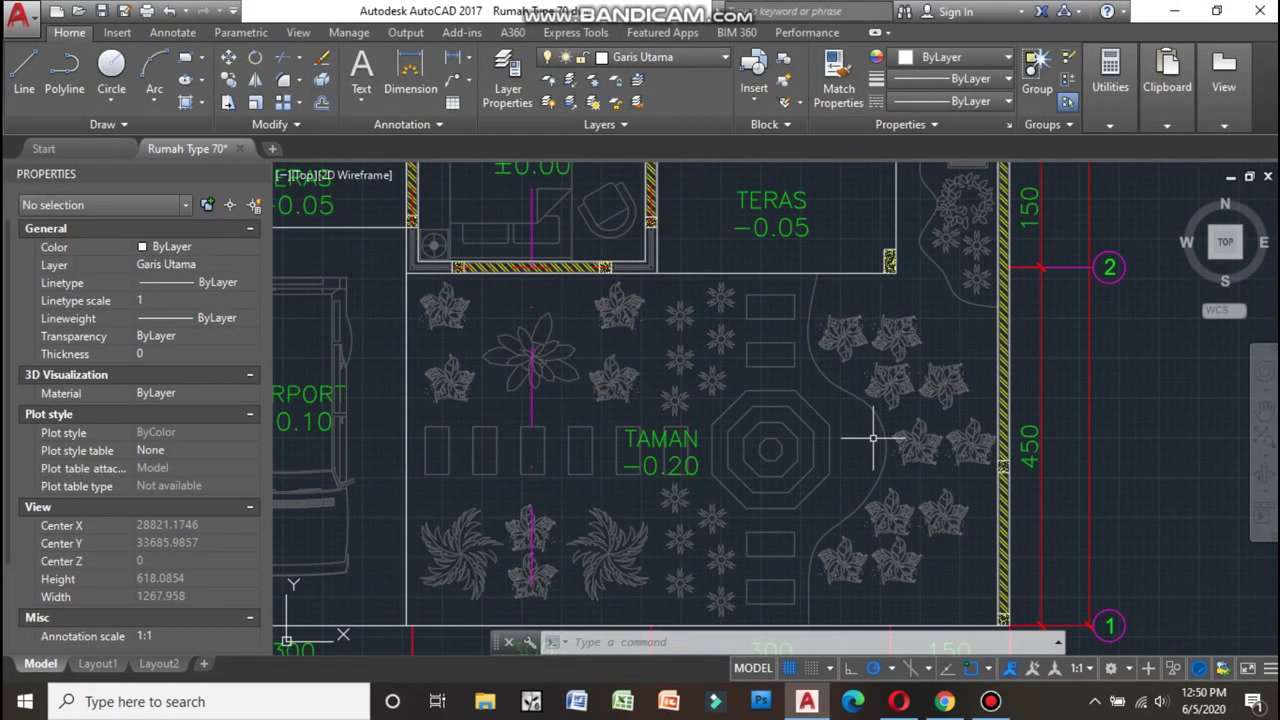
scroll(874, 434, down, 2)
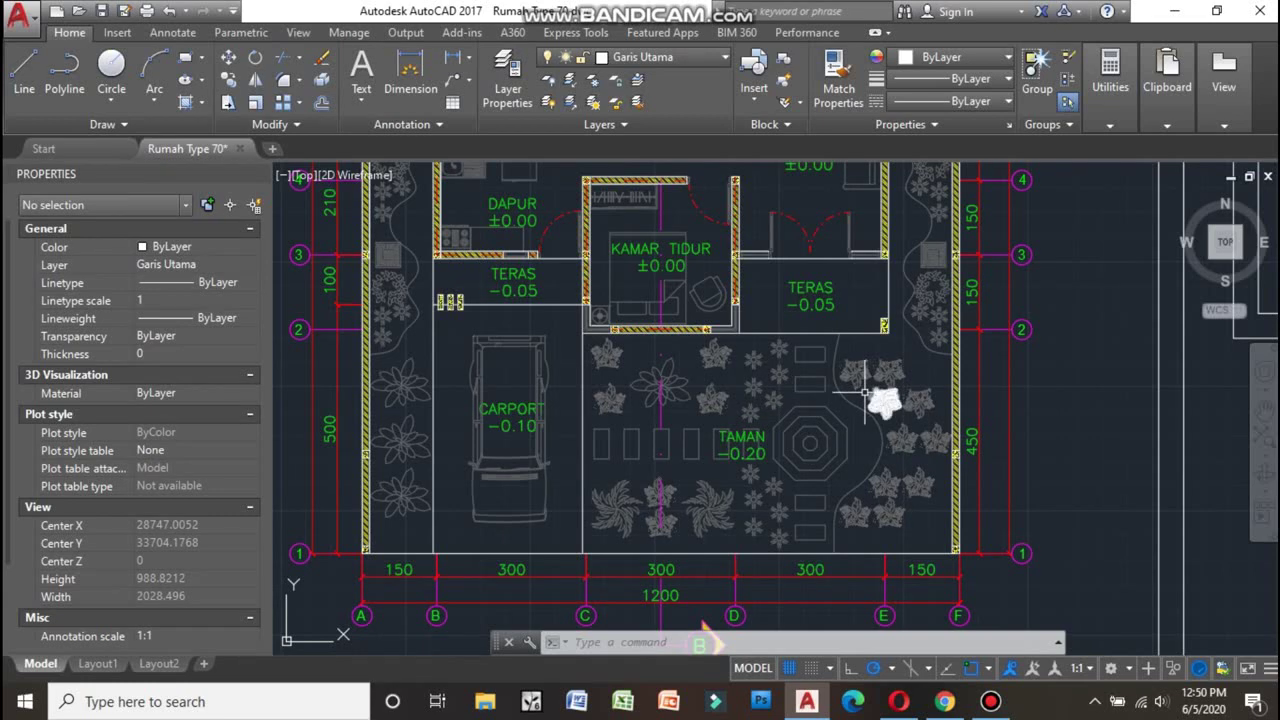
scroll(865, 393, up, 2)
scroll(865, 393, down, 4)
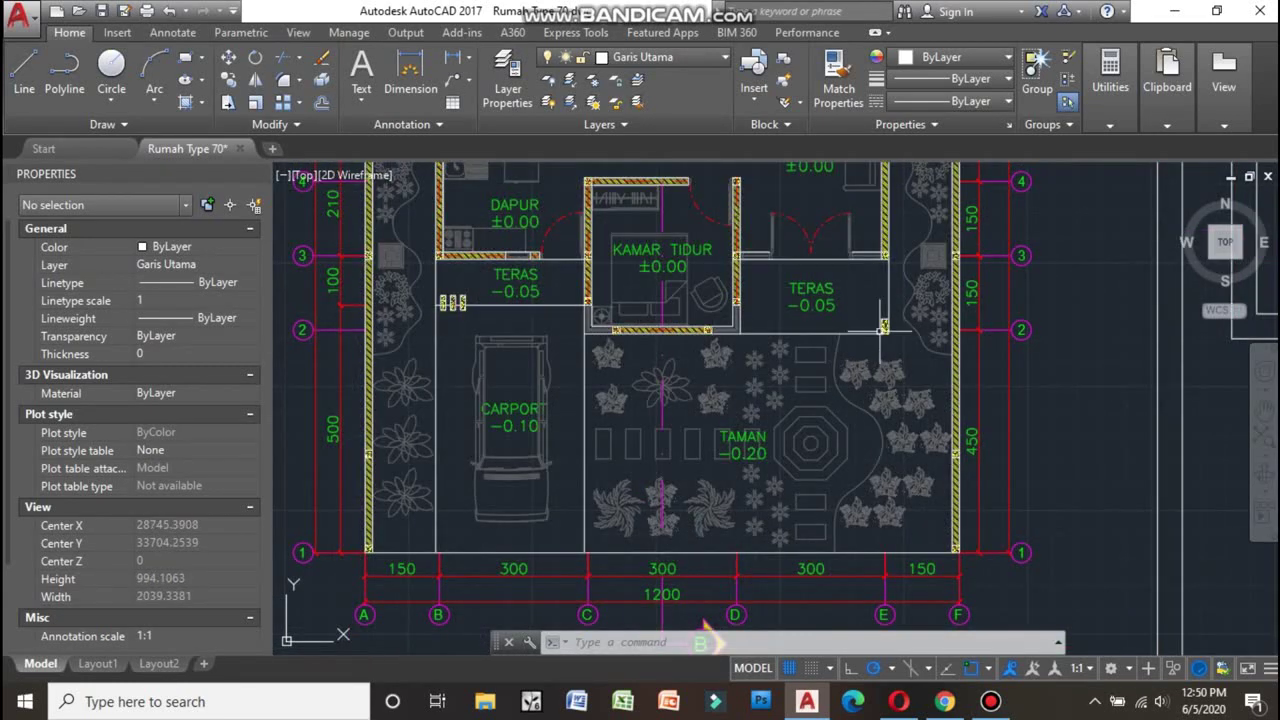
scroll(896, 297, up, 2)
scroll(896, 297, down, 2)
scroll(900, 400, down, 2)
scroll(906, 535, up, 7)
scroll(906, 535, down, 2)
scroll(886, 309, up, 1)
scroll(900, 457, up, 2)
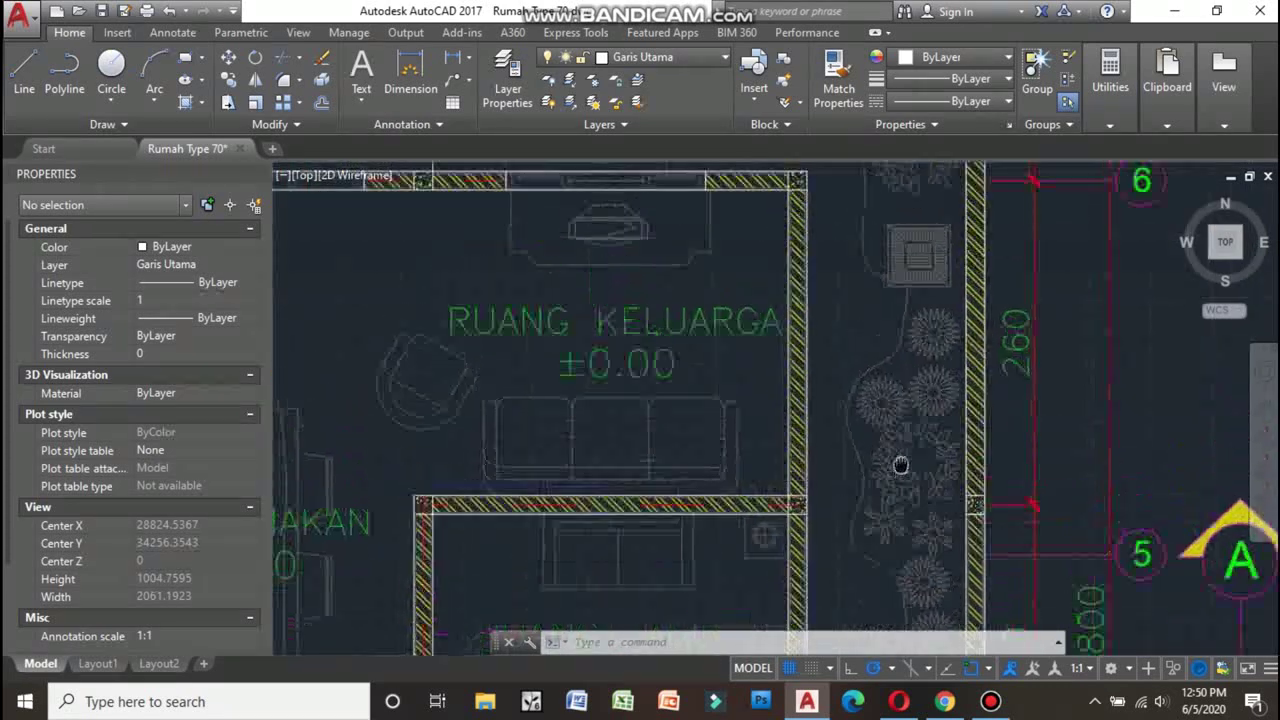
scroll(903, 440, down, 4)
scroll(881, 291, up, 5)
scroll(874, 323, down, 1)
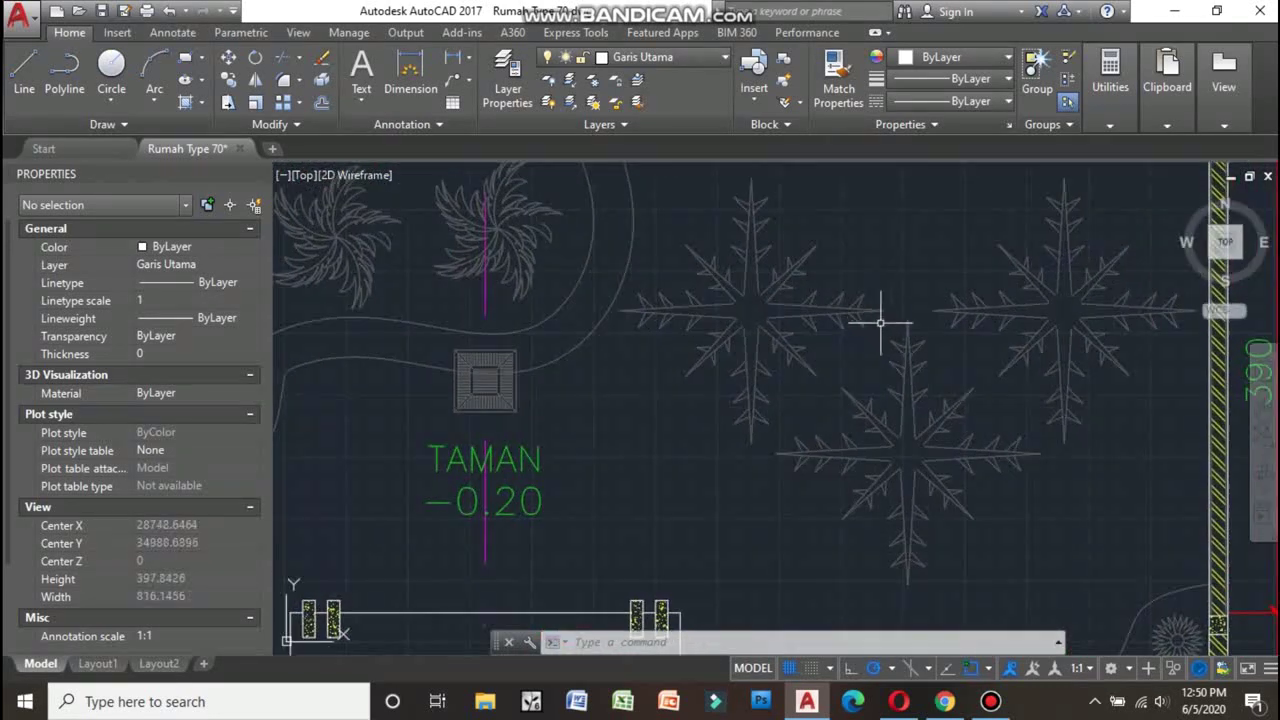
scroll(874, 323, down, 2)
scroll(936, 310, down, 4)
scroll(866, 295, up, 3)
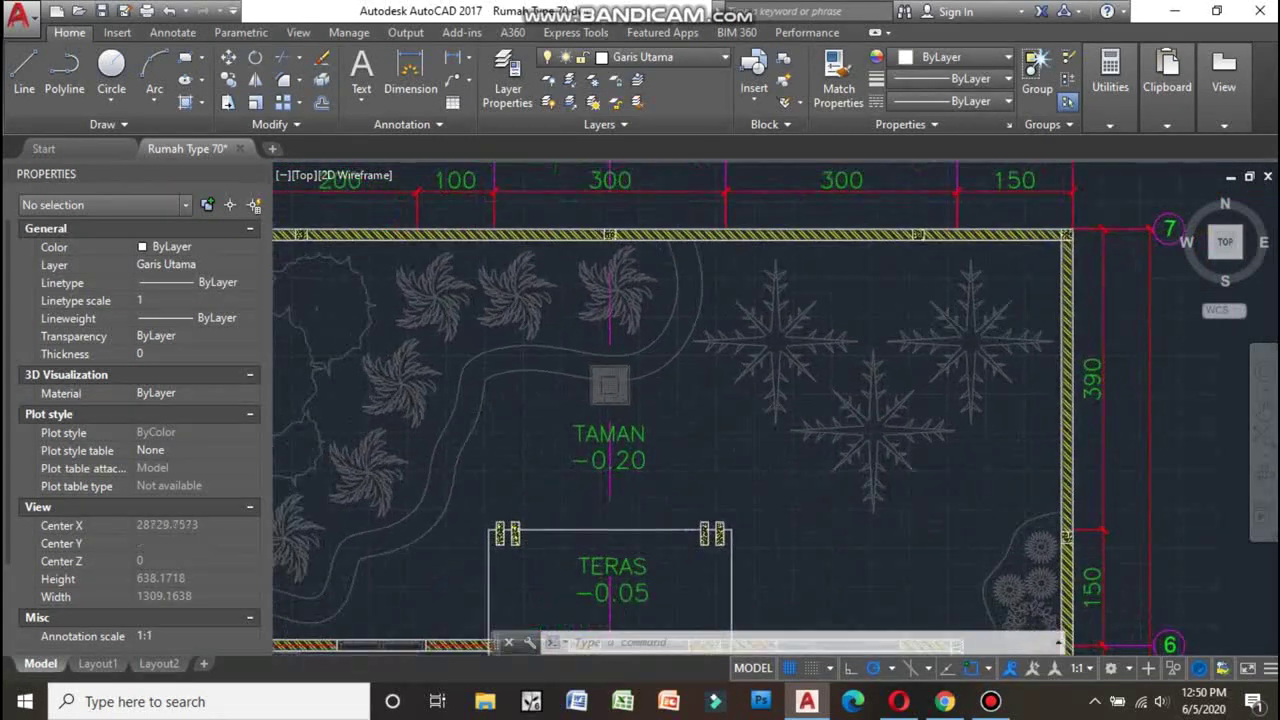
scroll(755, 451, down, 2)
- Zoom out across the whole house and centre the TAMPAK DEPAN elevation at SKALA 1:100
mouse_move(745, 451)
middle_down()
mouse_move(657, 277)
mouse_move(616, 373)
middle_up()
scroll(657, 277, down, 3)
scroll(610, 440, up, 2)
scroll(606, 466, up, 1)
scroll(590, 510, up, 2)
scroll(590, 510, down, 2)
scroll(586, 373, up, 1)
scroll(582, 310, down, 1)
middle_drag(582, 310, 577, 394)
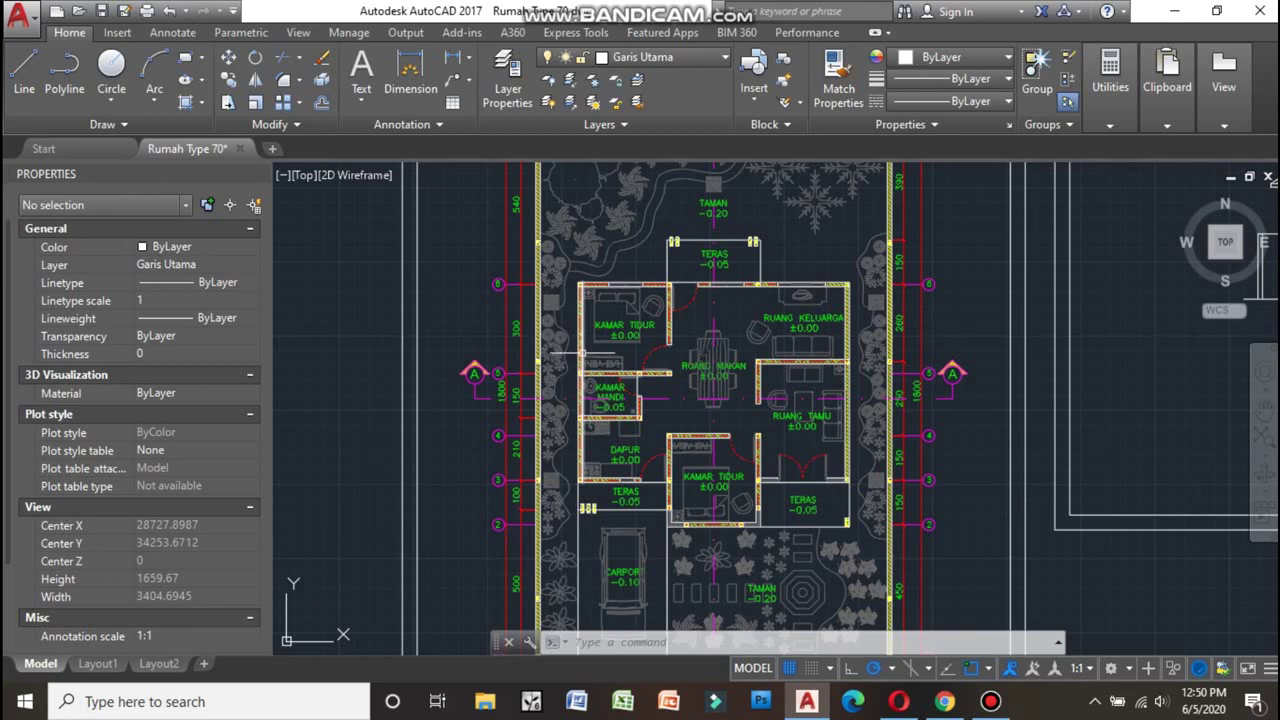
scroll(553, 232, up, 1)
scroll(553, 232, down, 1)
scroll(686, 365, up, 1)
middle_drag(700, 505, 735, 262)
scroll(735, 262, down, 2)
scroll(735, 262, up, 1)
scroll(700, 350, up, 1)
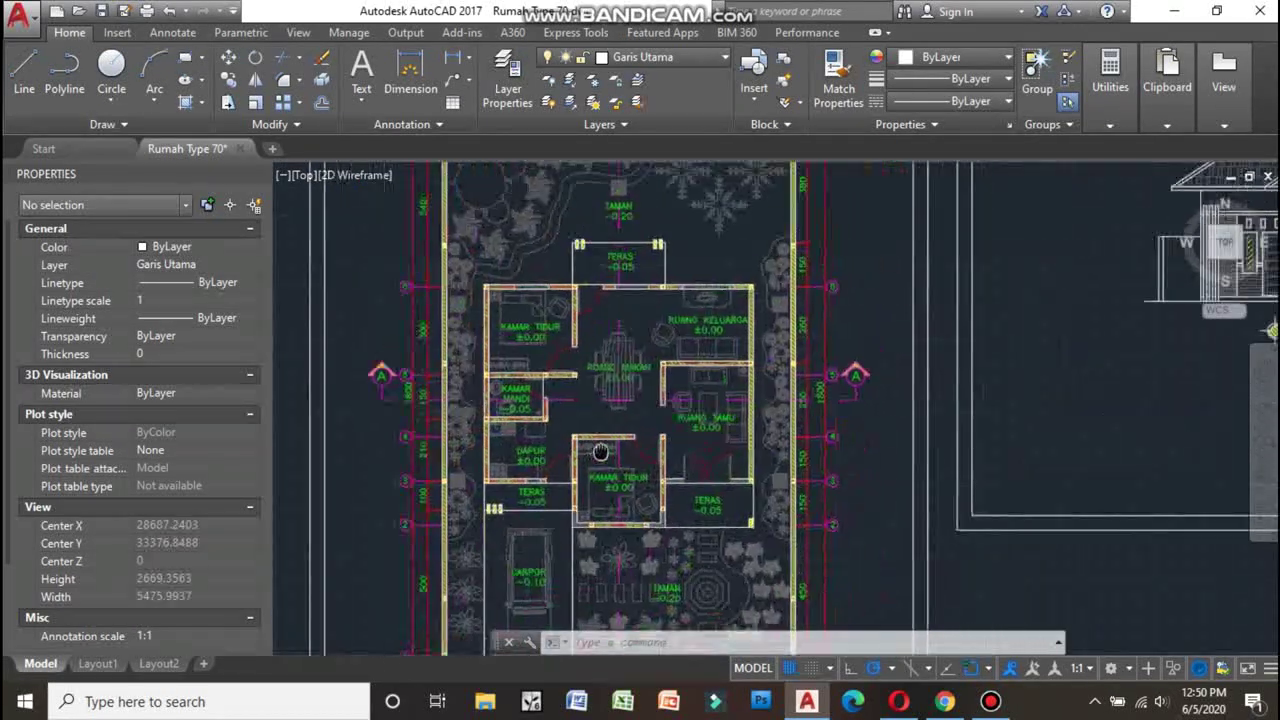
scroll(666, 436, down, 4)
scroll(920, 310, up, 2)
mouse_move(969, 464)
middle_down()
mouse_move(861, 384)
mouse_move(924, 428)
middle_up()
scroll(861, 384, up, 1)
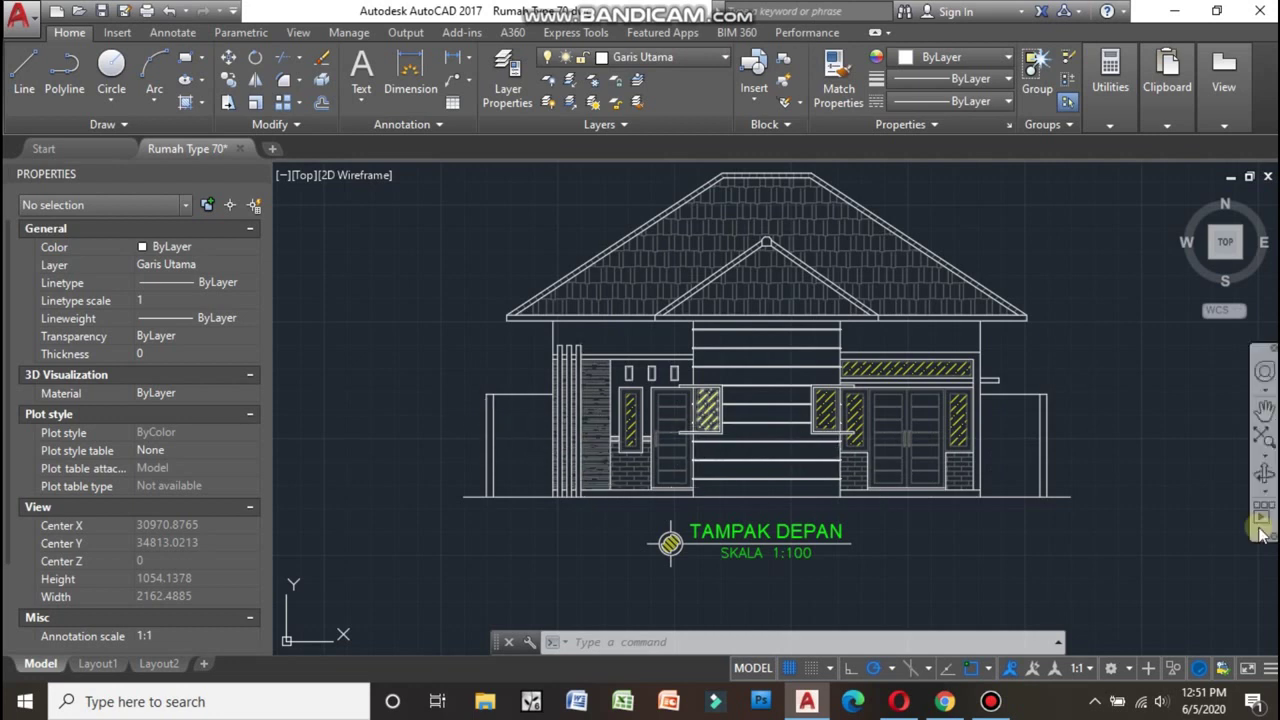
- Zoom in and out on the TAMPAK DEPAN front elevation and shift the view sideways
scroll(1042, 396, up, 4)
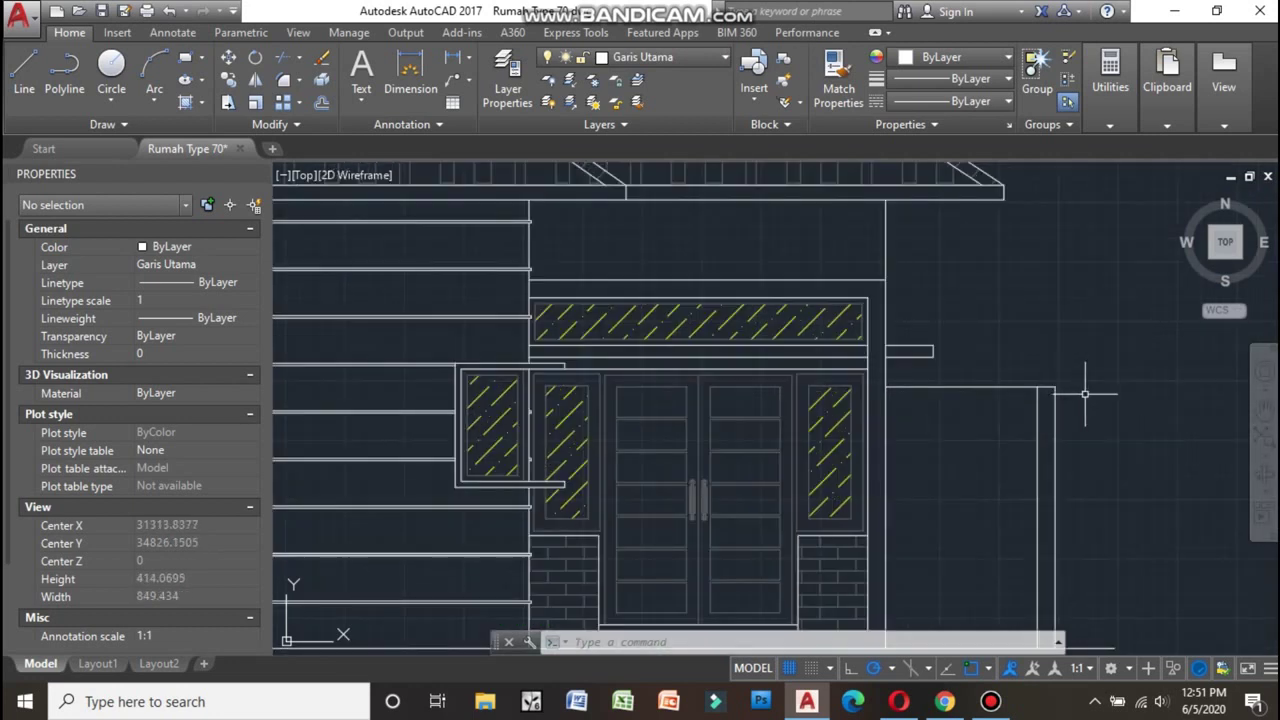
scroll(1085, 394, down, 4)
scroll(1062, 398, up, 5)
scroll(1060, 400, down, 8)
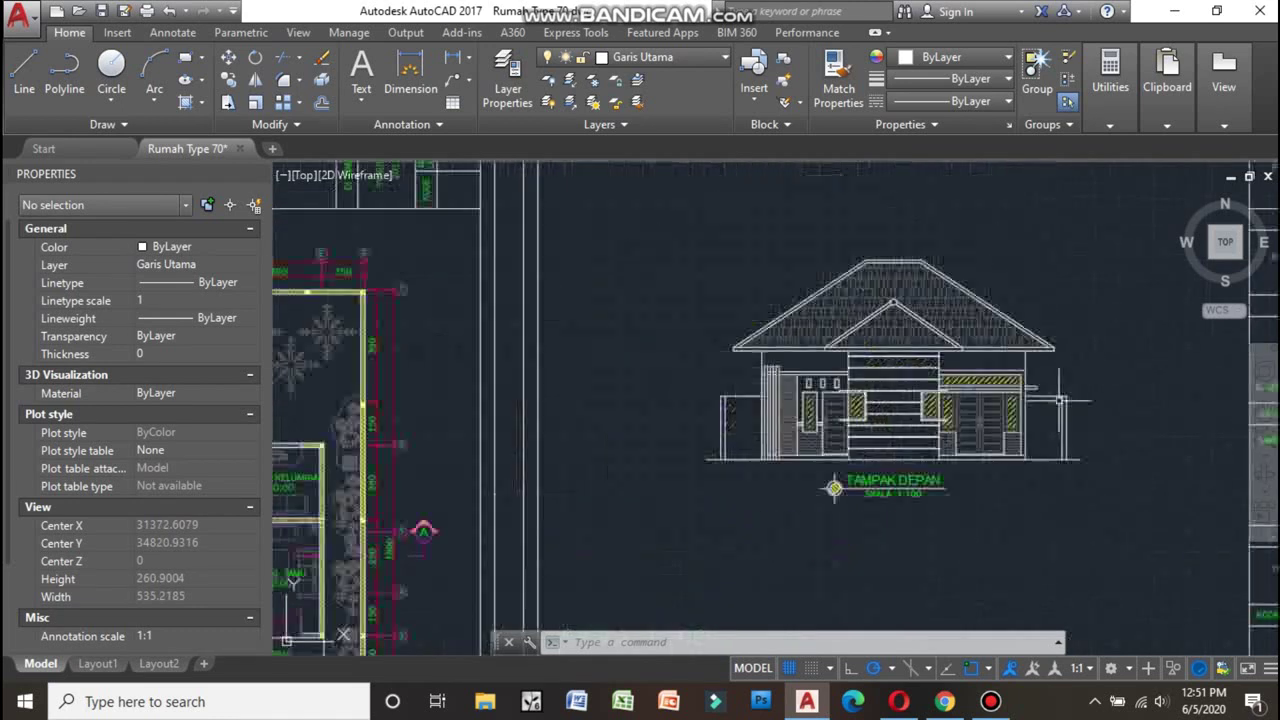
scroll(1051, 407, up, 1)
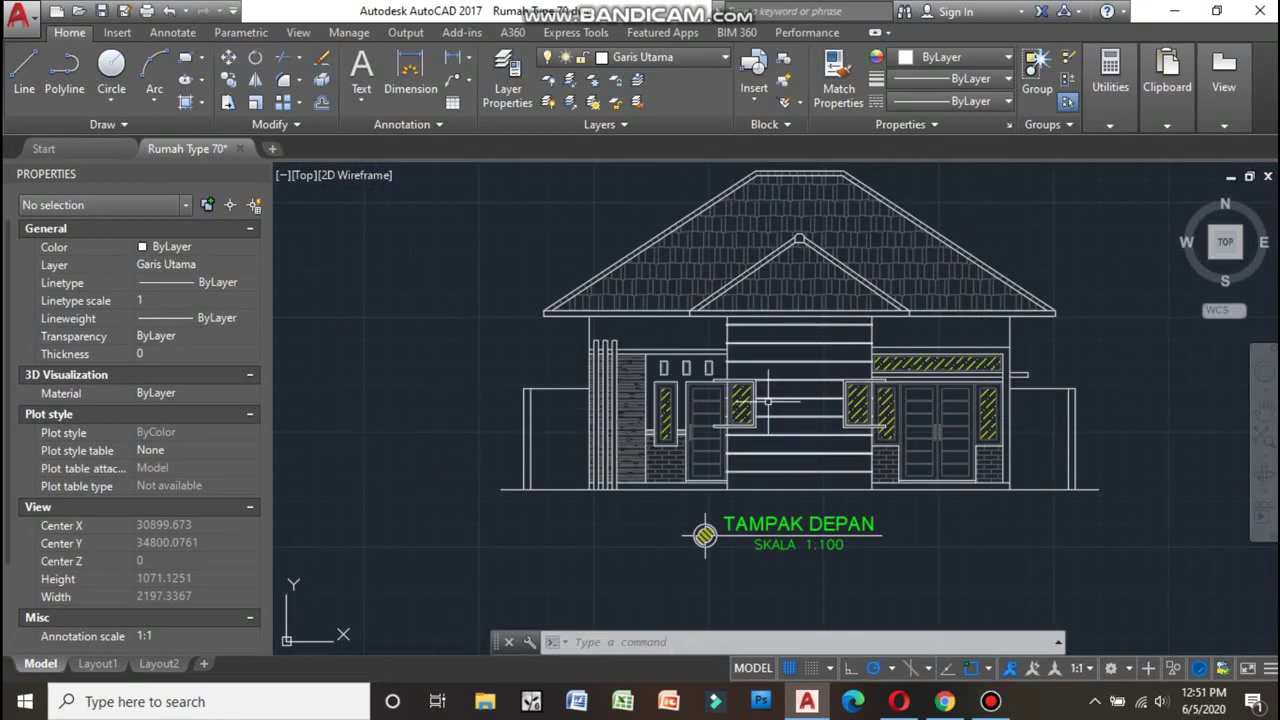
scroll(768, 400, down, 1)
scroll(775, 370, down, 1)
scroll(603, 362, up, 1)
scroll(600, 400, up, 1)
scroll(585, 450, down, 1)
scroll(582, 458, down, 1)
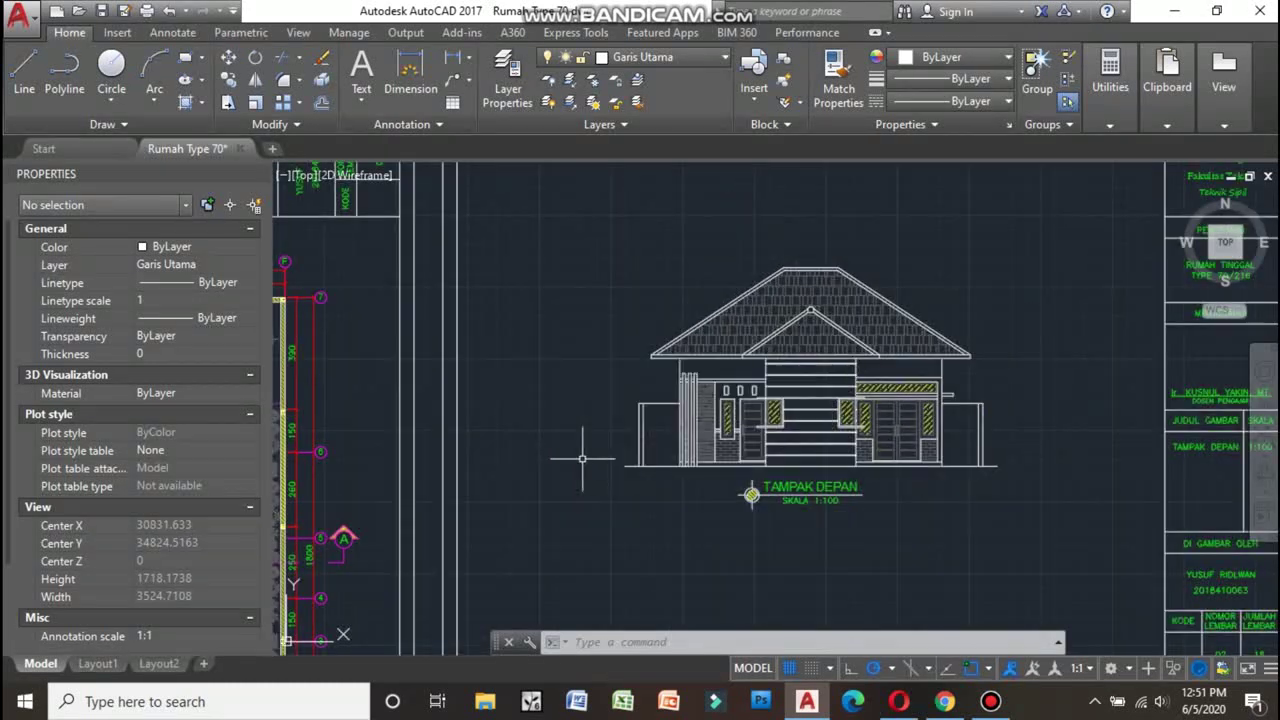
scroll(664, 428, up, 4)
middle_drag(683, 393, 596, 422)
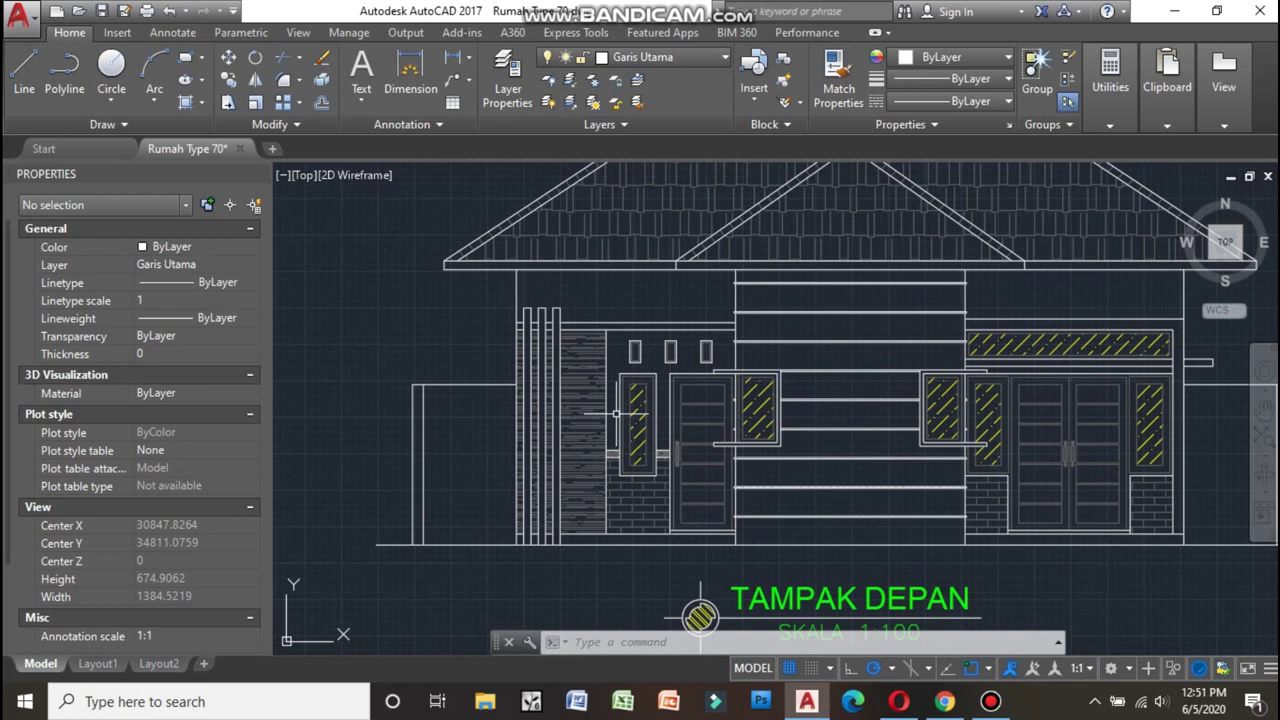
scroll(636, 408, down, 5)
scroll(737, 309, up, 4)
scroll(720, 277, down, 2)
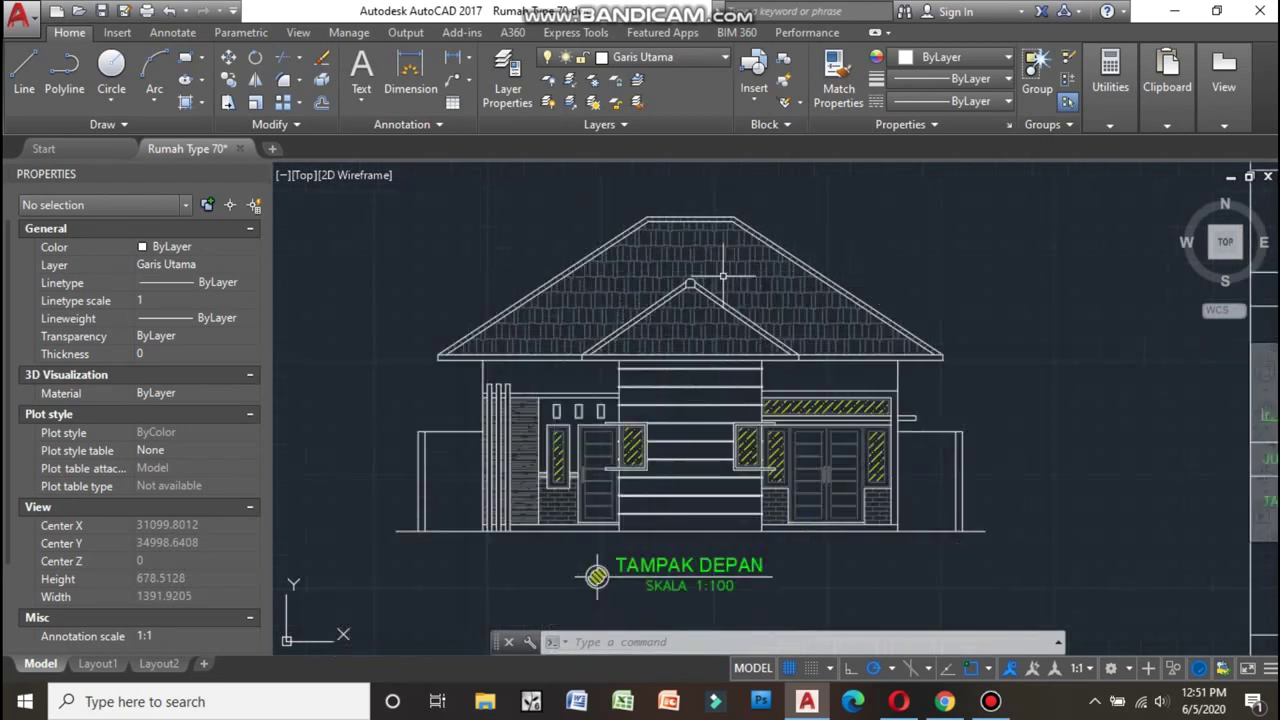
scroll(688, 287, up, 2)
- Inspect the front elevation's roof, then the right side of the facade
mouse_move(686, 278)
middle_down()
mouse_move(791, 316)
mouse_move(723, 303)
middle_up()
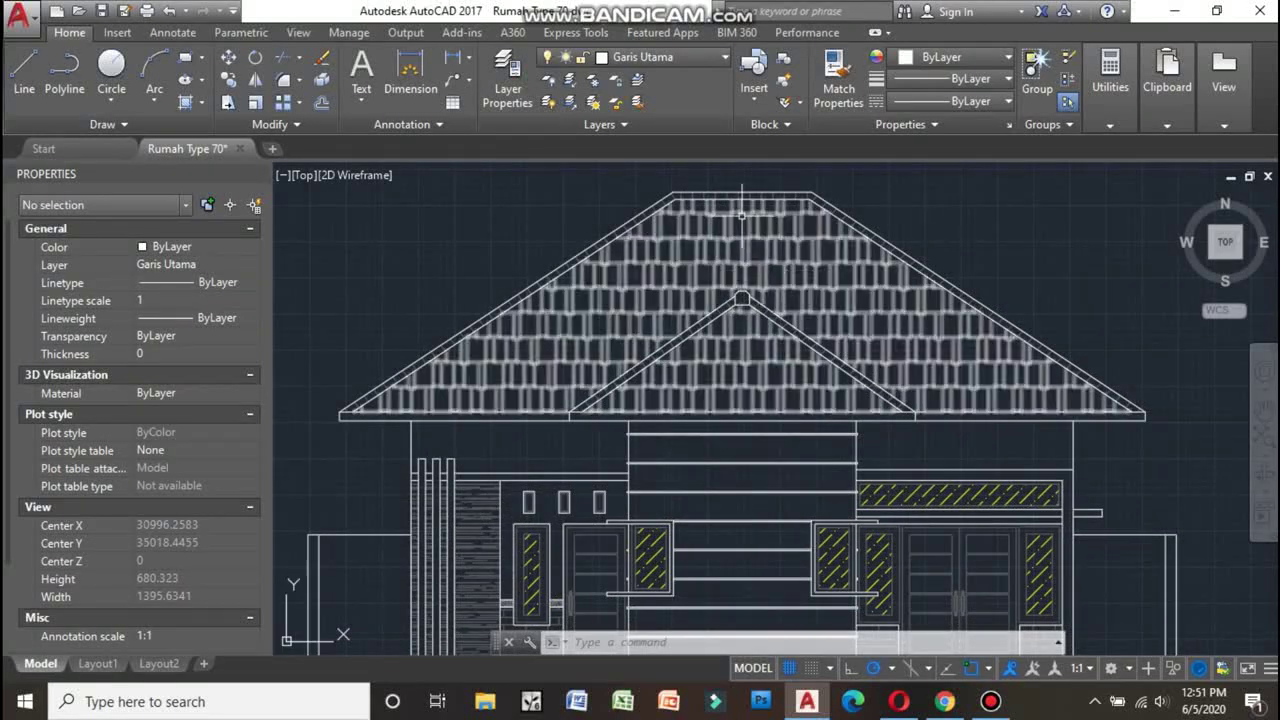
scroll(790, 320, down, 5)
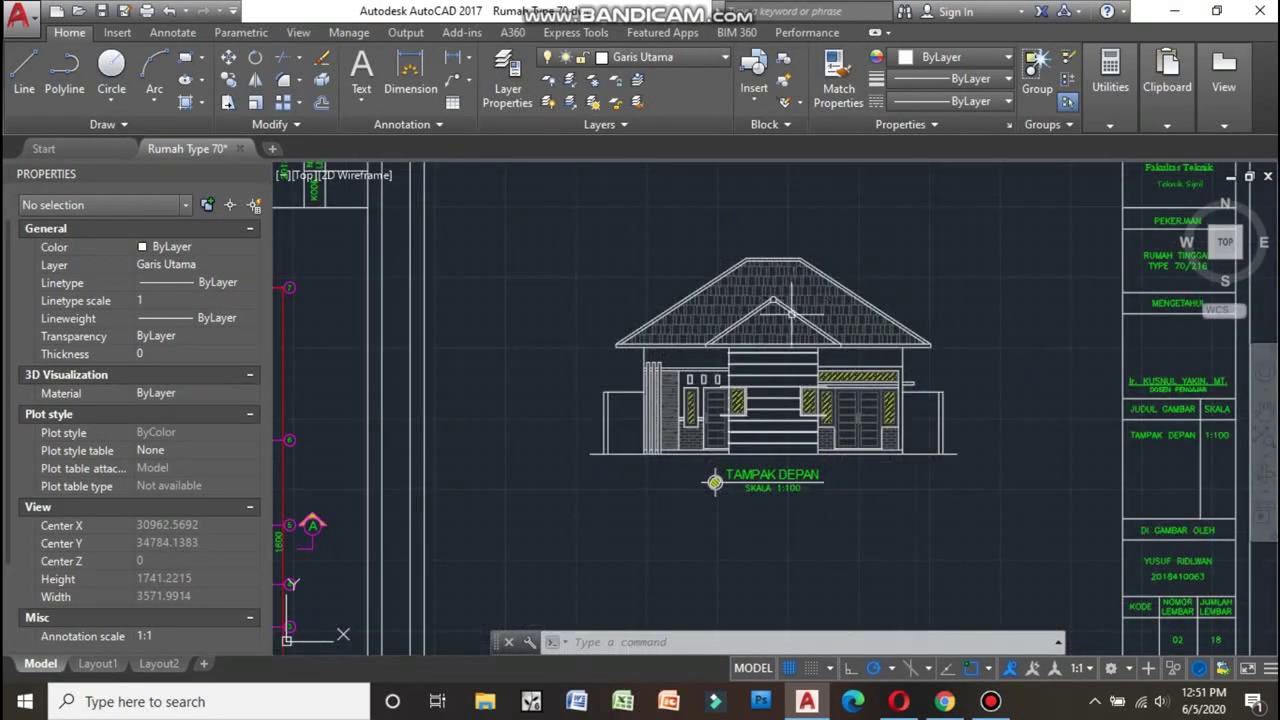
scroll(761, 409, up, 3)
middle_drag(763, 382, 600, 385)
scroll(600, 385, down, 3)
scroll(759, 391, up, 3)
scroll(759, 391, up, 3)
scroll(857, 428, up, 2)
scroll(871, 443, down, 2)
scroll(873, 440, up, 2)
scroll(789, 394, down, 2)
scroll(1000, 403, down, 2)
scroll(1000, 403, down, 1)
scroll(489, 427, up, 5)
scroll(490, 417, down, 4)
scroll(711, 380, up, 3)
scroll(826, 366, up, 1)
scroll(864, 438, down, 2)
scroll(864, 438, up, 3)
scroll(864, 438, down, 2)
scroll(850, 414, up, 2)
scroll(867, 437, up, 1)
scroll(870, 440, down, 3)
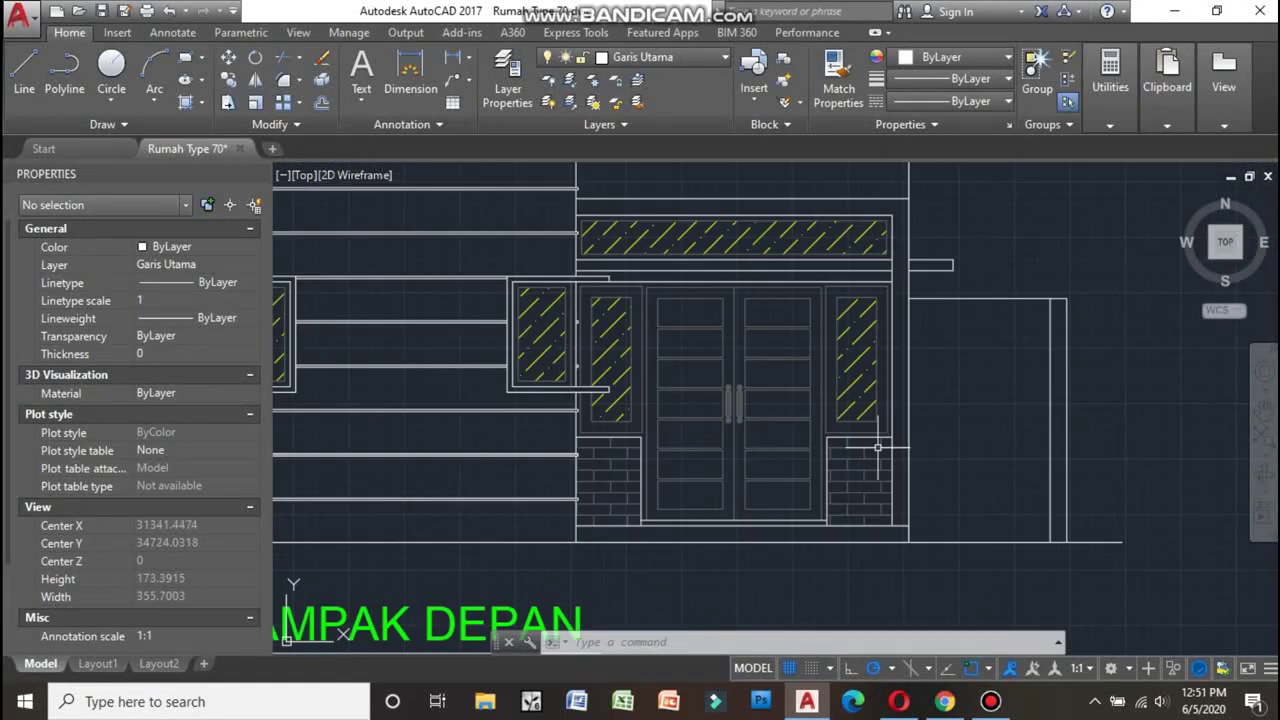
scroll(673, 389, up, 2)
- Centre the view on the front elevation's double door and zoom in on it
middle_drag(776, 423, 750, 365)
scroll(780, 457, up, 1)
scroll(786, 429, up, 2)
scroll(791, 420, down, 2)
scroll(814, 410, up, 1)
scroll(831, 440, down, 3)
scroll(771, 349, up, 2)
scroll(609, 371, up, 1)
scroll(571, 343, up, 1)
scroll(596, 349, down, 2)
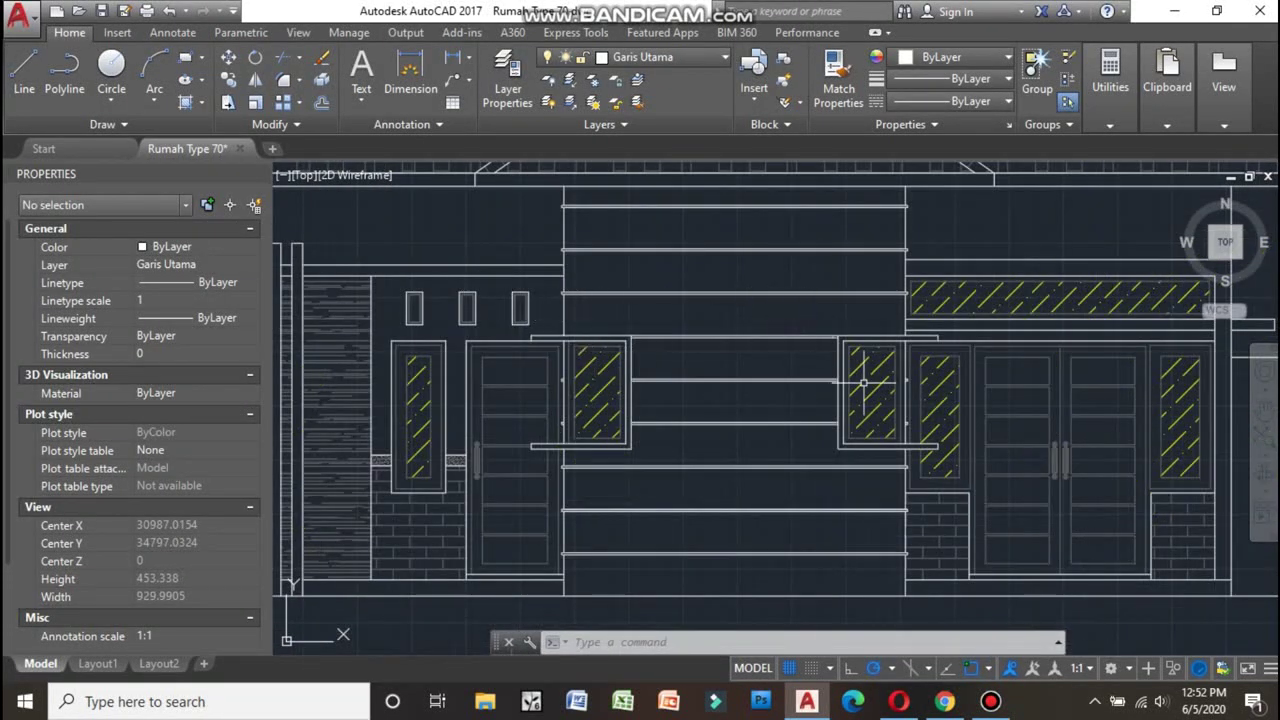
scroll(863, 382, up, 1)
scroll(783, 378, down, 1)
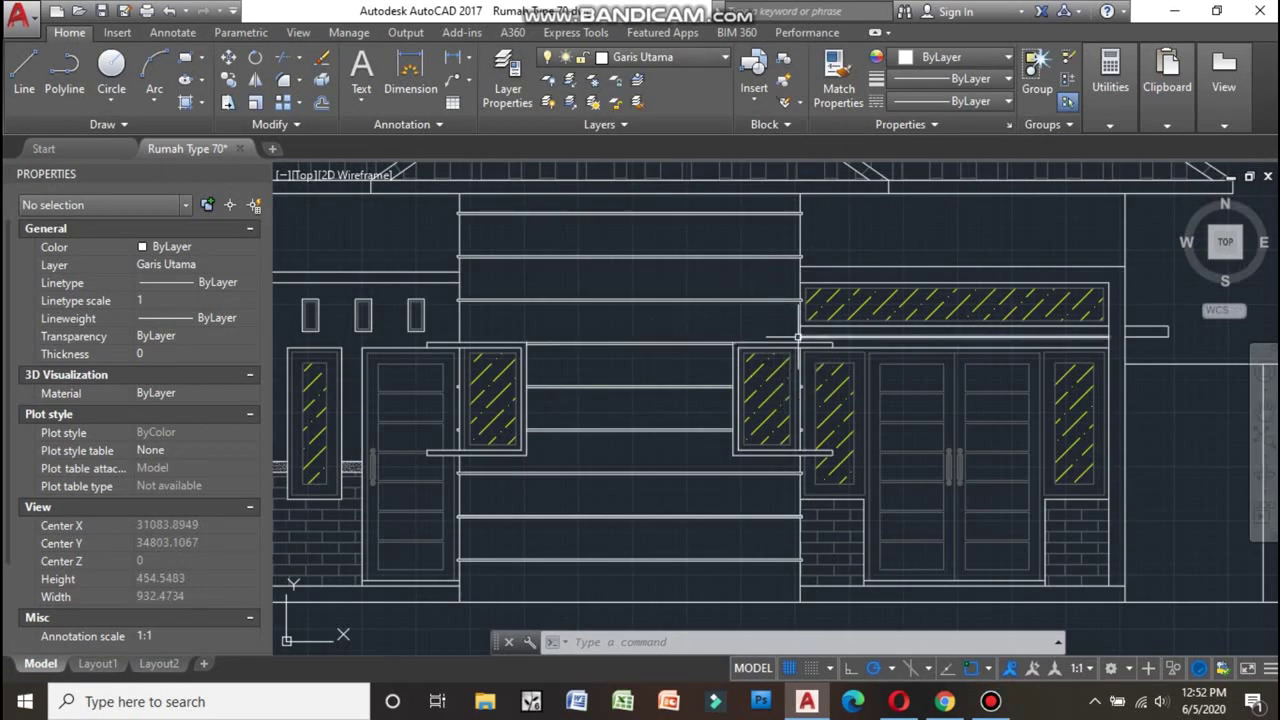
- Zoom out and zoom in on the TAMPAK BELAKANG rear elevation sheet at SKALA 1:100
scroll(760, 345, down, 1)
scroll(635, 322, down, 1)
scroll(635, 322, up, 9)
scroll(533, 298, down, 5)
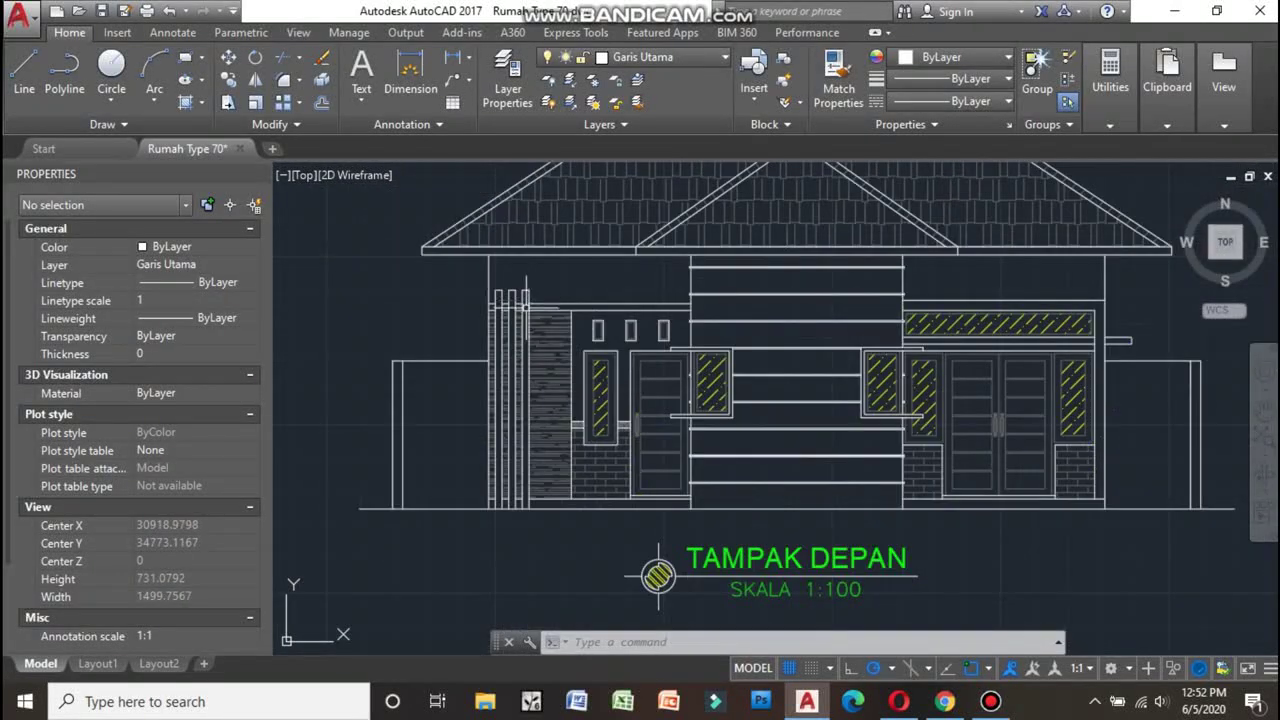
scroll(776, 336, up, 4)
scroll(740, 330, down, 4)
scroll(686, 329, up, 6)
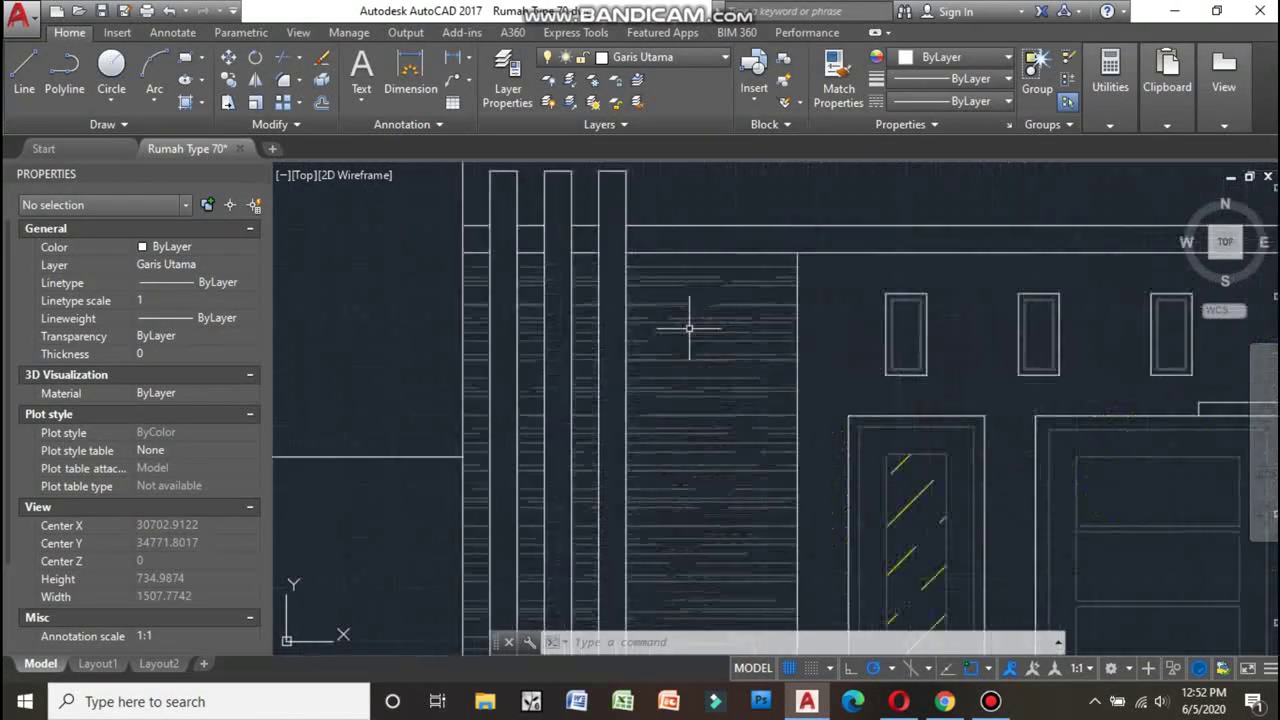
scroll(605, 241, down, 2)
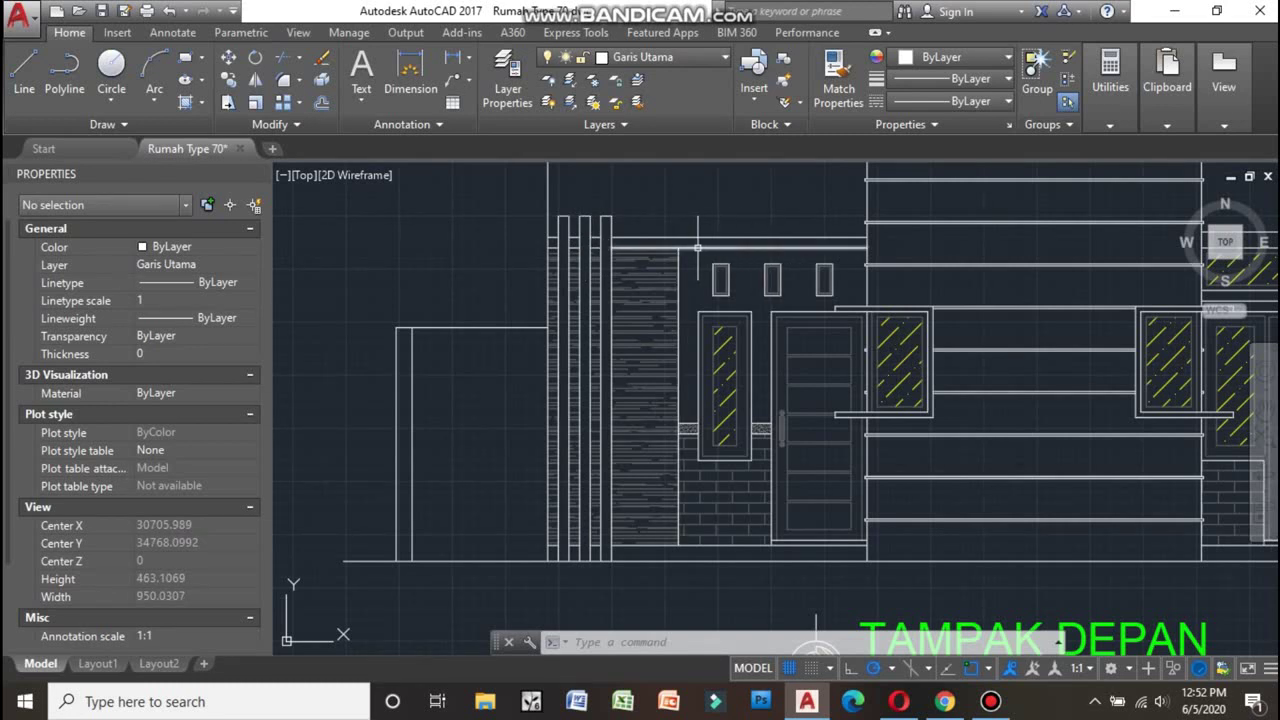
scroll(729, 312, up, 2)
scroll(729, 312, down, 3)
scroll(729, 312, down, 3)
scroll(729, 312, up, 2)
scroll(668, 437, up, 2)
scroll(668, 437, up, 1)
scroll(668, 437, down, 2)
scroll(668, 437, down, 5)
scroll(760, 335, up, 5)
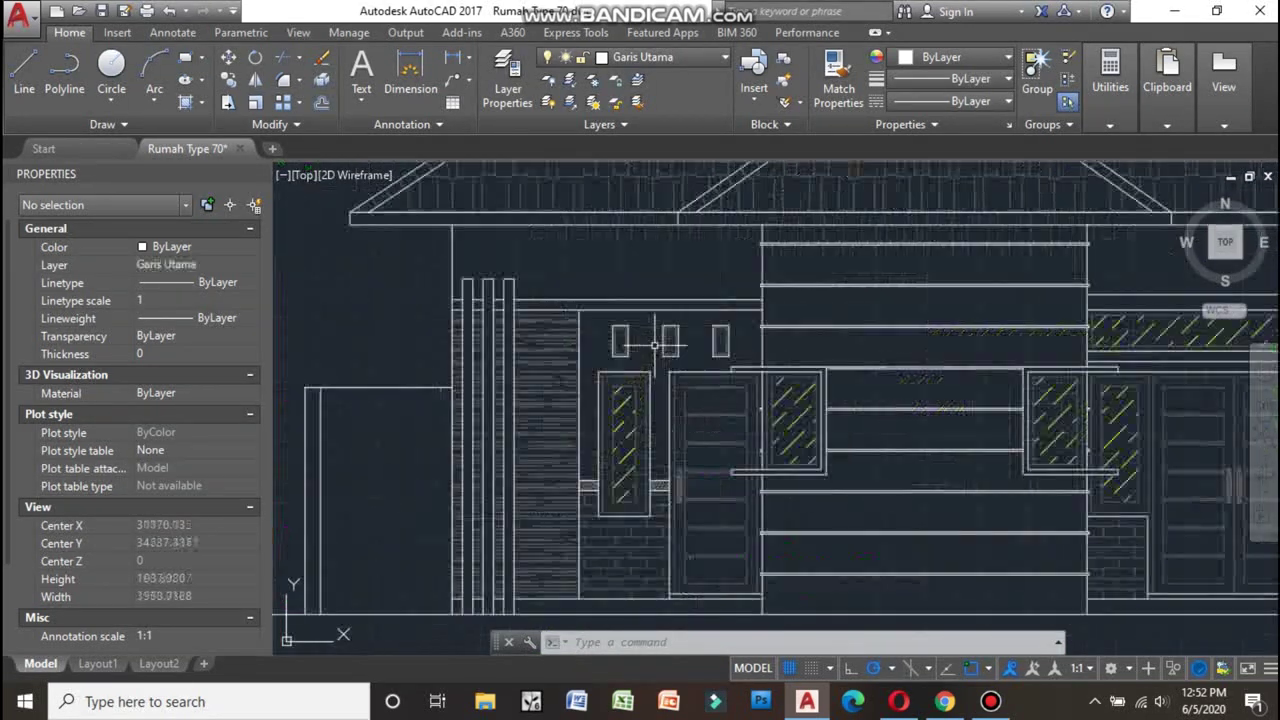
scroll(769, 337, down, 5)
scroll(769, 337, up, 3)
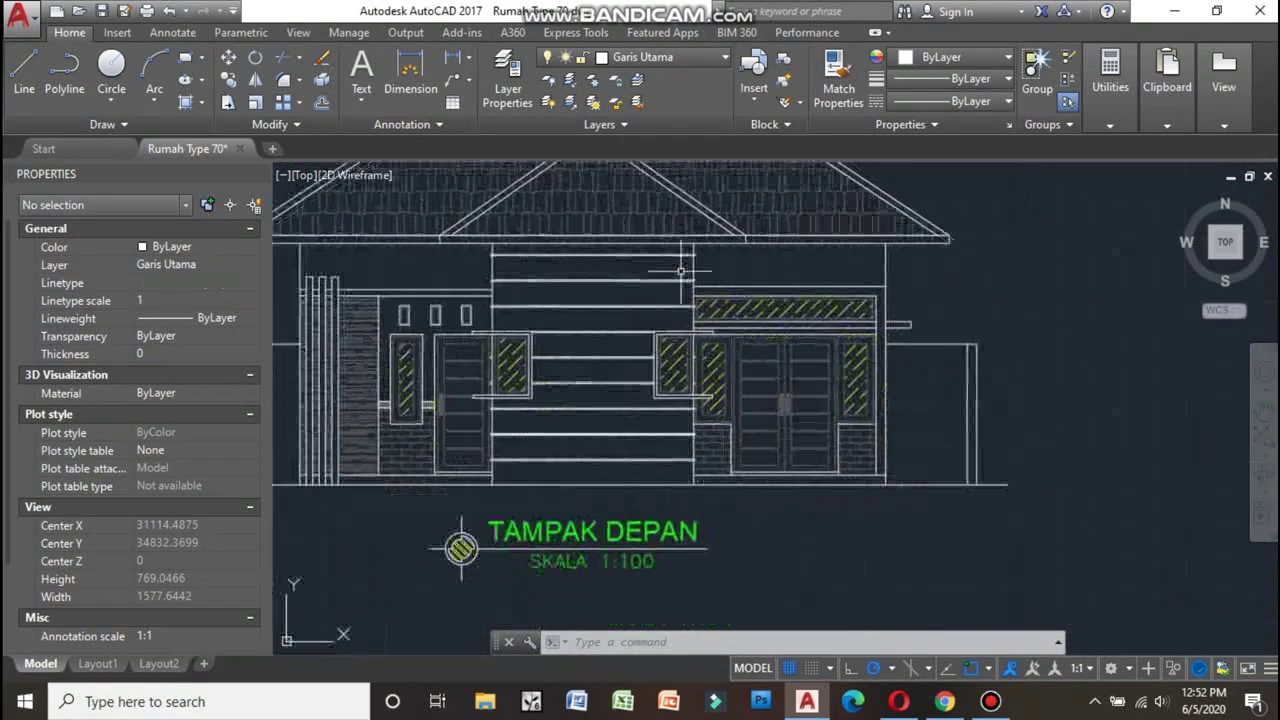
scroll(671, 335, up, 5)
scroll(790, 280, down, 1)
scroll(766, 283, down, 2)
scroll(814, 277, up, 2)
scroll(632, 267, up, 1)
scroll(632, 267, down, 2)
scroll(560, 266, up, 1)
scroll(543, 265, up, 1)
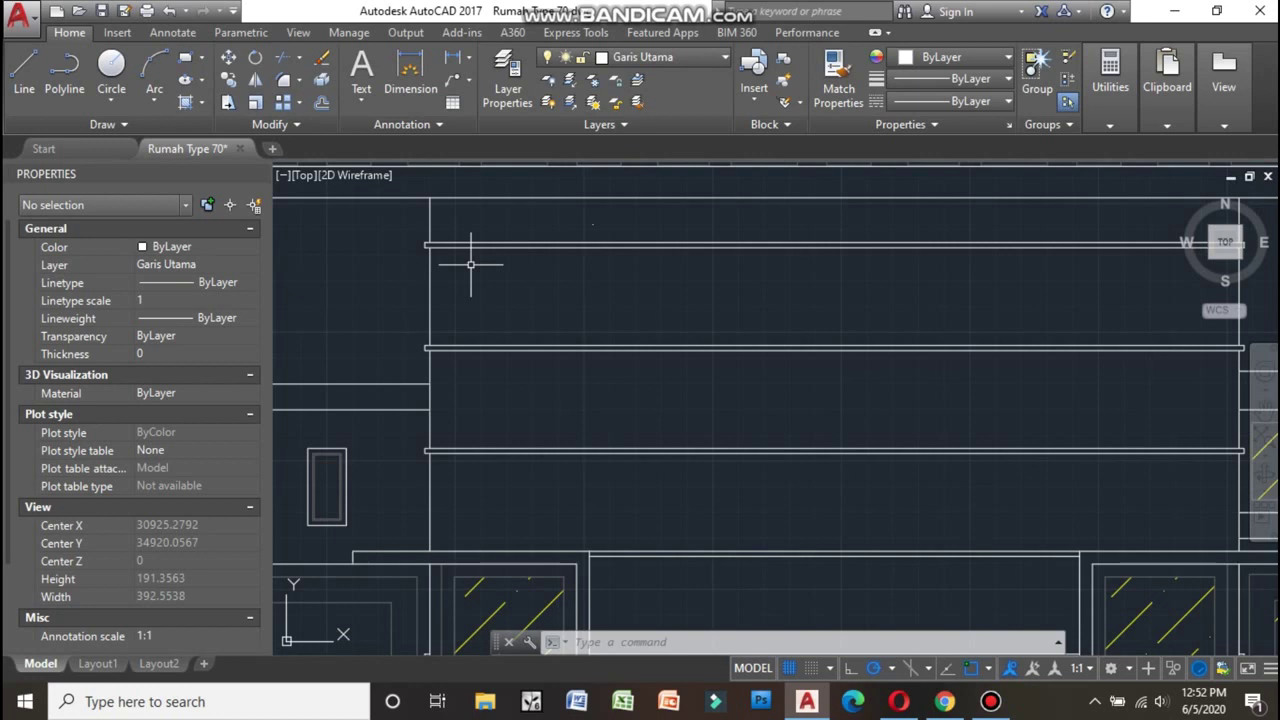
scroll(470, 264, down, 10)
scroll(541, 240, up, 7)
scroll(566, 229, up, 3)
scroll(603, 294, down, 2)
scroll(605, 330, down, 1)
scroll(605, 330, up, 1)
scroll(614, 355, up, 2)
scroll(737, 314, down, 10)
scroll(737, 314, down, 1)
scroll(885, 345, up, 5)
scroll(888, 325, up, 4)
scroll(888, 320, down, 1)
- Bring the rear elevation's full tiled roof into view and zoom in on it
scroll(803, 338, up, 2)
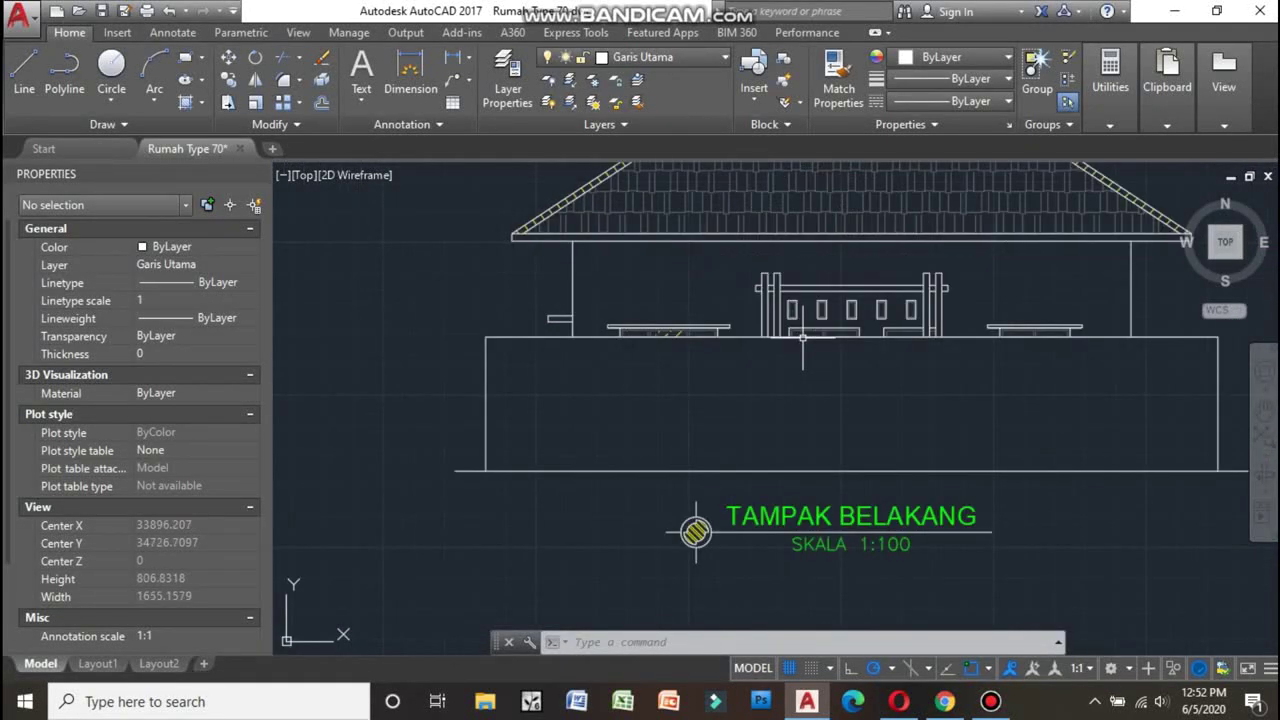
middle_drag(892, 282, 748, 350)
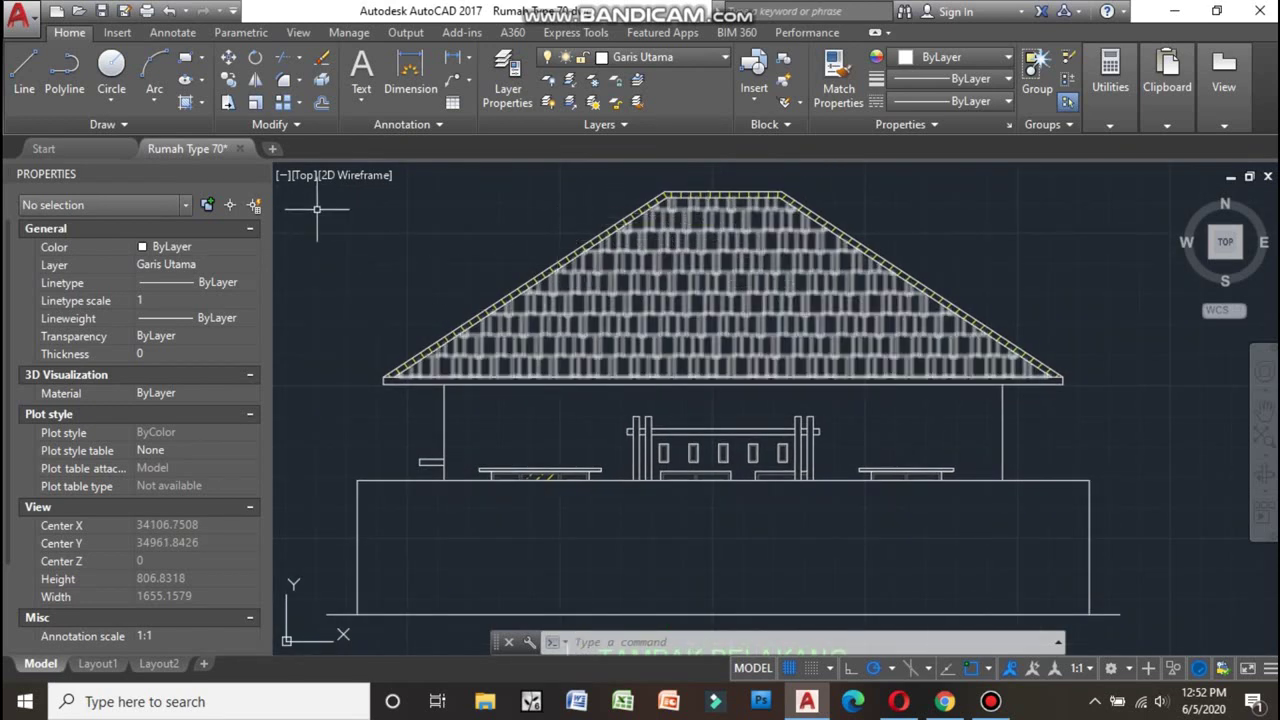
scroll(685, 427, up, 2)
scroll(500, 471, up, 2)
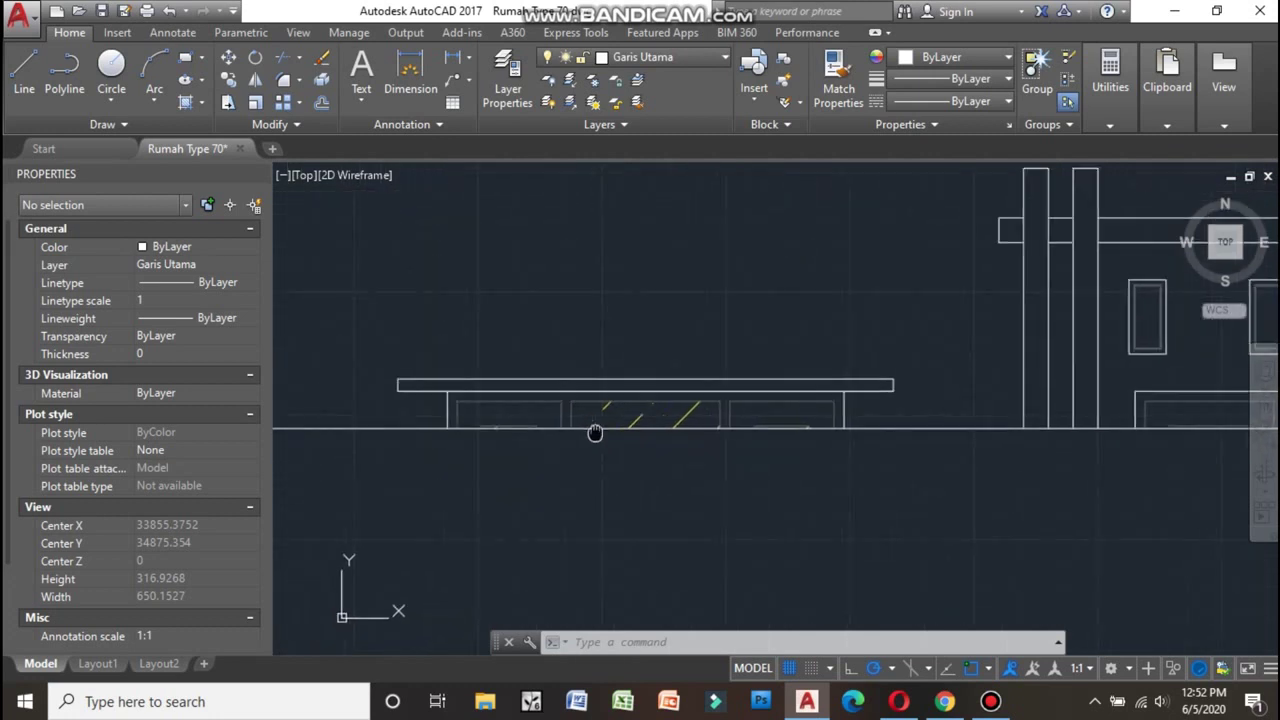
scroll(682, 390, down, 1)
scroll(591, 337, down, 1)
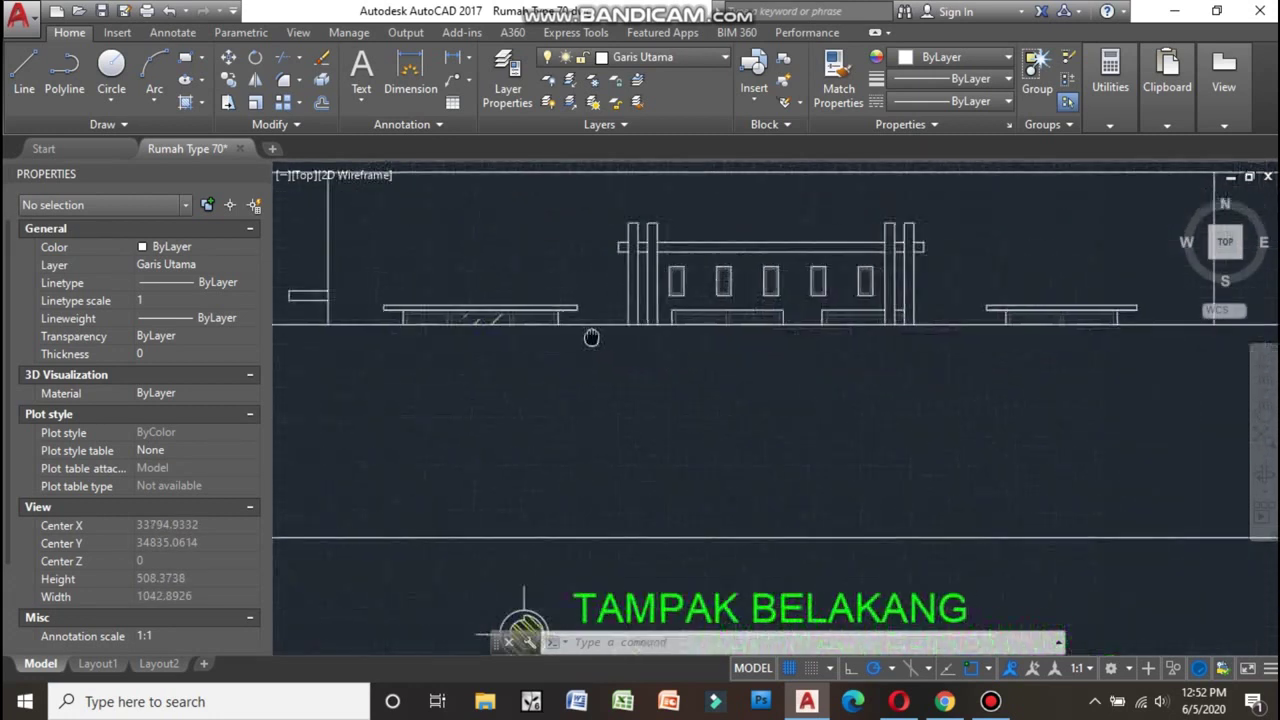
scroll(643, 357, up, 2)
scroll(596, 339, up, 2)
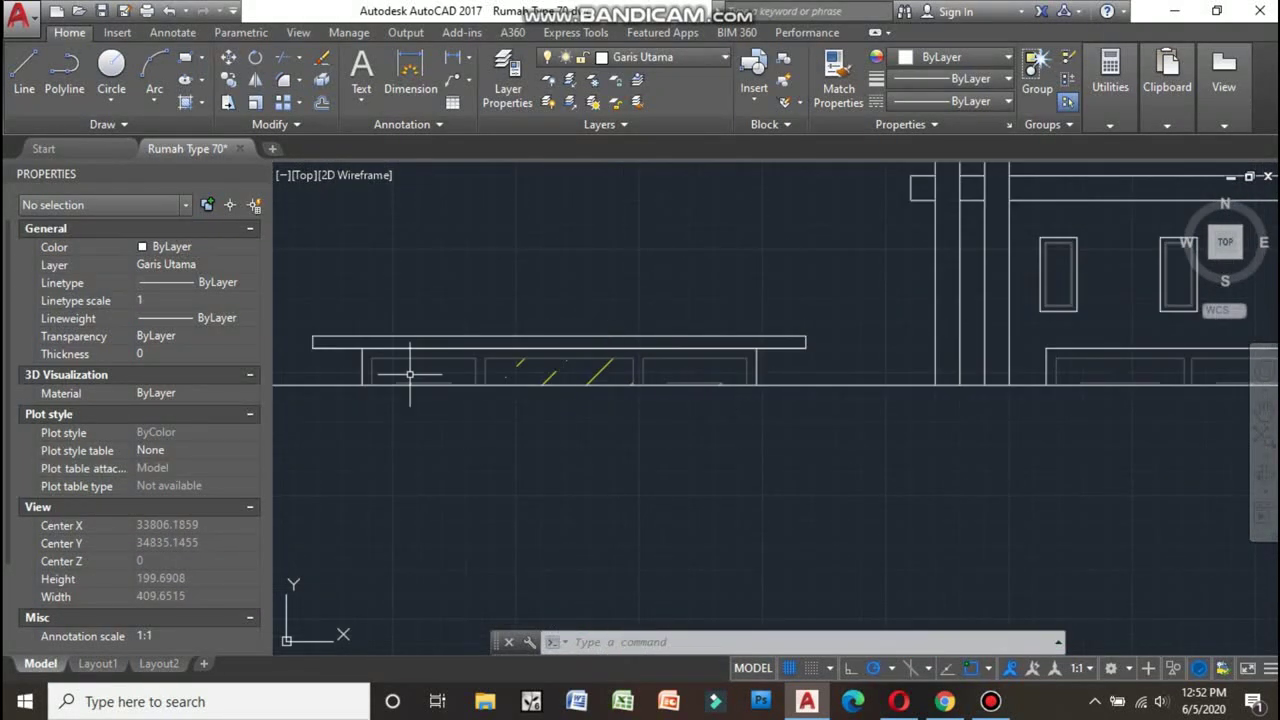
scroll(409, 375, up, 2)
scroll(736, 370, down, 5)
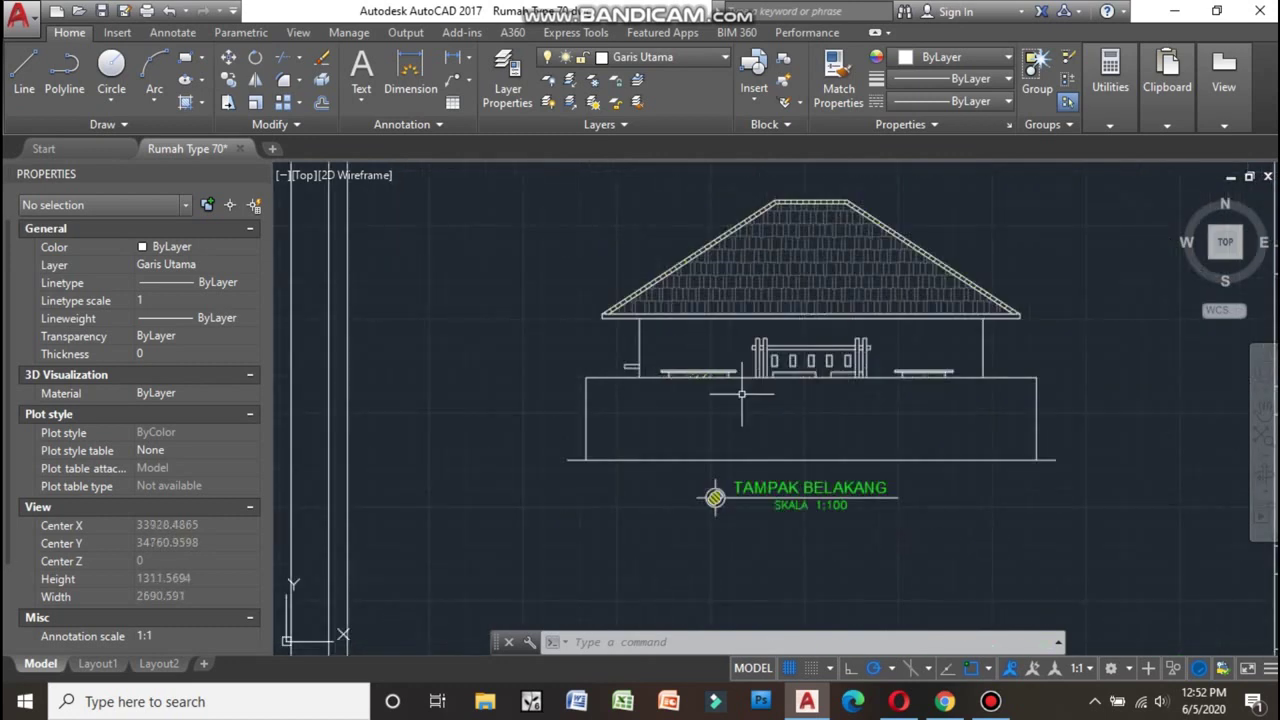
scroll(940, 380, up, 2)
scroll(1065, 325, up, 4)
scroll(990, 318, down, 3)
scroll(850, 300, up, 3)
- Pan along the rear elevation's lower details and ledges, zooming to inspect them
middle_drag(757, 286, 713, 290)
scroll(1000, 310, down, 2)
scroll(1000, 315, down, 1)
scroll(1015, 327, up, 1)
scroll(1020, 327, up, 2)
scroll(1005, 322, down, 2)
scroll(960, 318, down, 3)
scroll(900, 316, up, 5)
- Inspect the rear elevation's central windows, then zoom out to the TAMPAK SAMPING KANAN sheet
middle_drag(888, 316, 830, 346)
scroll(818, 354, down, 2)
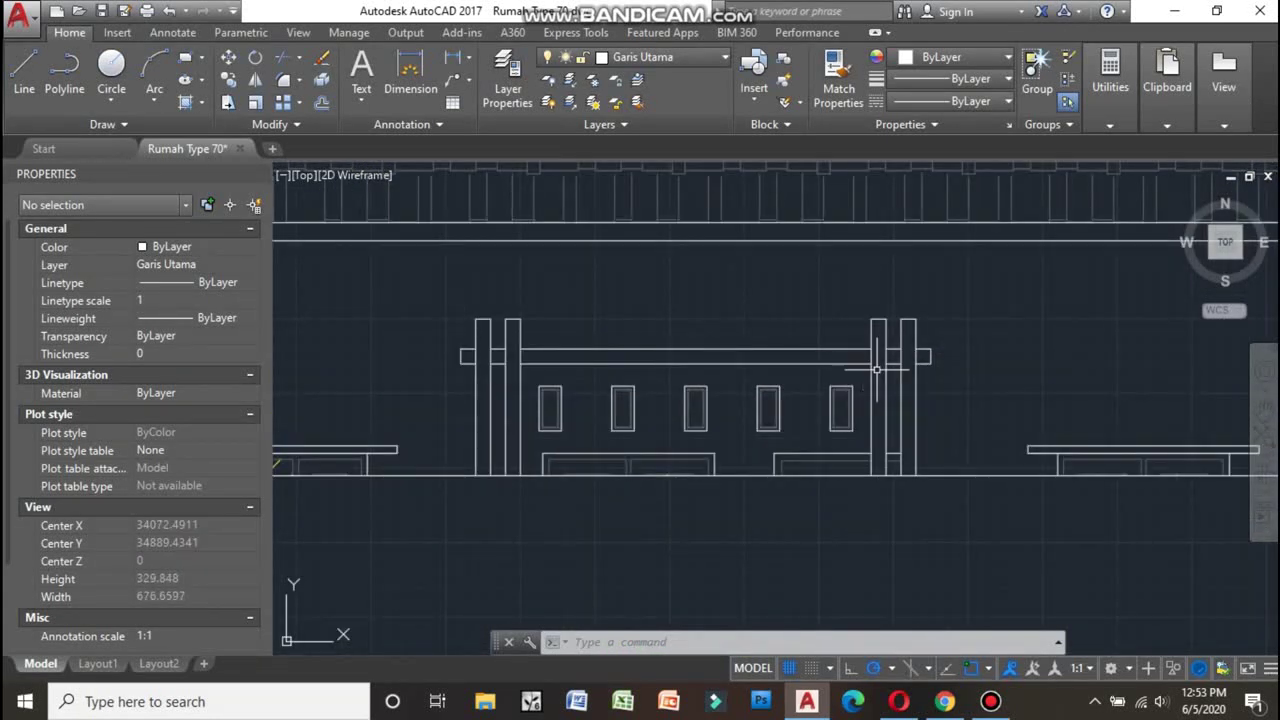
scroll(876, 369, up, 2)
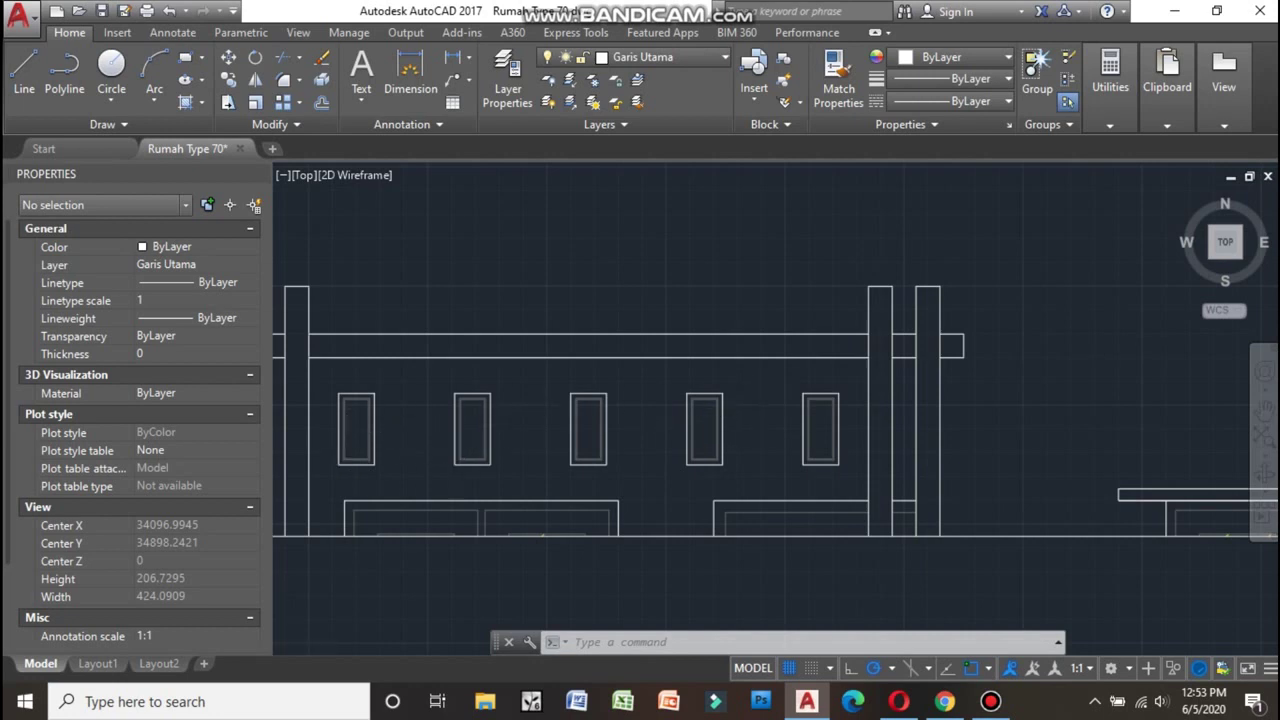
scroll(880, 336, down, 2)
scroll(545, 441, up, 2)
scroll(802, 426, down, 2)
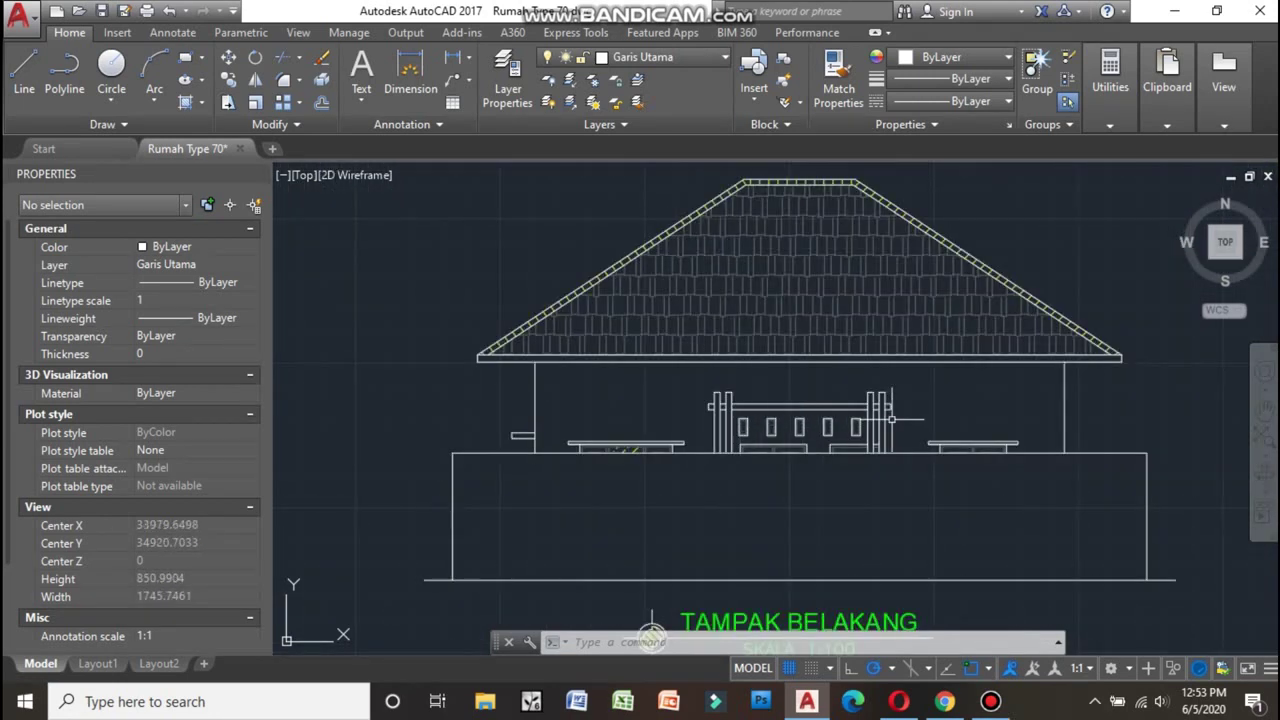
scroll(891, 419, down, 2)
scroll(705, 322, down, 3)
scroll(913, 339, up, 1)
- Zoom in and out over the TAMPAK SAMPING KANAN roof tiles and wall details
scroll(1070, 330, up, 2)
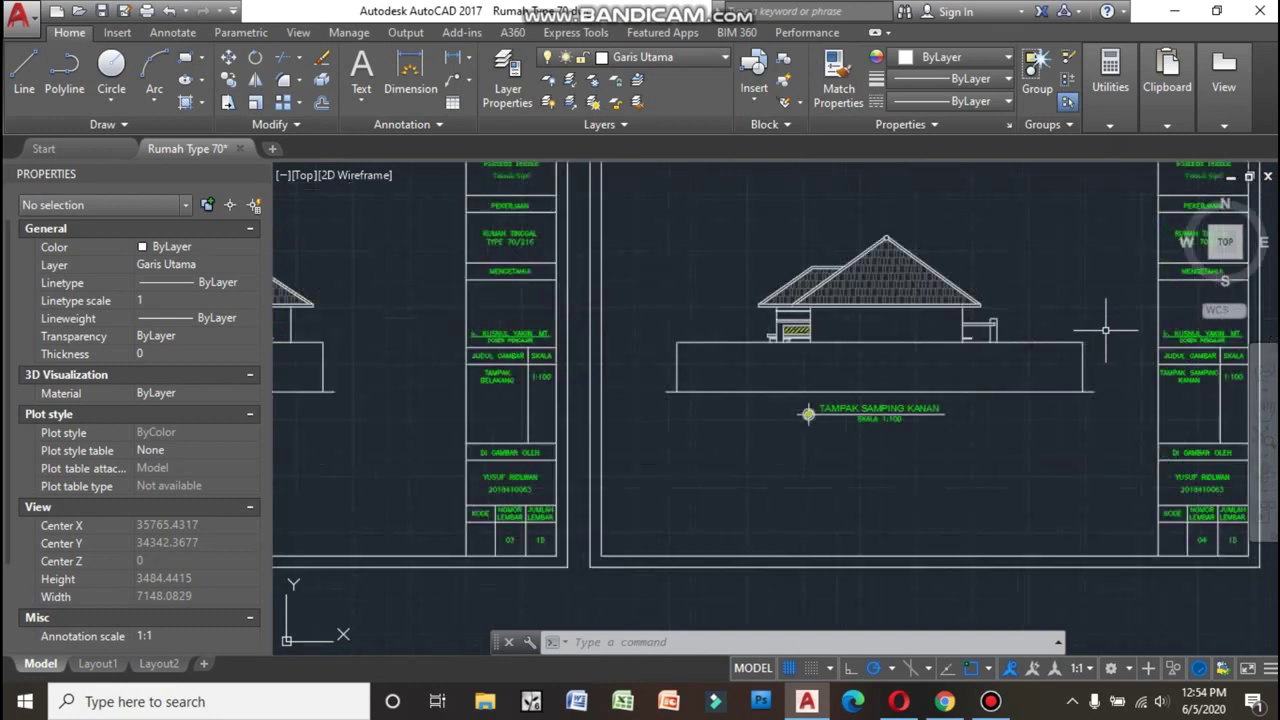
scroll(1105, 330, up, 2)
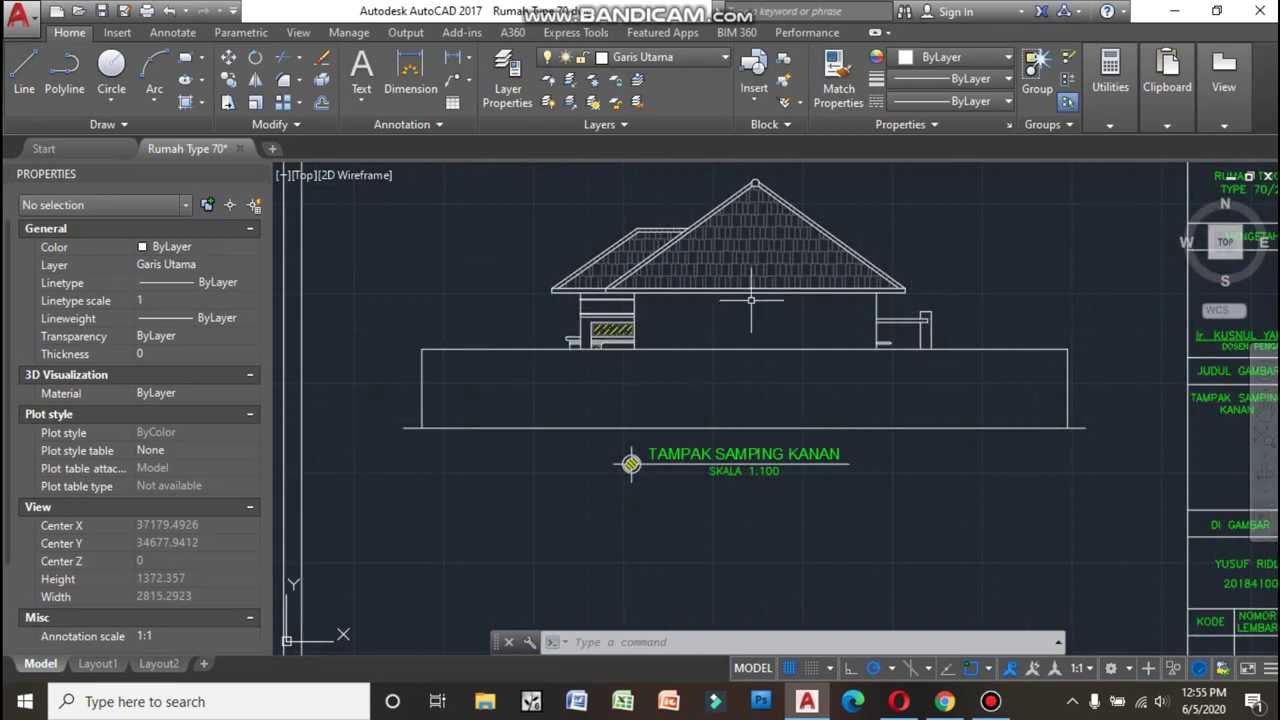
scroll(506, 266, up, 2)
scroll(511, 270, down, 2)
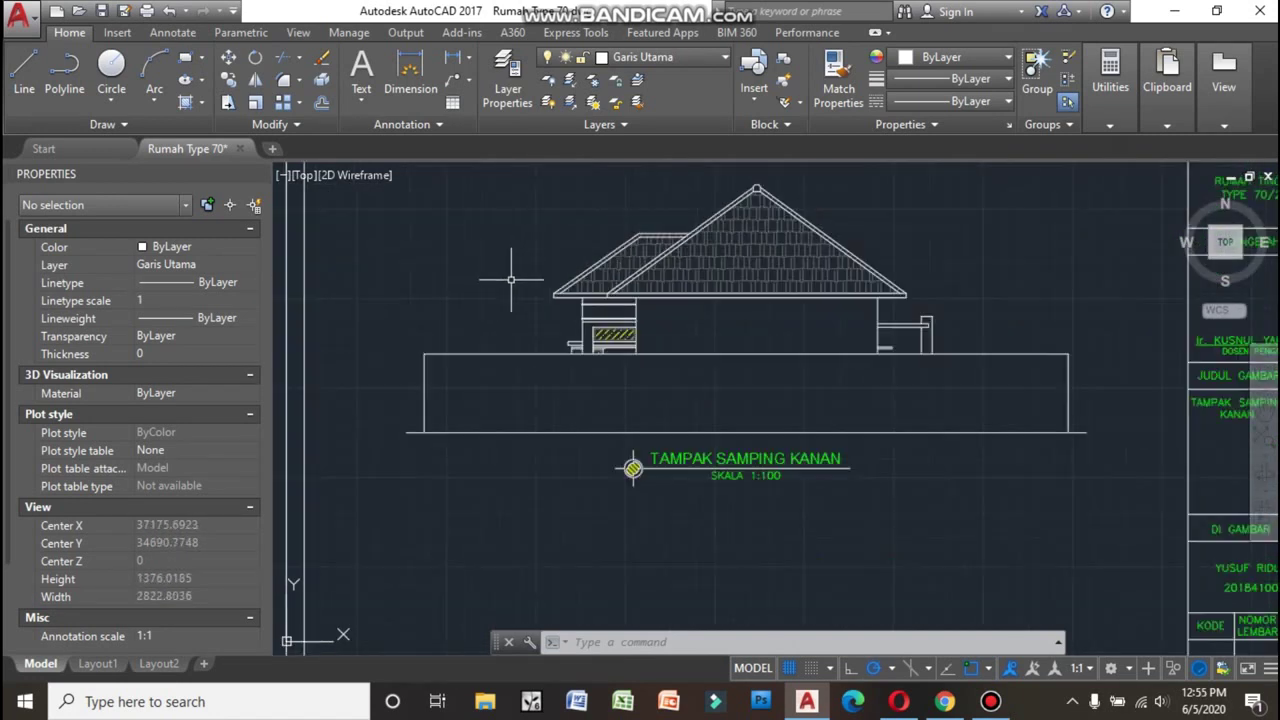
scroll(901, 327, up, 6)
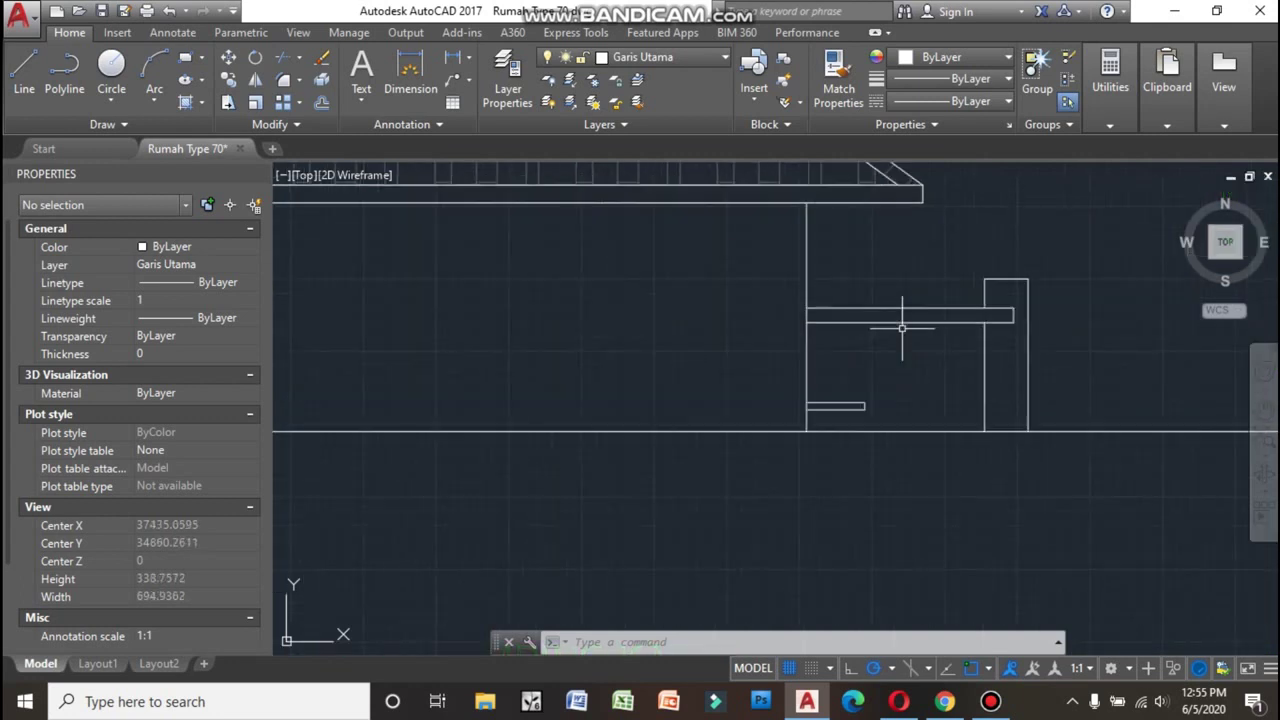
scroll(970, 310, down, 6)
scroll(972, 310, up, 6)
scroll(1051, 319, down, 6)
scroll(422, 331, up, 2)
scroll(766, 323, down, 2)
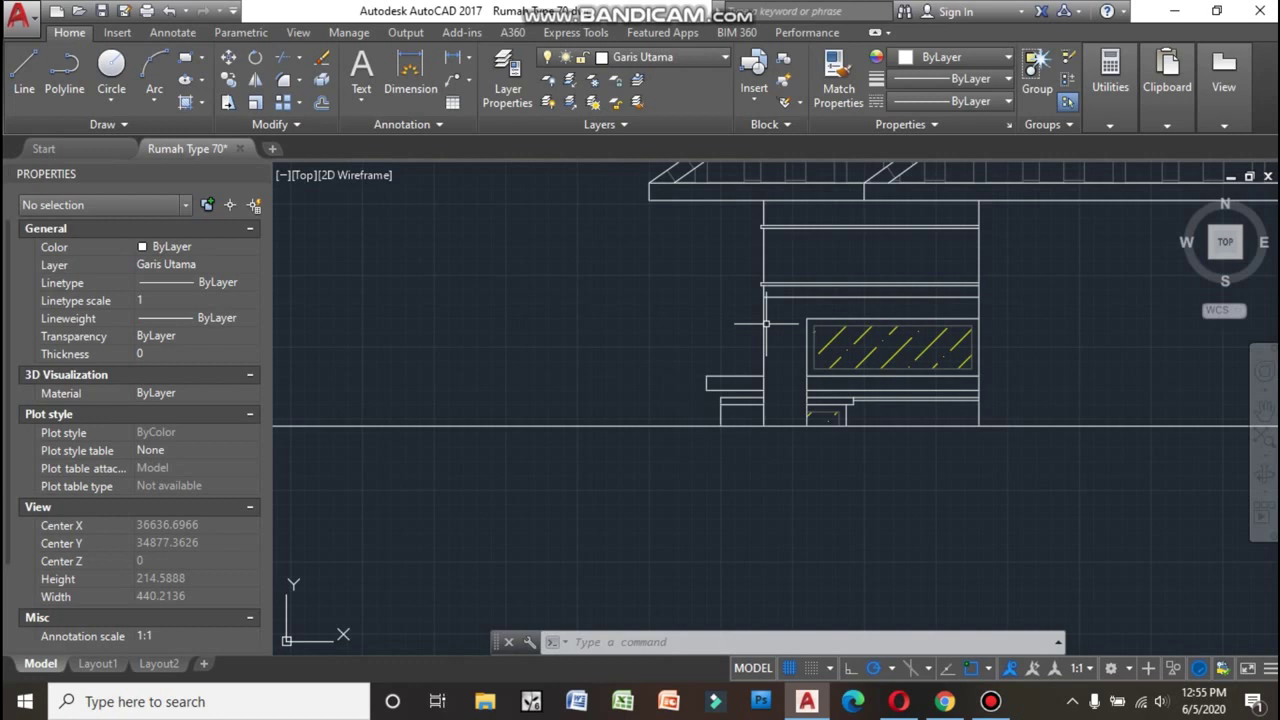
scroll(760, 337, down, 1)
scroll(663, 357, up, 3)
scroll(690, 340, down, 4)
scroll(645, 318, down, 4)
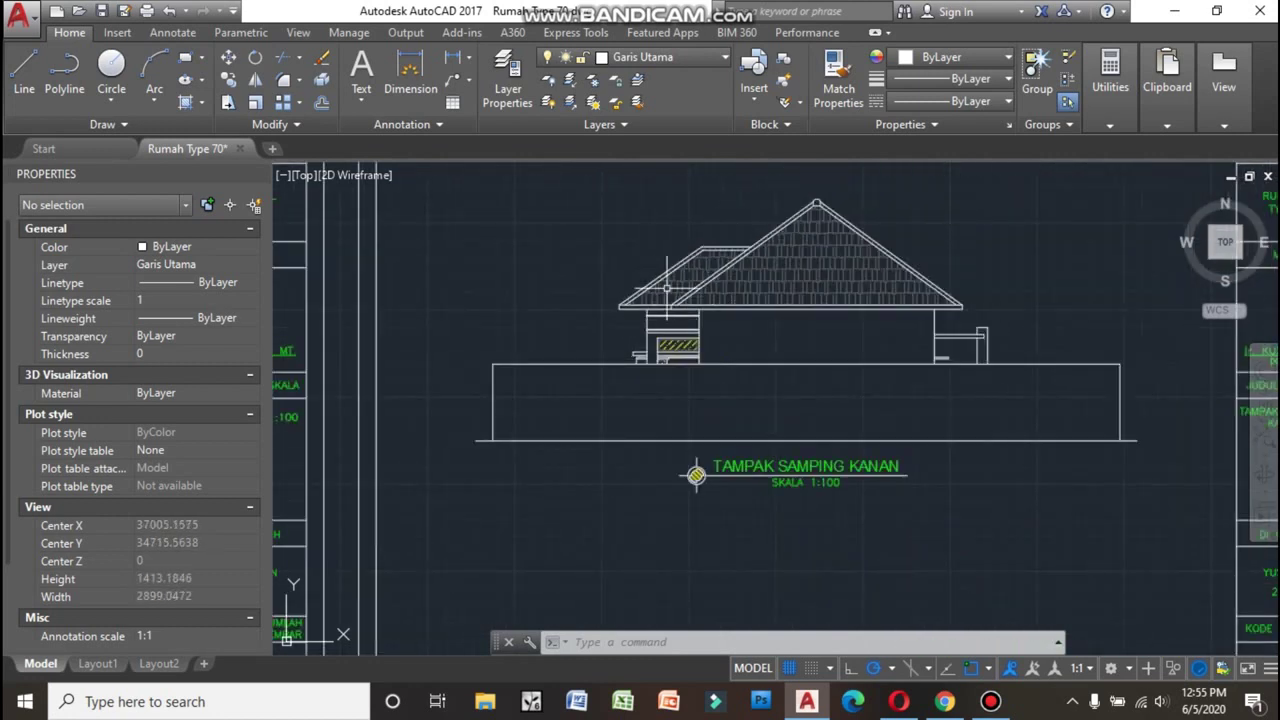
scroll(653, 245, up, 2)
scroll(756, 241, up, 1)
scroll(790, 280, up, 1)
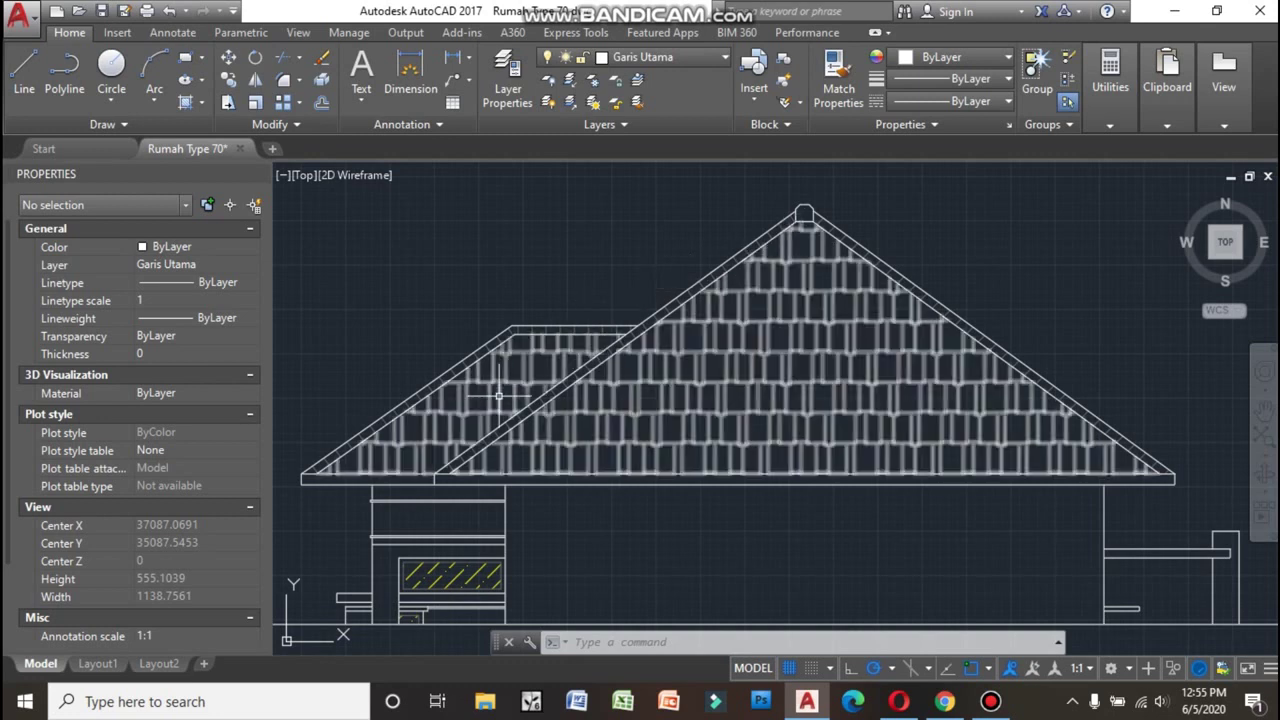
- Recentre the right-side elevation, then zoom out to show the TAMPAK SAMPING KIRI sheet beside it
scroll(540, 318, down, 5)
scroll(500, 314, up, 4)
scroll(476, 310, down, 2)
scroll(476, 310, up, 2)
middle_drag(514, 377, 766, 357)
scroll(766, 357, down, 2)
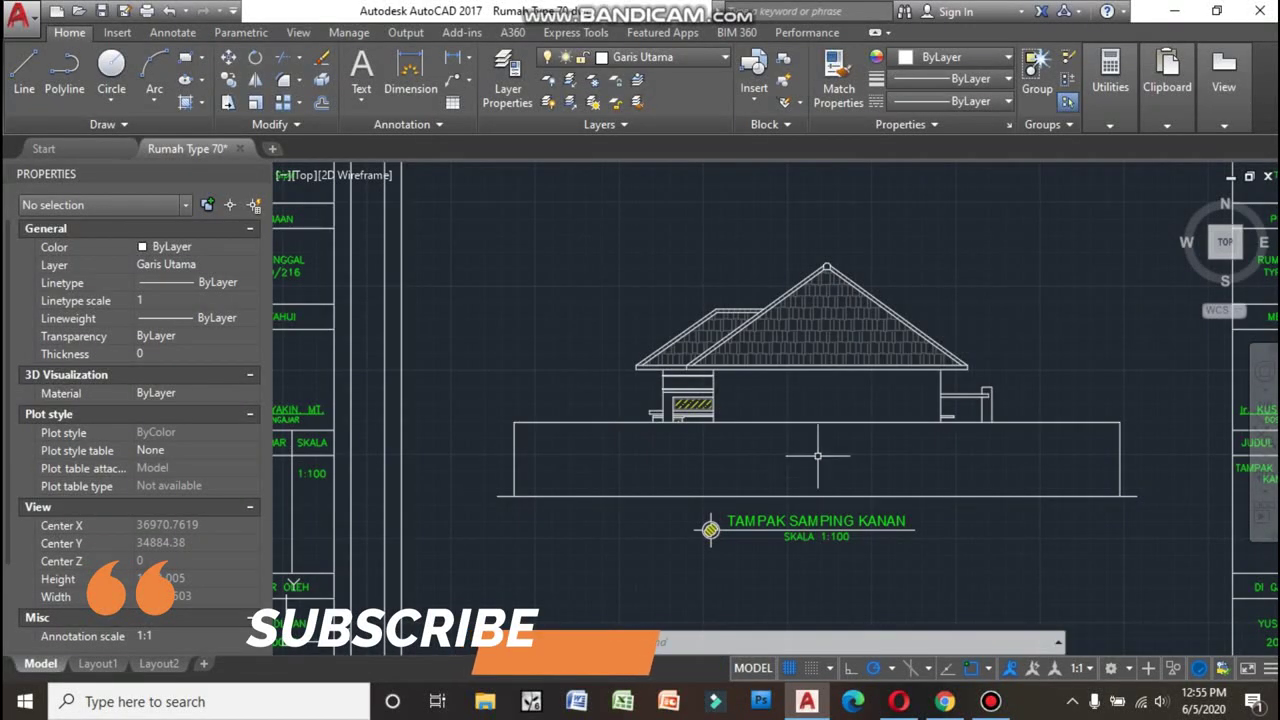
scroll(818, 456, down, 3)
scroll(818, 456, down, 3)
scroll(776, 400, up, 3)
scroll(776, 400, up, 1)
scroll(950, 380, up, 5)
- Zoom in on the TAMPAK SAMPING KIRI roof and right wing, then out to the full sheet
scroll(945, 460, down, 2)
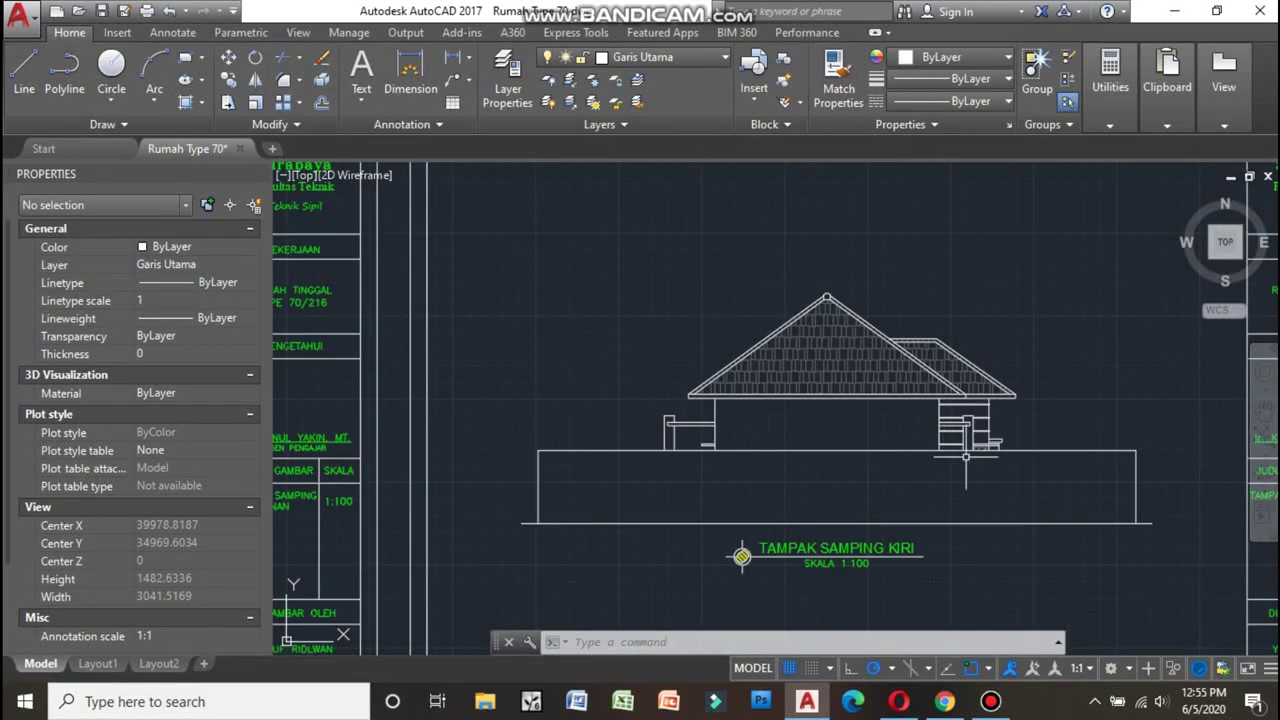
scroll(943, 363, up, 2)
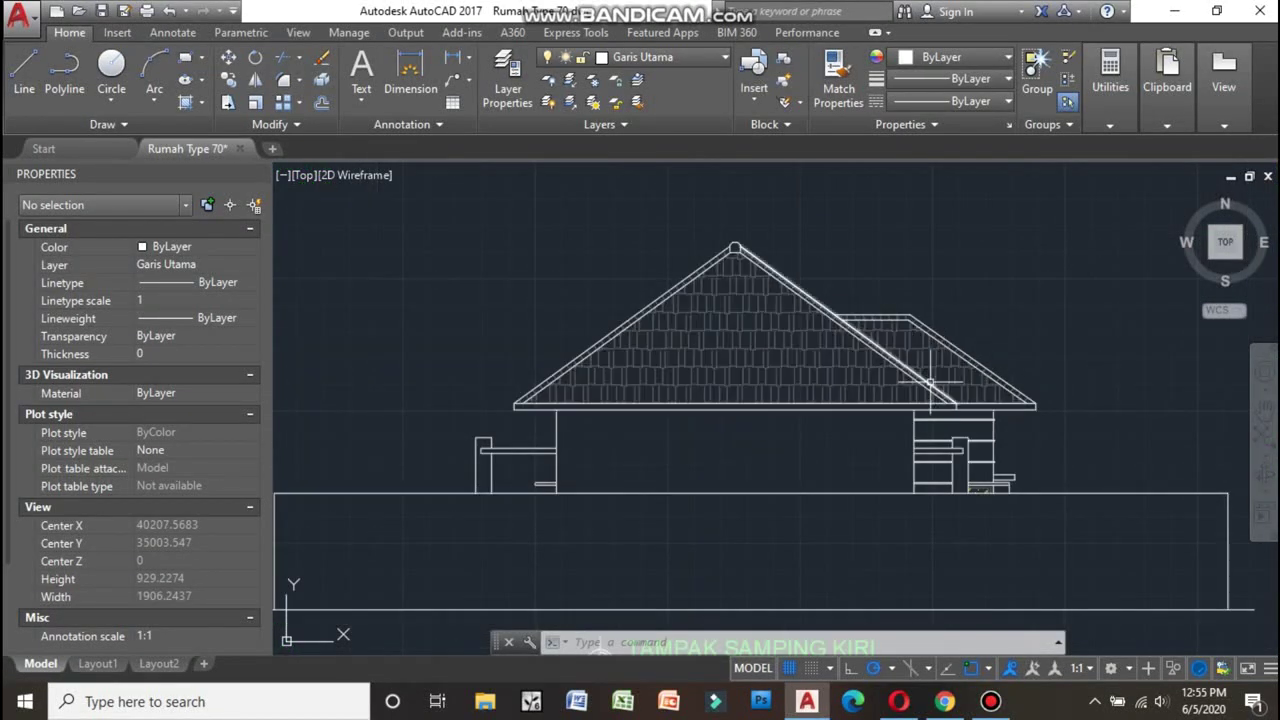
scroll(932, 383, down, 2)
scroll(750, 438, up, 3)
scroll(620, 460, up, 1)
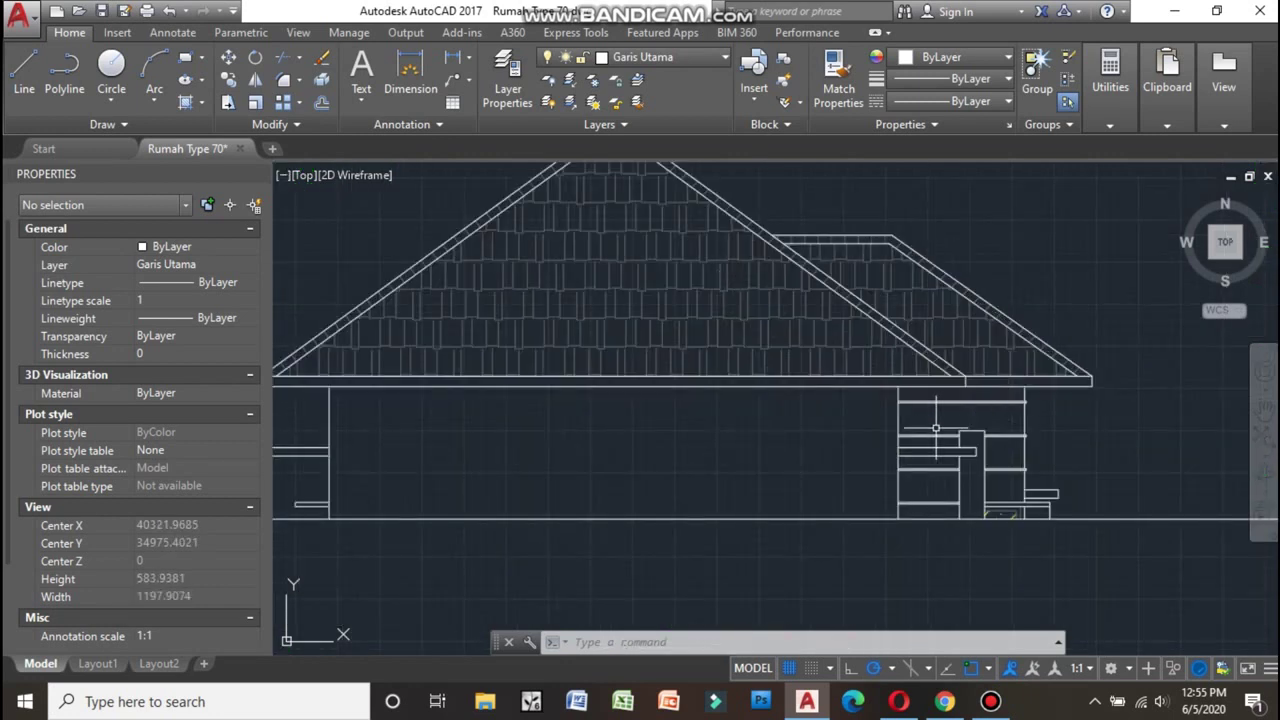
scroll(501, 487, down, 1)
scroll(991, 430, up, 4)
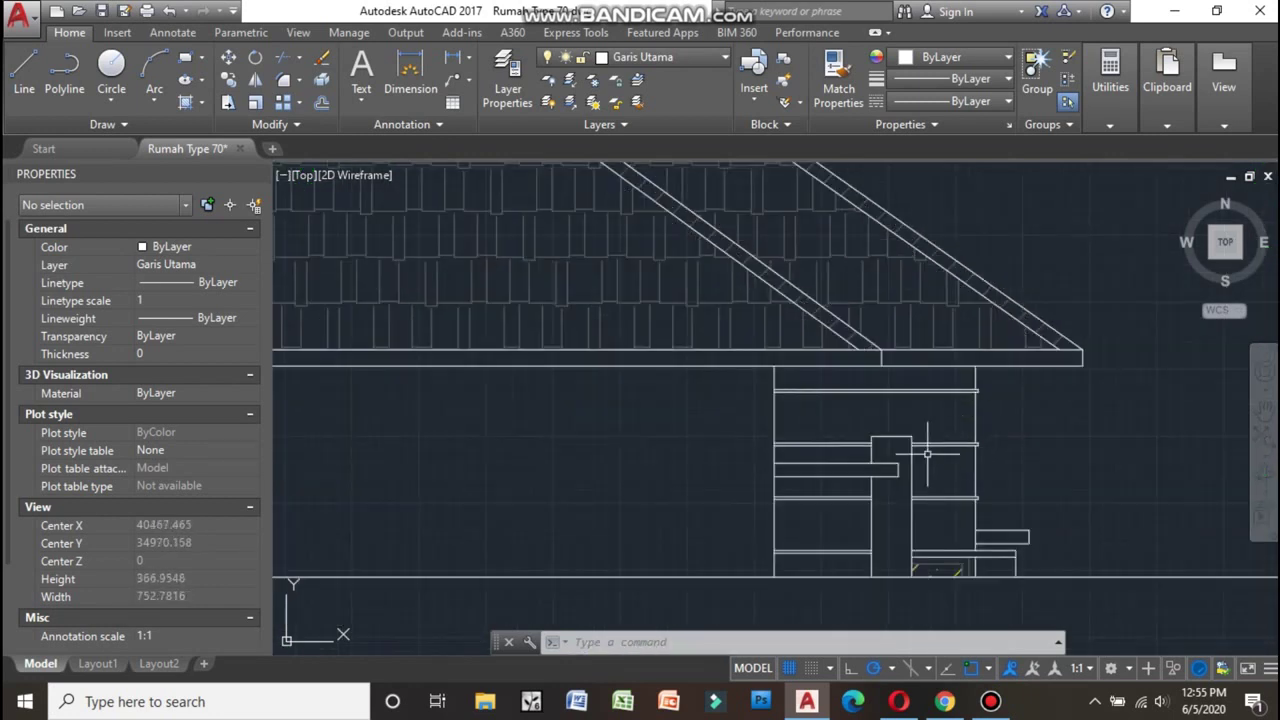
scroll(889, 468, down, 4)
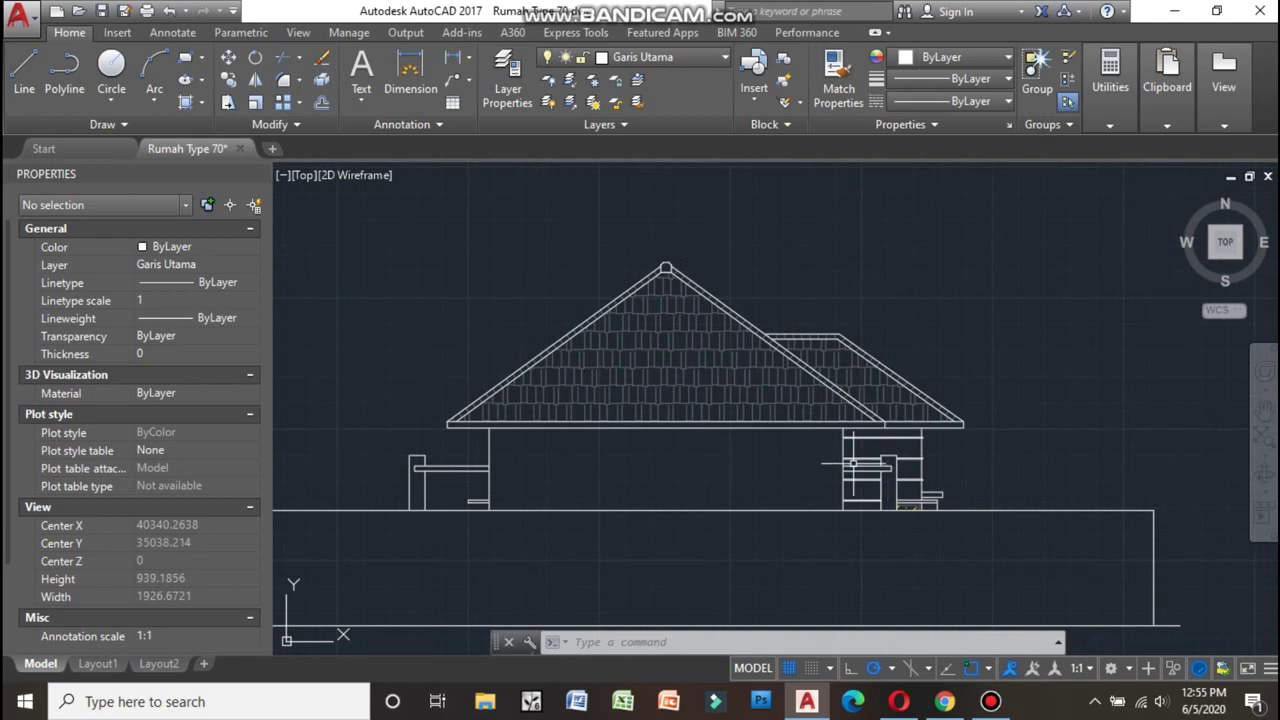
scroll(688, 320, down, 5)
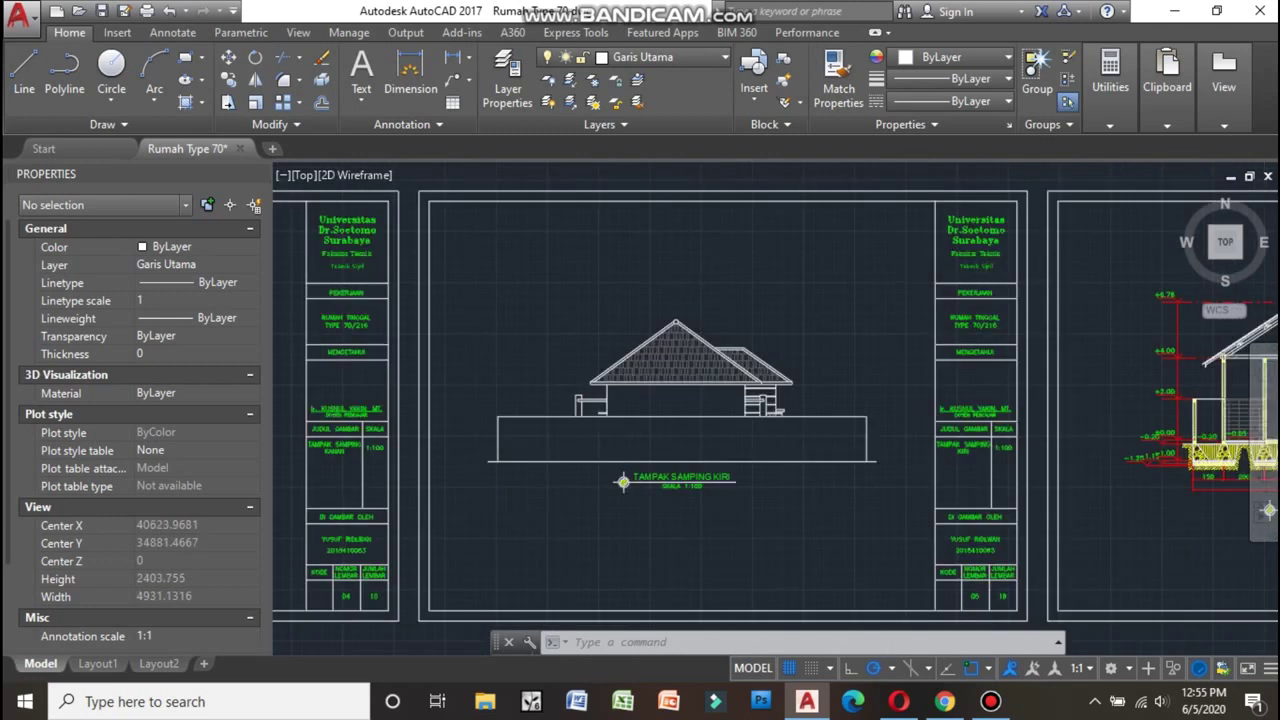
- Bring Potongan A-A into view and zoom along its foundation footings
scroll(814, 414, up, 3)
mouse_move(700, 320)
middle_down()
mouse_move(299, 317)
mouse_move(255, 401)
middle_up()
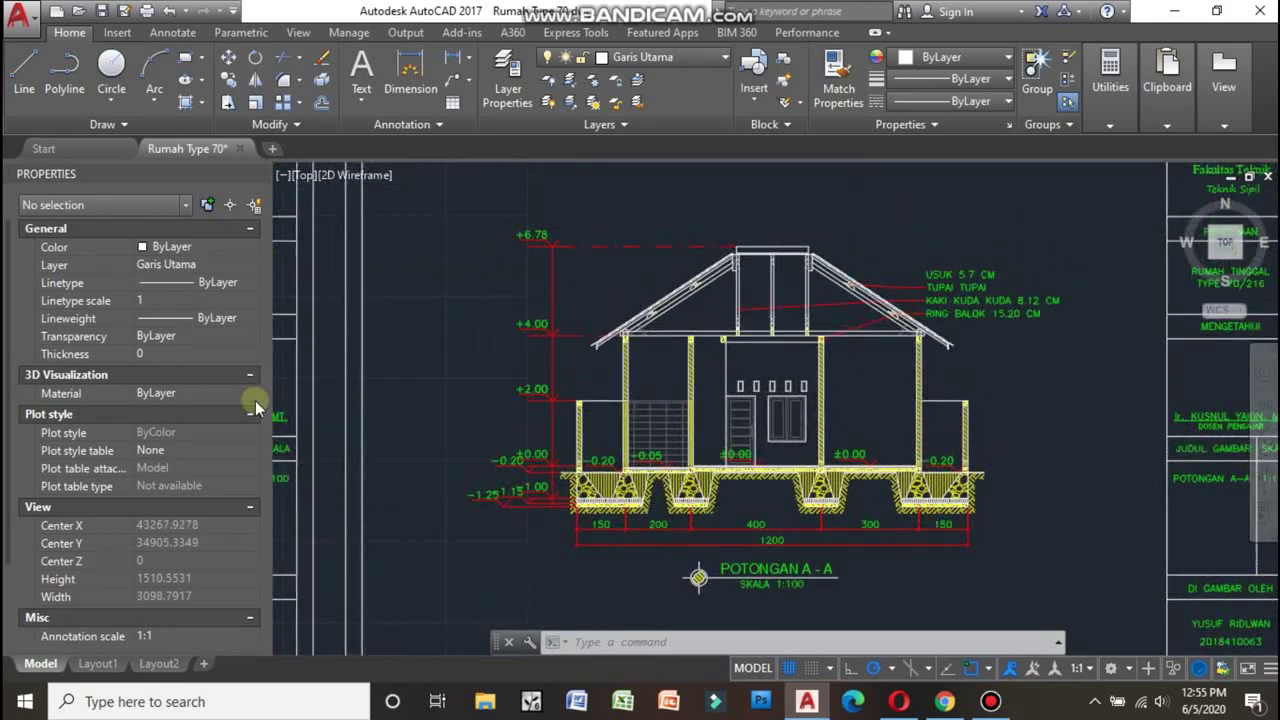
scroll(855, 320, down, 2)
scroll(894, 443, up, 4)
scroll(894, 443, up, 2)
middle_drag(954, 377, 1018, 437)
scroll(1018, 437, down, 2)
scroll(1040, 437, up, 4)
scroll(1090, 444, up, 1)
scroll(889, 406, up, 1)
middle_drag(889, 406, 689, 367)
scroll(689, 367, down, 2)
scroll(858, 495, down, 2)
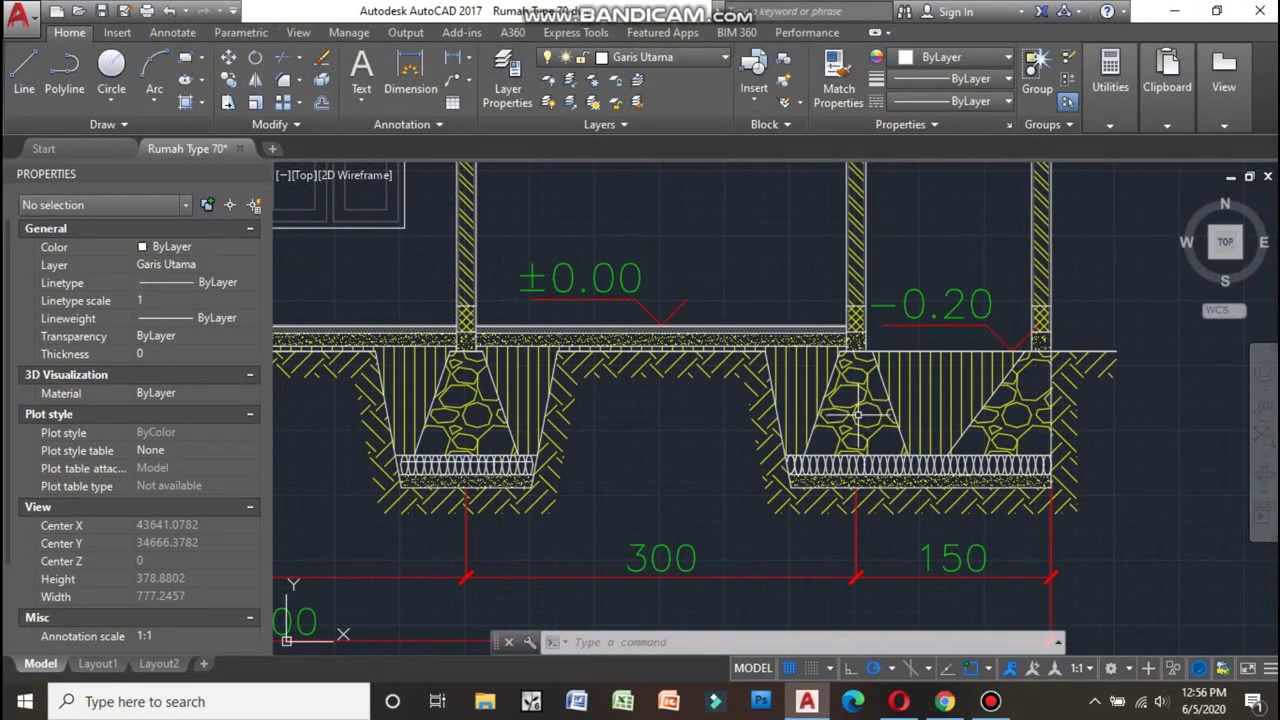
scroll(848, 410, up, 3)
scroll(840, 430, up, 3)
scroll(830, 460, down, 4)
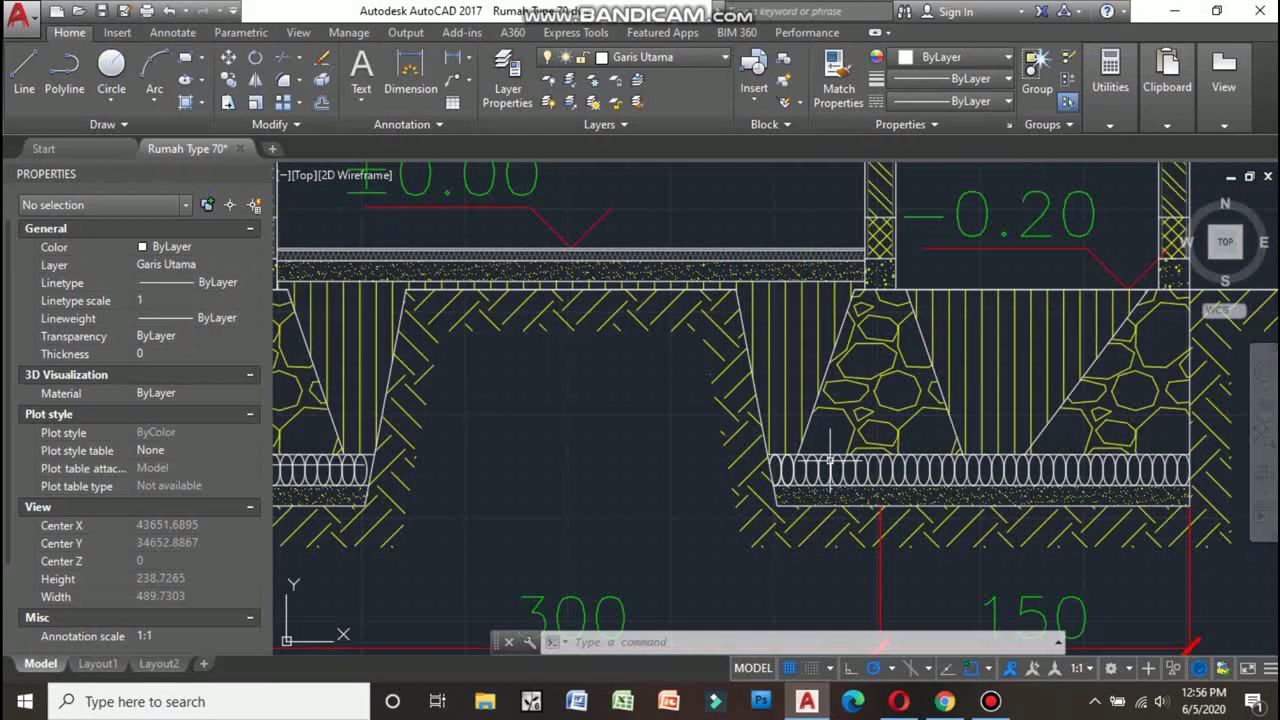
scroll(856, 462, down, 2)
scroll(870, 470, up, 2)
scroll(890, 485, down, 3)
scroll(921, 504, up, 2)
scroll(921, 504, up, 2)
scroll(945, 498, down, 5)
scroll(970, 490, up, 4)
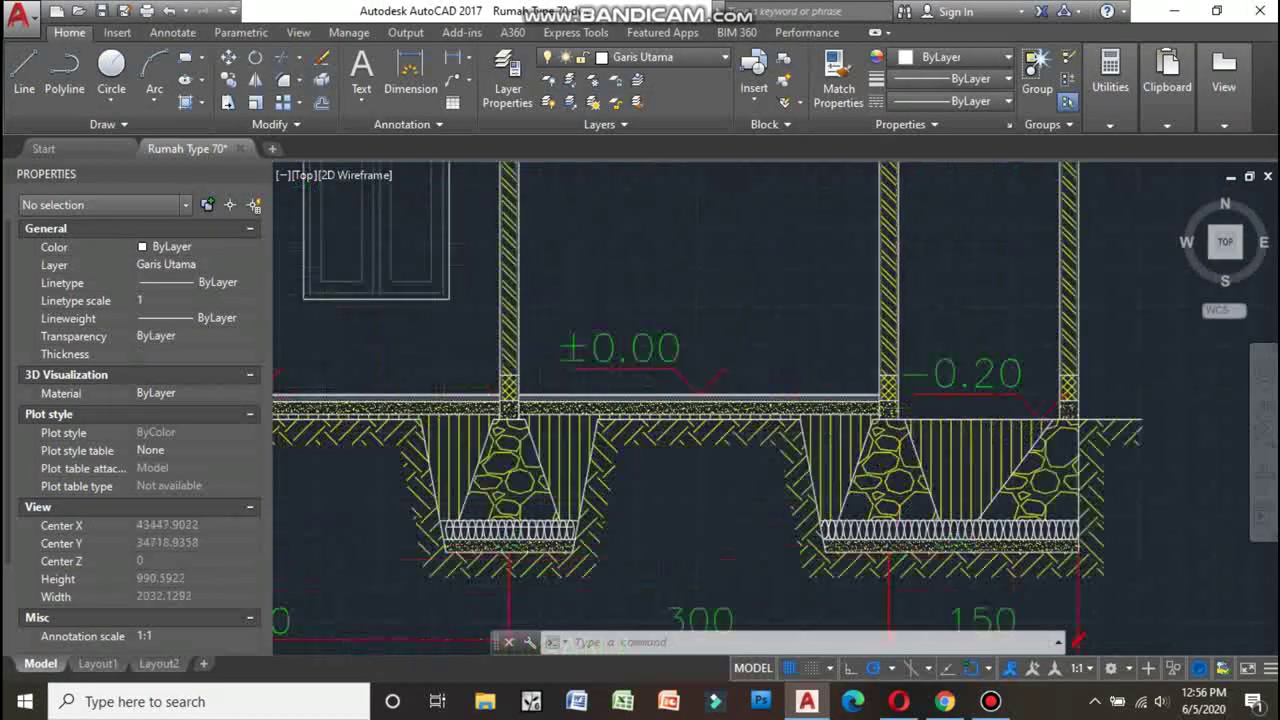
scroll(985, 484, up, 1)
scroll(983, 449, down, 3)
scroll(990, 425, up, 2)
scroll(1000, 405, up, 3)
scroll(997, 407, down, 1)
scroll(997, 407, down, 4)
scroll(997, 407, up, 2)
scroll(997, 407, up, 1)
scroll(997, 407, down, 1)
scroll(994, 343, up, 2)
scroll(706, 391, up, 2)
scroll(706, 391, down, 4)
scroll(884, 637, down, 1)
scroll(884, 637, down, 2)
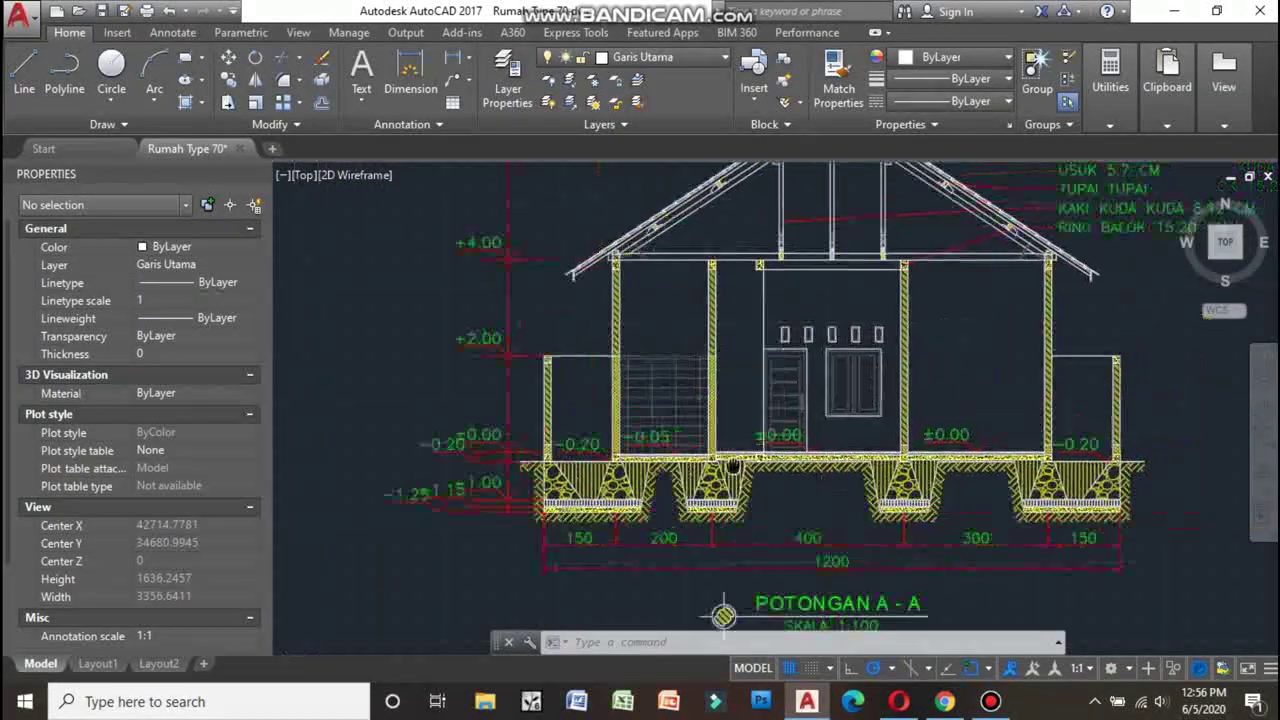
- Centre the whole Potongan A-A section and check its overall extent
mouse_move(880, 405)
middle_down()
mouse_move(633, 365)
mouse_move(593, 440)
middle_up()
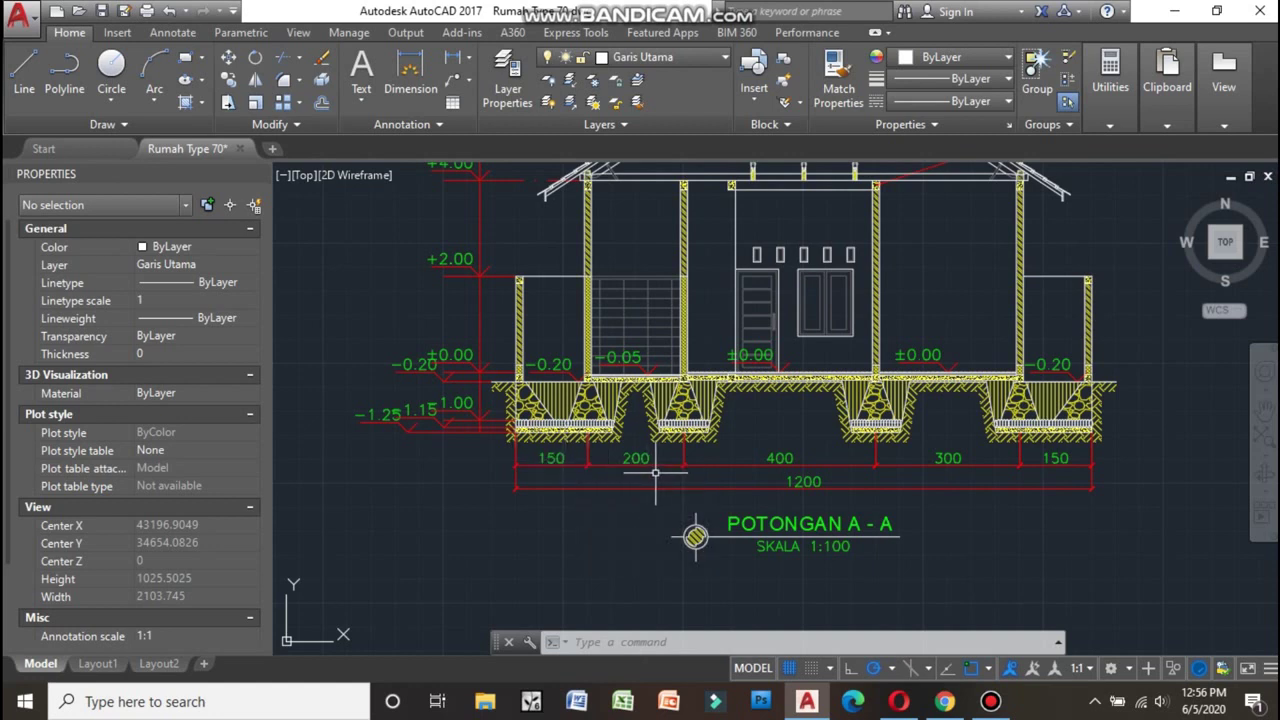
scroll(585, 330, up, 2)
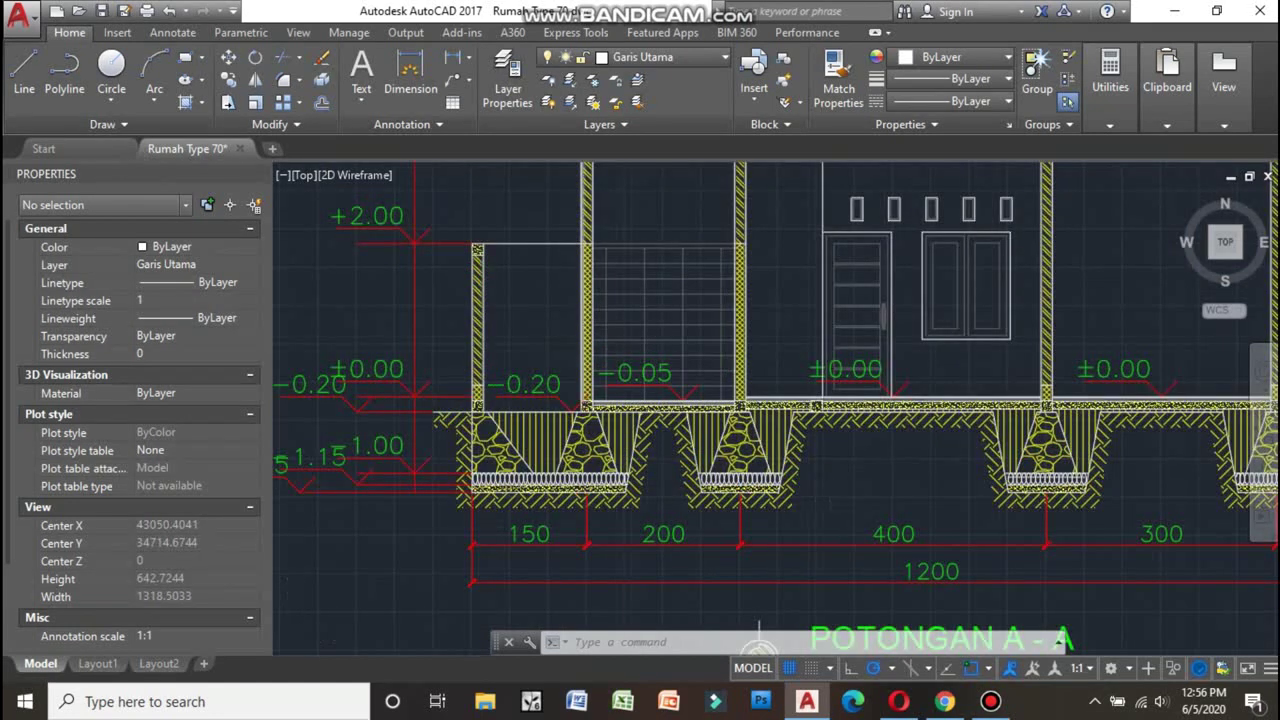
scroll(860, 508, down, 2)
scroll(1045, 484, up, 6)
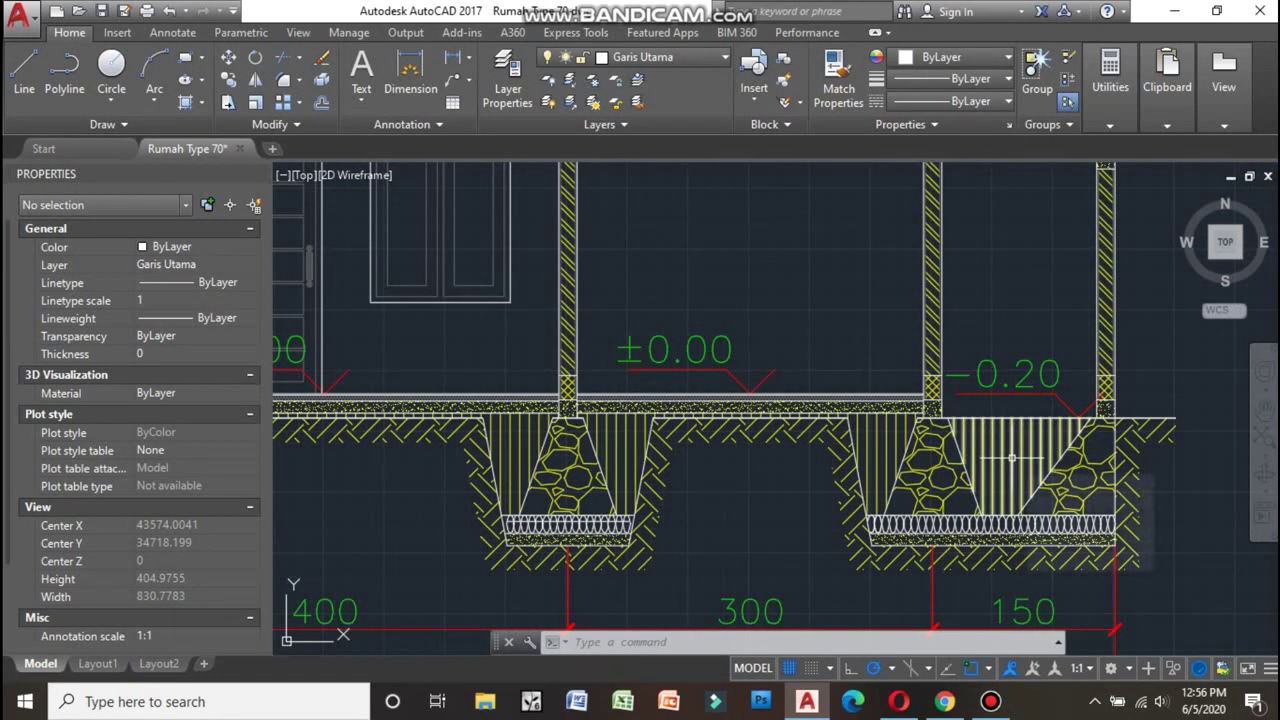
scroll(1062, 413, down, 2)
scroll(390, 440, up, 2)
scroll(420, 440, up, 1)
scroll(540, 415, down, 4)
scroll(557, 411, down, 1)
scroll(557, 411, up, 2)
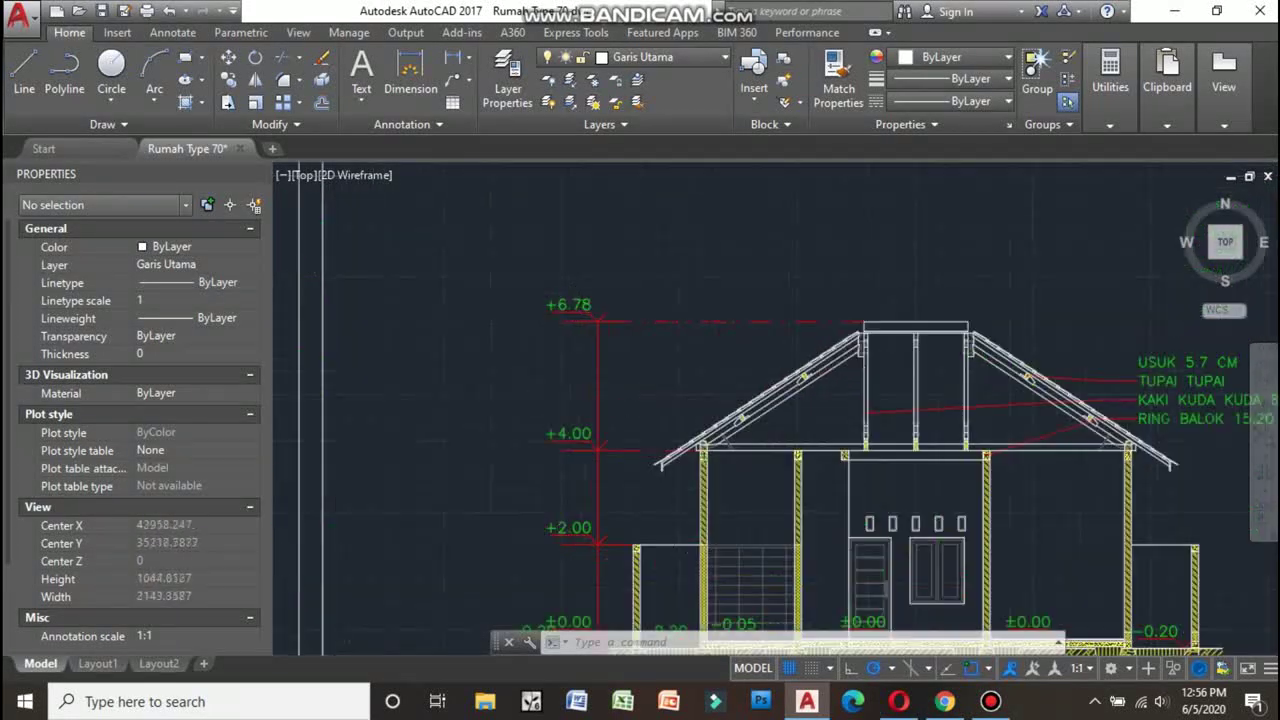
- Inspect section A-A's left roof, columns, roof labels and level marks
middle_drag(557, 411, 543, 350)
scroll(572, 420, up, 2)
scroll(572, 420, down, 1)
scroll(572, 420, down, 2)
scroll(575, 415, up, 2)
middle_drag(568, 396, 622, 487)
scroll(535, 486, up, 2)
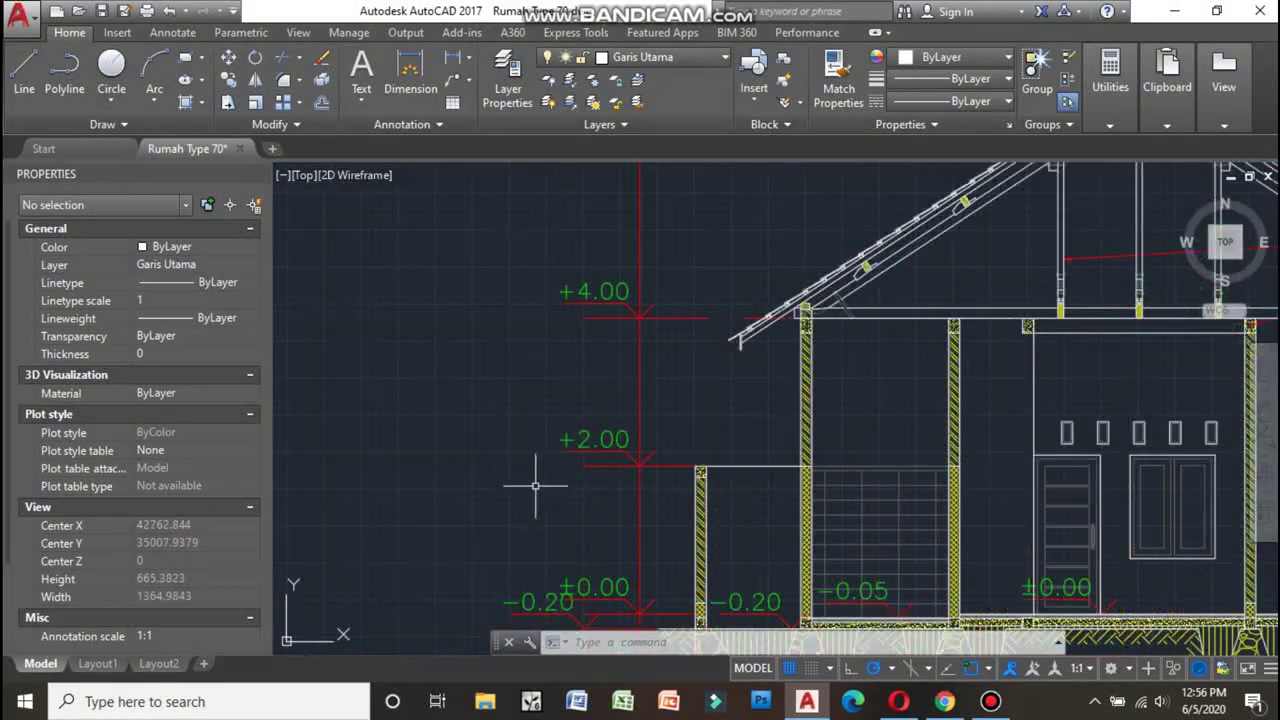
scroll(616, 452, down, 2)
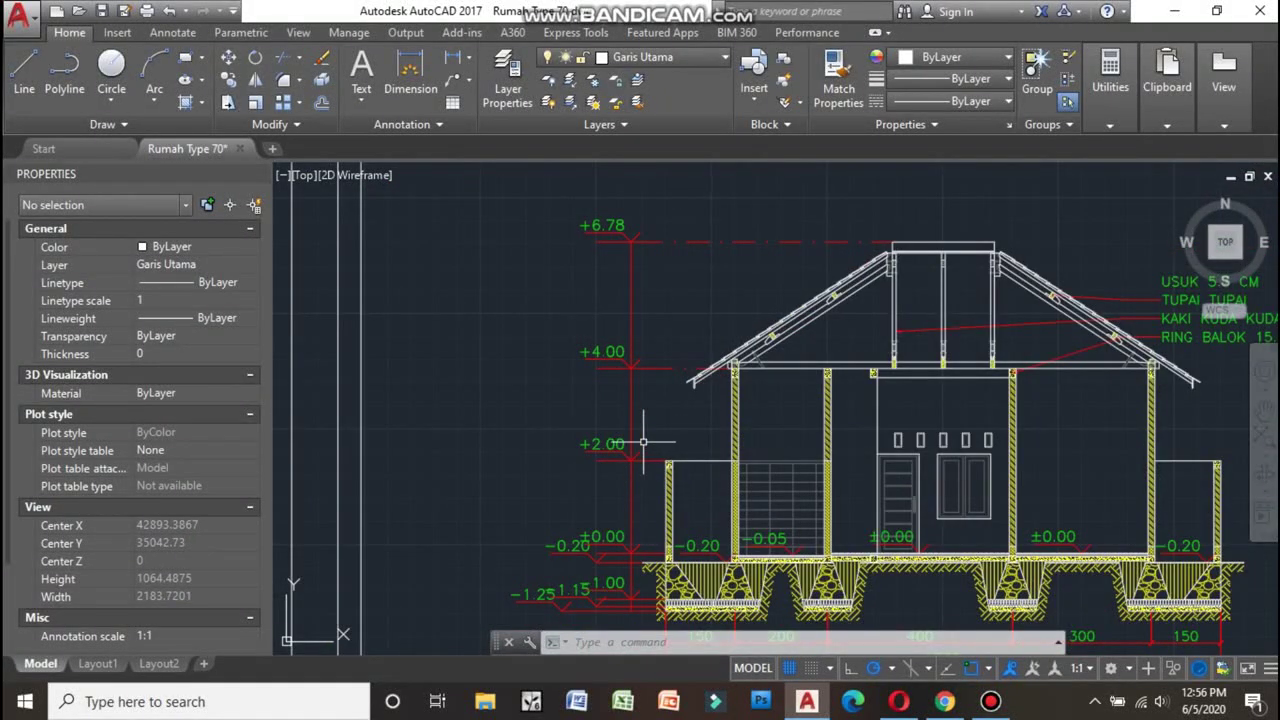
scroll(643, 441, down, 2)
scroll(611, 480, up, 7)
scroll(611, 480, down, 8)
scroll(703, 357, down, 1)
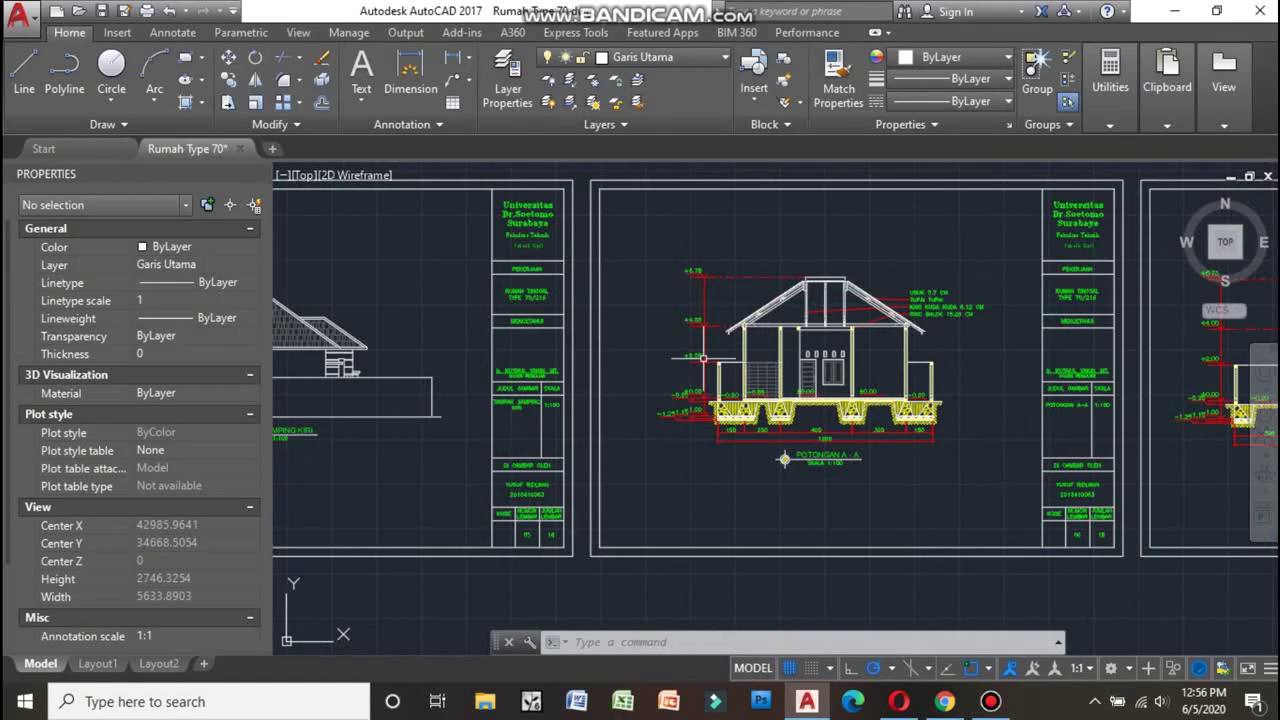
scroll(703, 357, up, 4)
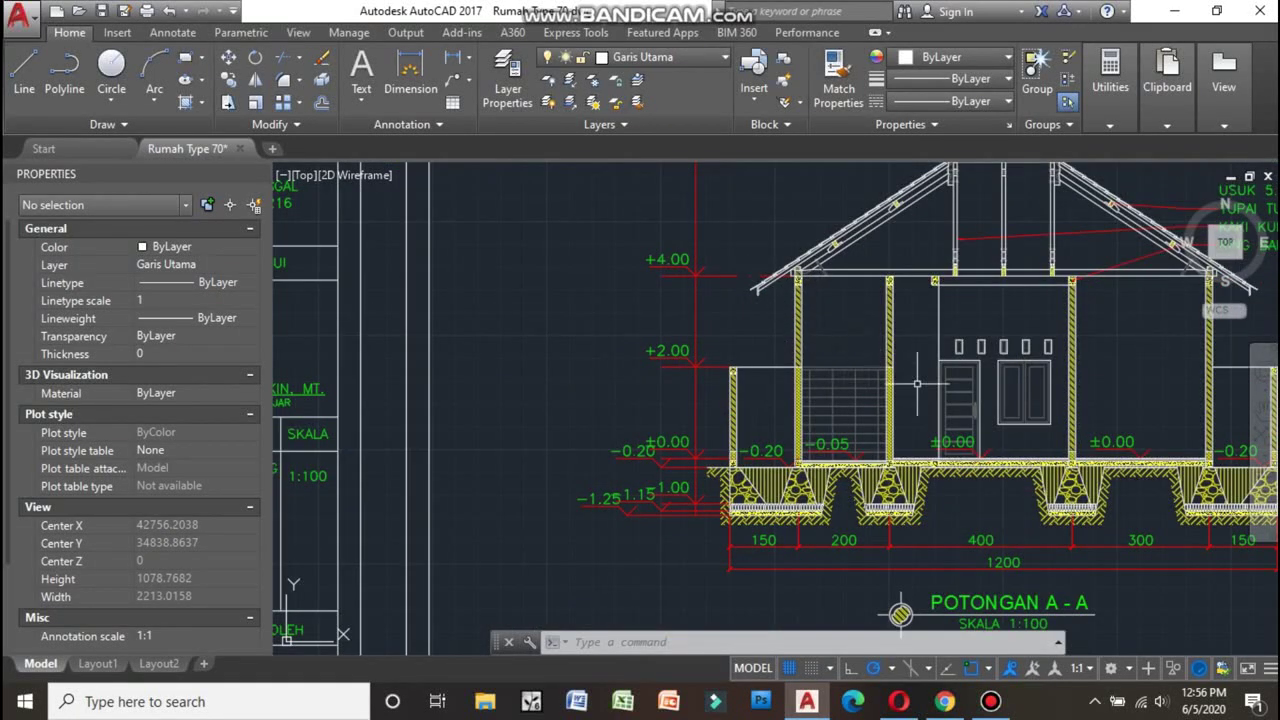
scroll(828, 413, down, 1)
scroll(720, 412, down, 1)
scroll(609, 411, down, 1)
scroll(609, 411, up, 2)
scroll(700, 430, up, 2)
scroll(790, 449, up, 3)
scroll(800, 455, down, 4)
scroll(800, 455, up, 3)
scroll(795, 452, down, 2)
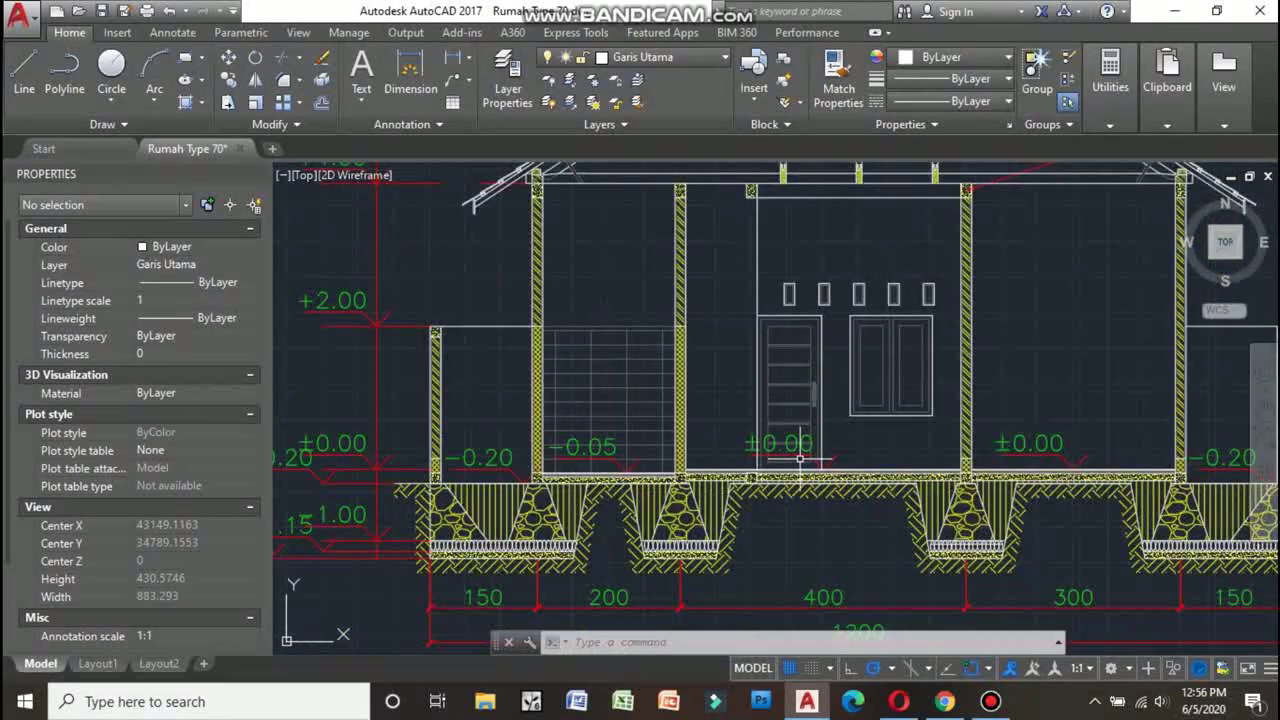
scroll(760, 448, down, 1)
scroll(1030, 530, up, 3)
scroll(1060, 470, up, 3)
scroll(1070, 440, down, 6)
scroll(1080, 410, down, 2)
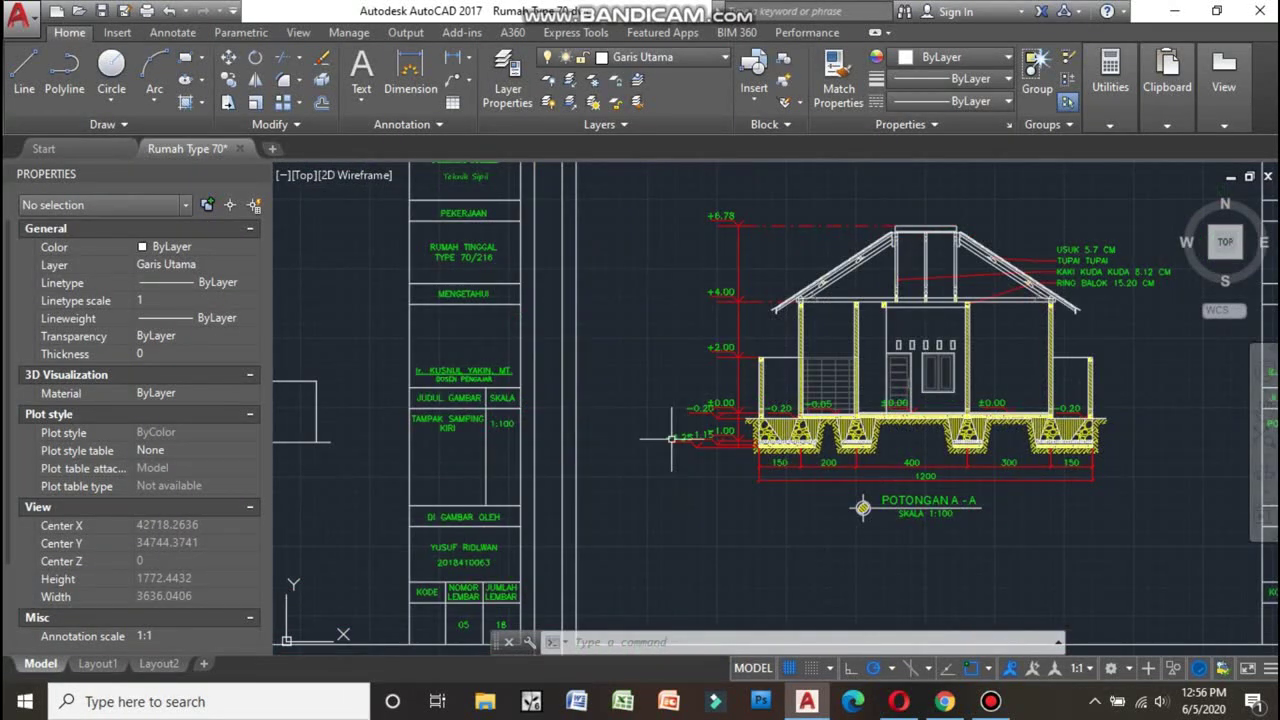
scroll(733, 427, up, 6)
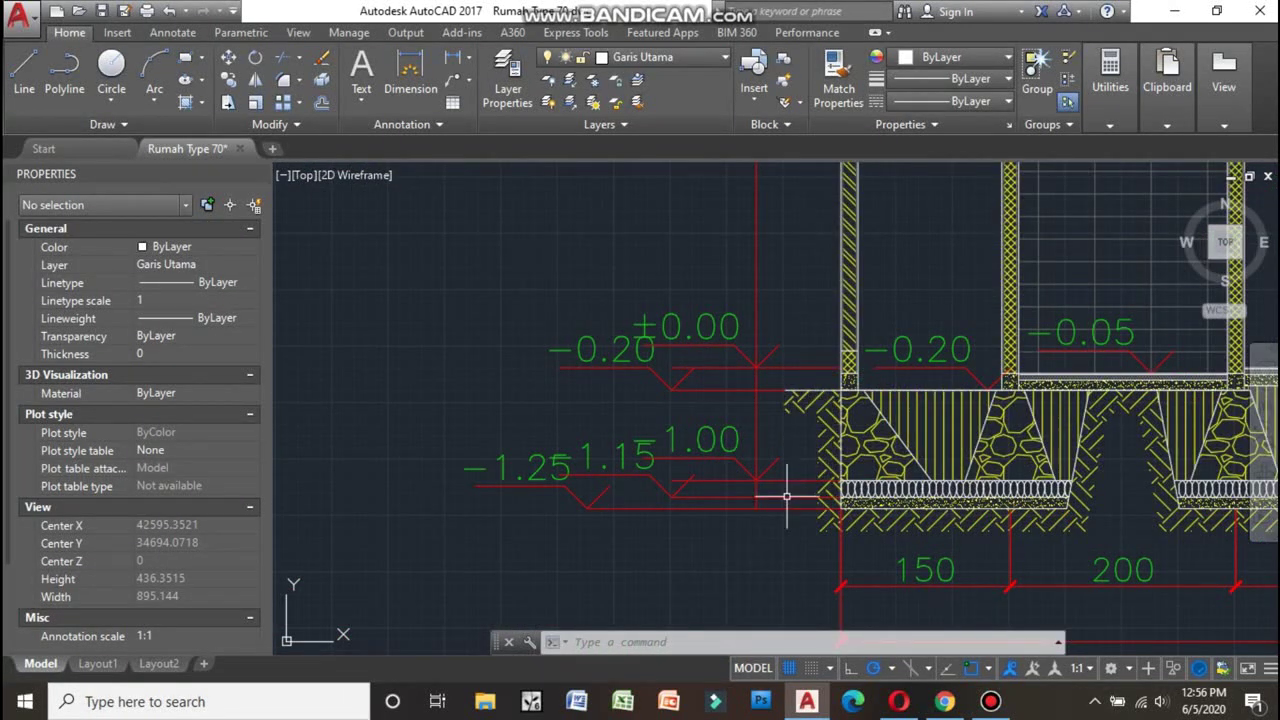
scroll(640, 502, down, 6)
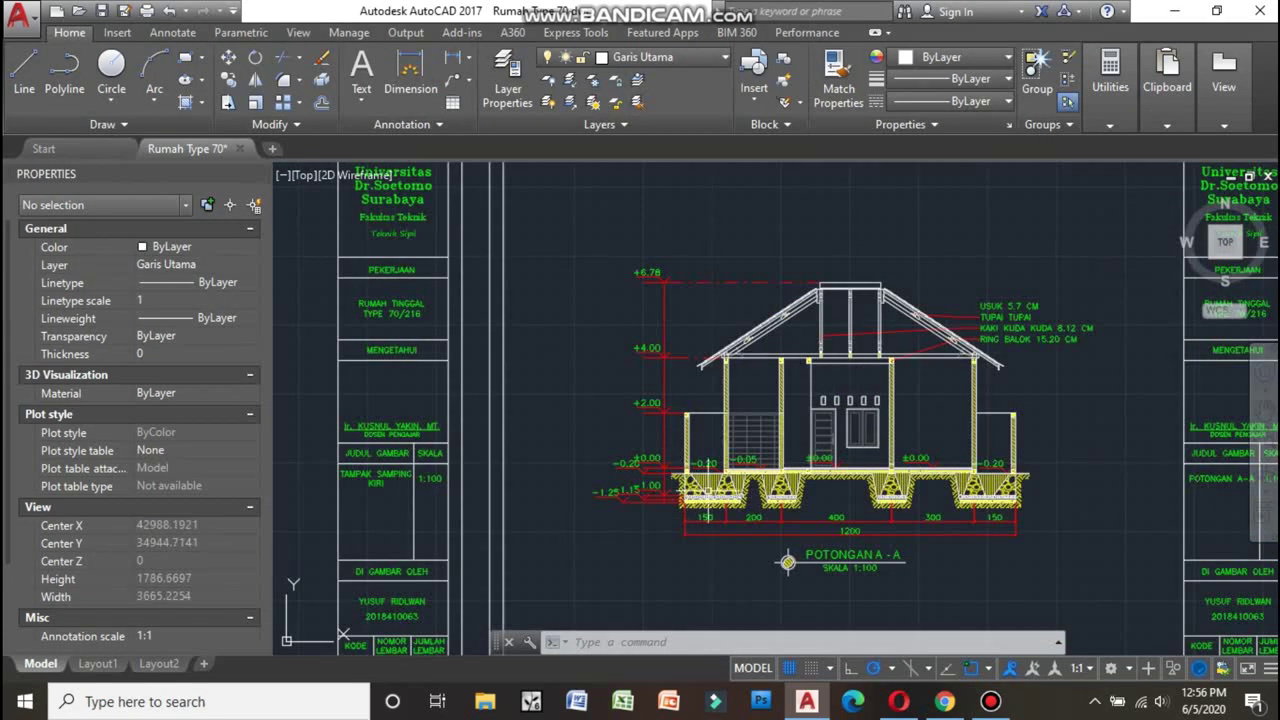
scroll(708, 491, up, 8)
scroll(708, 491, down, 2)
scroll(708, 491, down, 5)
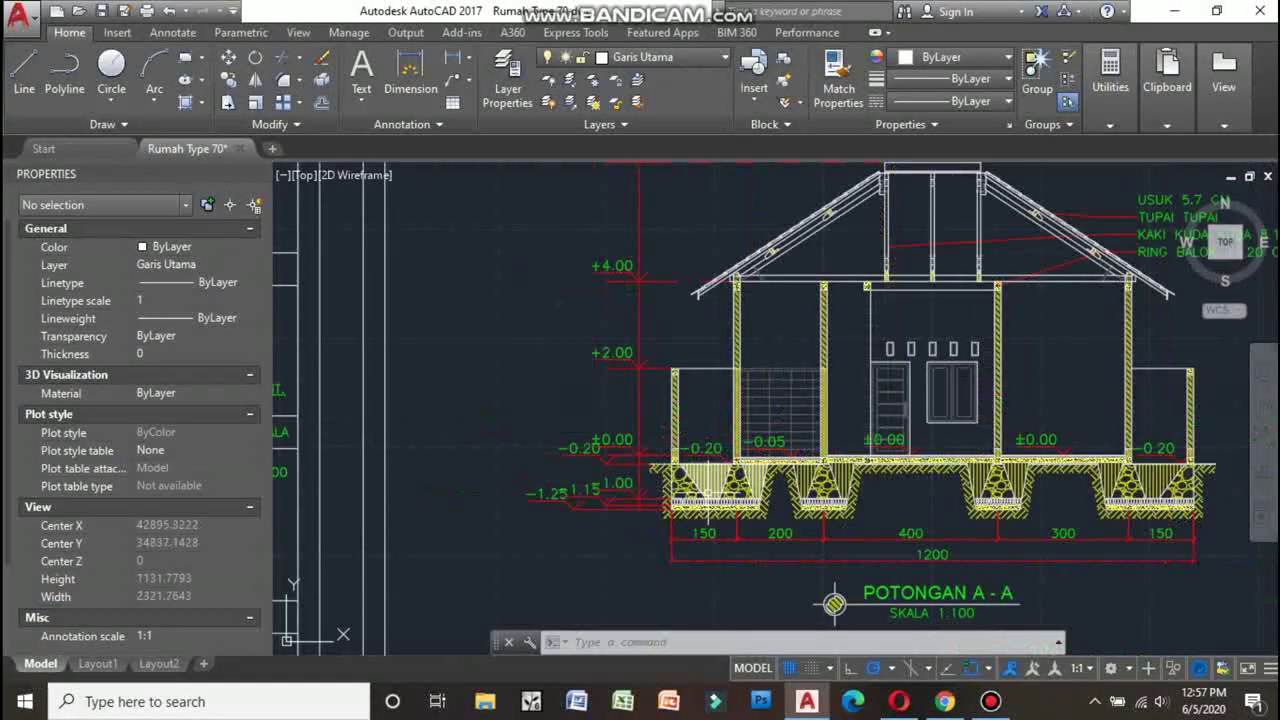
scroll(708, 491, up, 3)
scroll(708, 493, down, 2)
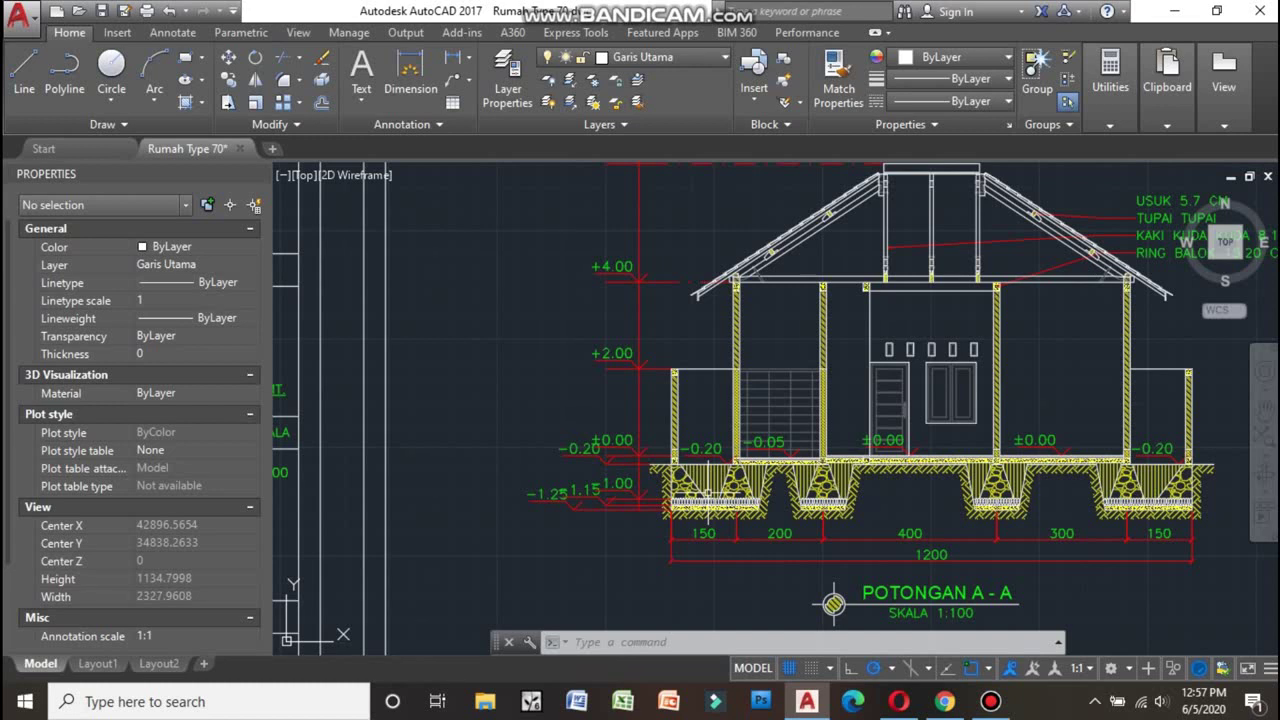
scroll(722, 480, down, 2)
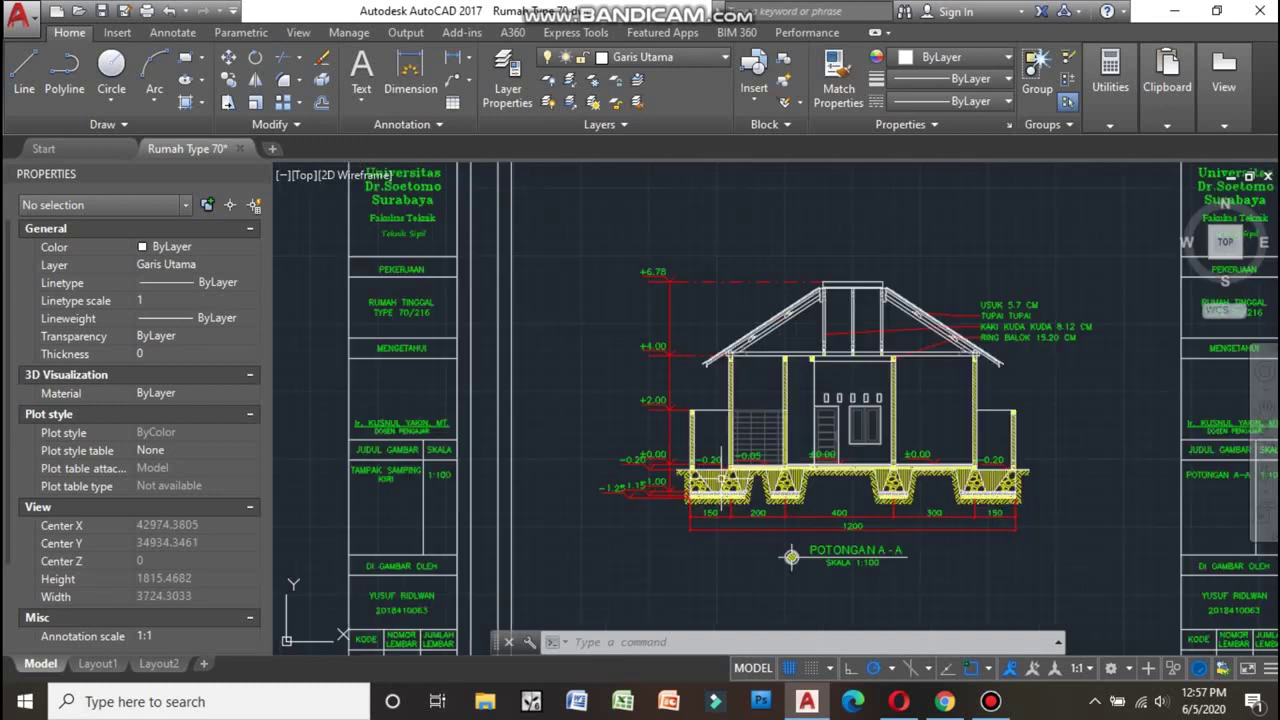
scroll(791, 557, up, 2)
scroll(760, 450, up, 1)
scroll(709, 341, down, 4)
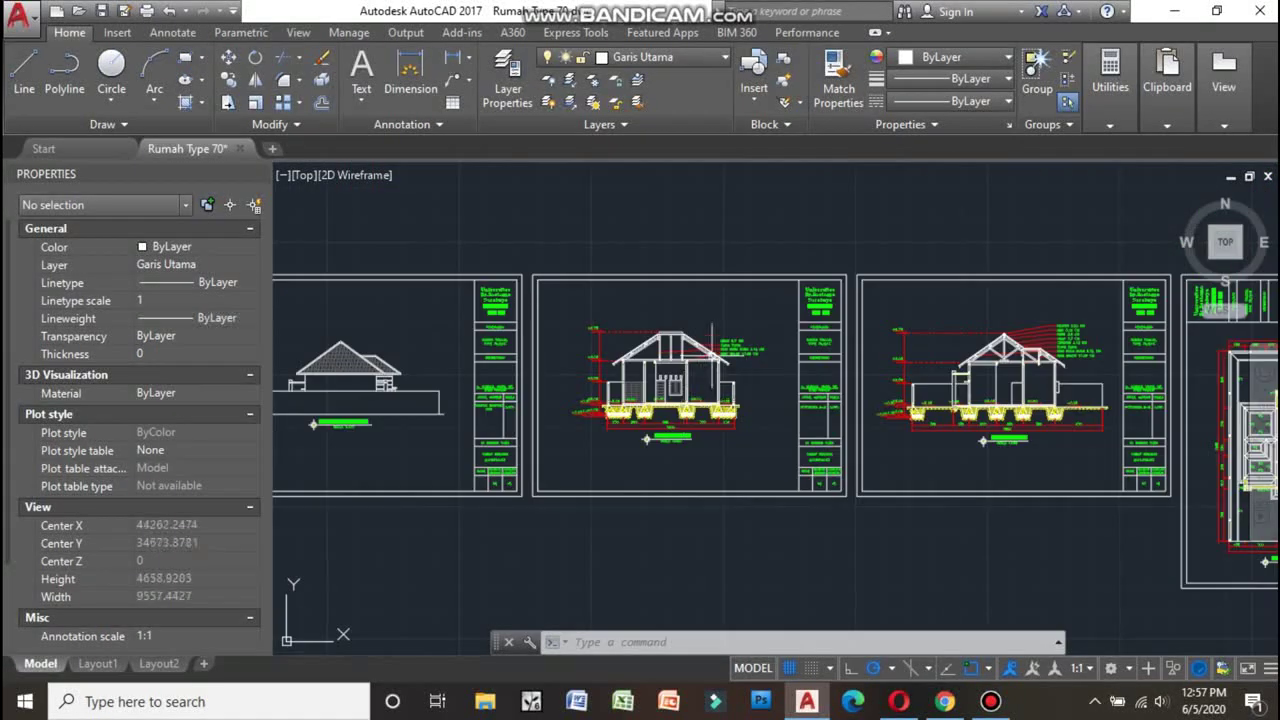
scroll(709, 341, up, 4)
scroll(571, 428, down, 1)
scroll(571, 428, down, 1)
scroll(530, 390, up, 2)
scroll(532, 380, down, 1)
- Cancel the stray typed input with Escape and keep reviewing the section
text(yyyyyyyyyyyyyyyy)
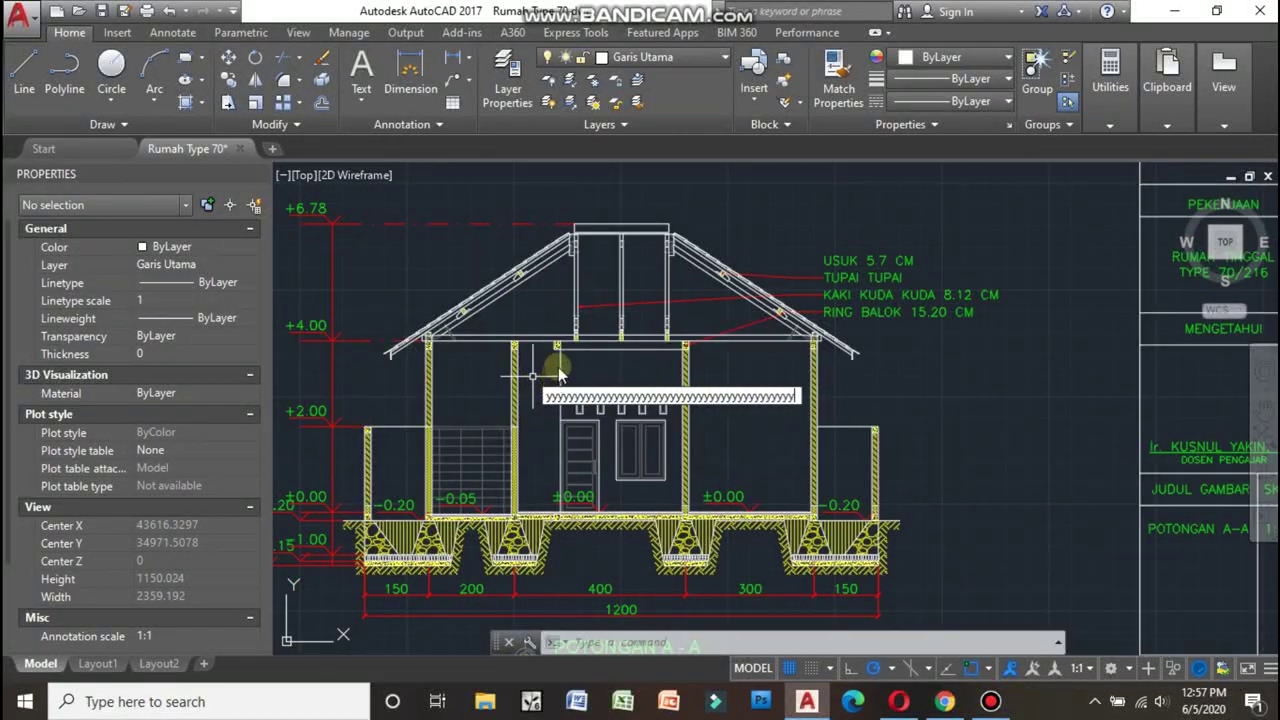
text(yyyy)
key(Escape)
scroll(510, 415, up, 3)
scroll(585, 407, up, 2)
scroll(582, 407, down, 2)
scroll(528, 423, up, 3)
scroll(543, 391, up, 3)
scroll(589, 358, down, 4)
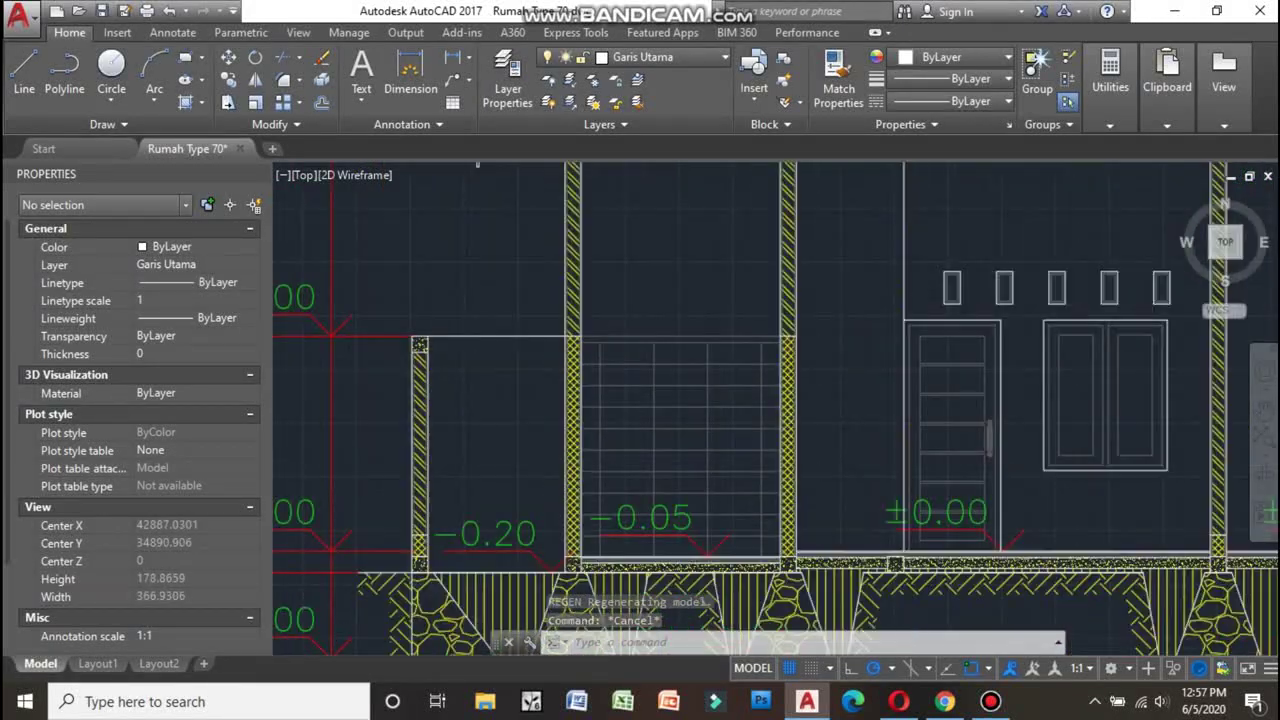
scroll(606, 357, up, 4)
scroll(640, 420, down, 4)
scroll(678, 472, up, 3)
scroll(636, 494, down, 3)
scroll(740, 410, up, 2)
scroll(669, 342, down, 3)
scroll(669, 342, up, 3)
scroll(669, 342, down, 3)
scroll(669, 342, up, 4)
scroll(669, 342, up, 4)
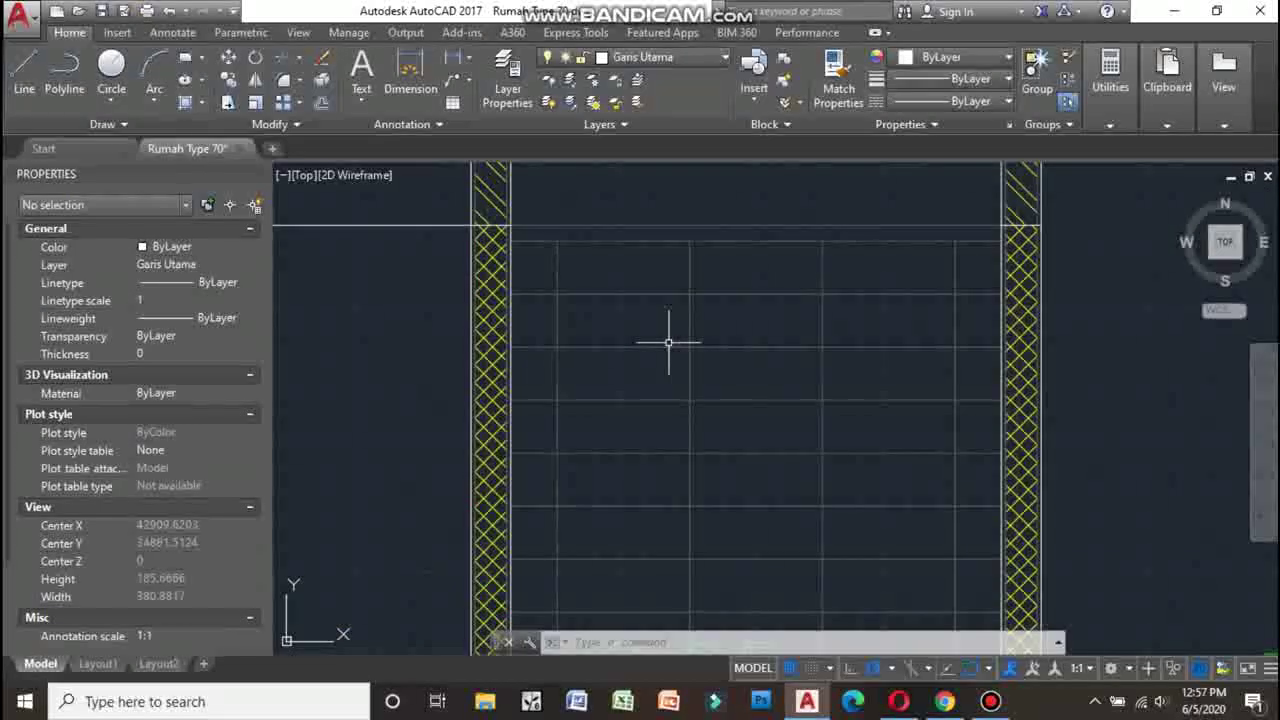
scroll(669, 342, down, 3)
scroll(700, 323, down, 3)
scroll(786, 306, down, 3)
scroll(769, 538, up, 1)
scroll(769, 538, up, 2)
scroll(756, 400, down, 2)
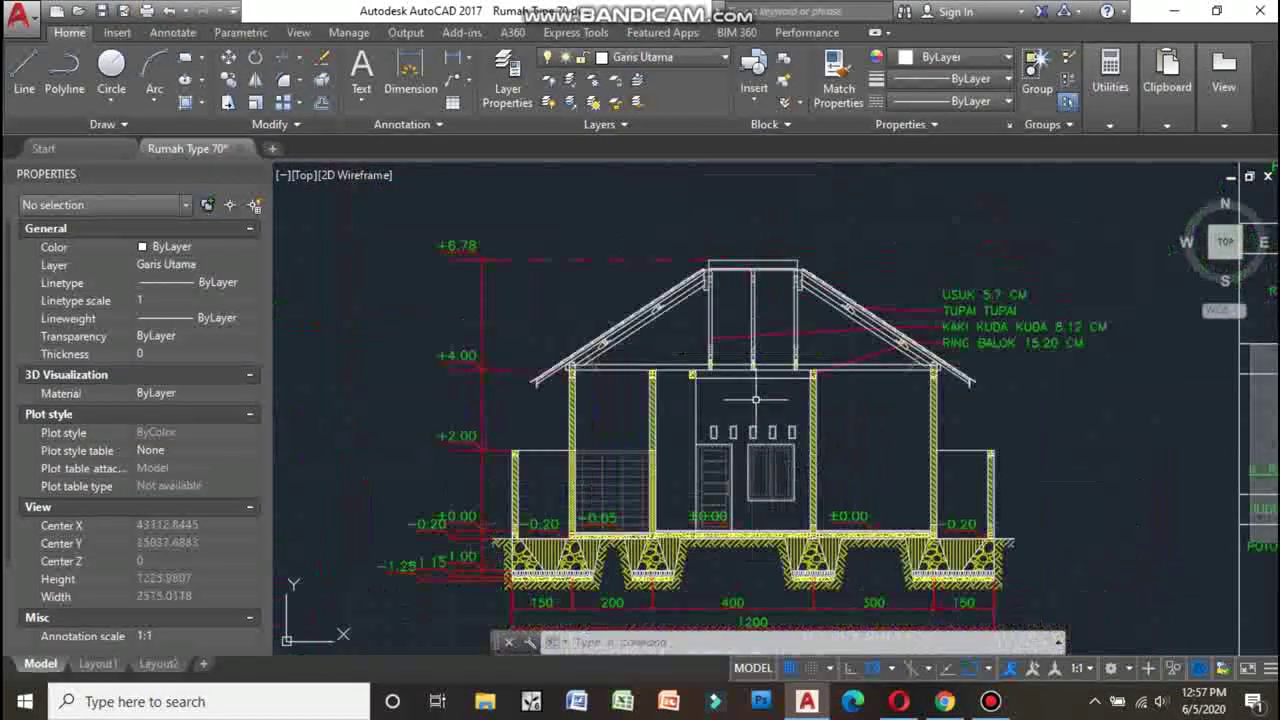
scroll(728, 458, up, 4)
scroll(751, 363, down, 3)
scroll(749, 354, up, 3)
- Shift the view left past the title block toward Potongan B-B
middle_drag(763, 334, 765, 356)
scroll(765, 356, down, 1)
scroll(750, 420, down, 2)
scroll(770, 300, down, 1)
scroll(787, 237, up, 1)
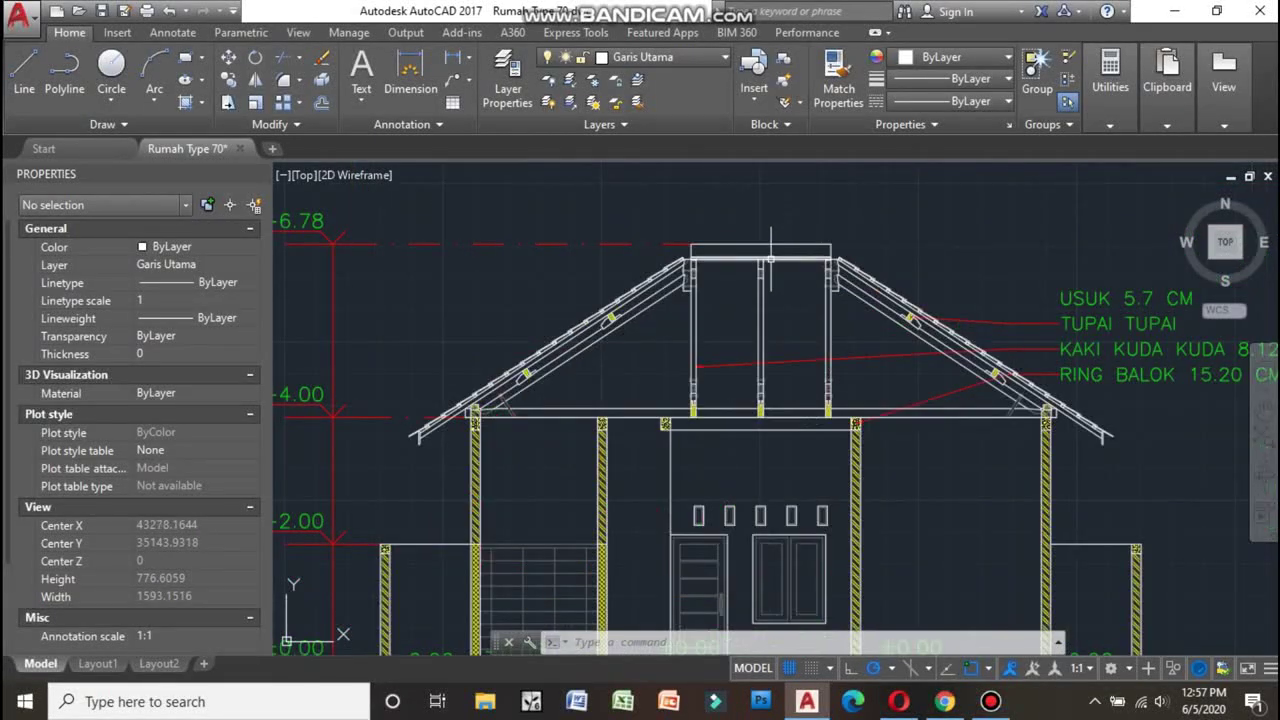
scroll(816, 266, up, 3)
scroll(815, 265, down, 1)
scroll(813, 264, down, 2)
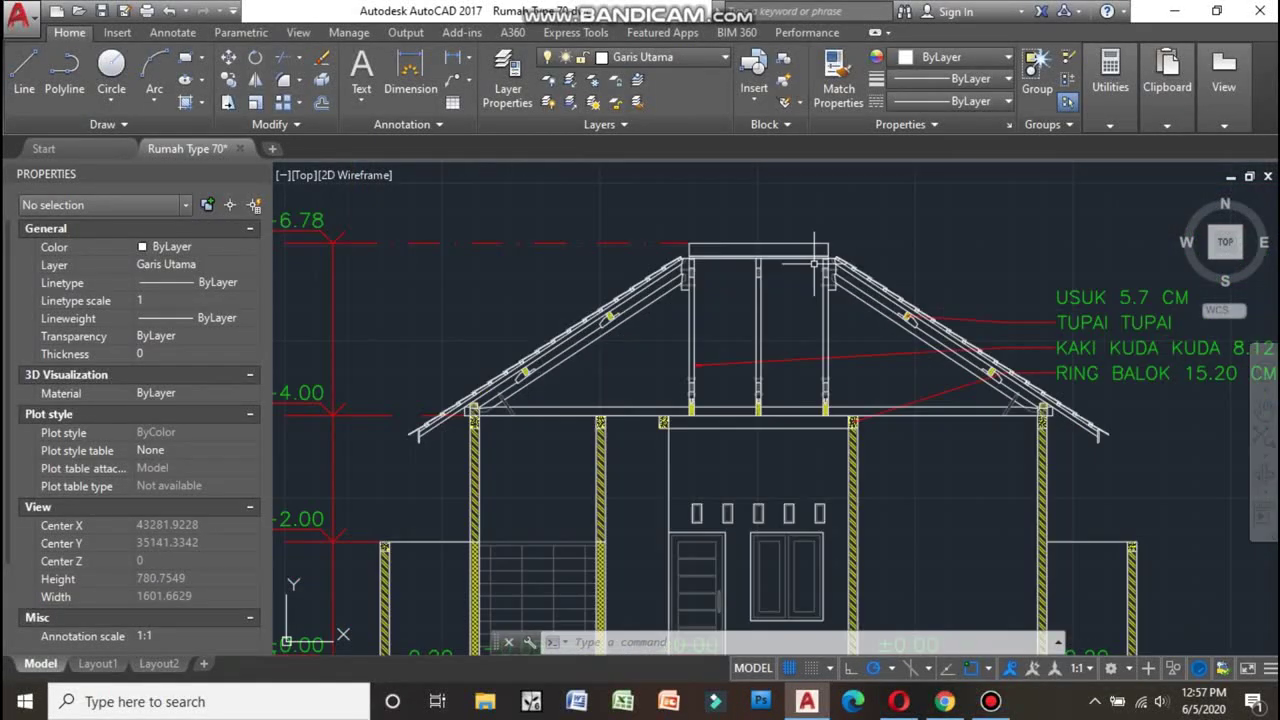
mouse_move(973, 306)
middle_down()
mouse_move(454, 265)
mouse_move(713, 285)
middle_up()
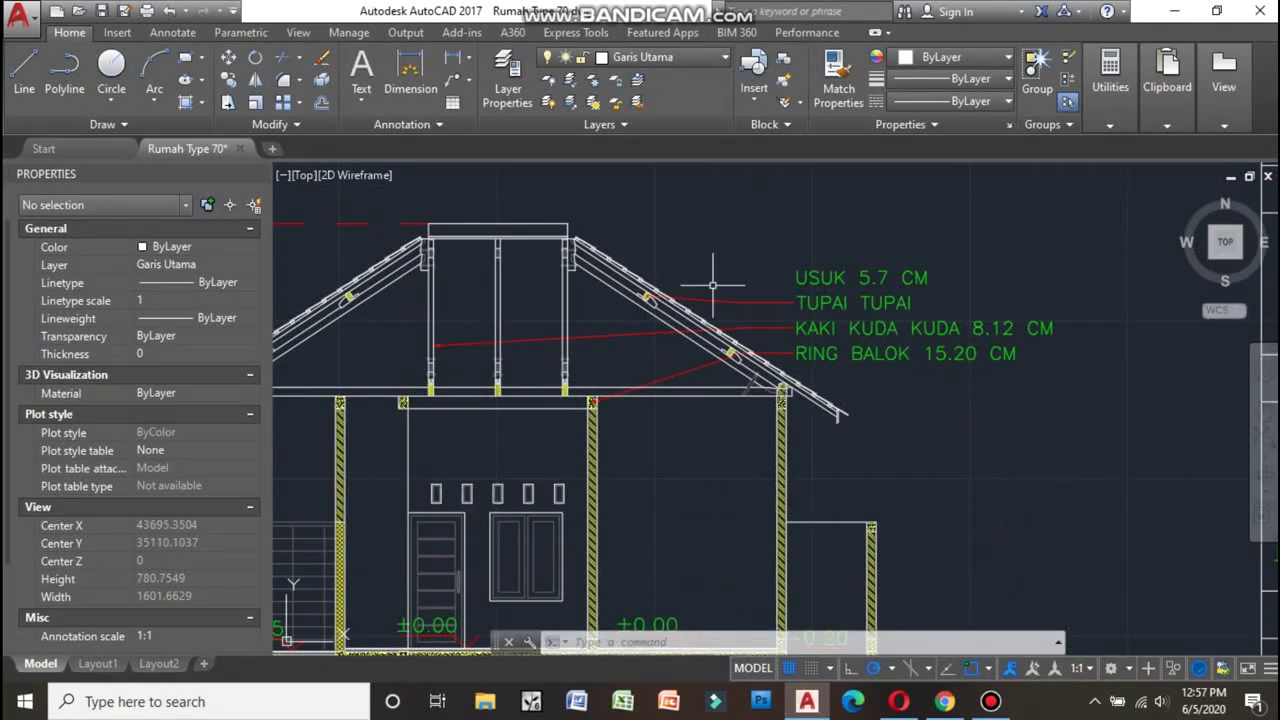
scroll(740, 380, up, 2)
scroll(740, 380, down, 2)
scroll(740, 380, down, 6)
scroll(740, 380, down, 1)
scroll(666, 390, up, 4)
- Frame section B-B and its title in the view
scroll(666, 390, down, 3)
scroll(877, 414, up, 3)
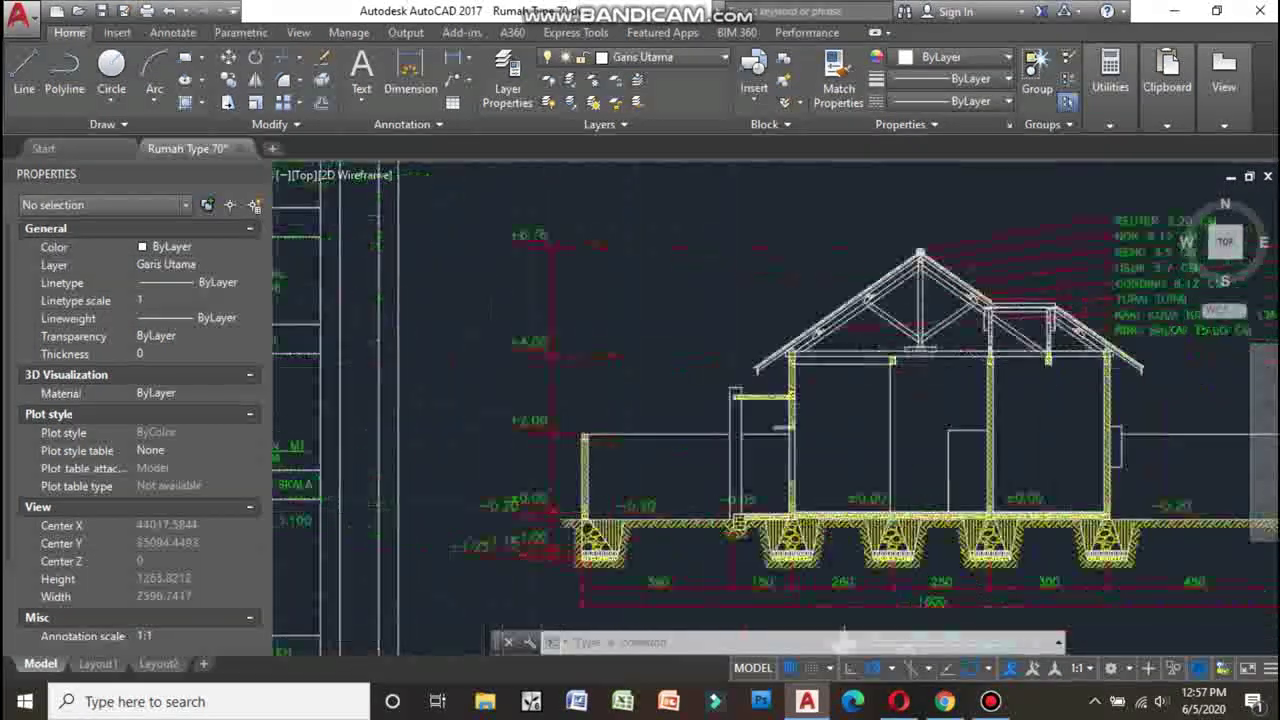
mouse_move(825, 443)
middle_down()
mouse_move(694, 327)
mouse_move(708, 345)
middle_up()
scroll(772, 422, down, 3)
scroll(772, 422, up, 3)
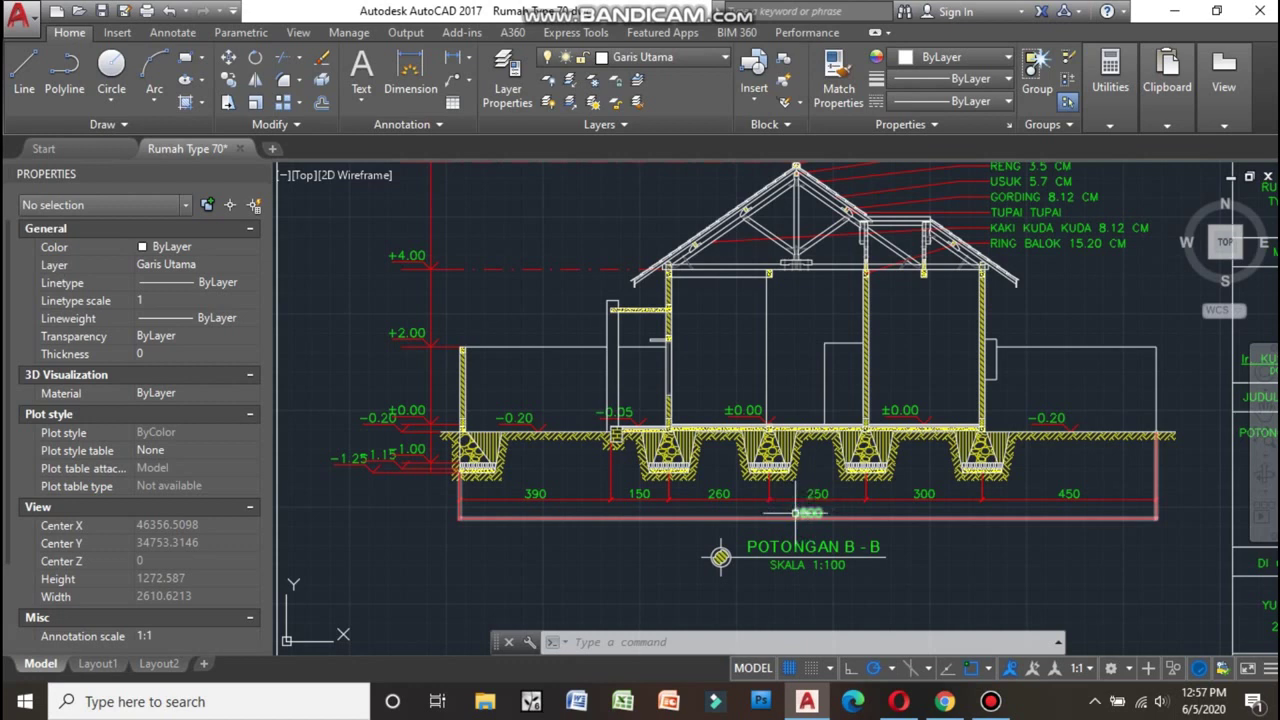
middle_drag(531, 423, 598, 443)
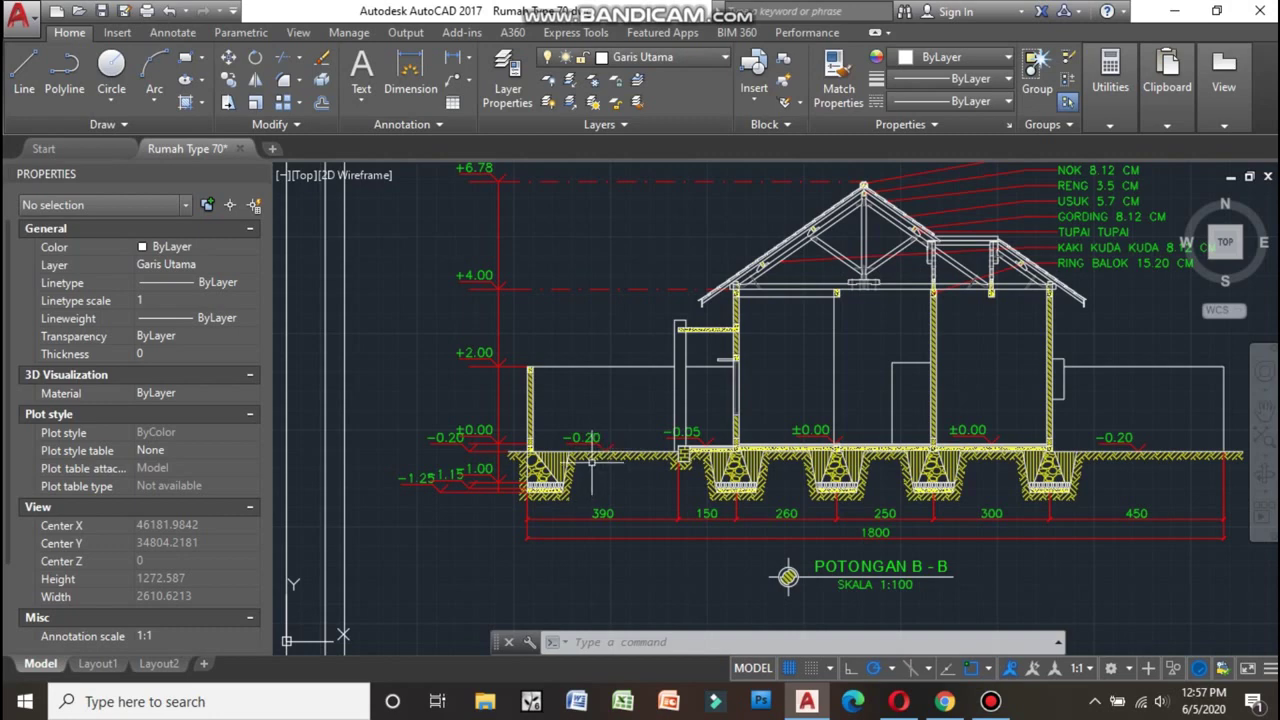
- Zoom into section B-B's truss ridge and rafters, centring the roof truss
scroll(605, 449, down, 1)
scroll(640, 452, down, 1)
scroll(700, 458, down, 1)
scroll(773, 467, down, 1)
scroll(773, 467, down, 3)
scroll(429, 400, up, 5)
scroll(429, 400, up, 2)
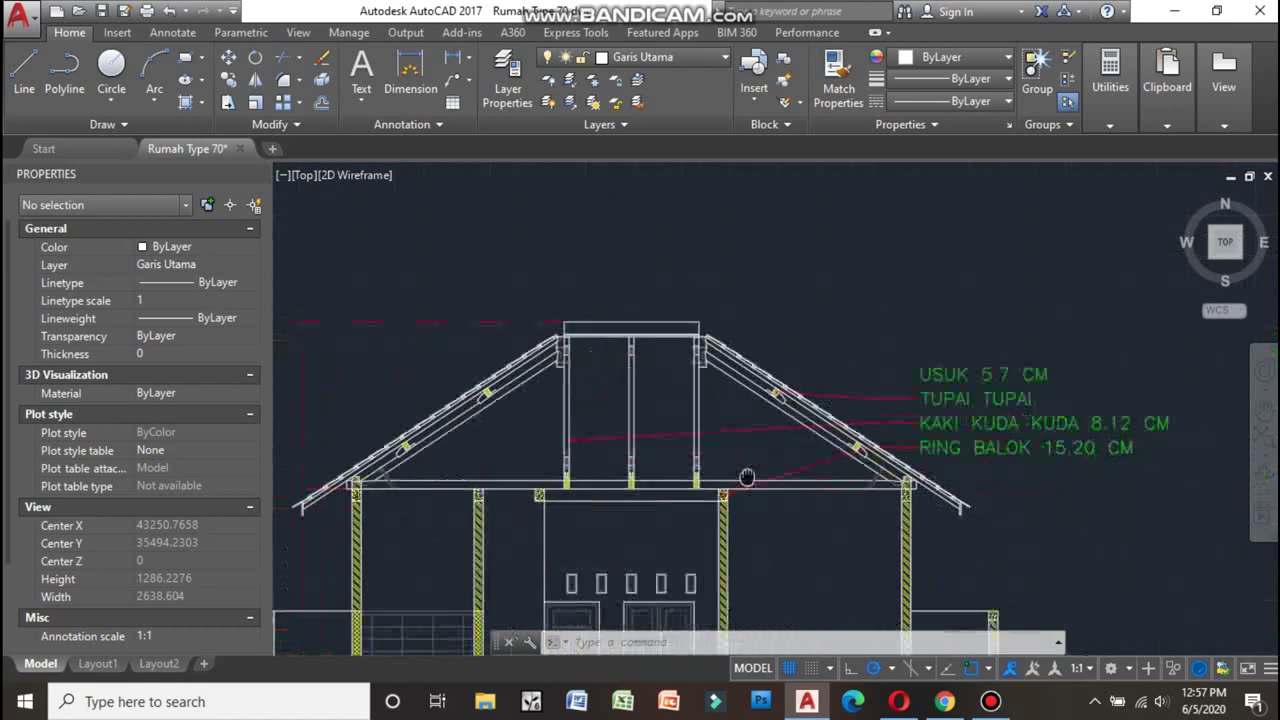
scroll(580, 440, down, 5)
scroll(1120, 400, up, 3)
scroll(914, 414, up, 1)
scroll(914, 414, up, 1)
scroll(700, 415, up, 3)
scroll(591, 415, down, 1)
scroll(600, 420, down, 2)
scroll(620, 430, down, 2)
scroll(630, 437, up, 3)
scroll(625, 435, up, 2)
scroll(700, 425, down, 5)
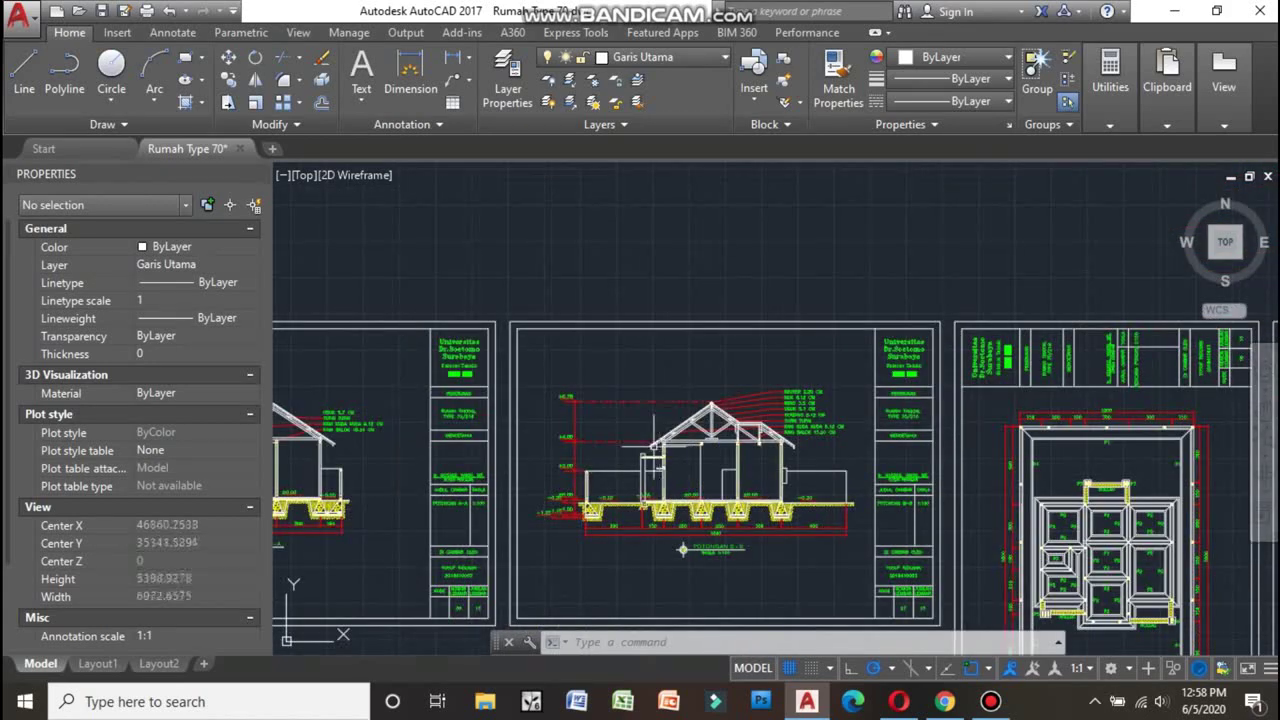
scroll(786, 416, up, 5)
scroll(690, 434, up, 3)
scroll(690, 434, down, 4)
scroll(680, 432, up, 3)
middle_drag(660, 430, 728, 440)
- Examine the green truss labels on section B-B up close
scroll(750, 436, down, 4)
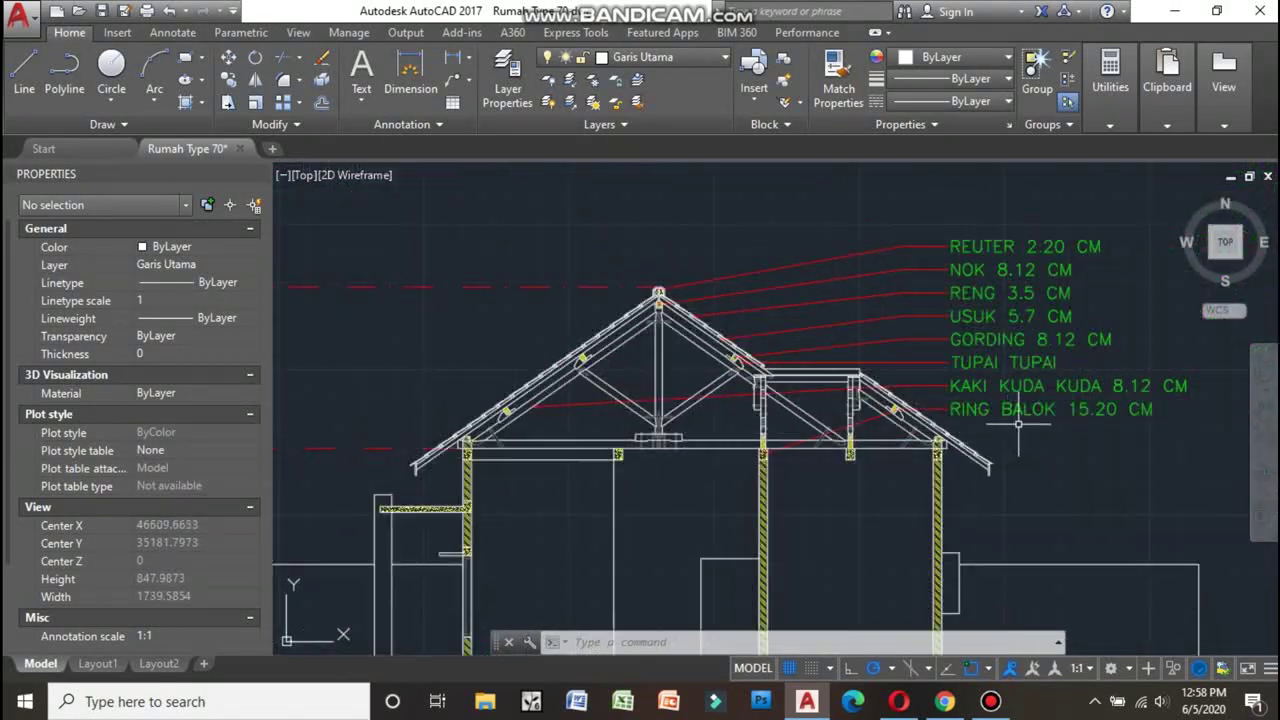
scroll(1018, 424, up, 2)
scroll(916, 397, down, 3)
scroll(700, 380, up, 3)
scroll(657, 337, up, 2)
scroll(578, 350, down, 1)
middle_drag(651, 366, 349, 414)
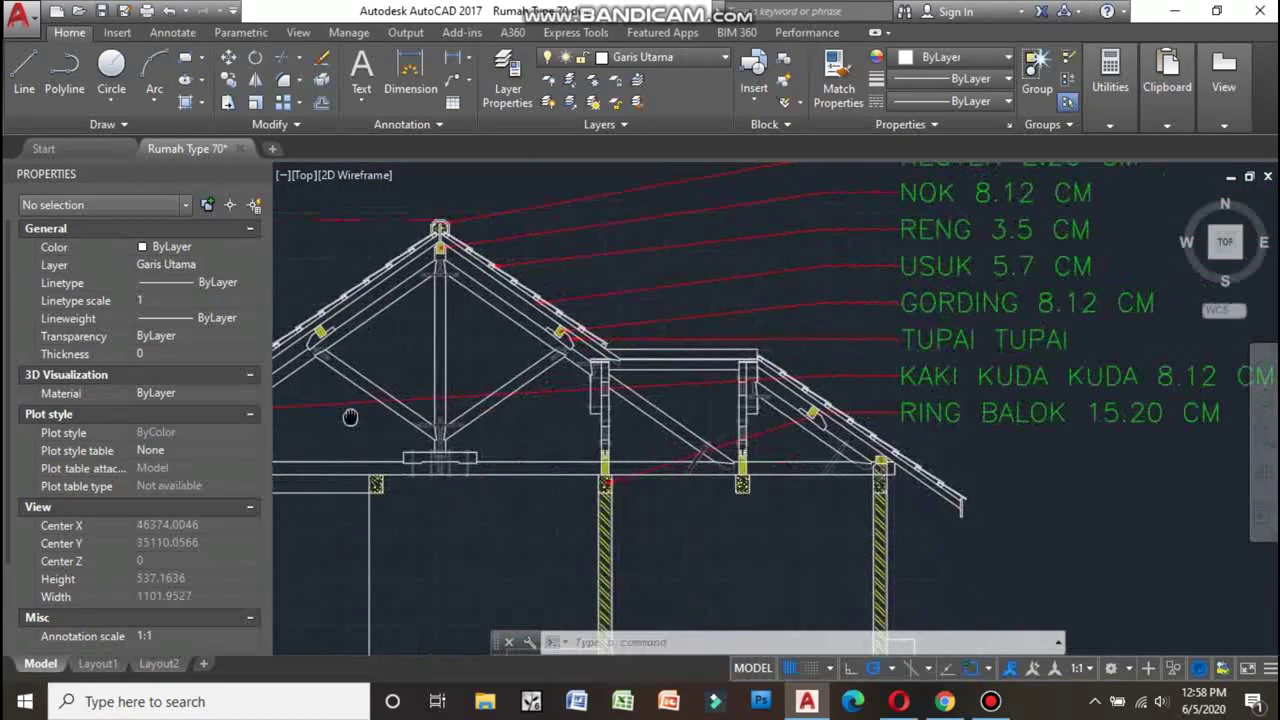
scroll(500, 370, up, 2)
scroll(586, 334, up, 2)
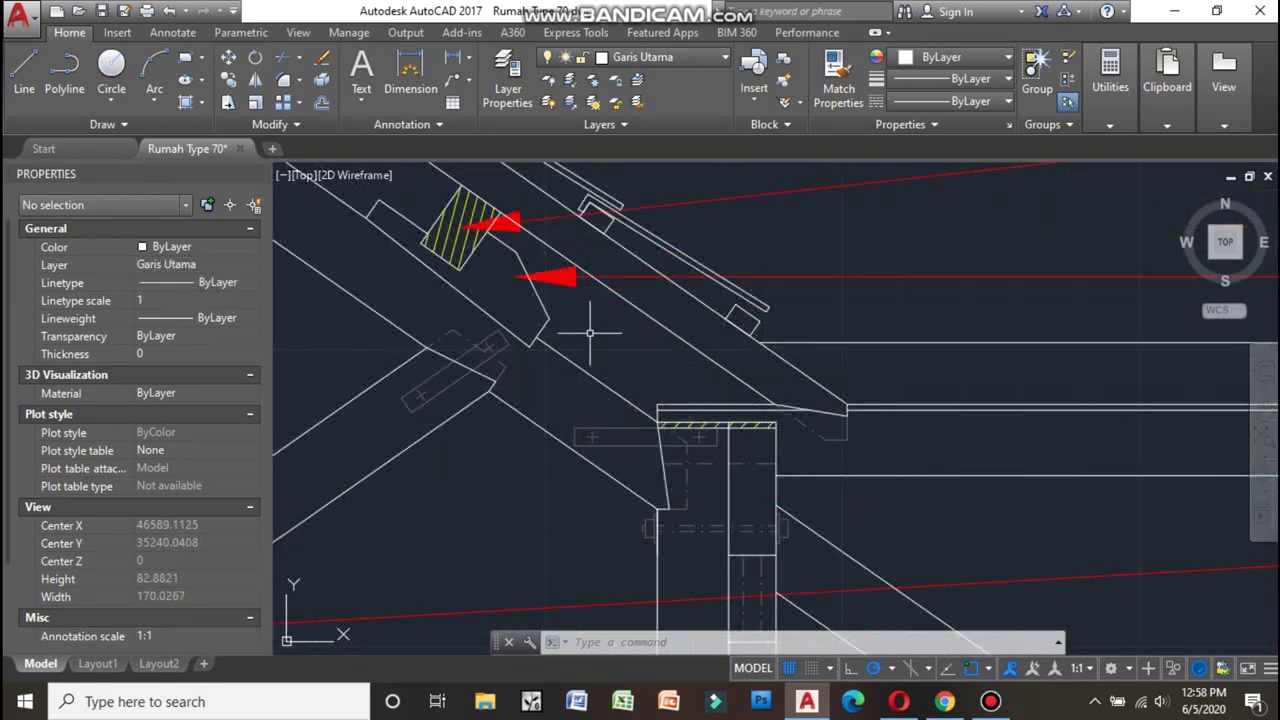
scroll(545, 315, down, 4)
scroll(543, 315, down, 1)
scroll(543, 300, down, 1)
scroll(743, 380, up, 4)
scroll(785, 398, down, 1)
scroll(850, 385, down, 5)
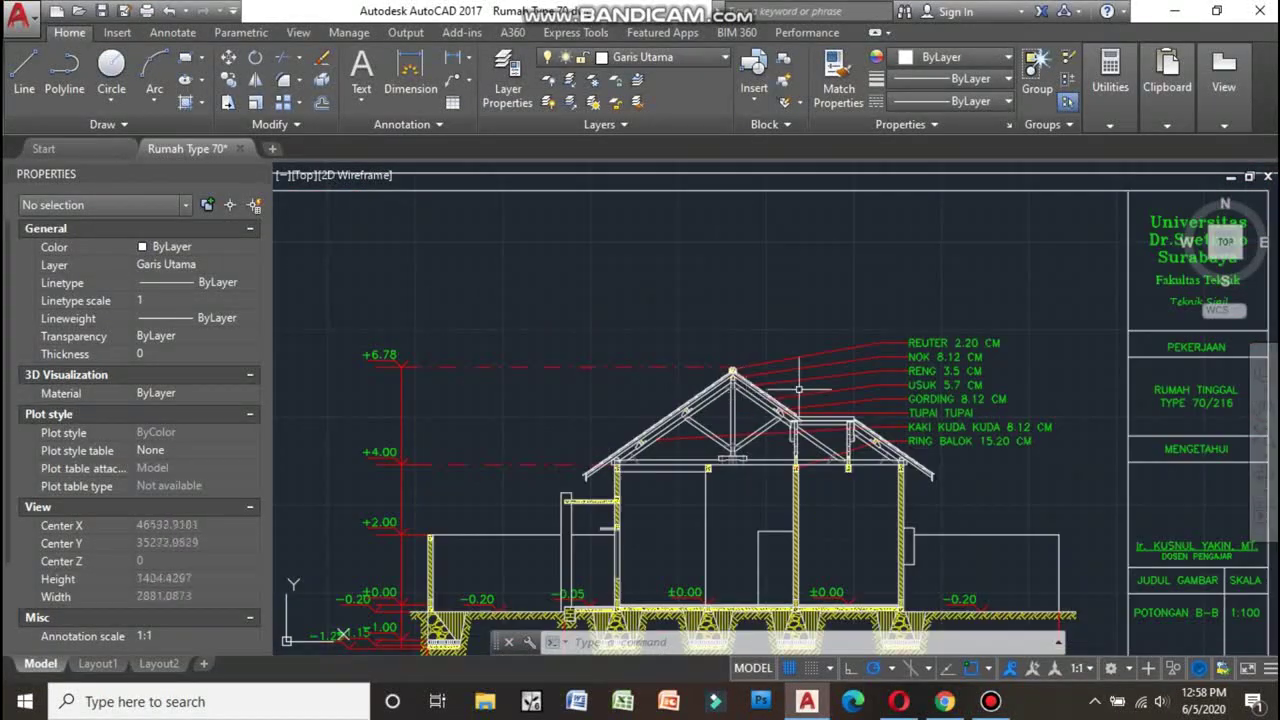
scroll(850, 385, up, 1)
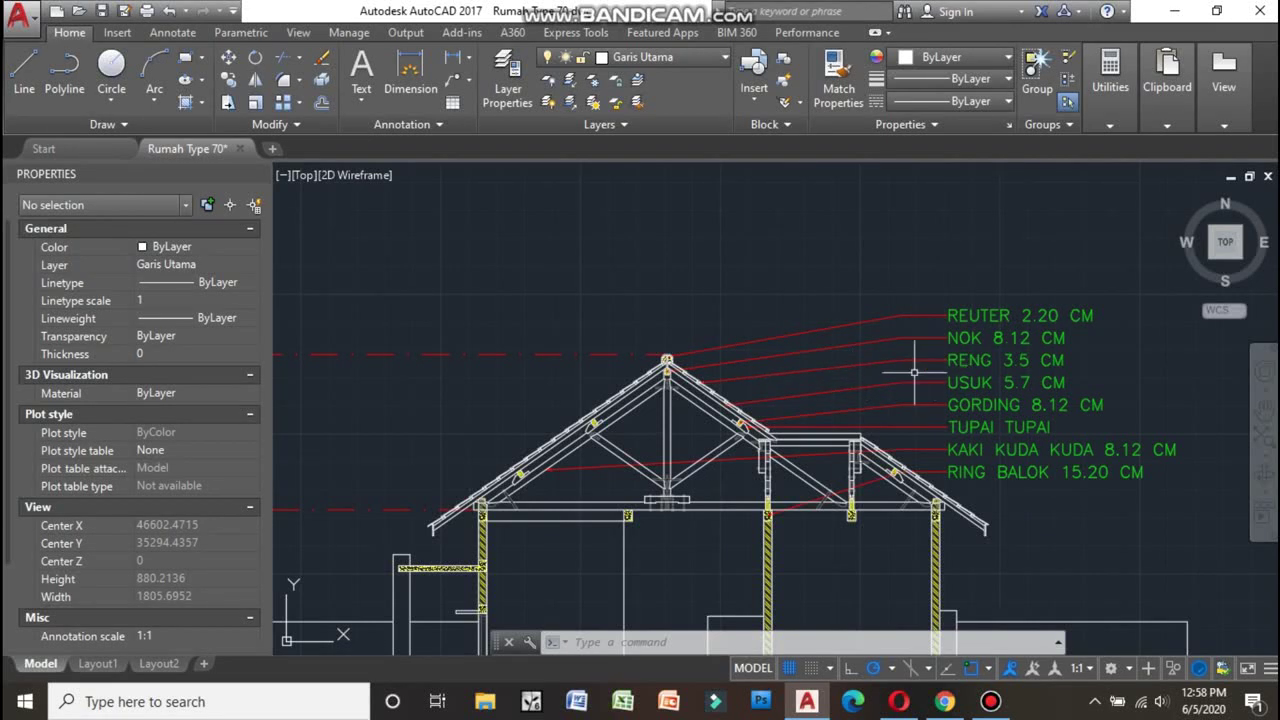
scroll(749, 400, up, 5)
scroll(590, 377, up, 3)
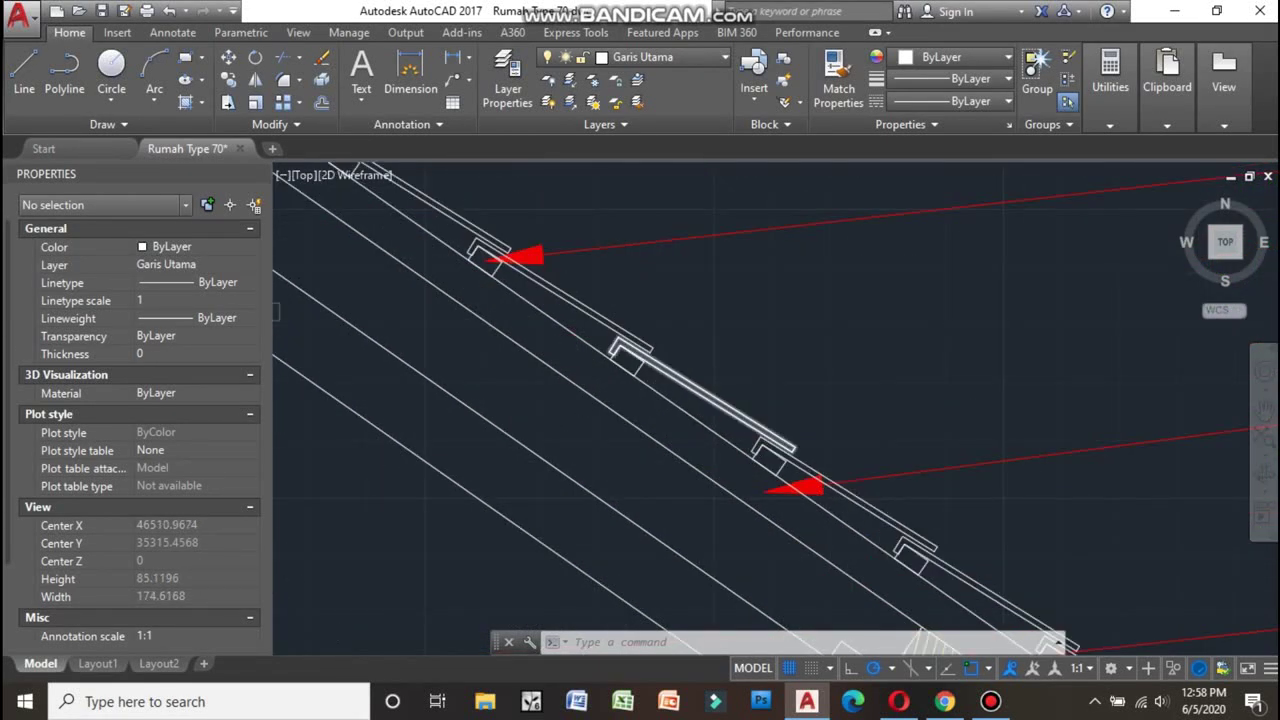
scroll(687, 381, down, 2)
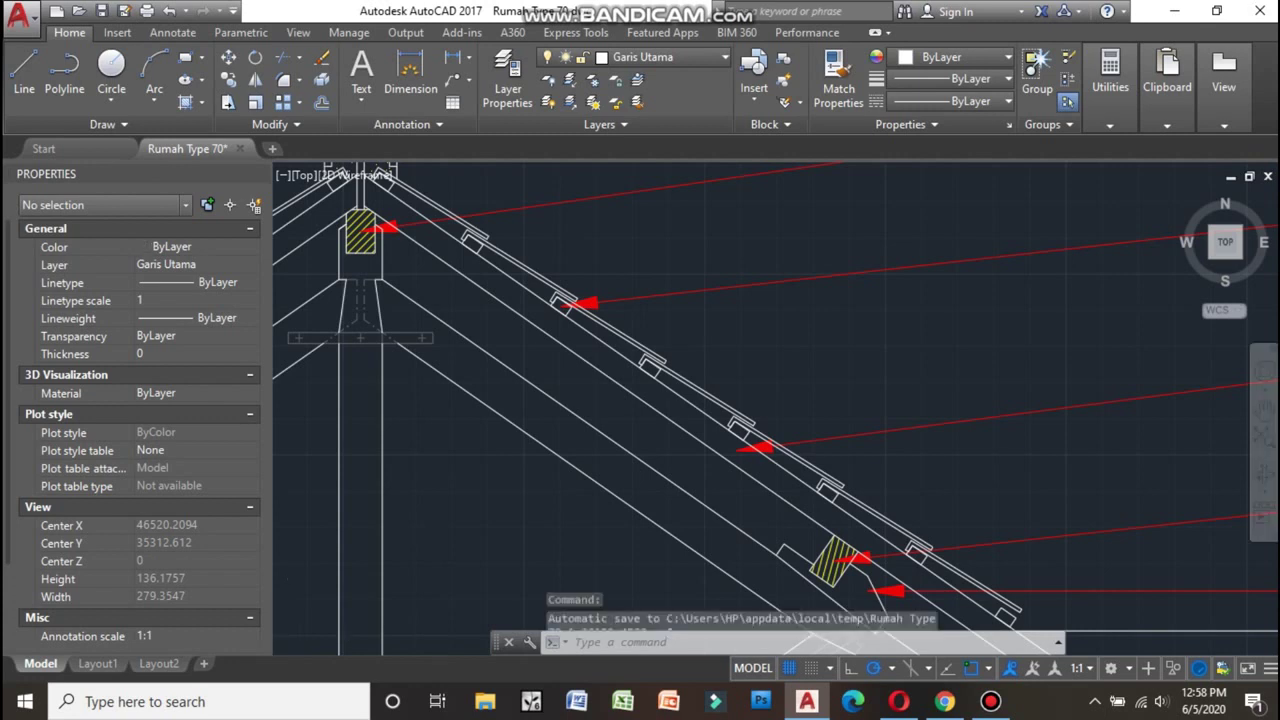
scroll(726, 379, down, 5)
- Zoom out to show the POTONGAN B-B sheet beside the foundation and roof framing plans
middle_drag(960, 328, 825, 328)
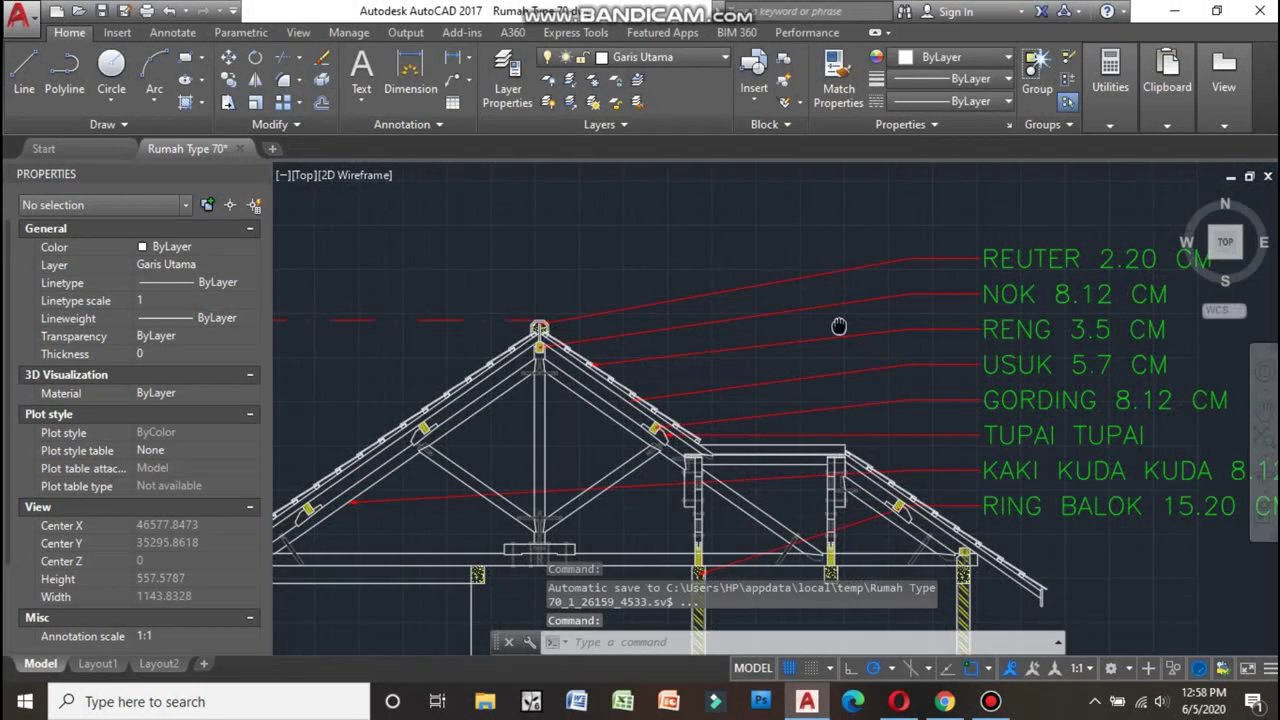
scroll(497, 338, up, 5)
scroll(560, 360, up, 2)
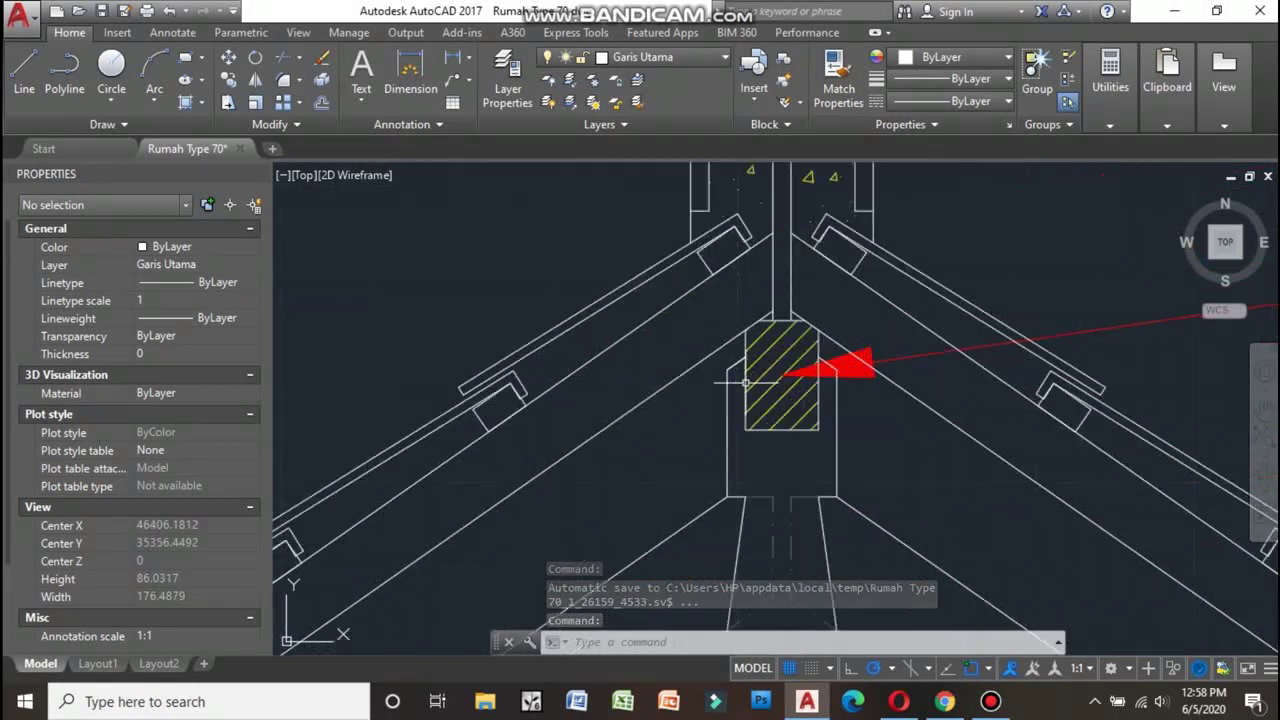
scroll(662, 385, down, 7)
scroll(913, 357, up, 2)
scroll(640, 330, up, 3)
scroll(620, 330, down, 5)
scroll(478, 268, down, 4)
scroll(834, 286, up, 5)
scroll(1090, 360, up, 3)
scroll(1094, 363, up, 3)
scroll(757, 257, up, 2)
scroll(757, 257, down, 7)
scroll(740, 330, down, 3)
scroll(750, 420, down, 3)
scroll(766, 500, down, 2)
scroll(740, 400, up, 5)
scroll(700, 414, up, 3)
scroll(710, 360, up, 2)
scroll(724, 325, up, 1)
scroll(724, 325, down, 13)
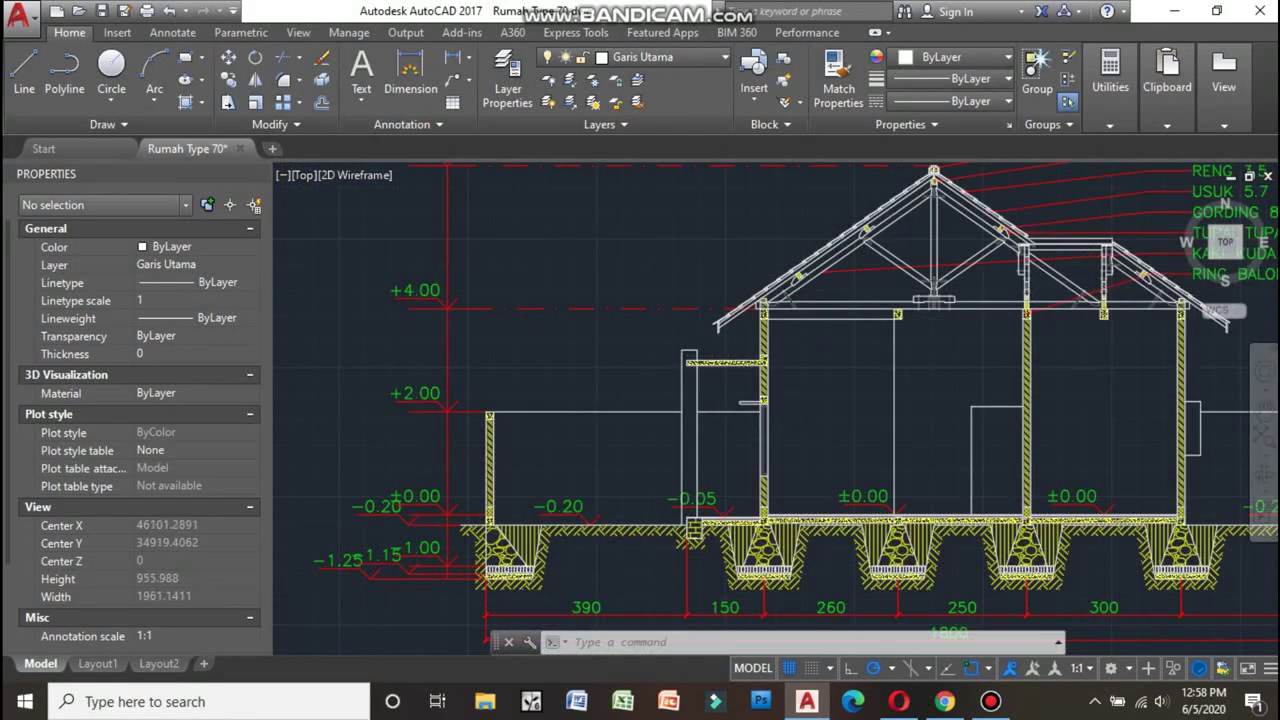
scroll(724, 325, down, 3)
middle_drag(820, 420, 470, 418)
scroll(470, 418, down, 4)
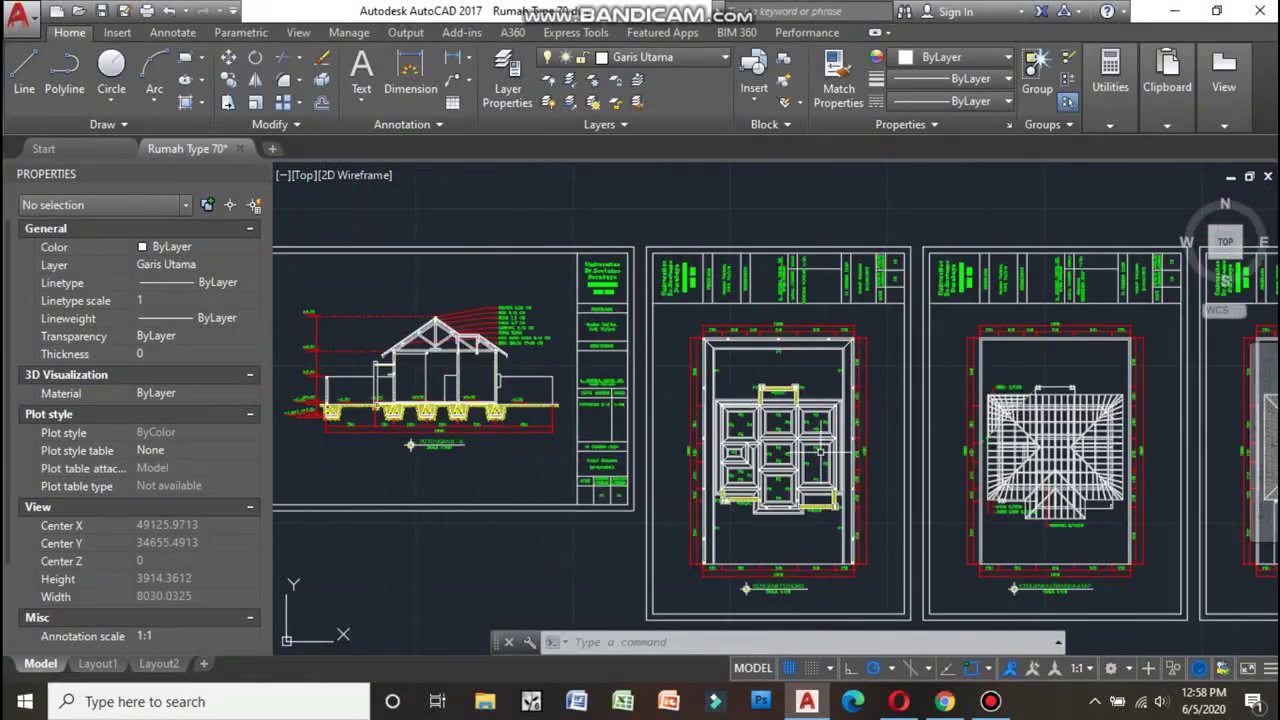
- Centre the view on the RENCANA PONDASI foundation plan and its neighbouring sheets
scroll(820, 452, up, 4)
mouse_move(811, 560)
middle_down()
mouse_move(811, 300)
mouse_move(786, 450)
middle_up()
scroll(786, 440, down, 2)
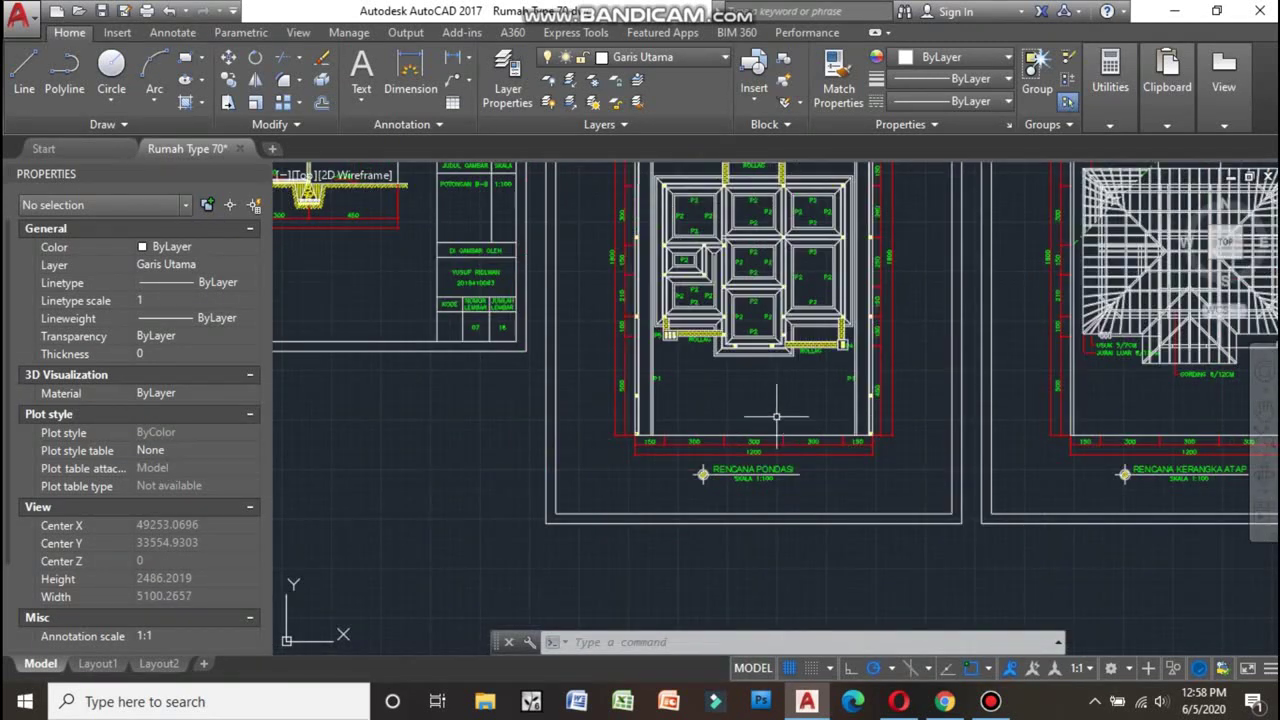
scroll(776, 416, up, 2)
middle_drag(776, 416, 786, 493)
middle_drag(509, 330, 659, 426)
- Zoom into the bottom of the foundation plan to inspect the P2 and P5 footings
scroll(659, 426, down, 2)
scroll(740, 496, up, 4)
scroll(731, 514, down, 3)
scroll(650, 440, up, 3)
scroll(604, 390, up, 1)
scroll(604, 390, down, 3)
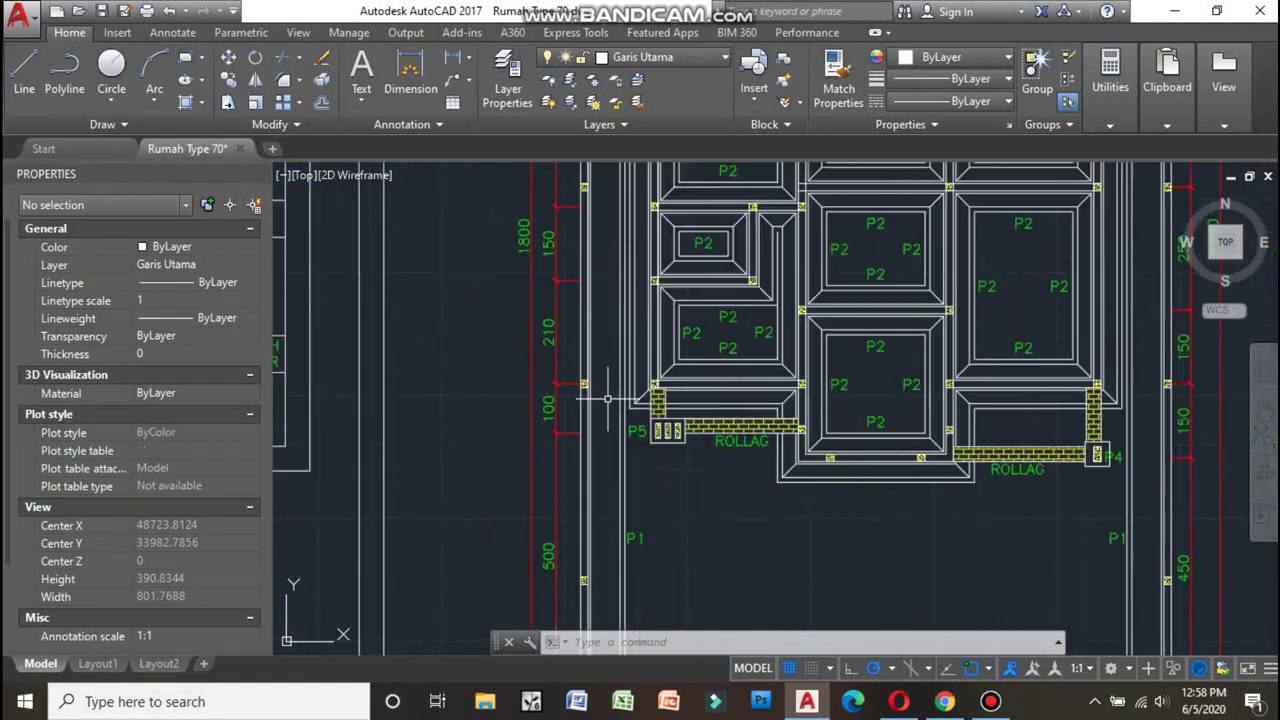
scroll(710, 408, down, 2)
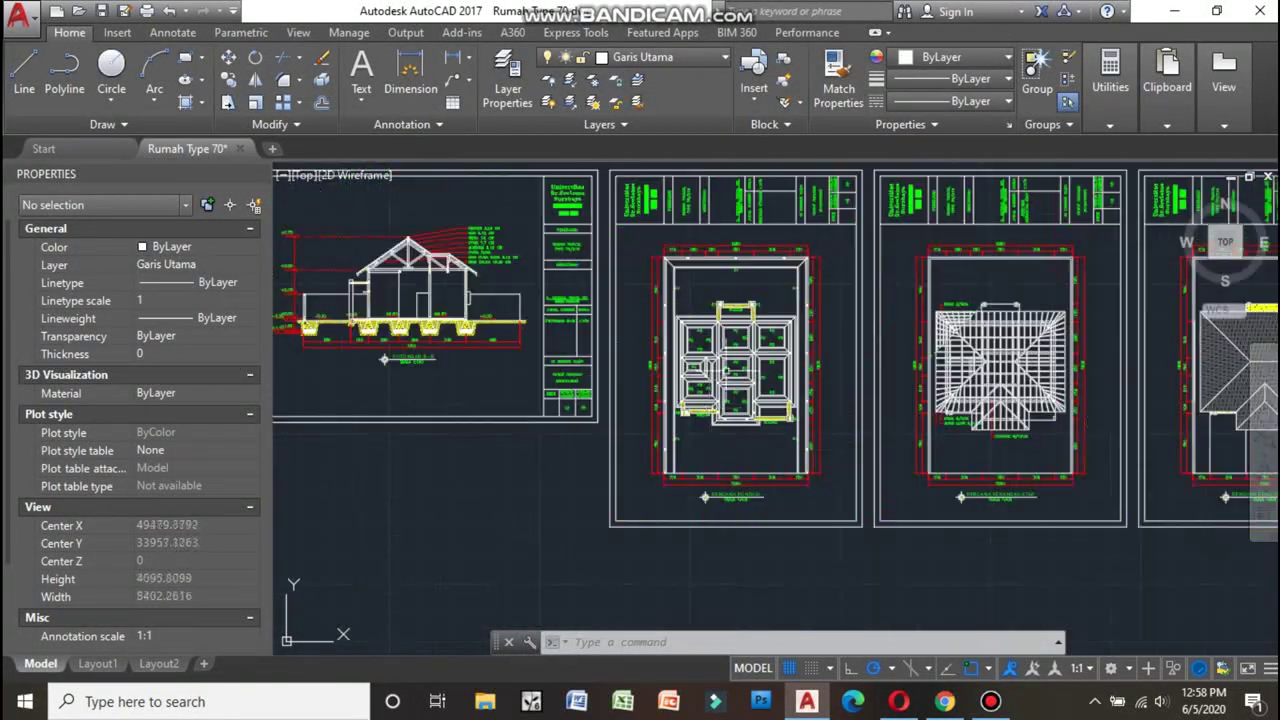
scroll(743, 242, up, 3)
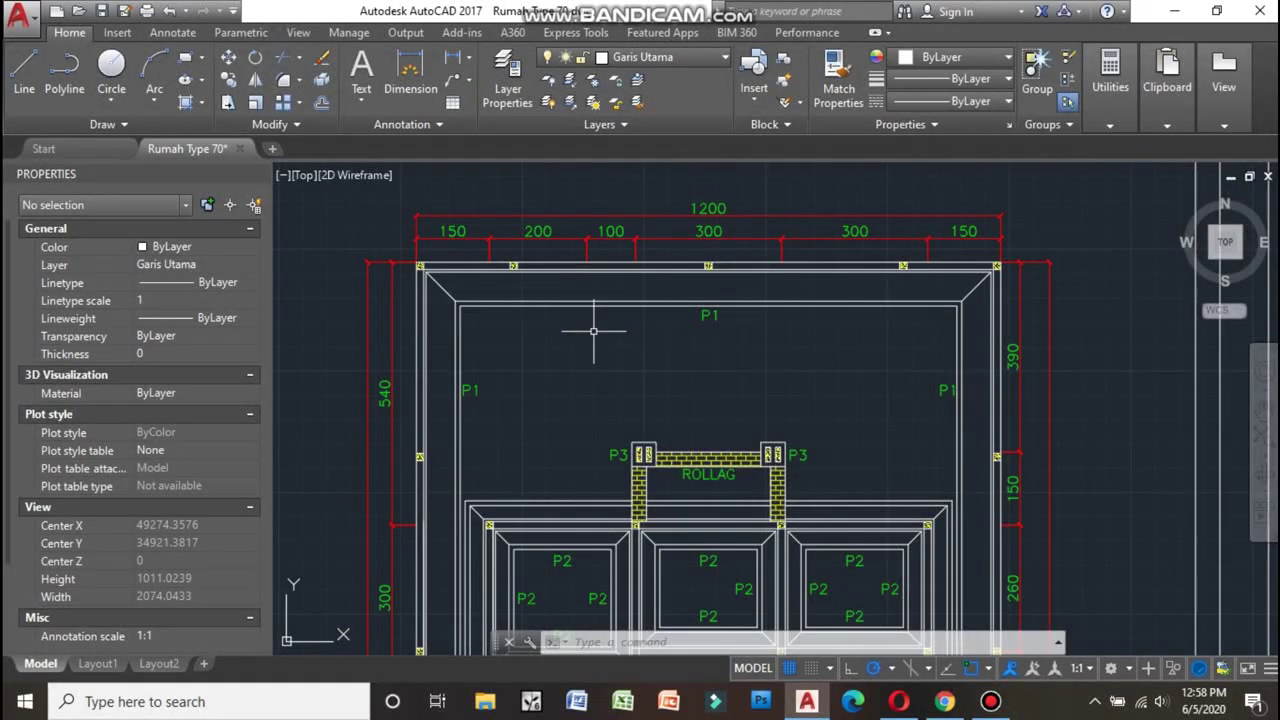
scroll(593, 330, down, 3)
scroll(600, 337, up, 4)
scroll(712, 505, down, 3)
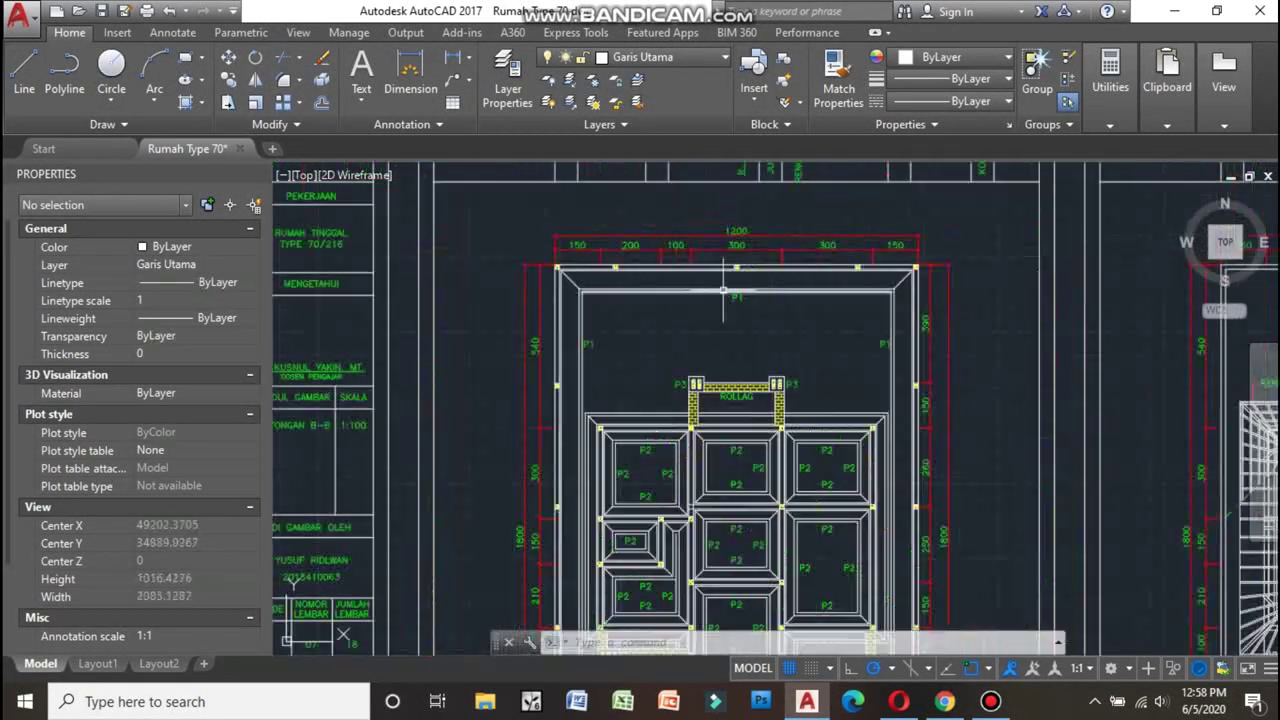
mouse_move(712, 505)
middle_down()
mouse_move(705, 380)
mouse_move(560, 270)
mouse_move(580, 428)
middle_up()
scroll(530, 300, up, 2)
scroll(580, 420, up, 2)
scroll(586, 294, up, 2)
scroll(586, 294, down, 4)
- Inspect the top ROLLAG beam and P3 columns closely, then zoom back out
mouse_move(721, 339)
middle_down()
mouse_move(637, 493)
mouse_move(660, 505)
middle_up()
scroll(717, 206, up, 5)
mouse_move(869, 180)
middle_down()
mouse_move(684, 172)
mouse_move(814, 312)
middle_up()
scroll(814, 312, down, 5)
scroll(850, 290, up, 5)
scroll(885, 254, down, 5)
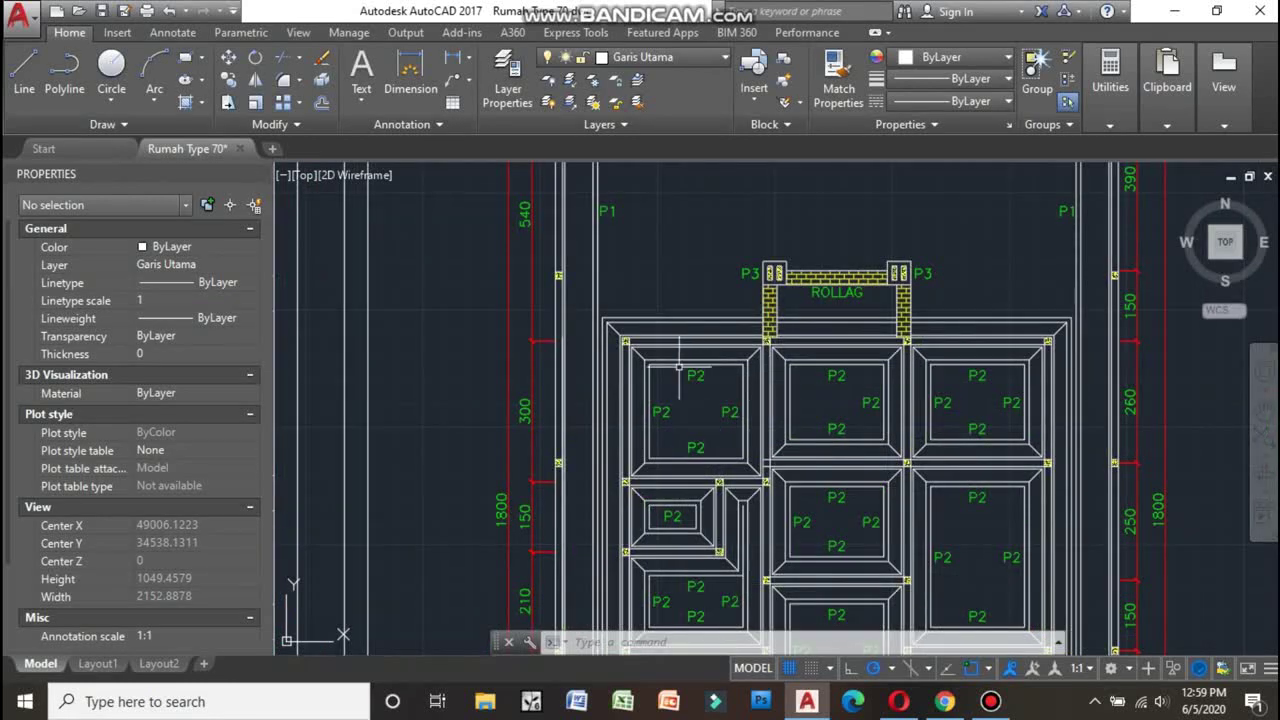
scroll(679, 367, up, 5)
scroll(700, 314, down, 8)
scroll(710, 350, up, 5)
scroll(723, 383, up, 3)
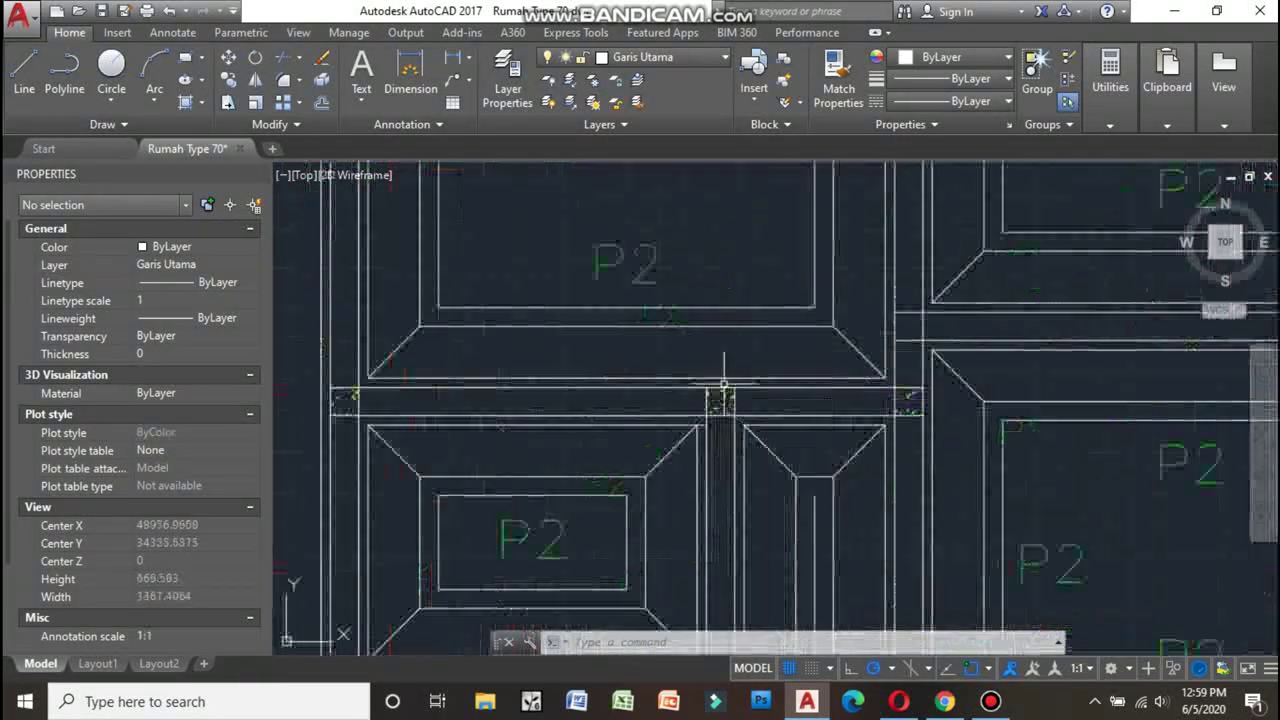
scroll(723, 383, down, 3)
scroll(705, 478, up, 3)
scroll(640, 460, up, 3)
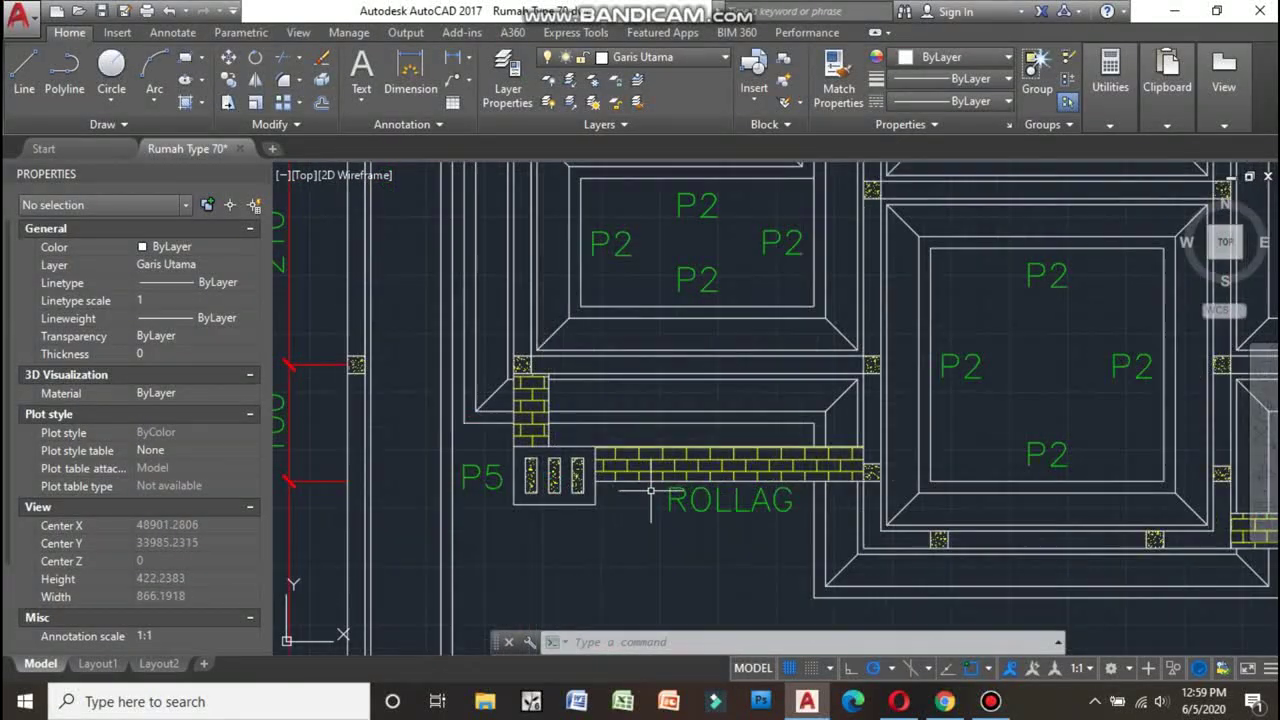
scroll(570, 440, up, 3)
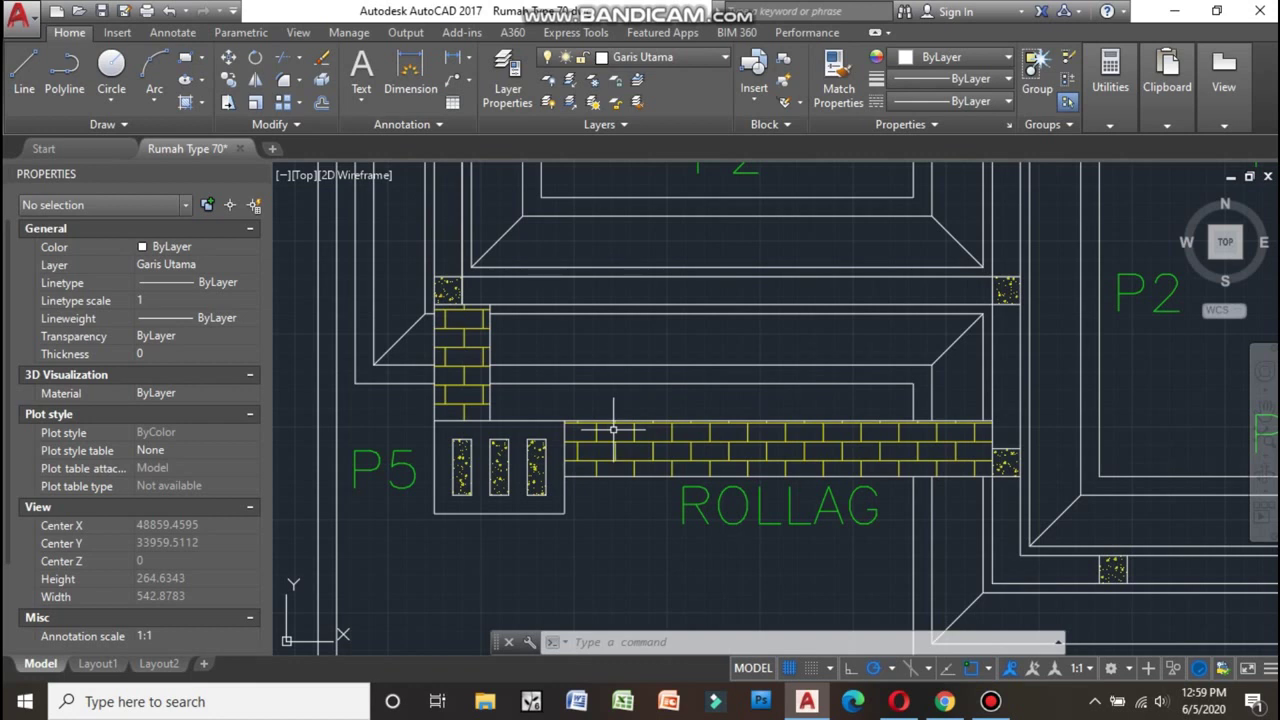
scroll(613, 429, down, 6)
scroll(690, 415, down, 8)
- Zoom into the RENCANA KERANGKA ATAP roof framing sheet
scroll(706, 409, up, 1)
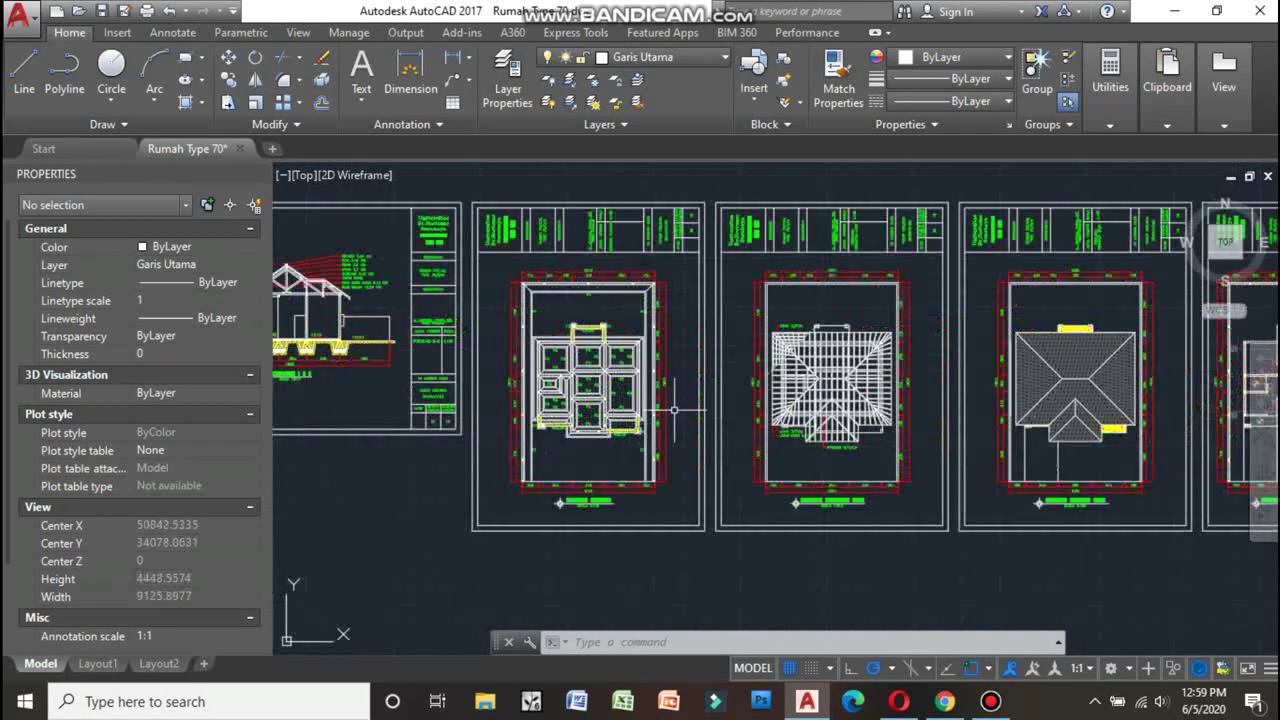
scroll(706, 409, up, 2)
scroll(975, 450, up, 1)
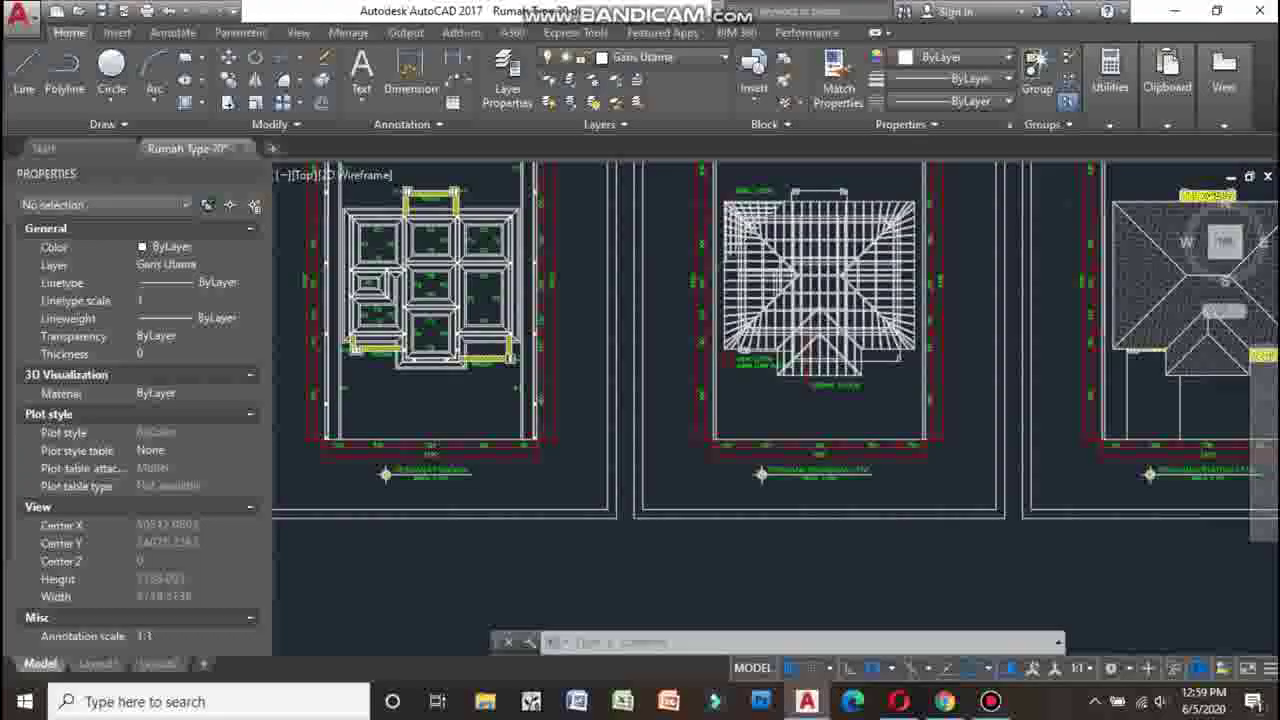
scroll(864, 378, up, 1)
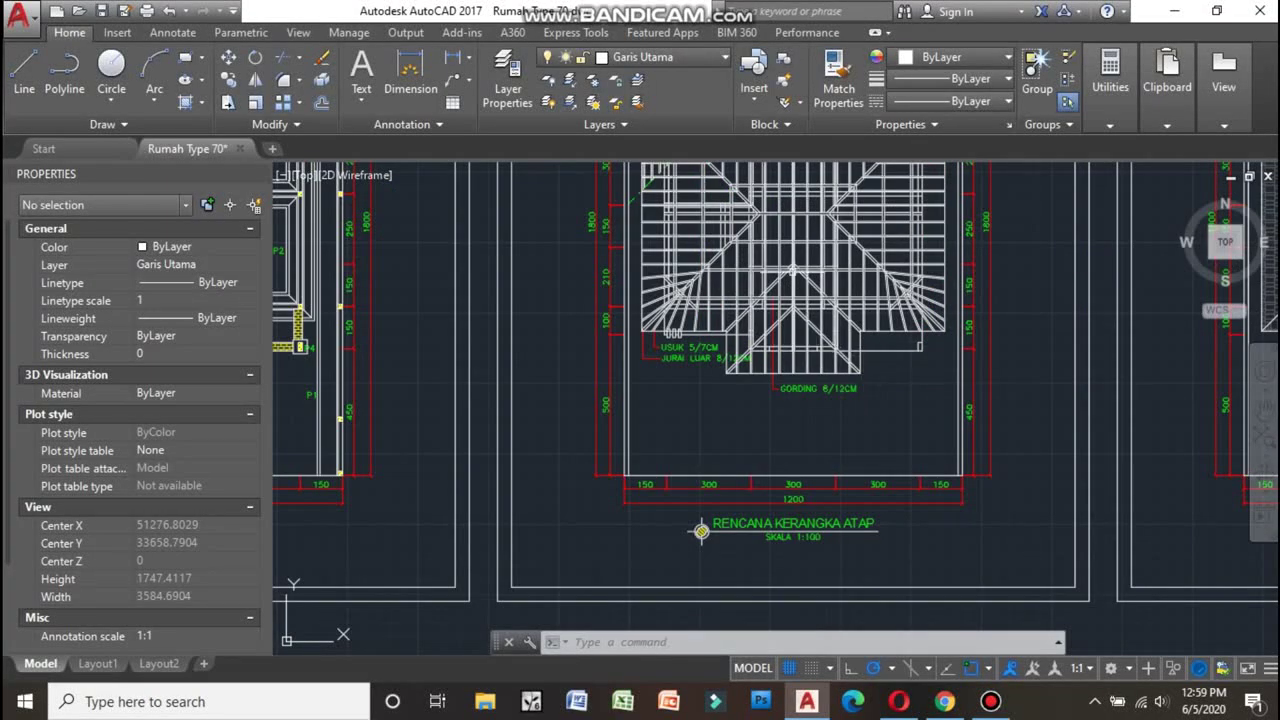
scroll(740, 510, up, 2)
scroll(770, 495, up, 1)
scroll(779, 491, up, 1)
scroll(779, 491, down, 3)
scroll(760, 480, up, 2)
scroll(750, 490, down, 1)
scroll(750, 495, down, 1)
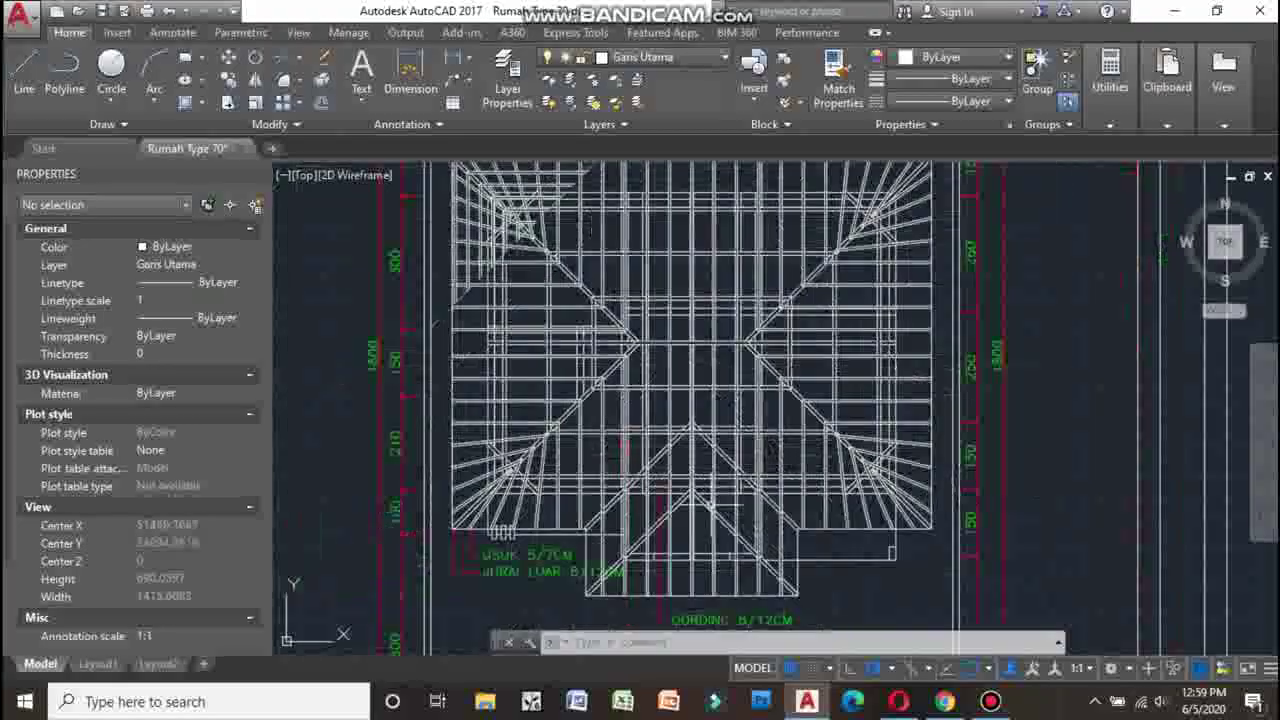
- Pan to show the whole roof framing plan beside its neighbouring drawings, zooming over it
middle_drag(700, 420, 700, 490)
scroll(700, 400, down, 2)
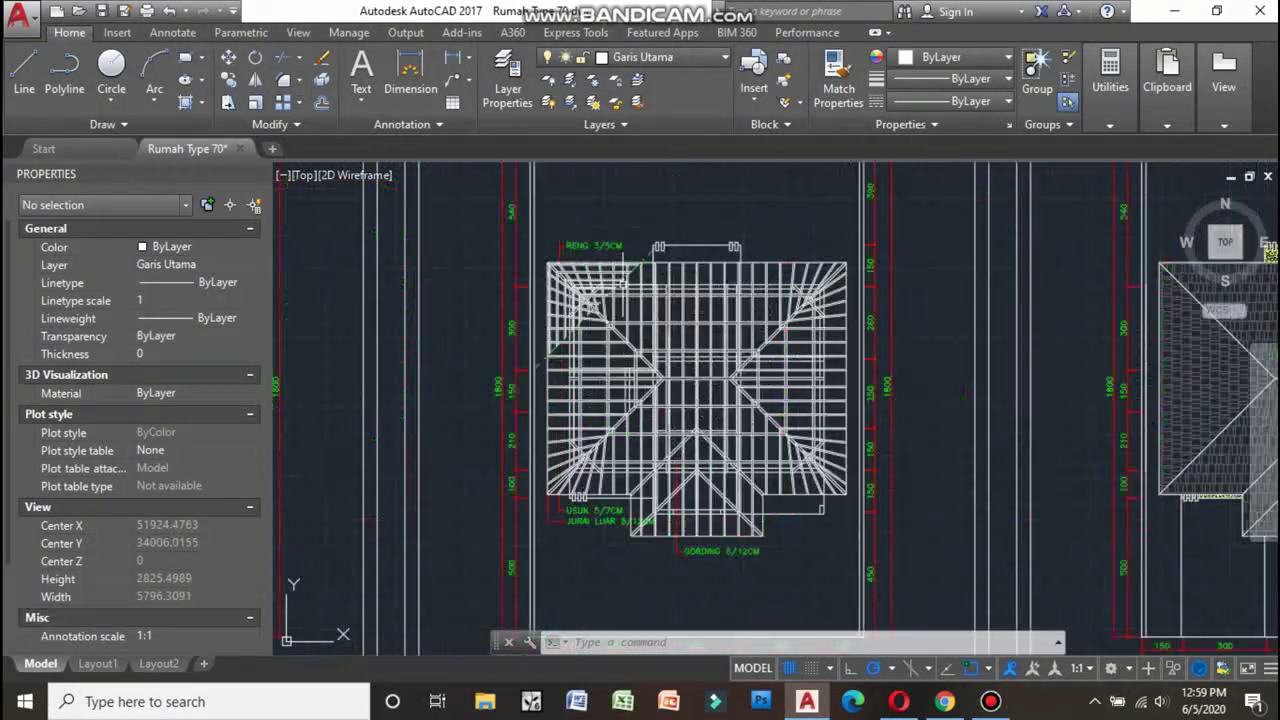
scroll(622, 268, up, 2)
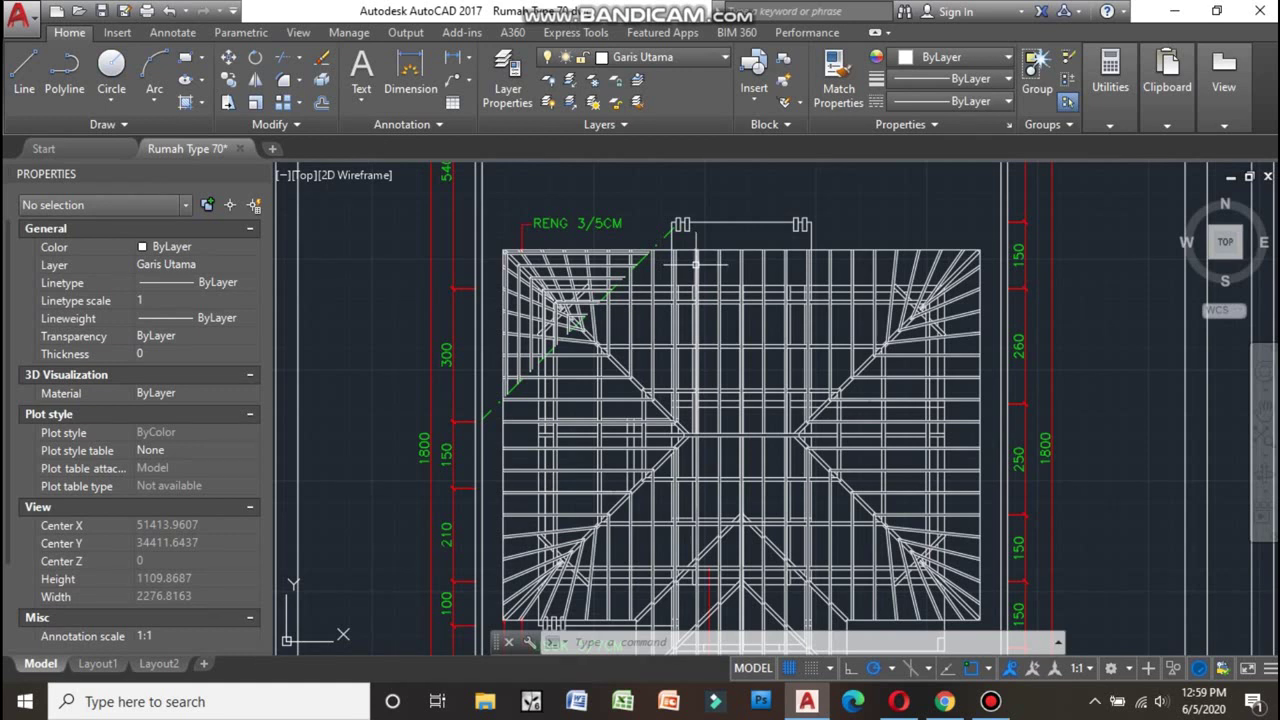
scroll(600, 262, up, 1)
scroll(560, 260, up, 2)
scroll(556, 259, down, 4)
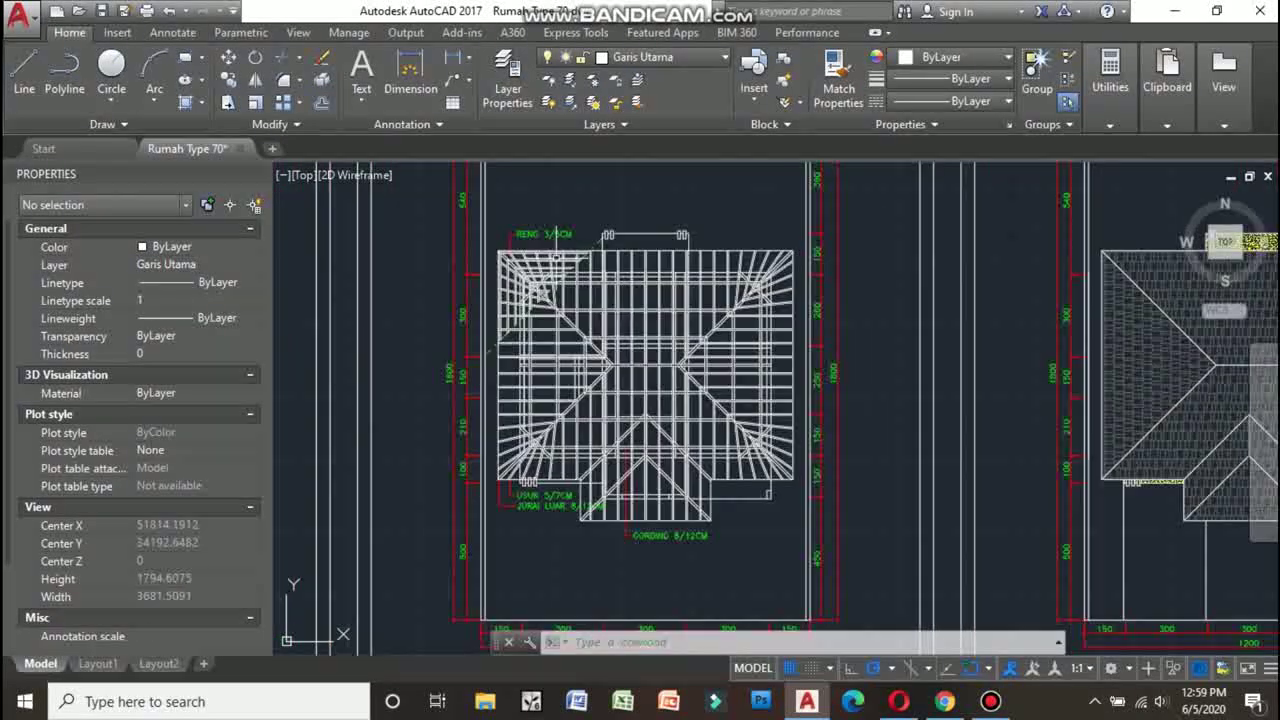
scroll(576, 421, up, 1)
scroll(576, 421, up, 1)
scroll(576, 421, up, 1)
scroll(576, 421, up, 1)
scroll(758, 621, down, 1)
scroll(750, 500, down, 3)
scroll(740, 420, down, 1)
scroll(730, 397, up, 4)
scroll(725, 410, up, 4)
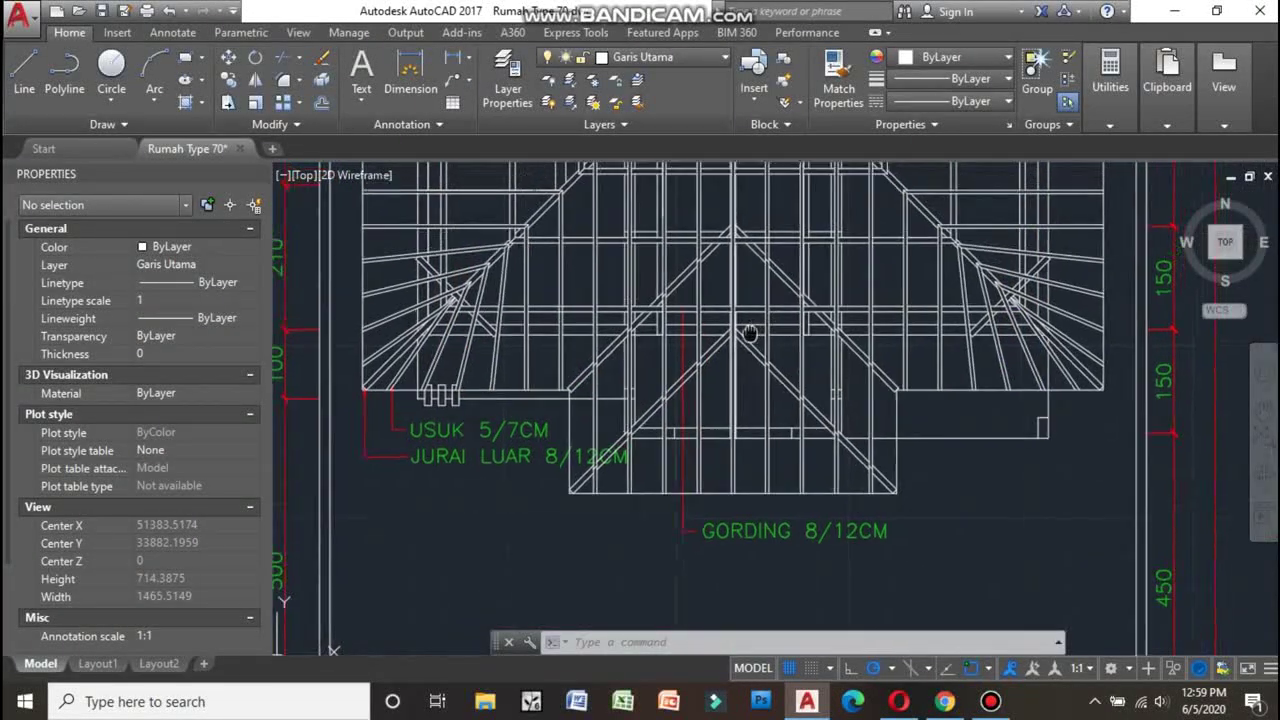
scroll(712, 435, down, 2)
scroll(710, 440, down, 2)
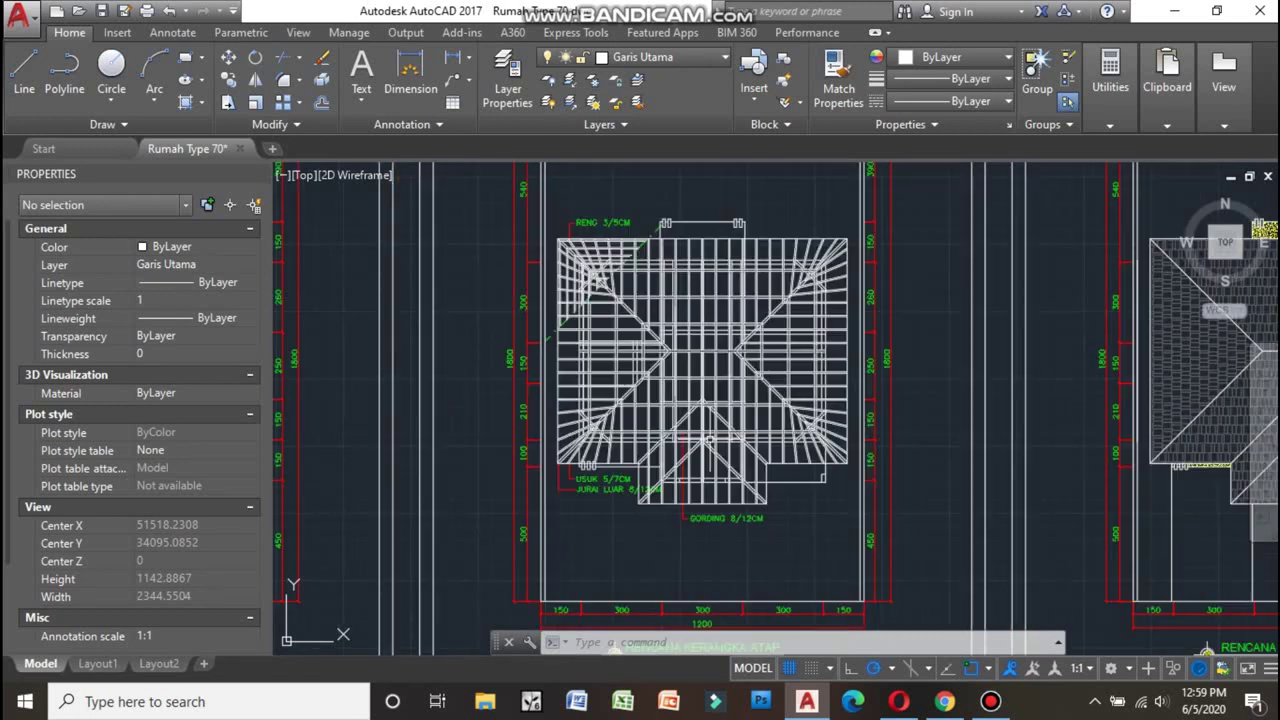
scroll(788, 315, up, 4)
scroll(770, 335, down, 2)
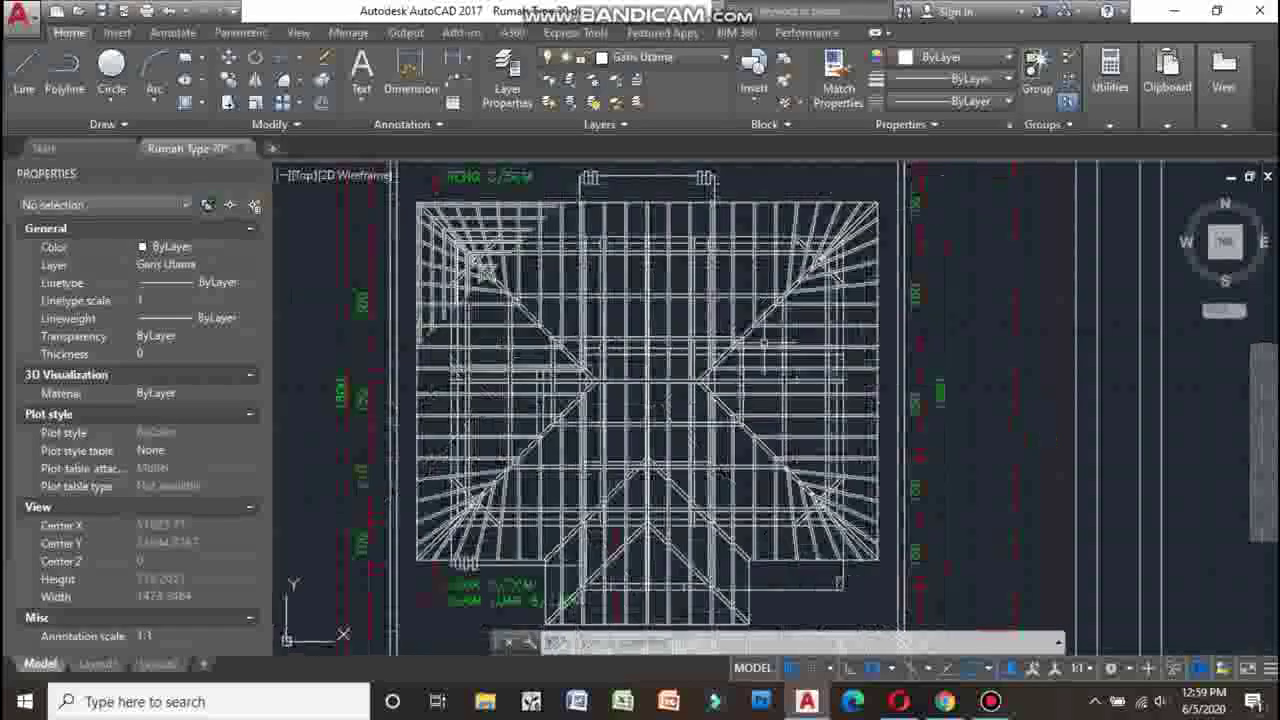
- Inspect the lower-left hip area's RENG, USUK, JURAI LUAR and GORDING 8/12CM labels
middle_drag(753, 381, 763, 340)
scroll(655, 378, up, 2)
scroll(655, 378, down, 2)
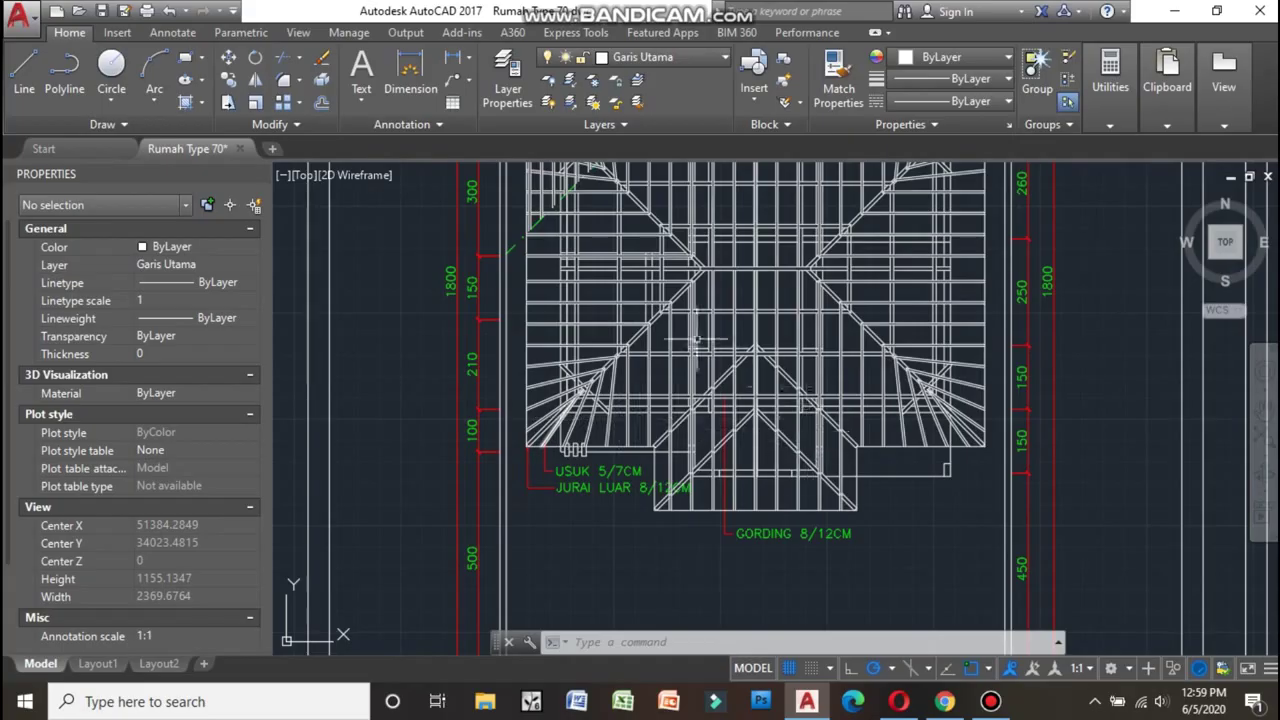
middle_drag(631, 309, 619, 415)
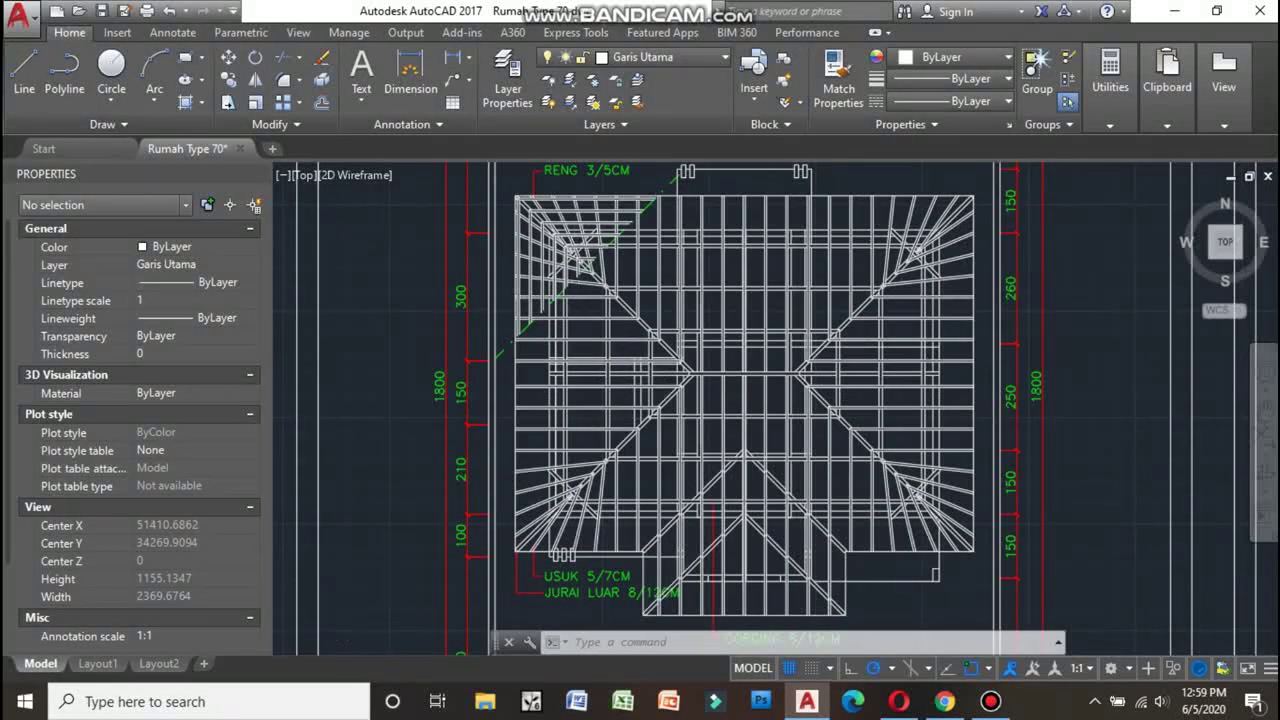
scroll(575, 240, up, 2)
scroll(577, 238, down, 2)
scroll(577, 238, up, 2)
scroll(570, 240, up, 1)
scroll(557, 242, down, 3)
scroll(560, 240, up, 1)
scroll(605, 215, down, 1)
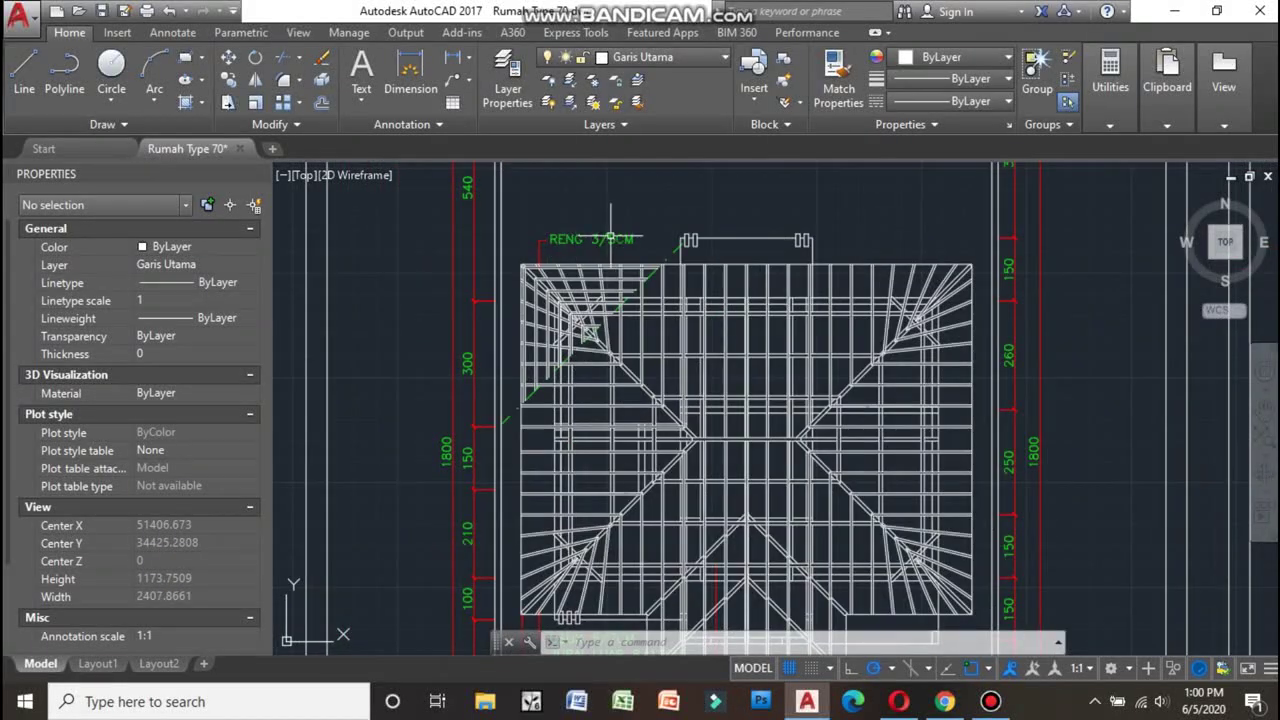
scroll(612, 238, up, 1)
scroll(600, 300, down, 3)
scroll(497, 447, up, 4)
scroll(510, 425, down, 1)
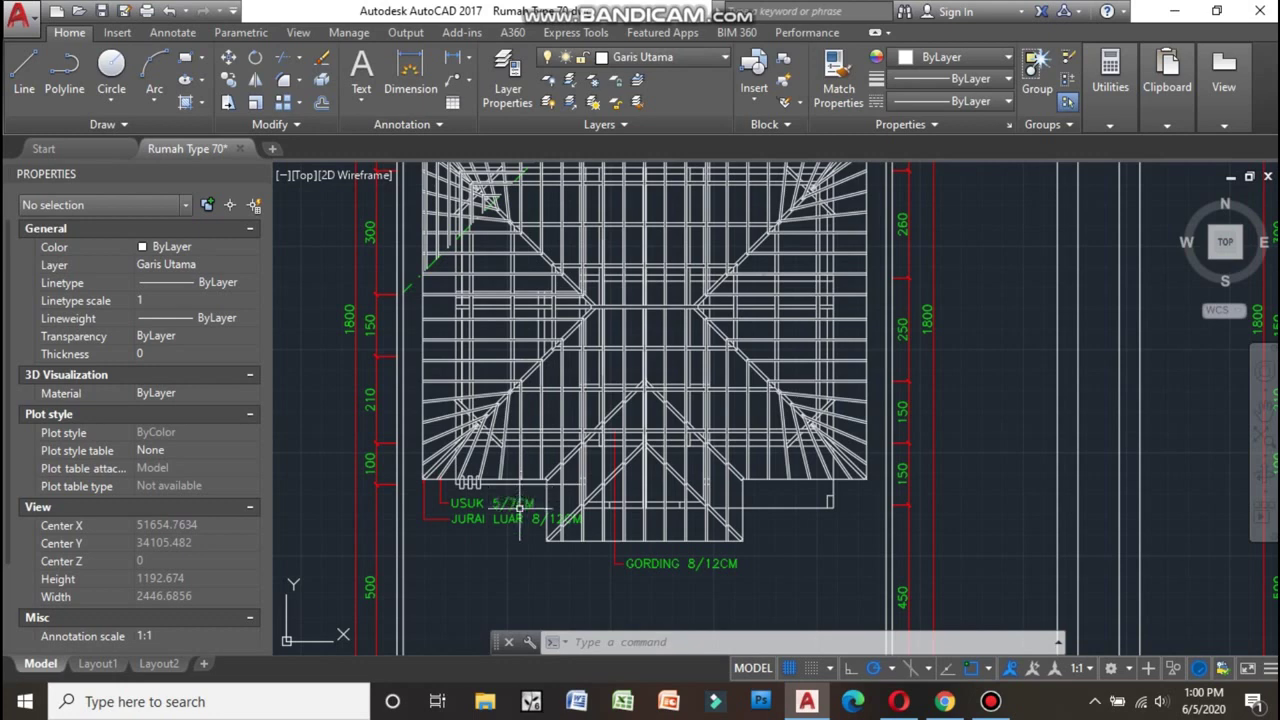
scroll(520, 500, down, 2)
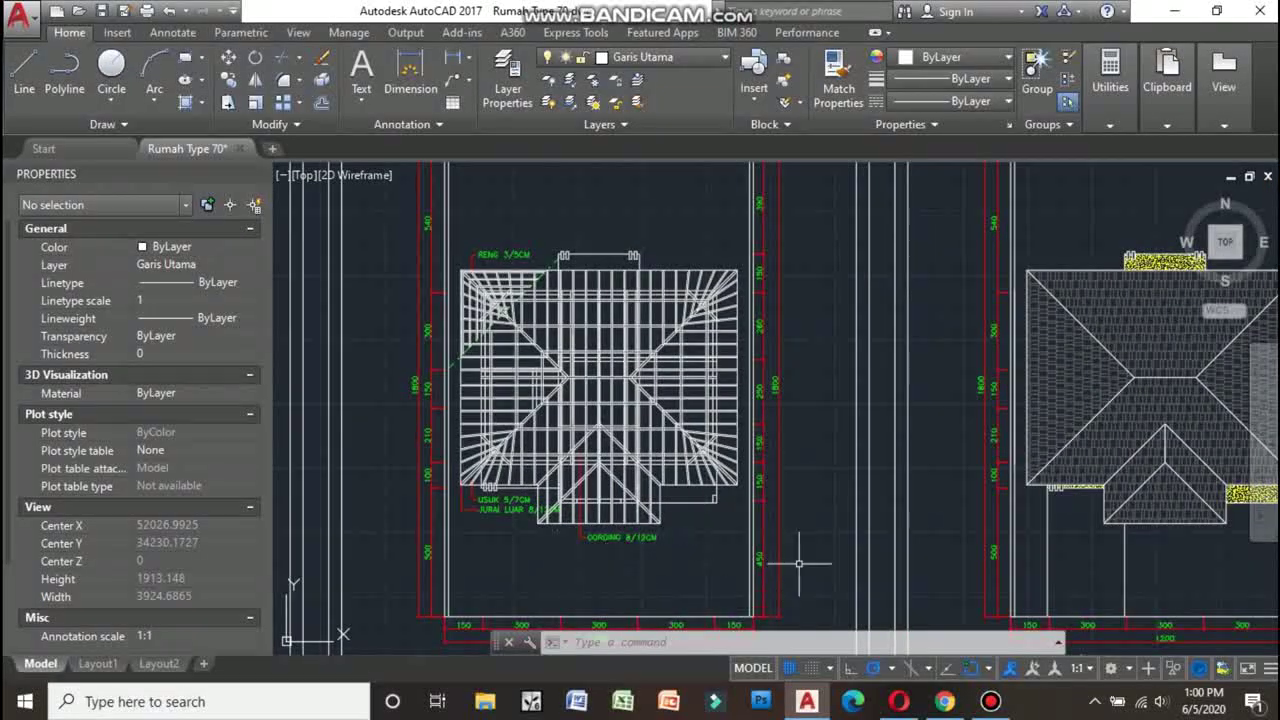
- Centre the shaded RENCANA PENUTUP ATAP roof covering plan in view
middle_drag(799, 563, 614, 494)
mouse_move(671, 526)
middle_down()
mouse_move(461, 491)
mouse_move(371, 434)
middle_up()
scroll(666, 186, up, 4)
scroll(680, 240, up, 1)
scroll(694, 291, down, 3)
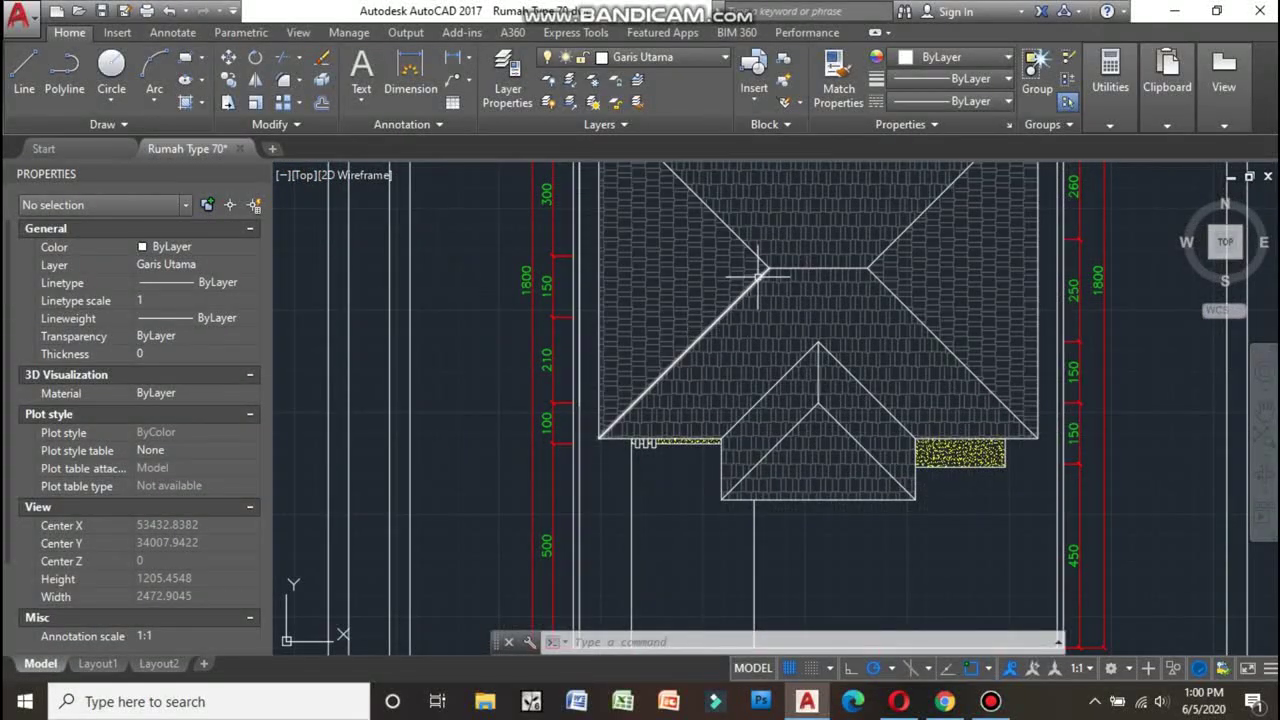
middle_drag(760, 275, 667, 306)
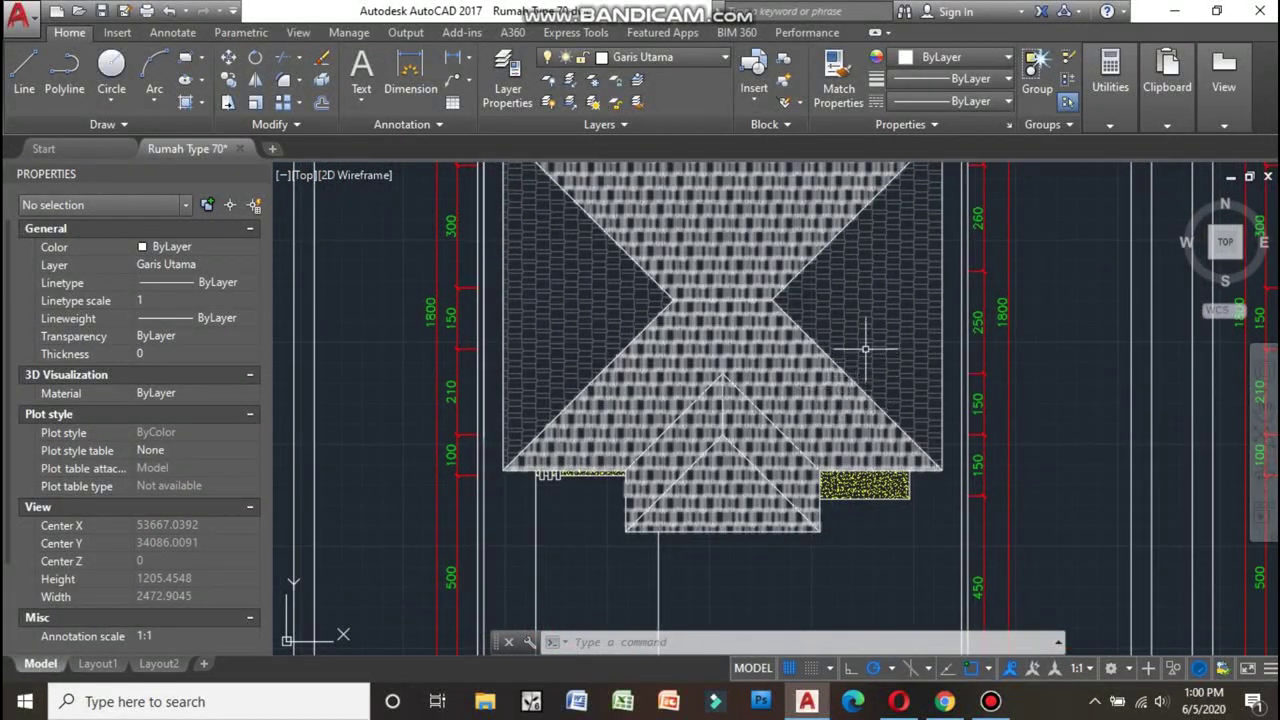
- Zoom in on the roof covering plan's tiles and hatching
scroll(766, 357, up, 1)
scroll(700, 280, up, 5)
scroll(789, 344, up, 2)
scroll(789, 344, down, 1)
scroll(737, 257, up, 3)
scroll(751, 428, up, 2)
scroll(737, 380, down, 4)
scroll(693, 250, up, 4)
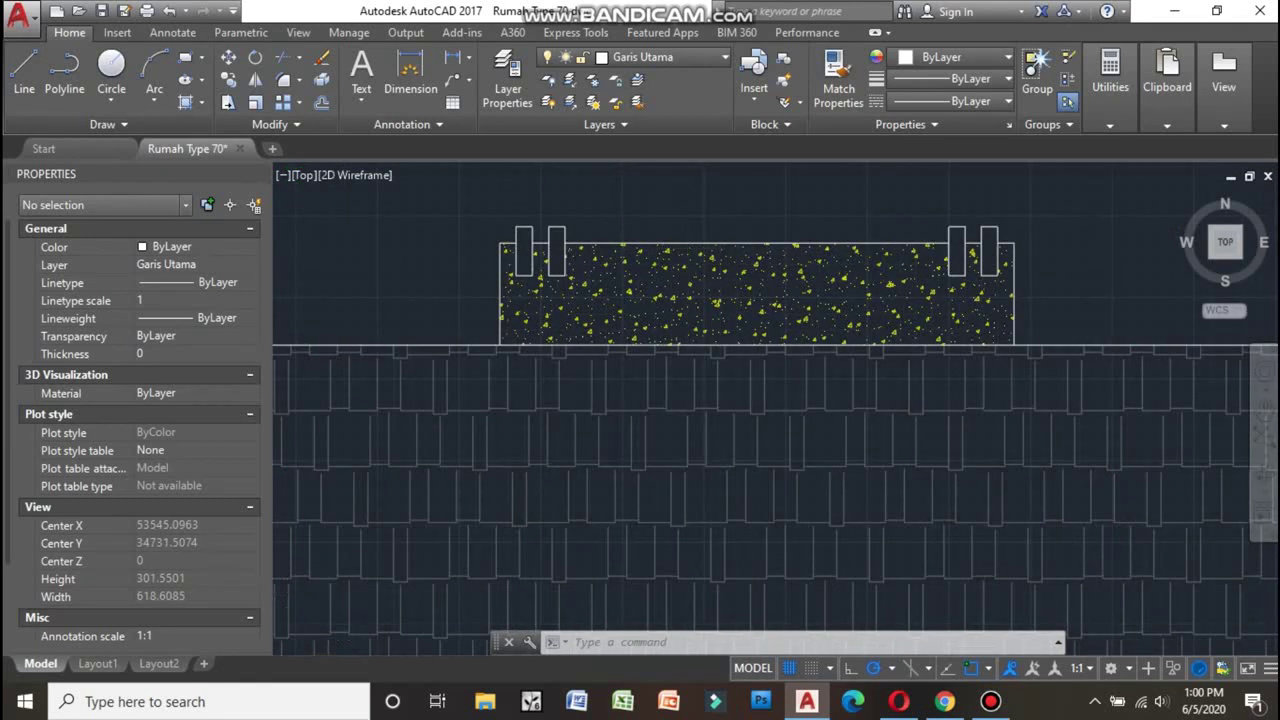
scroll(714, 340, down, 15)
scroll(714, 340, up, 4)
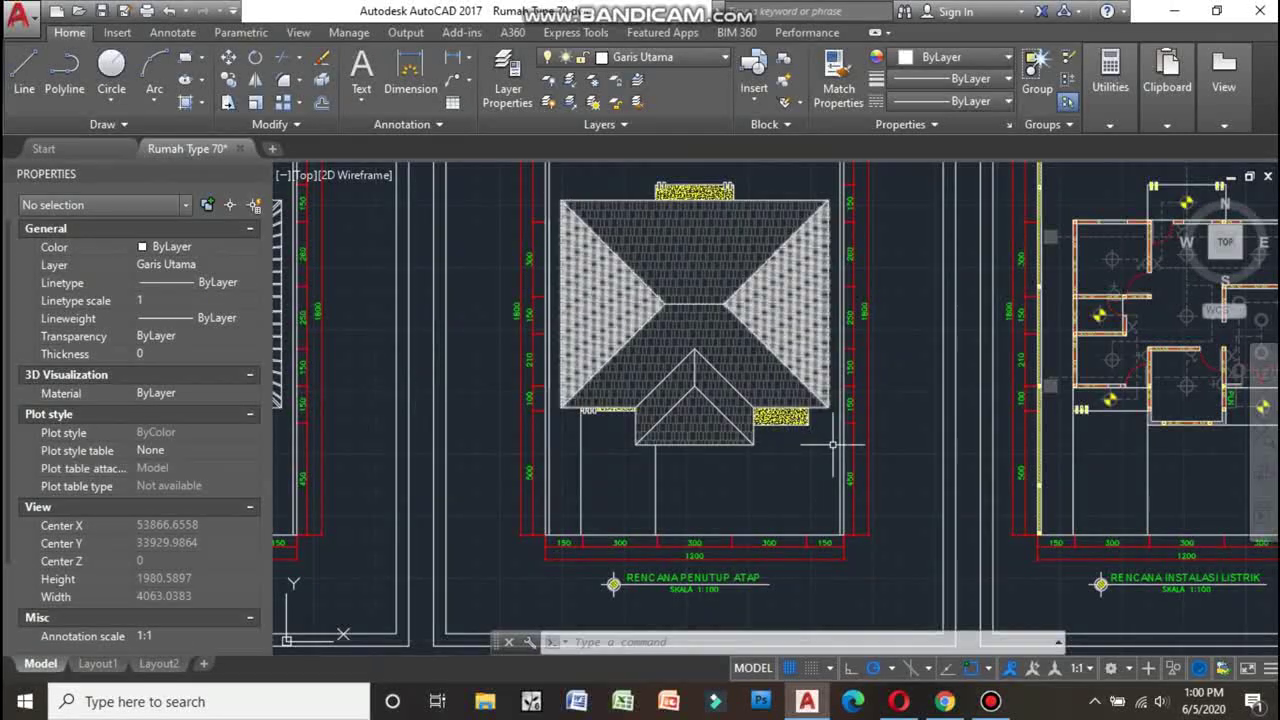
- Zoom out and into the RENCANA INSTALASI LISTRIK electrical plan at SKALA 1:100
scroll(830, 349, up, 2)
scroll(1042, 630, down, 2)
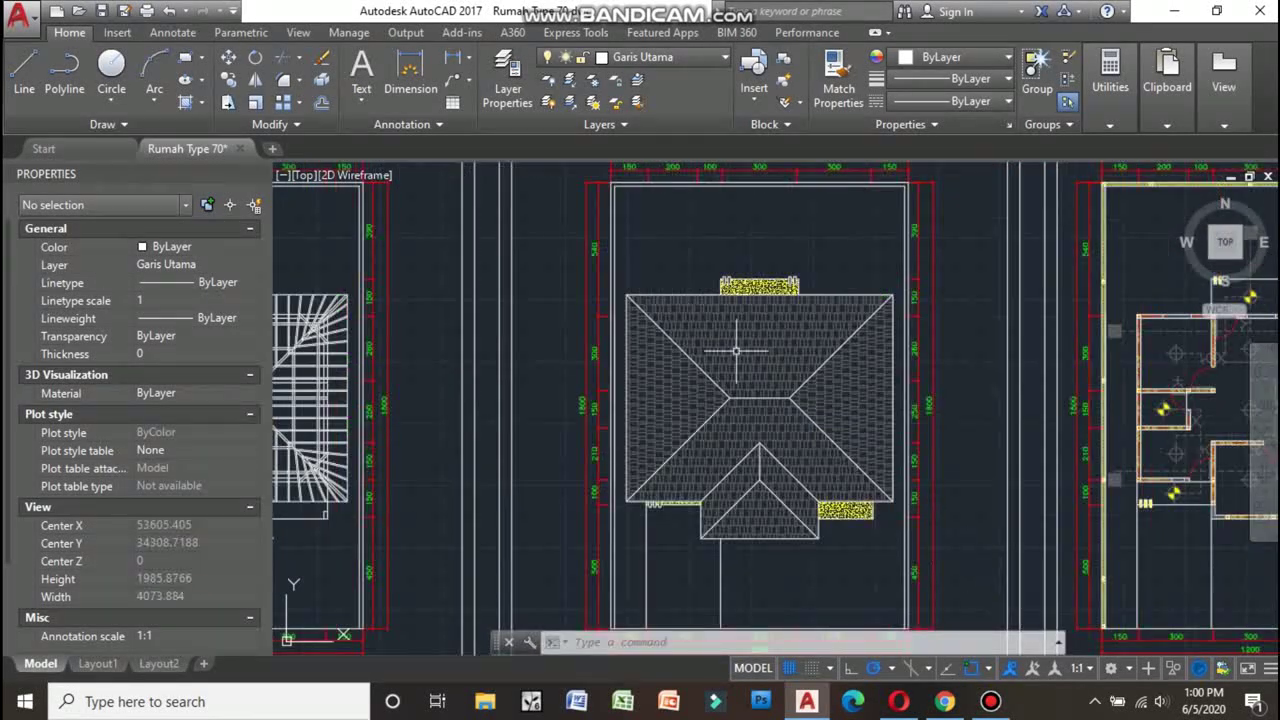
scroll(736, 350, down, 3)
scroll(766, 371, up, 4)
scroll(620, 340, down, 2)
scroll(495, 318, down, 2)
scroll(495, 318, up, 8)
scroll(514, 334, down, 4)
scroll(845, 462, up, 5)
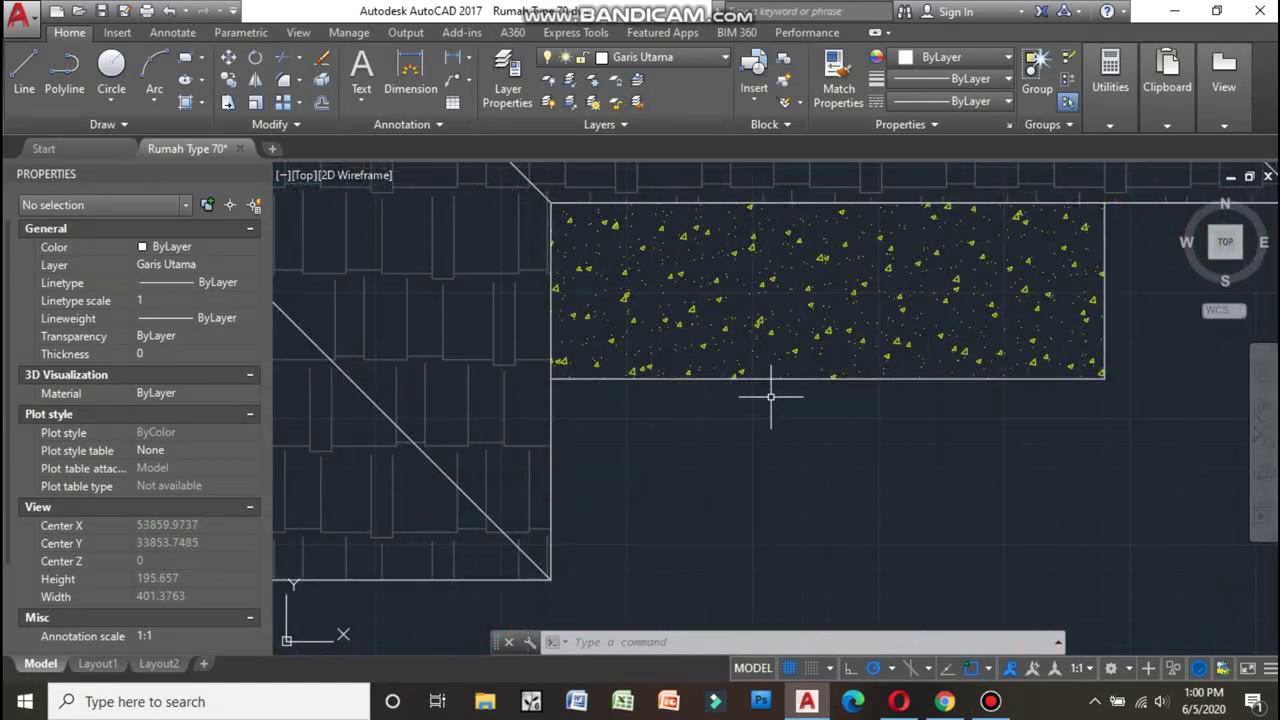
scroll(710, 330, up, 2)
scroll(914, 371, down, 5)
scroll(914, 371, up, 2)
scroll(914, 371, down, 6)
scroll(803, 362, up, 2)
scroll(803, 362, up, 2)
scroll(803, 362, down, 4)
scroll(800, 330, up, 3)
scroll(903, 312, down, 6)
scroll(903, 312, up, 4)
scroll(895, 290, up, 3)
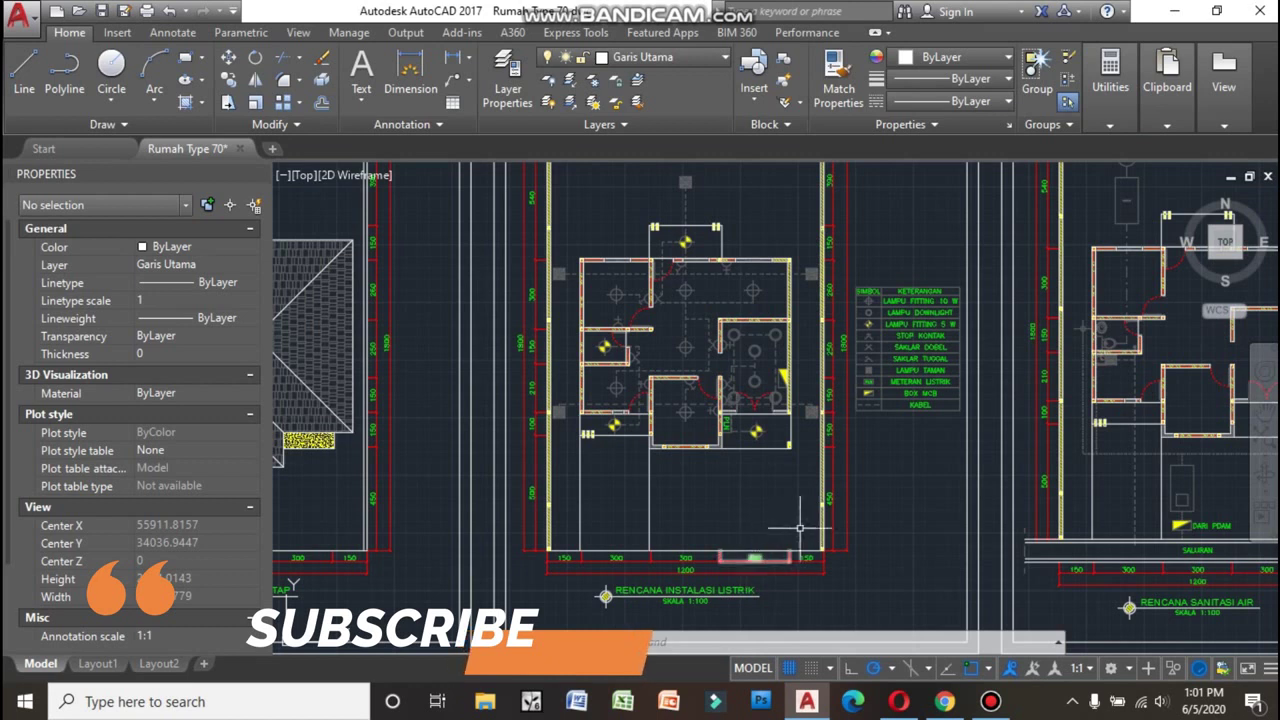
- Zoom in on the electrical plan's lighting and socket fixtures
scroll(748, 338, up, 2)
scroll(748, 338, down, 3)
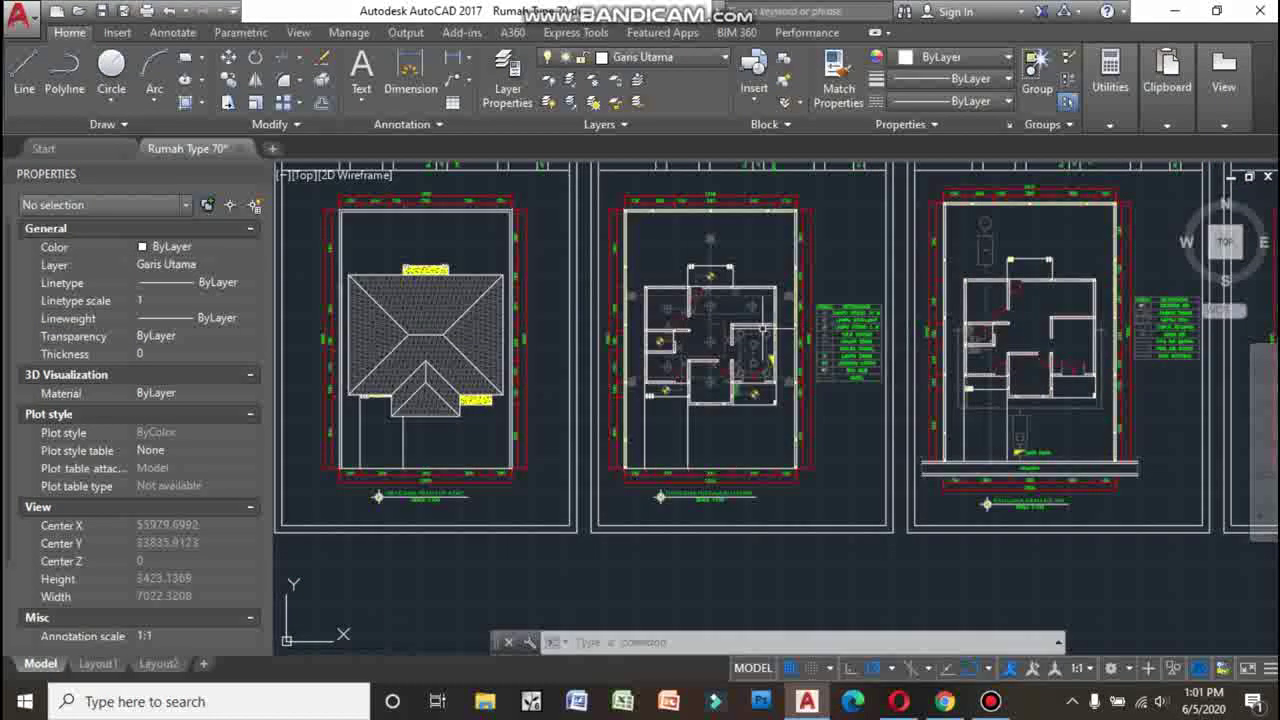
scroll(770, 325, up, 3)
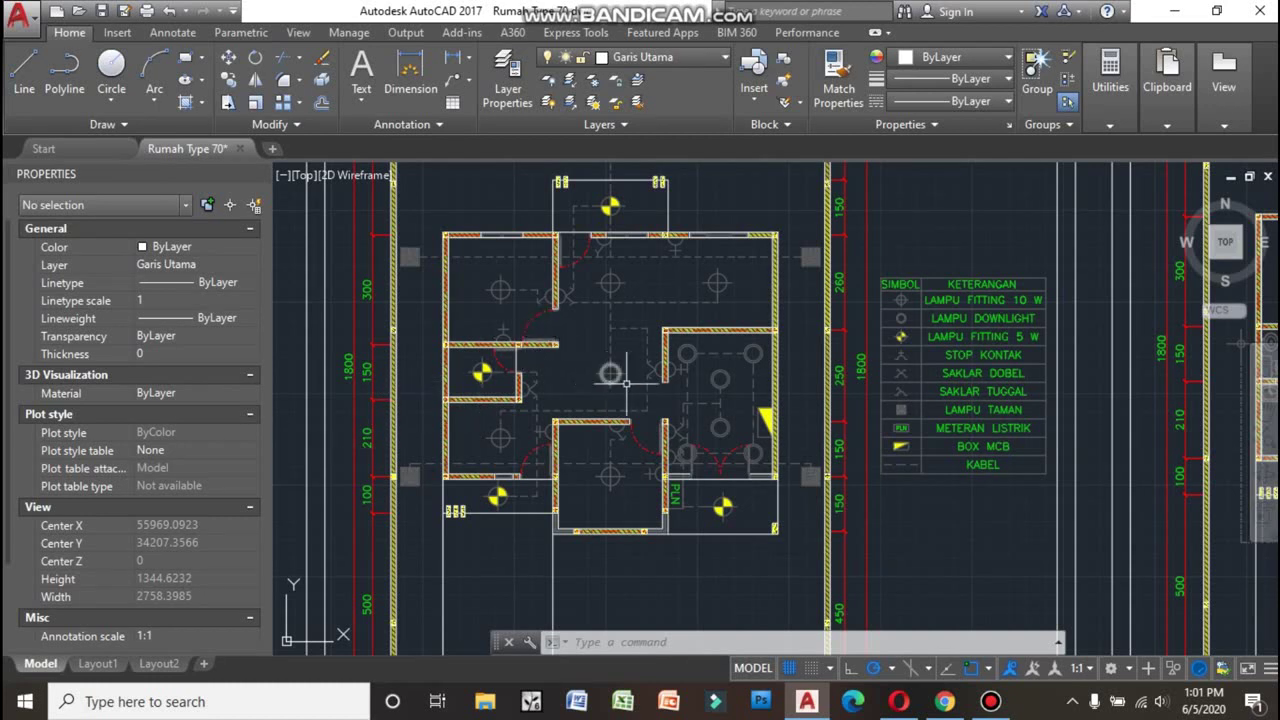
scroll(737, 525, up, 2)
scroll(744, 473, down, 5)
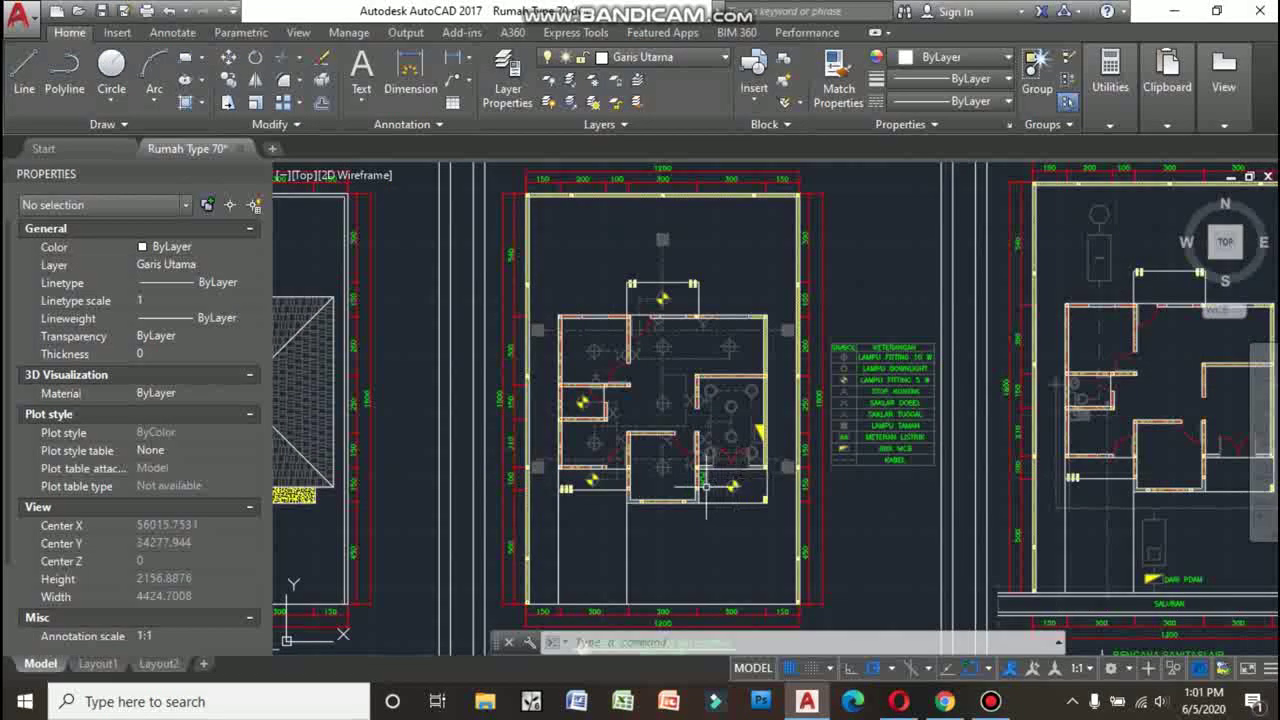
scroll(697, 487, up, 7)
scroll(912, 461, down, 2)
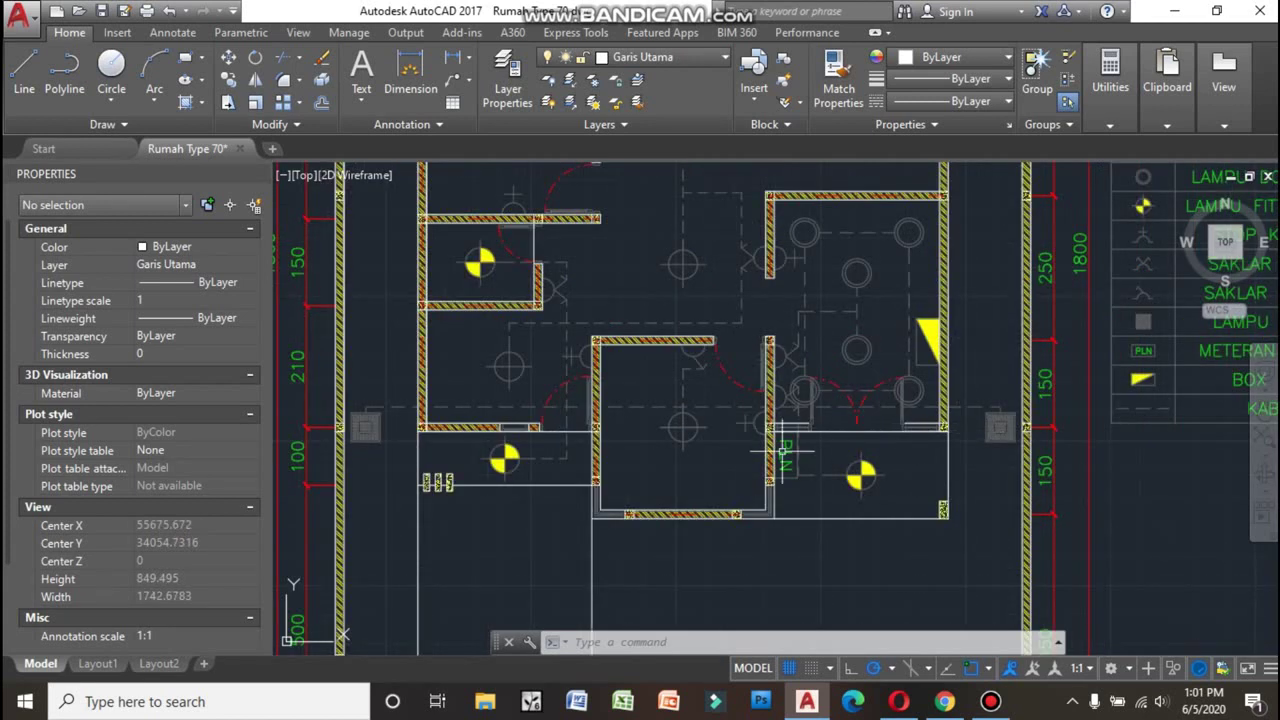
scroll(790, 440, up, 1)
scroll(809, 423, up, 1)
scroll(809, 423, down, 1)
scroll(806, 413, down, 2)
scroll(743, 352, up, 3)
scroll(742, 353, down, 1)
scroll(742, 353, down, 1)
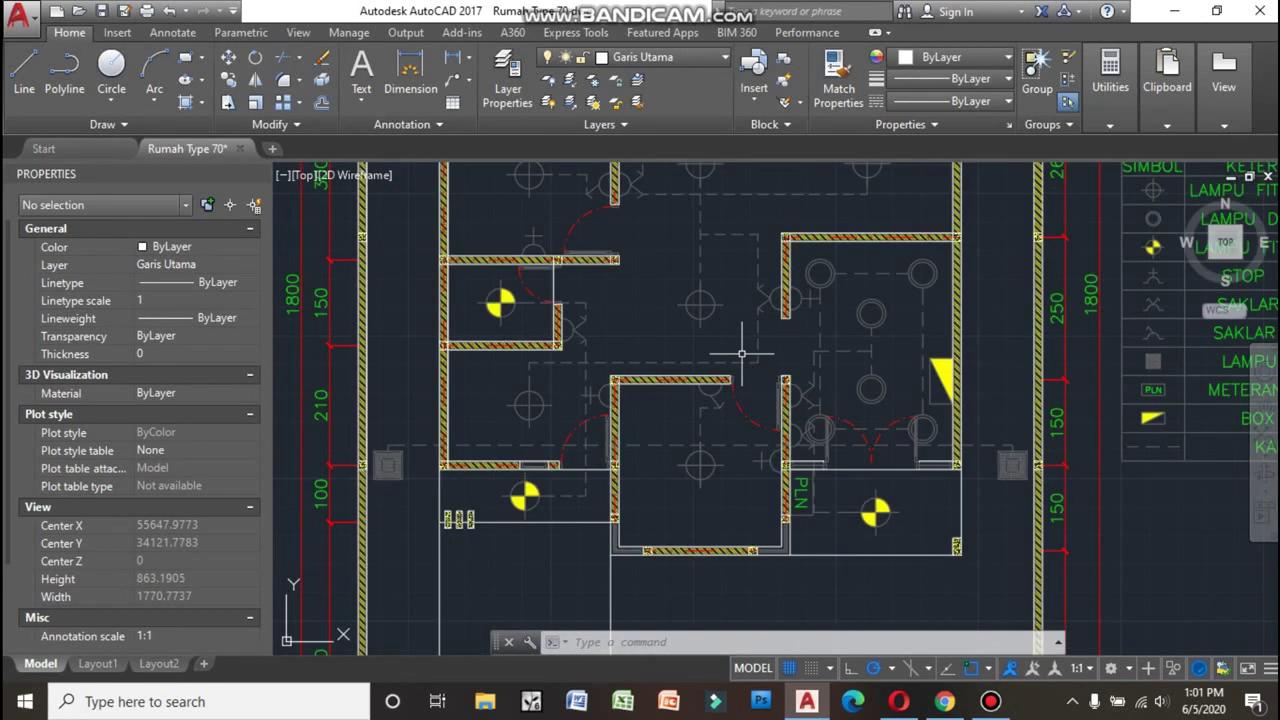
- Zoom over the electrical plan's legend table
scroll(815, 443, down, 3)
scroll(790, 440, up, 3)
scroll(740, 431, up, 2)
scroll(689, 454, down, 3)
scroll(689, 454, down, 1)
scroll(689, 454, up, 1)
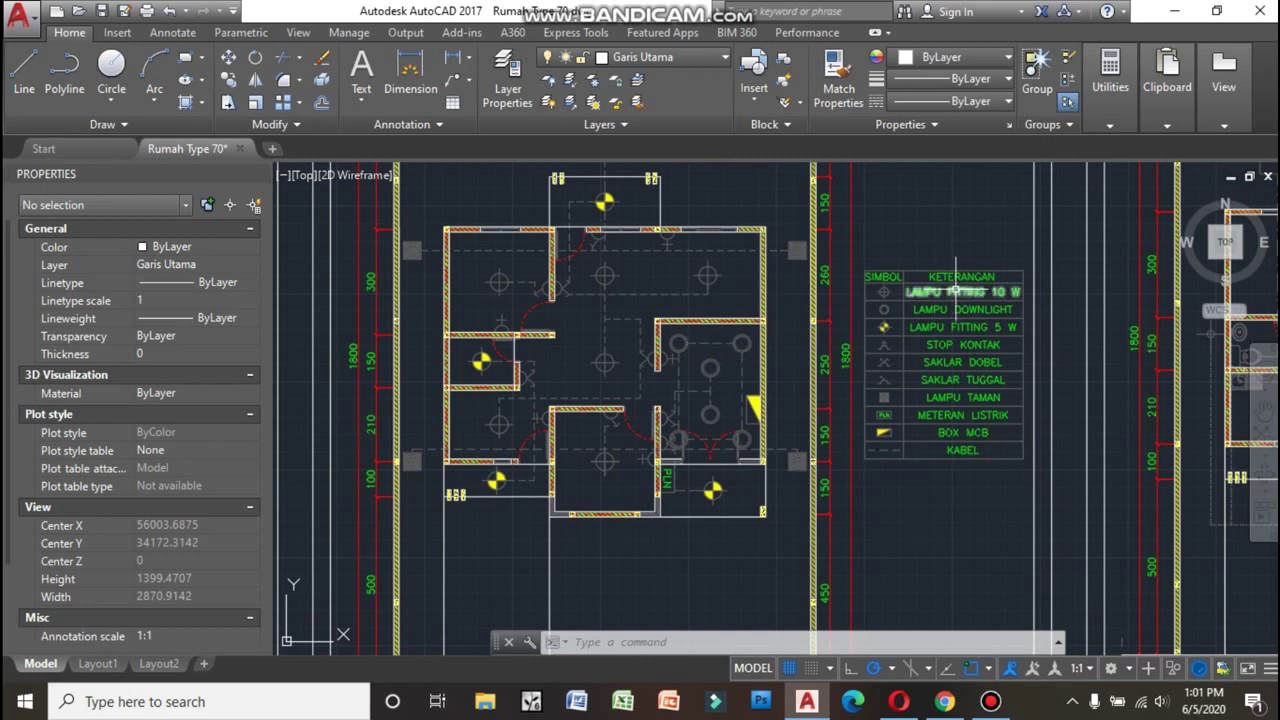
scroll(940, 290, up, 4)
scroll(797, 296, down, 5)
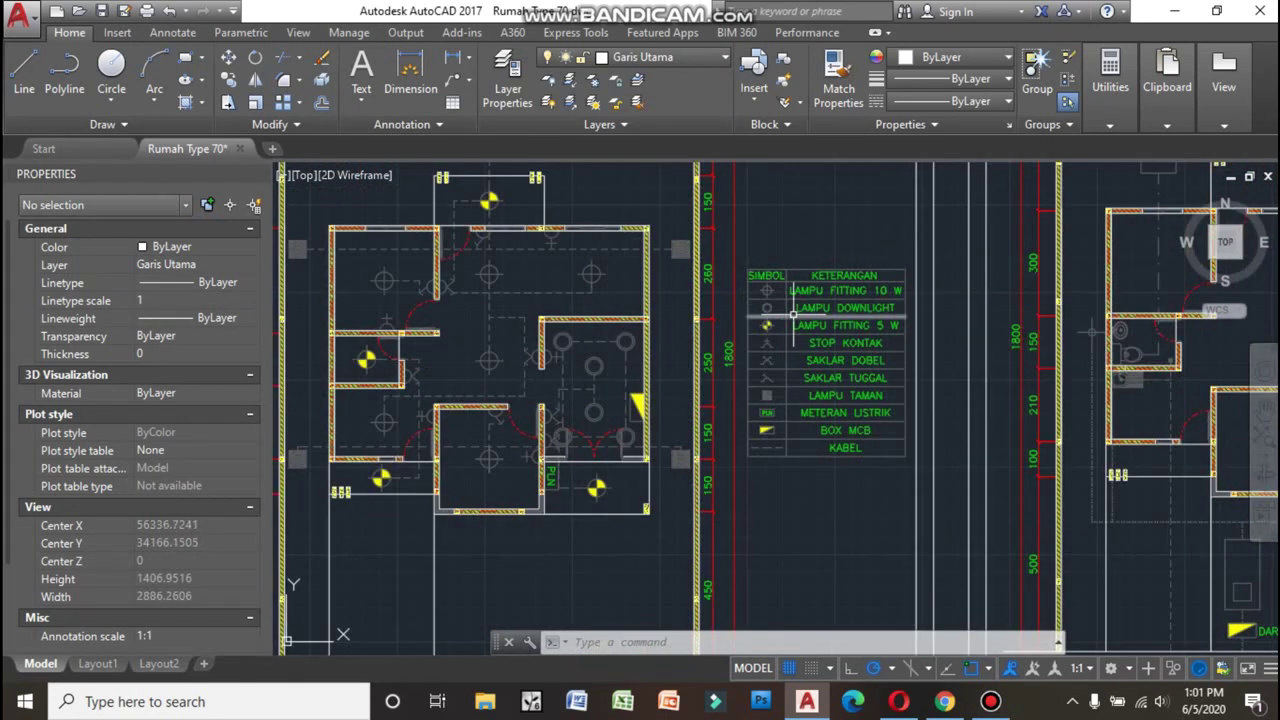
scroll(753, 291, up, 3)
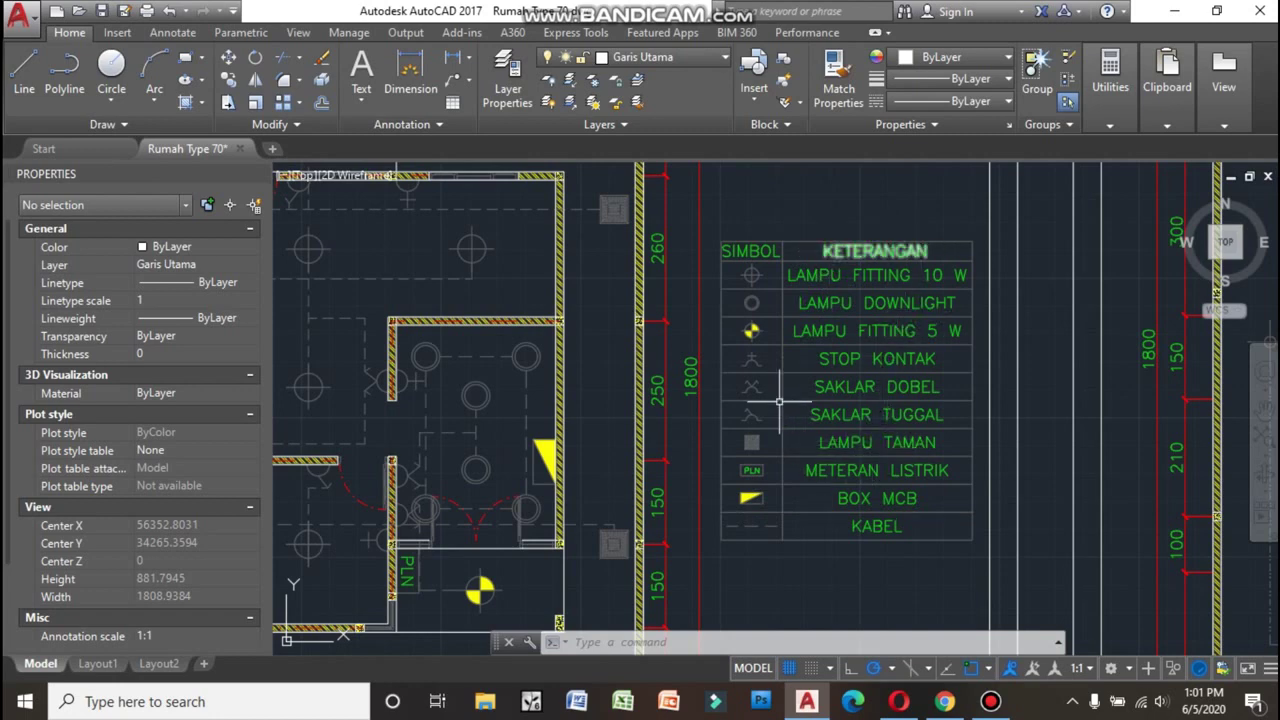
scroll(779, 401, up, 2)
scroll(829, 386, down, 3)
scroll(808, 400, up, 2)
scroll(508, 400, up, 2)
scroll(740, 395, down, 5)
scroll(748, 391, up, 5)
scroll(737, 391, down, 5)
scroll(778, 407, up, 6)
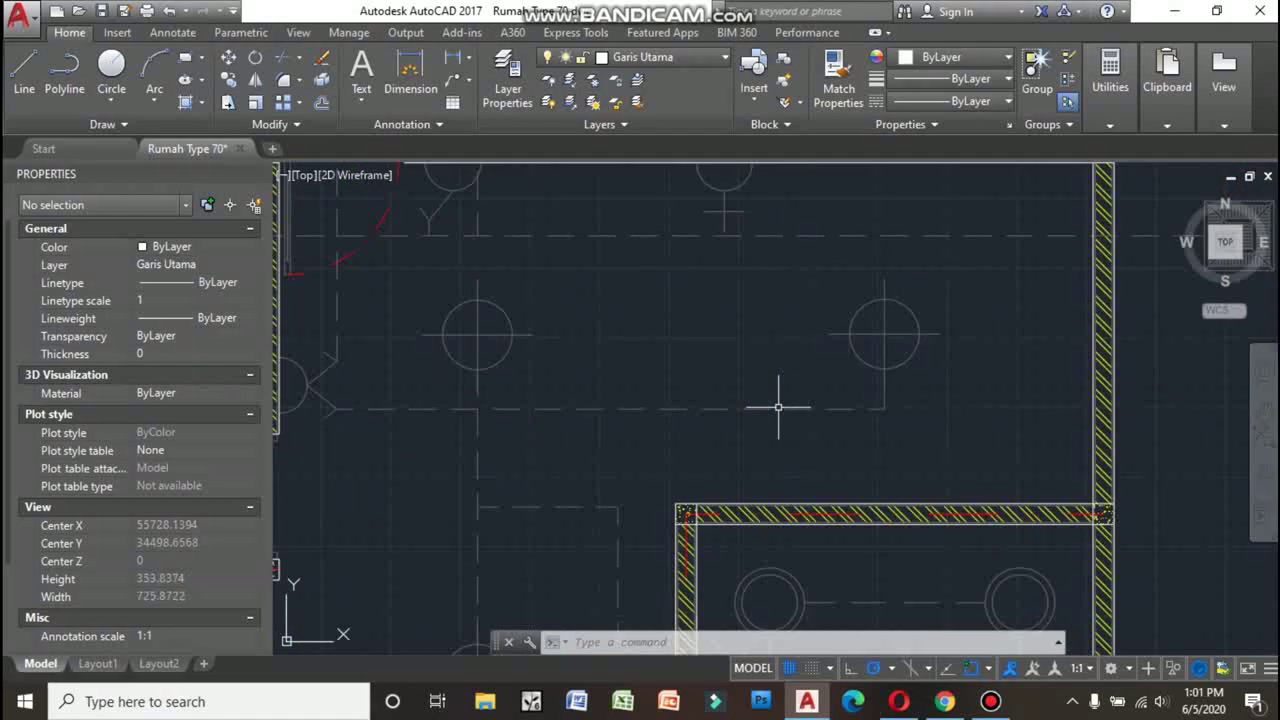
scroll(668, 386, down, 5)
scroll(710, 326, down, 1)
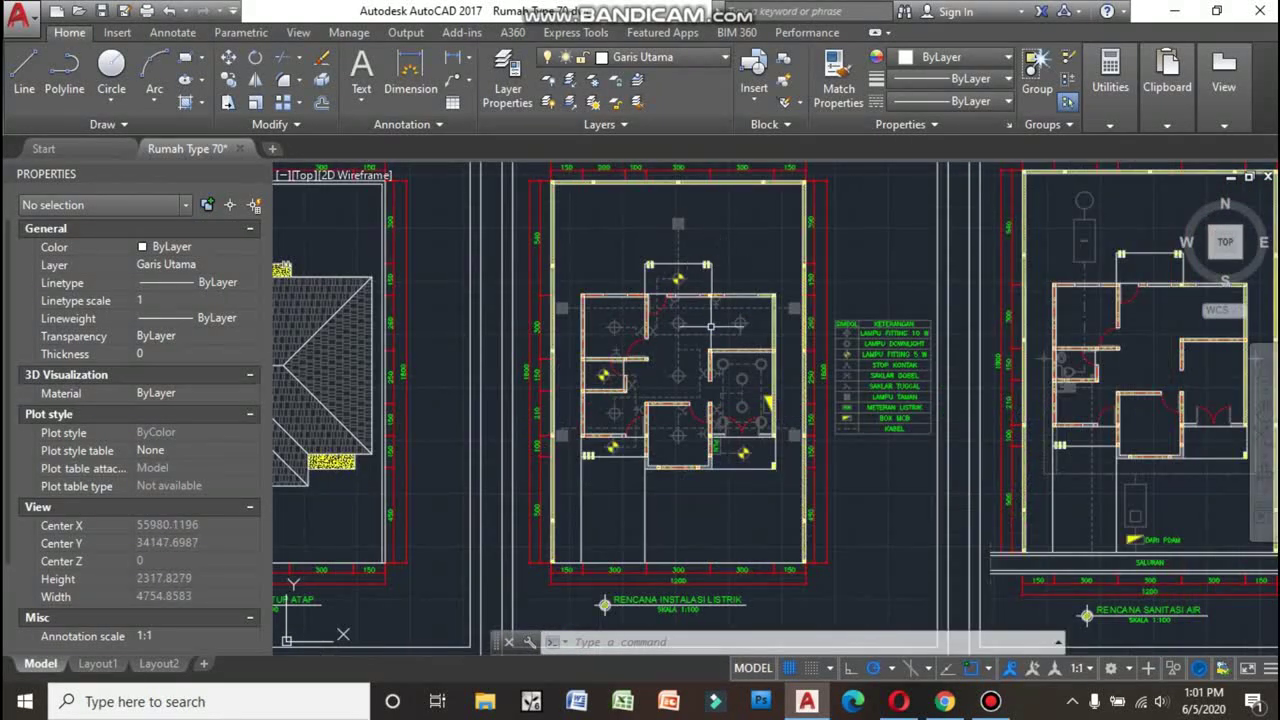
scroll(890, 355, up, 3)
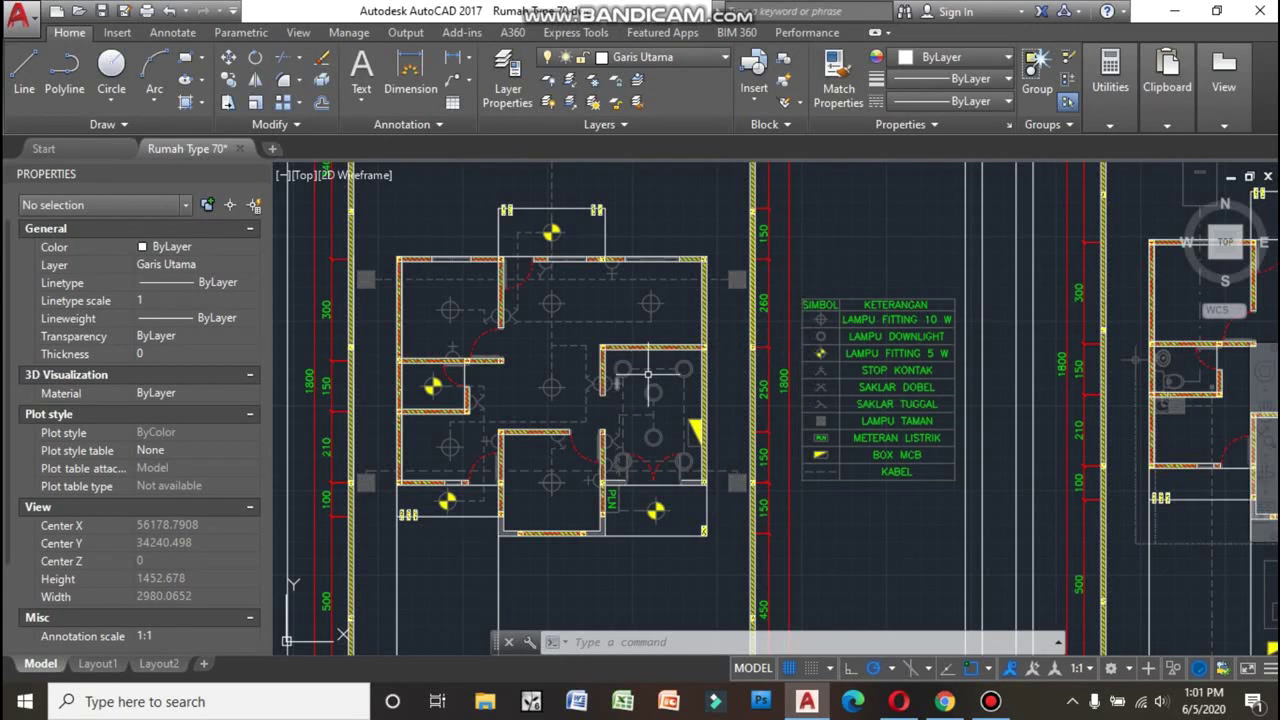
- Bring the RENCANA SANITASI AIR sanitation plan at SKALA 1:100 and its plumbing legend into view
mouse_move(681, 369)
middle_down()
mouse_move(760, 483)
mouse_move(744, 509)
middle_up()
scroll(700, 450, down, 5)
scroll(670, 430, up, 2)
scroll(656, 418, up, 2)
scroll(656, 418, down, 5)
- Zoom in and shift the RENCANA SANITASI AIR plan right to examine the SALURAN drain
scroll(723, 397, up, 4)
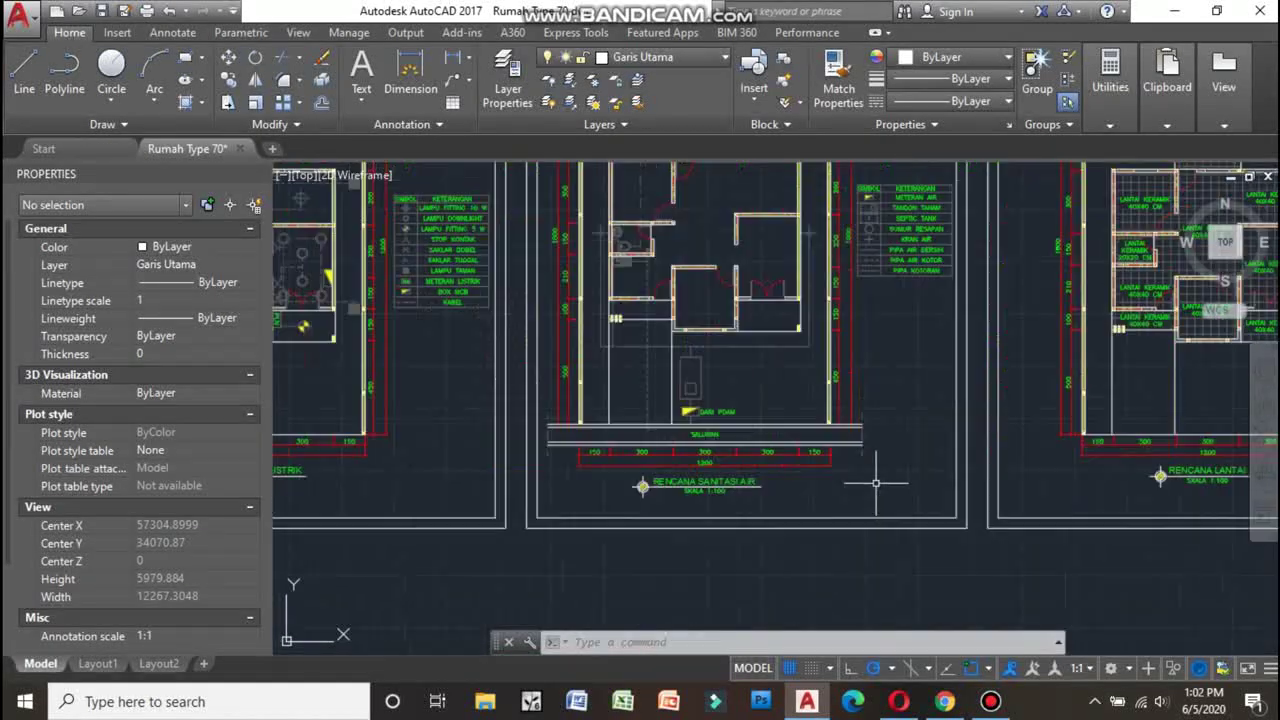
scroll(723, 397, up, 3)
mouse_move(723, 397)
middle_down()
mouse_move(897, 428)
mouse_move(660, 449)
mouse_move(877, 449)
mouse_move(856, 454)
middle_up()
scroll(706, 446, up, 2)
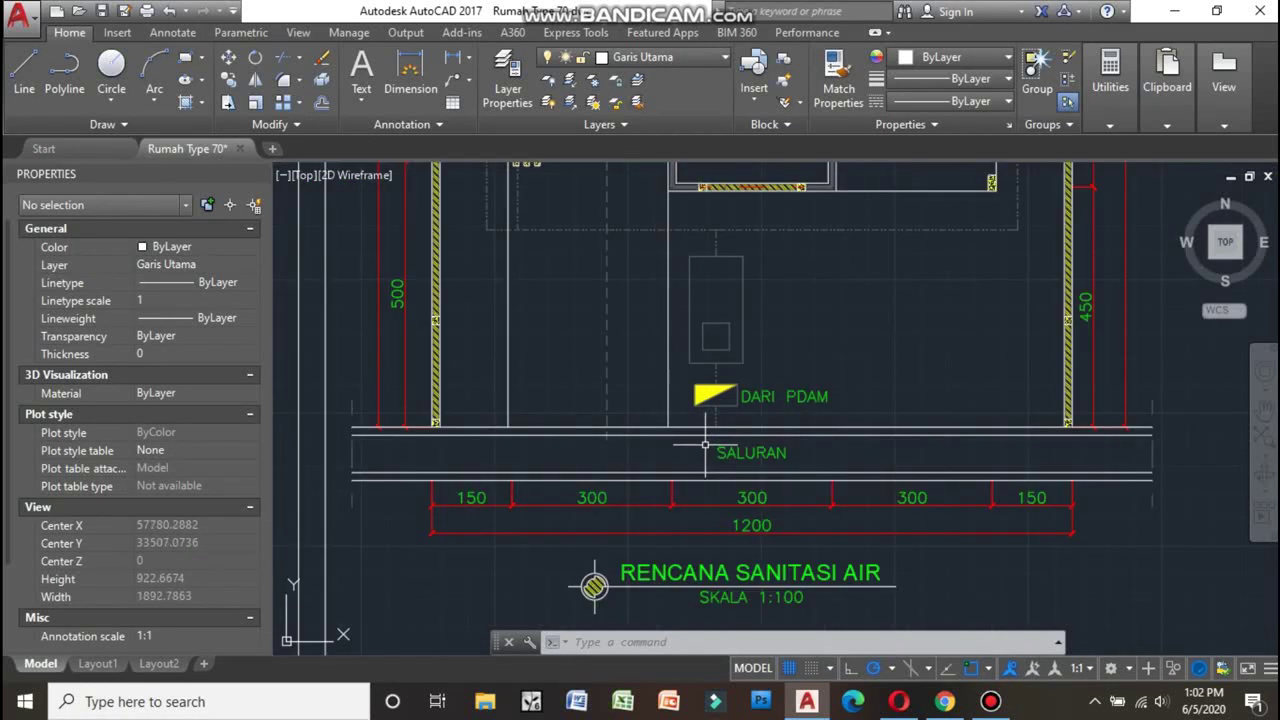
scroll(706, 446, down, 5)
scroll(700, 444, up, 5)
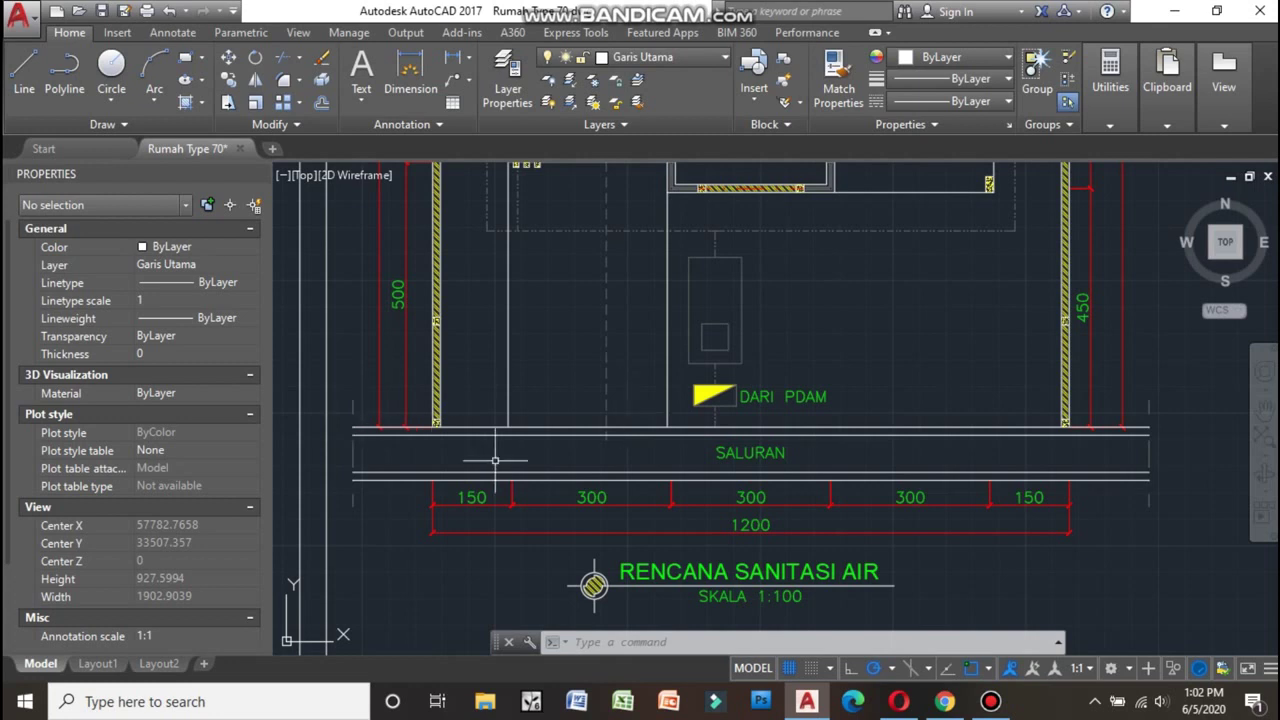
- Zoom in and out around the DARI PDAM water supply inlet
scroll(598, 451, down, 5)
scroll(795, 465, up, 5)
scroll(877, 437, down, 5)
scroll(737, 427, up, 5)
scroll(737, 427, down, 5)
scroll(737, 427, down, 2)
scroll(740, 440, up, 7)
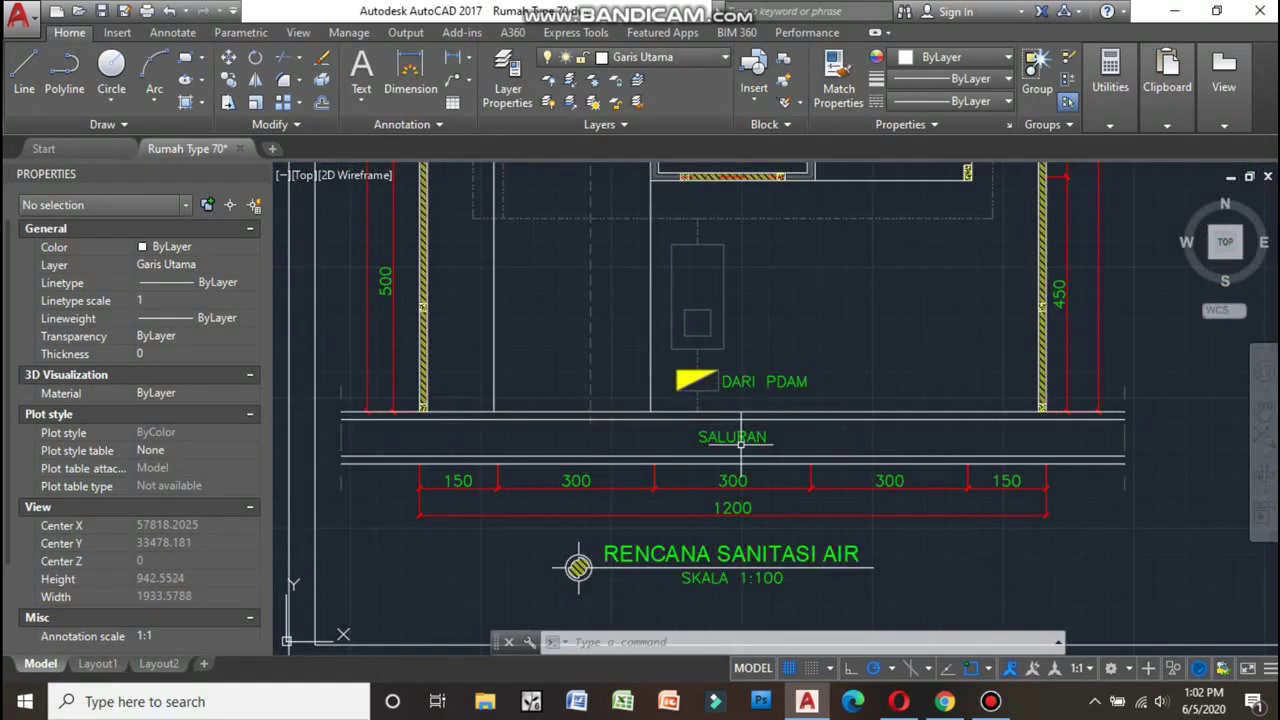
scroll(740, 440, down, 2)
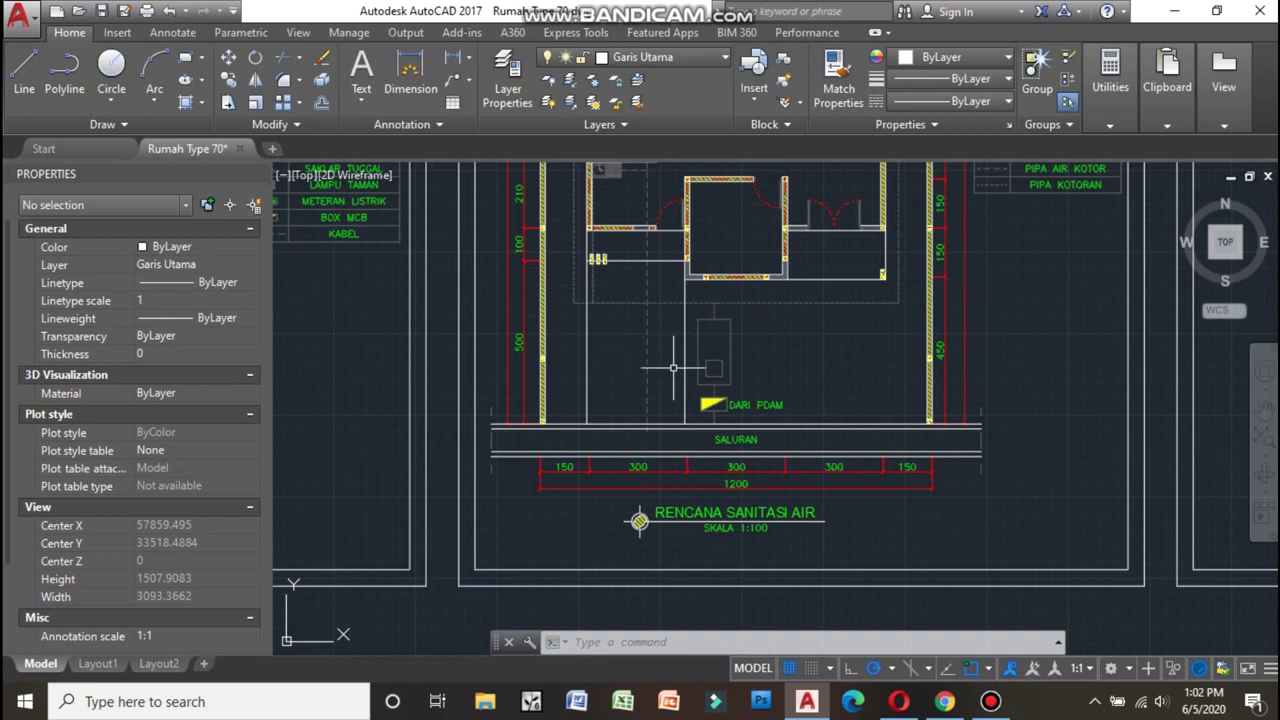
- Zoom in close on the bathroom area and its toilet
scroll(662, 490, up, 2)
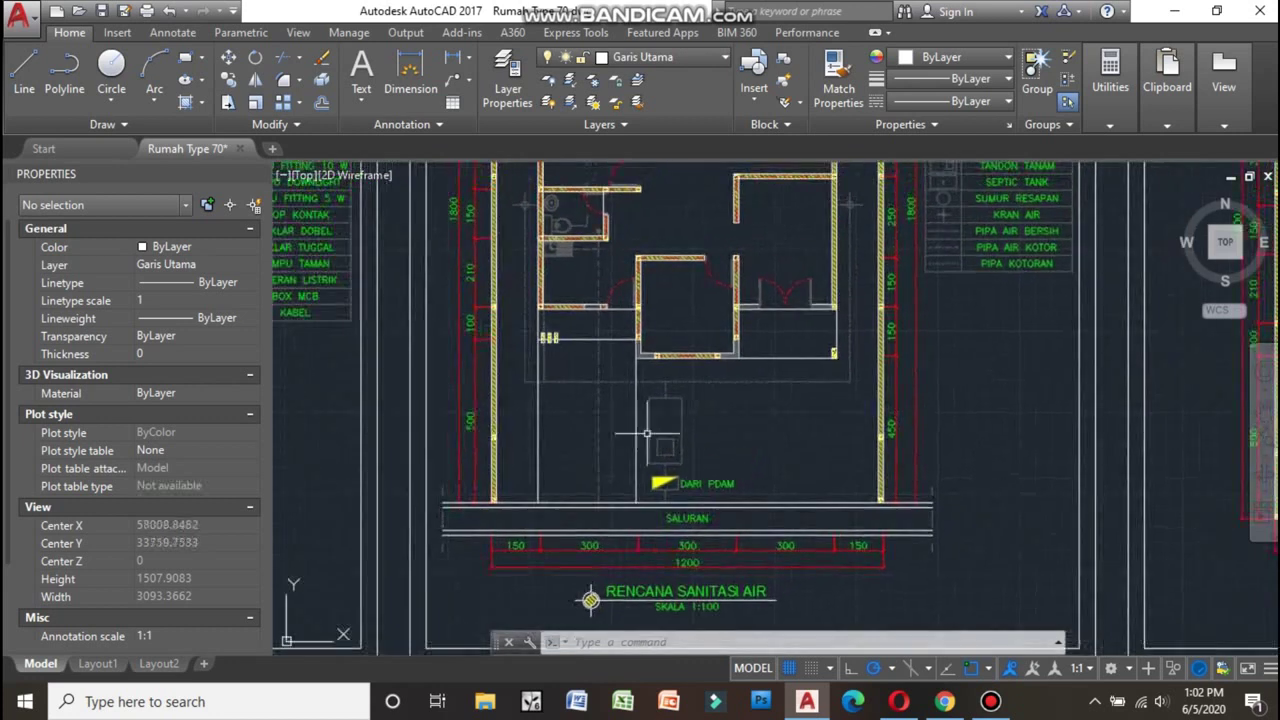
scroll(659, 517, up, 2)
scroll(704, 437, up, 1)
scroll(700, 540, up, 1)
scroll(672, 545, down, 2)
scroll(668, 555, up, 4)
scroll(660, 540, down, 3)
scroll(650, 450, down, 3)
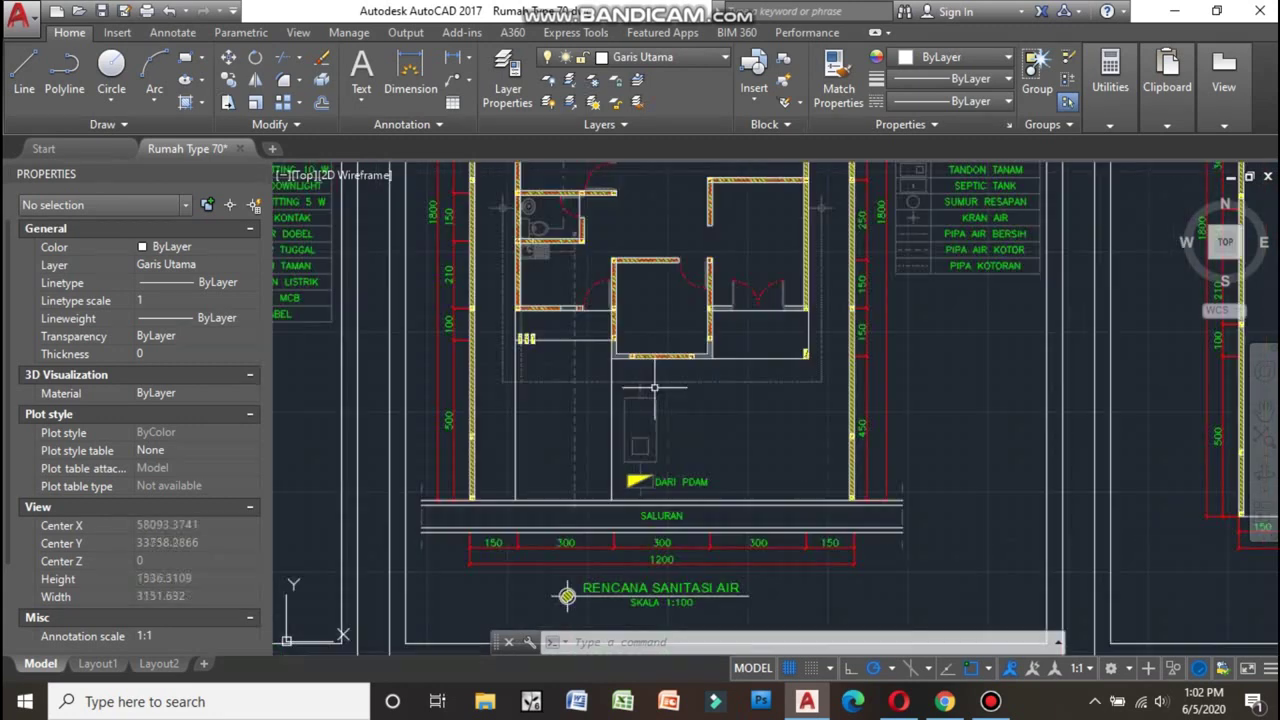
scroll(652, 383, up, 4)
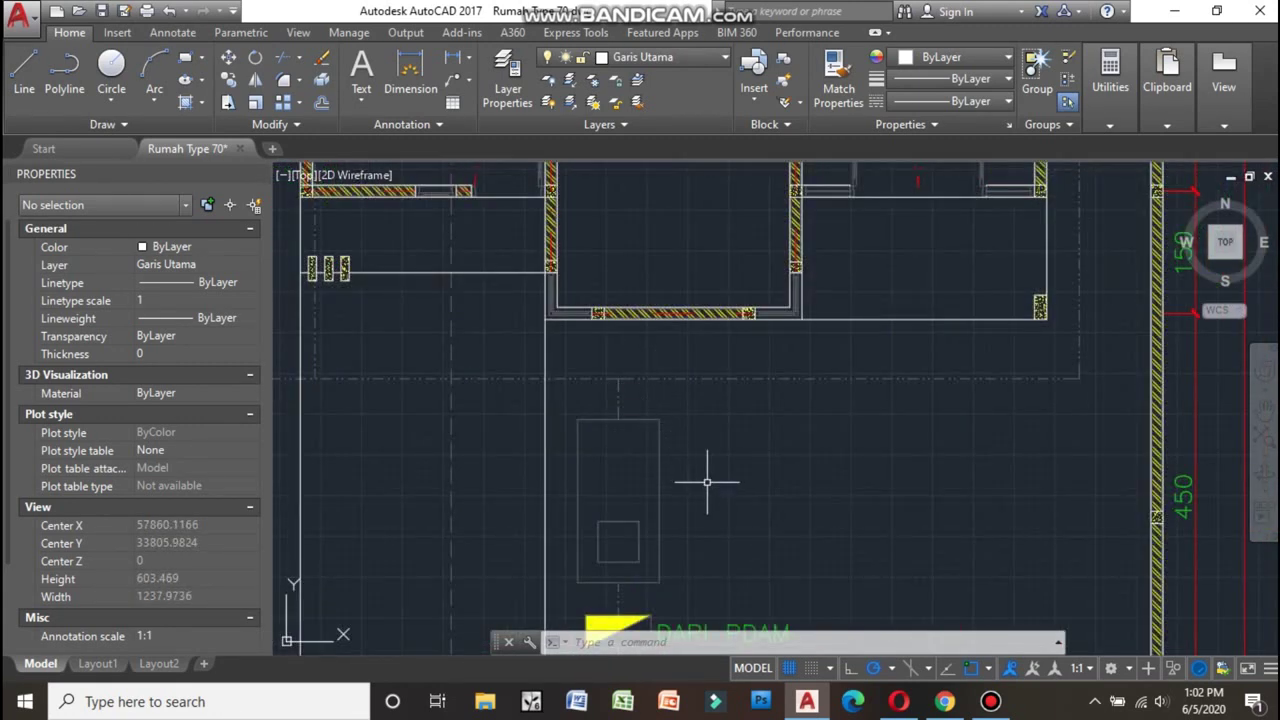
scroll(706, 482, down, 2)
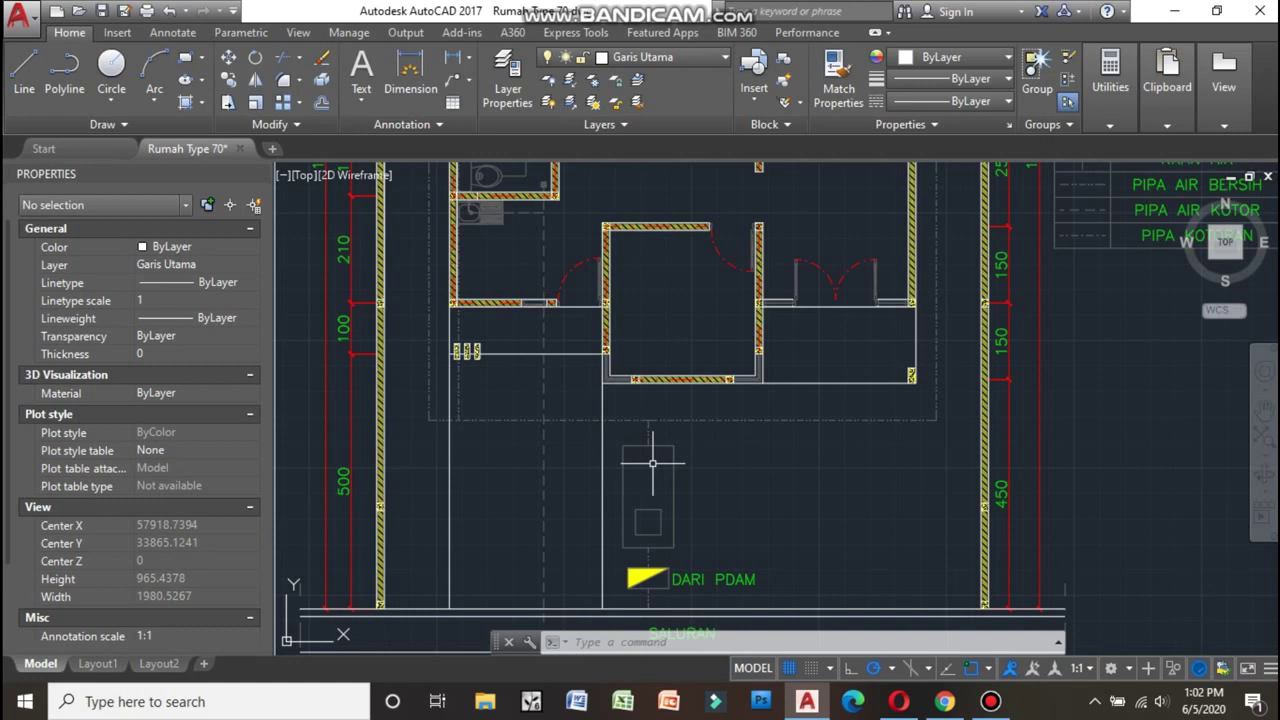
scroll(683, 446, down, 2)
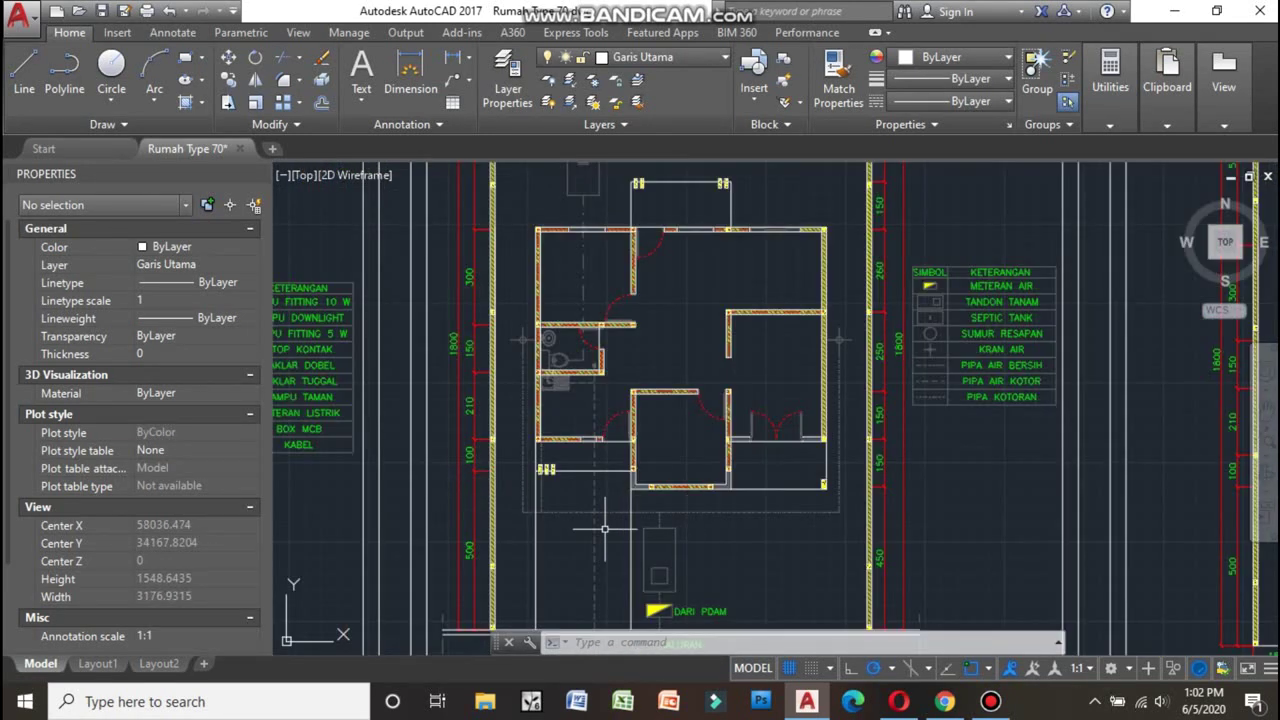
- Shift the plumbing plan up to inspect the bathroom and lower rooms
scroll(511, 309, up, 6)
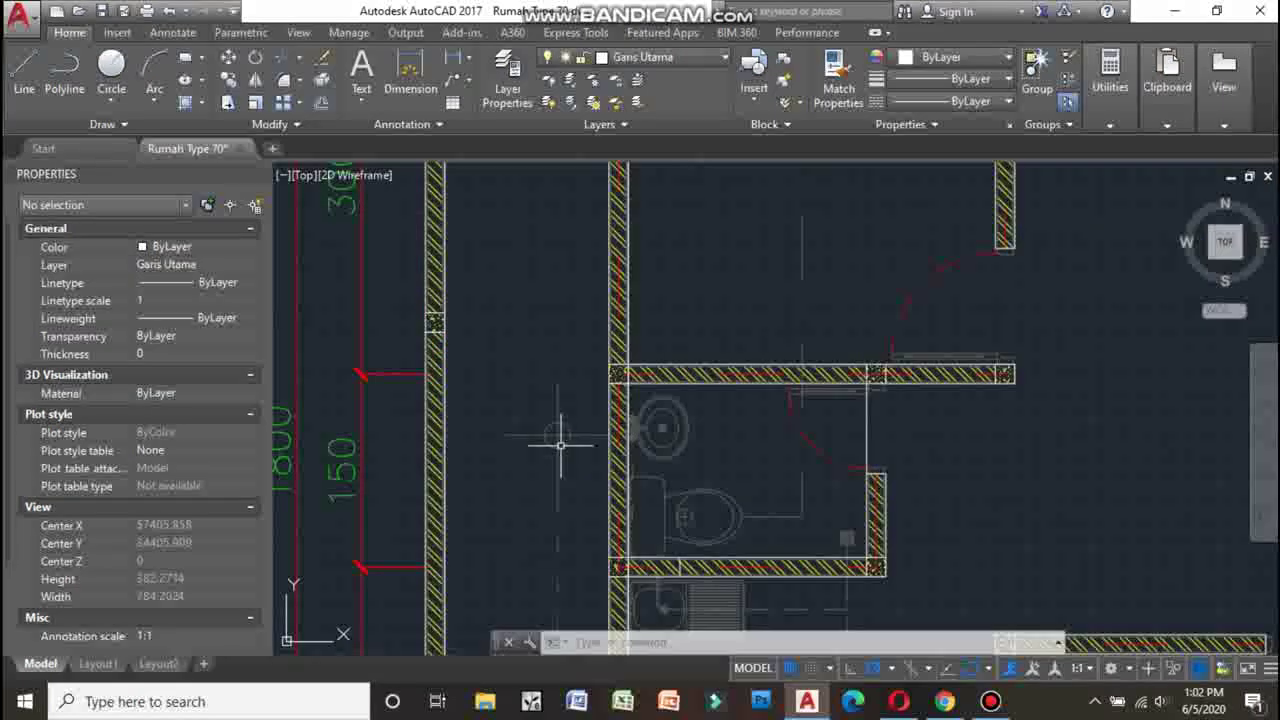
scroll(565, 410, down, 10)
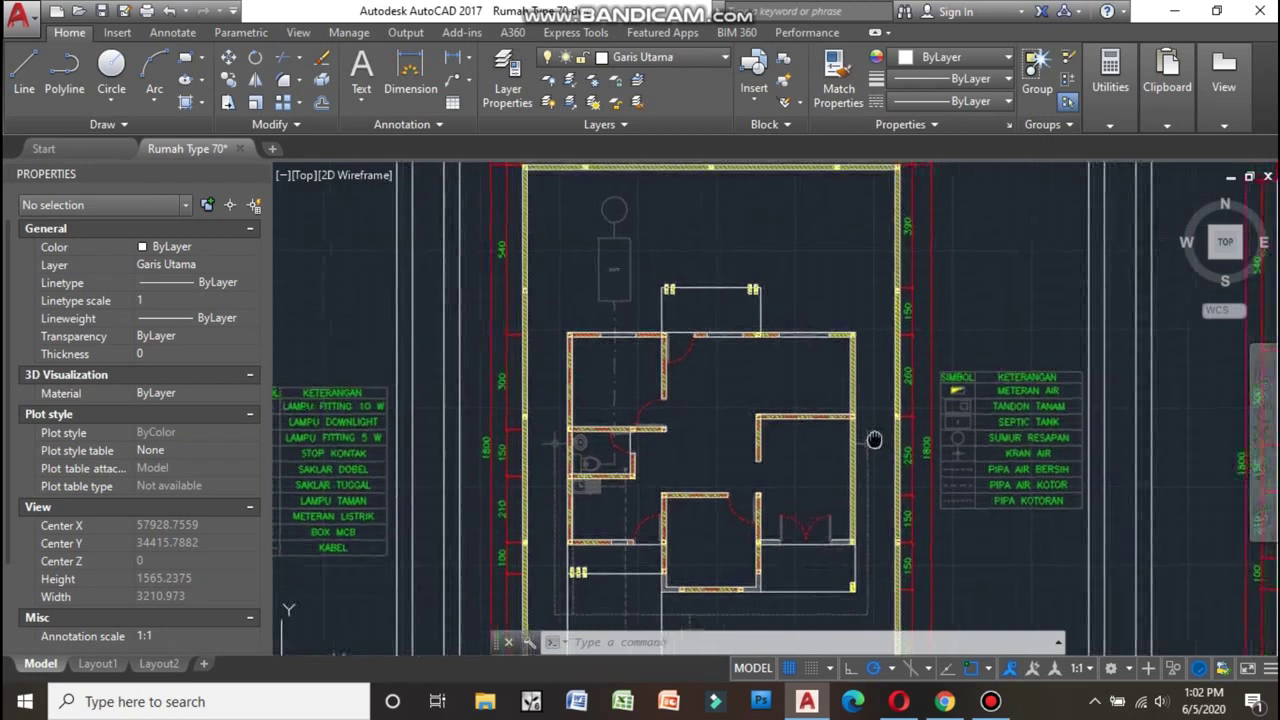
middle_drag(876, 401, 780, 311)
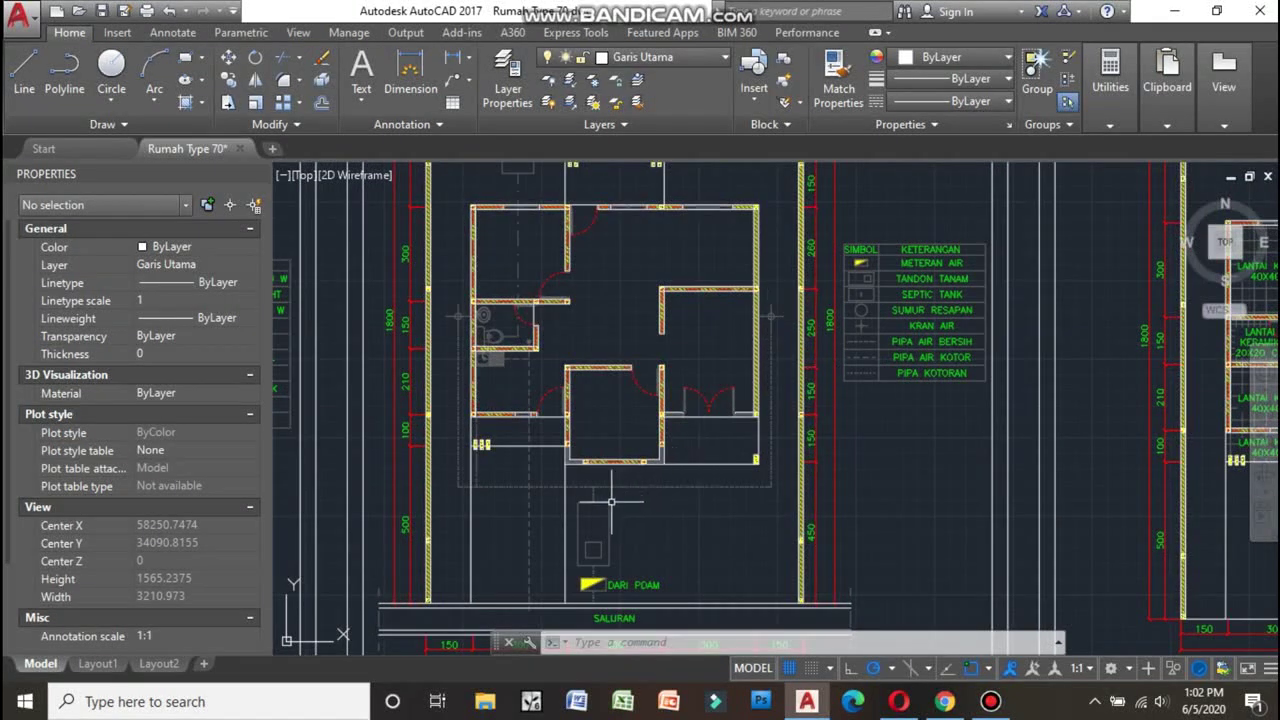
scroll(611, 500, up, 5)
scroll(662, 407, up, 1)
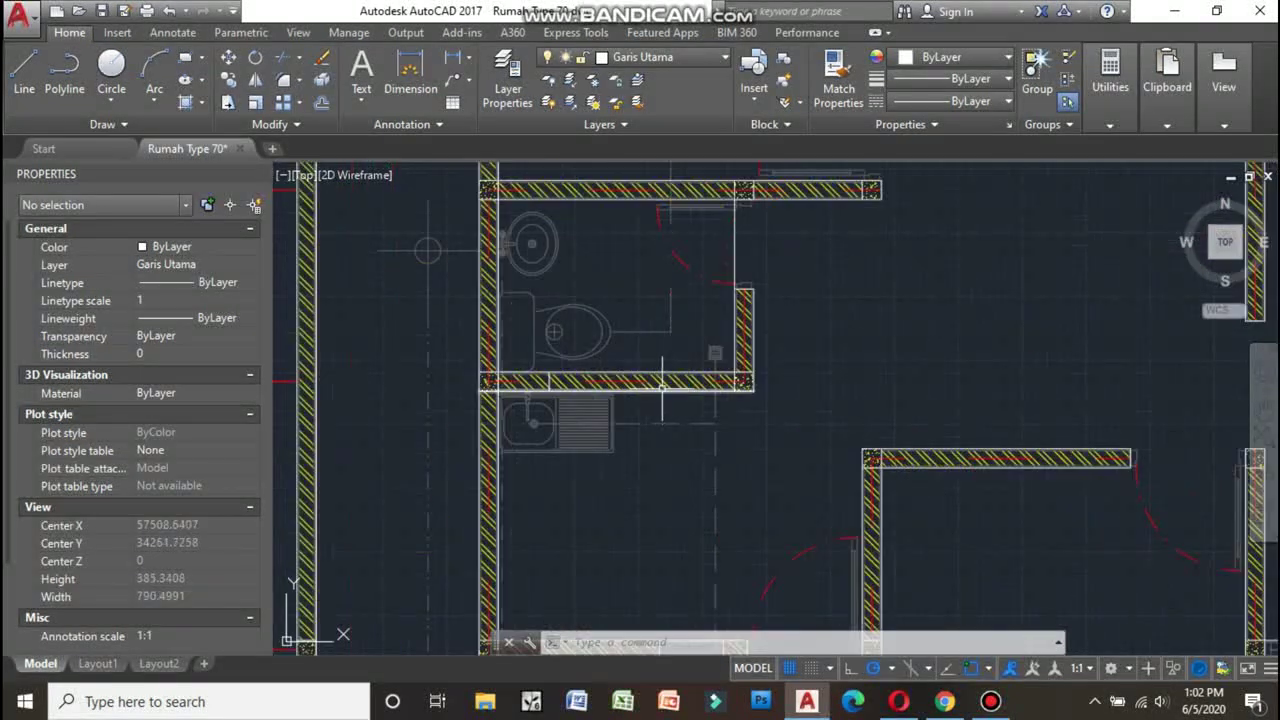
scroll(675, 420, up, 1)
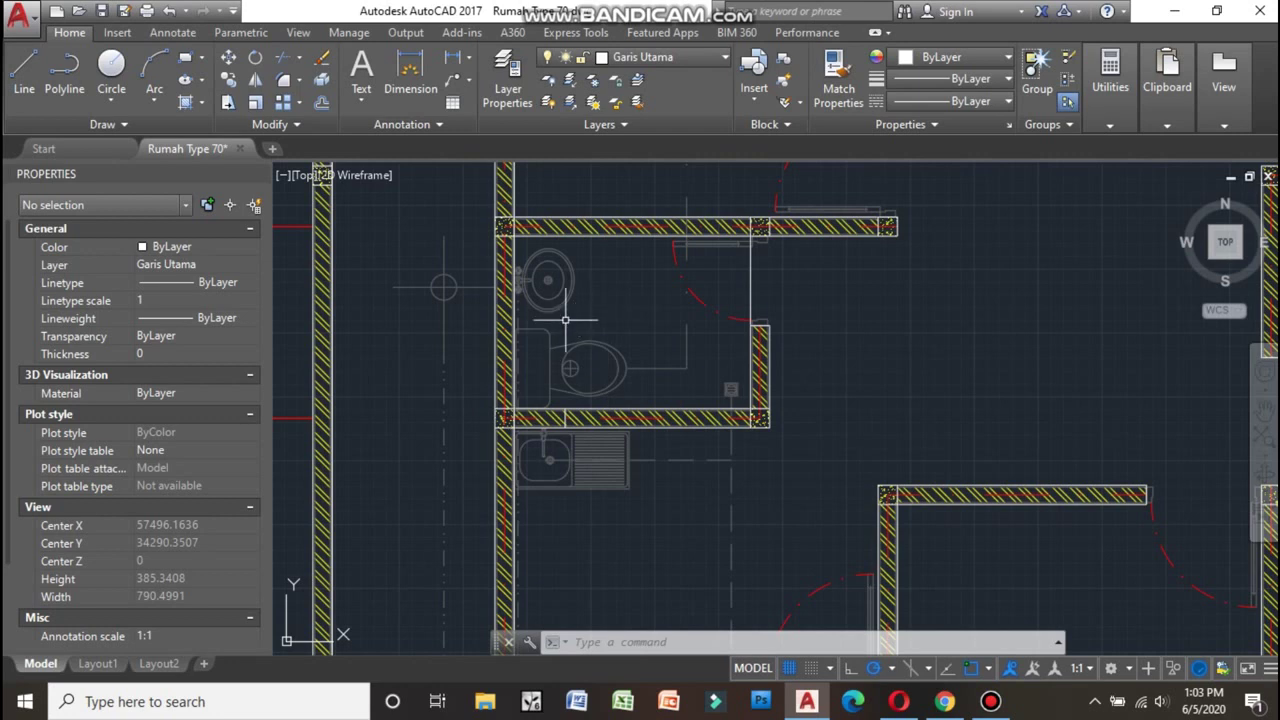
scroll(655, 508, down, 3)
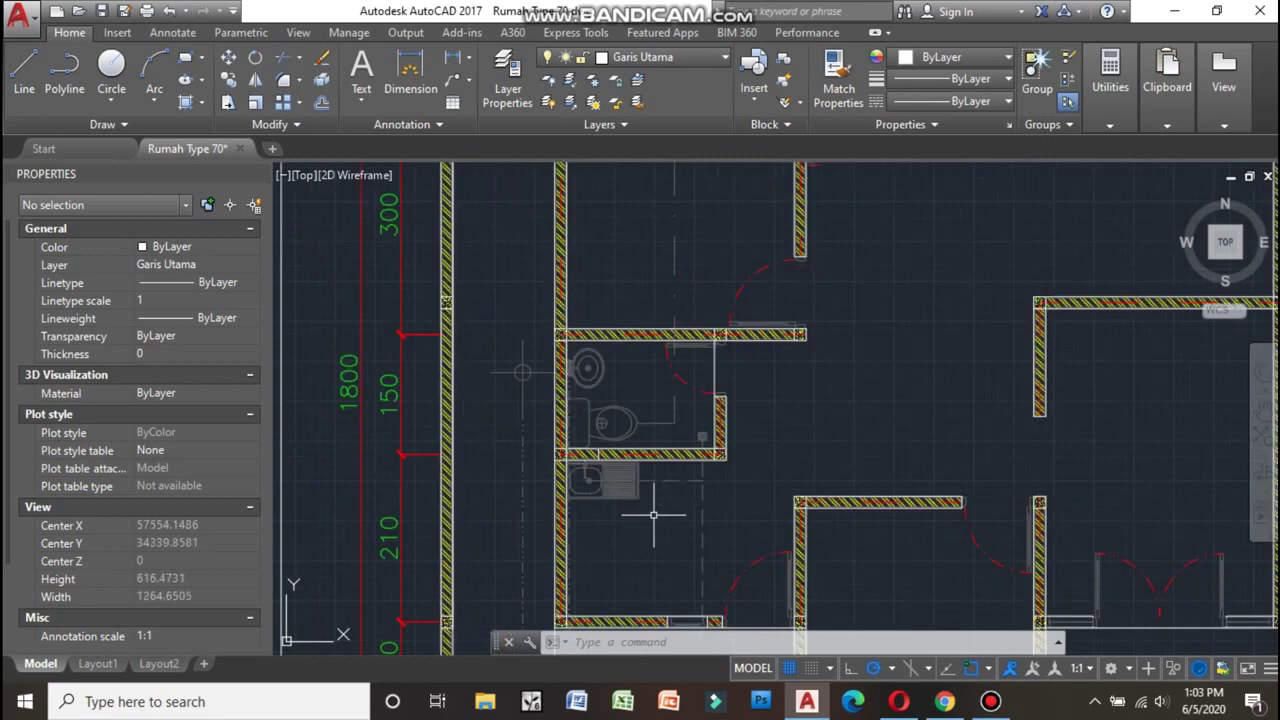
scroll(661, 511, down, 3)
- Review the legend's pipe entries: KRAN AIR, PIPA AIR BERSIH, PIPA AIR KOTOR, PIPA KOTORAN
scroll(709, 282, up, 3)
scroll(626, 294, up, 2)
scroll(671, 409, down, 5)
scroll(662, 418, up, 3)
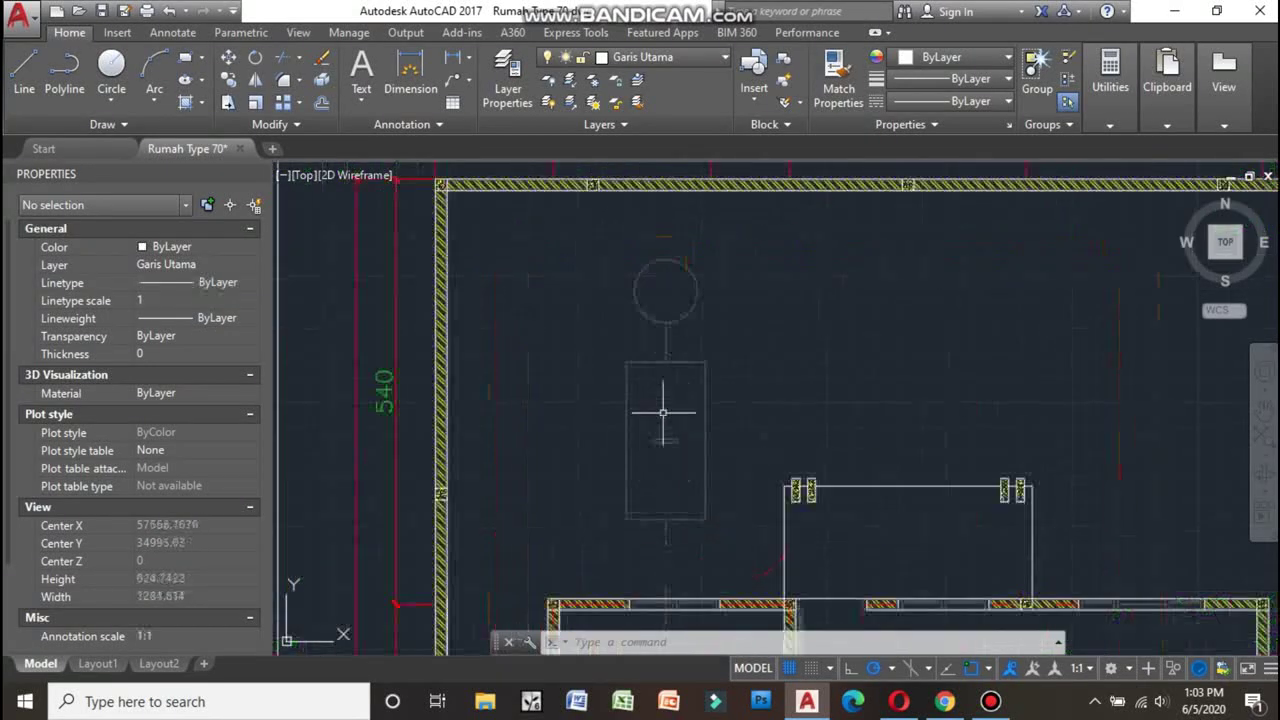
scroll(665, 410, down, 3)
scroll(880, 405, up, 3)
scroll(490, 502, down, 1)
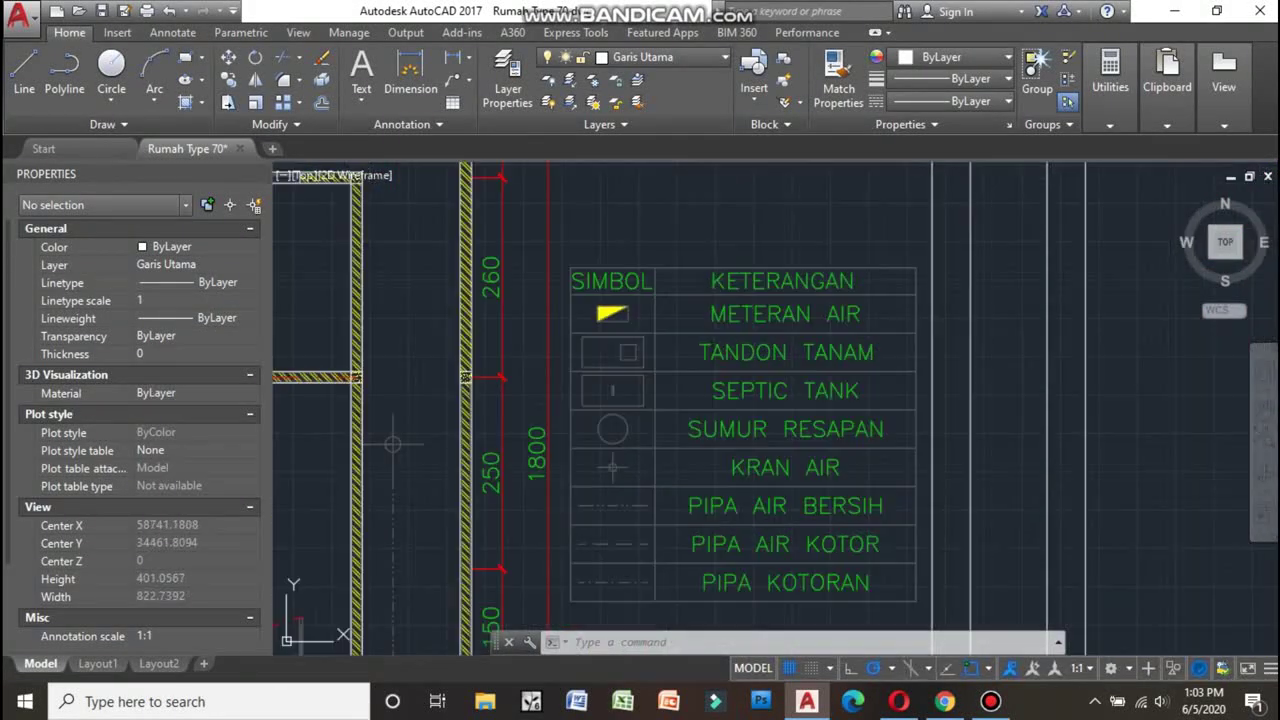
scroll(595, 327, down, 3)
scroll(700, 432, up, 2)
scroll(700, 423, up, 5)
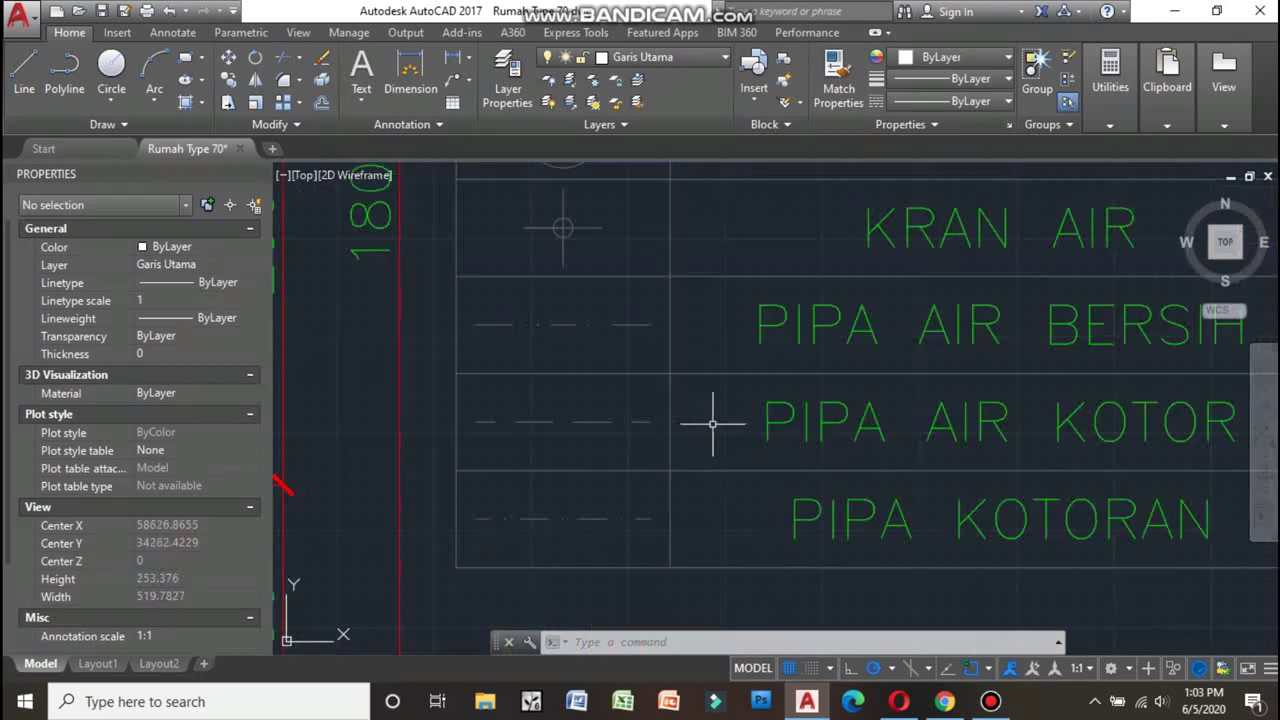
scroll(595, 340, down, 2)
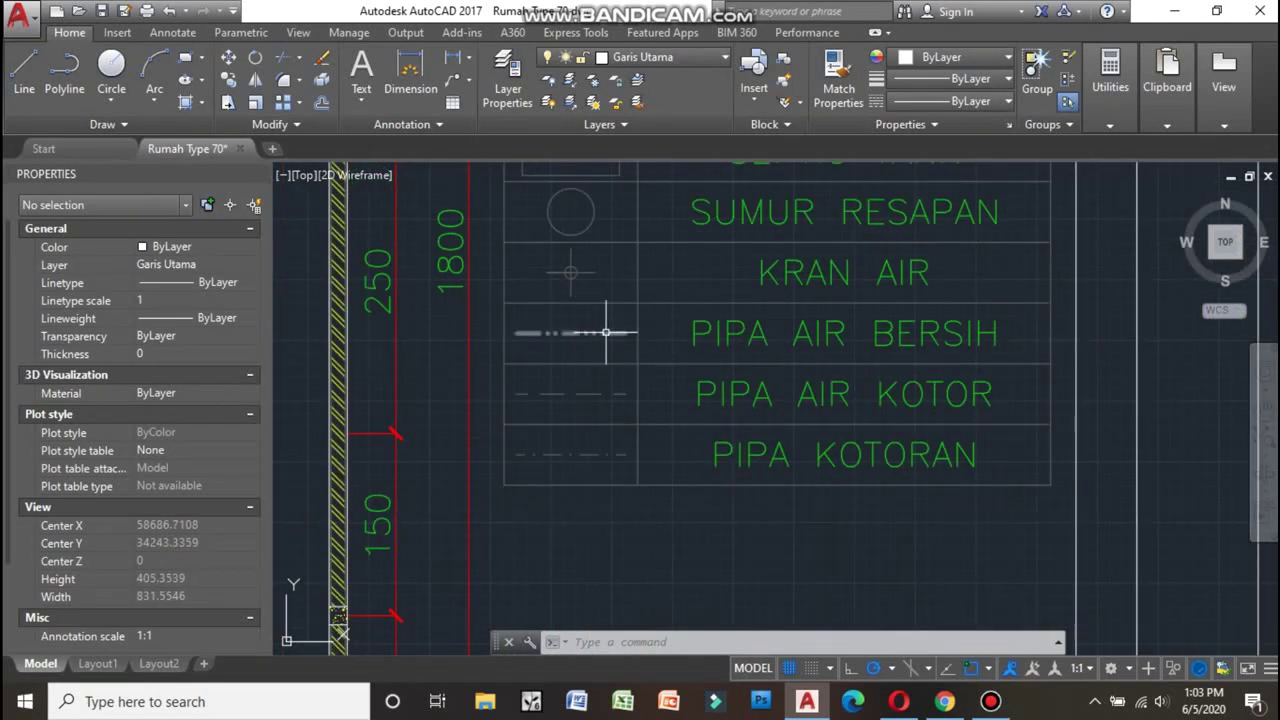
scroll(605, 332, up, 2)
scroll(660, 354, down, 2)
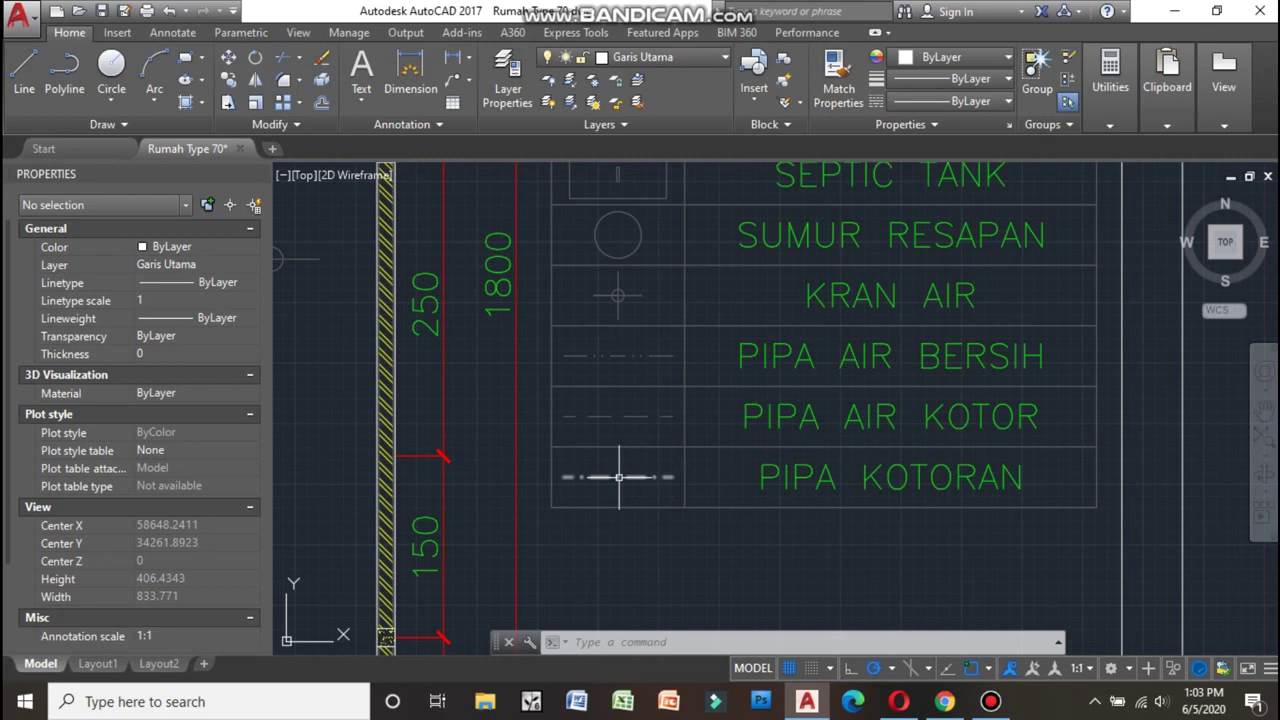
- Zoom out to the full sheet set, bringing the Rencana Lantai sheet into view
scroll(679, 431, down, 2)
scroll(665, 449, down, 4)
scroll(665, 449, down, 4)
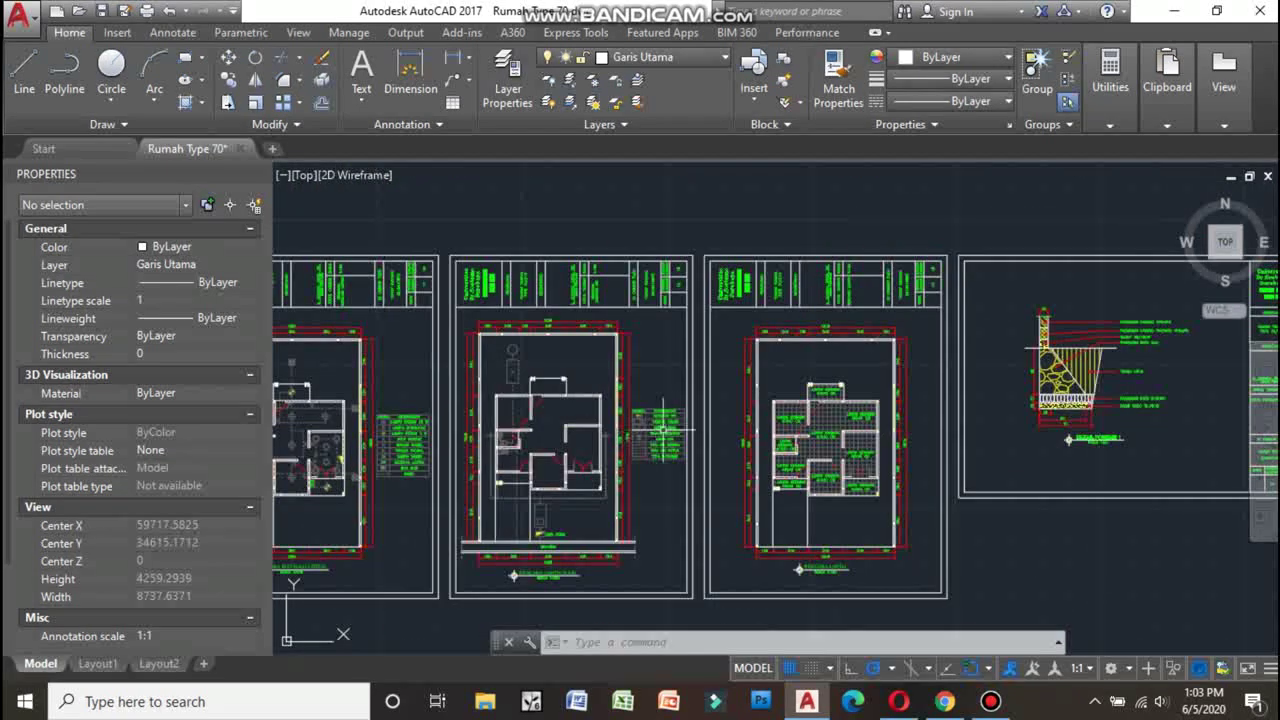
scroll(844, 453, up, 2)
scroll(840, 460, down, 5)
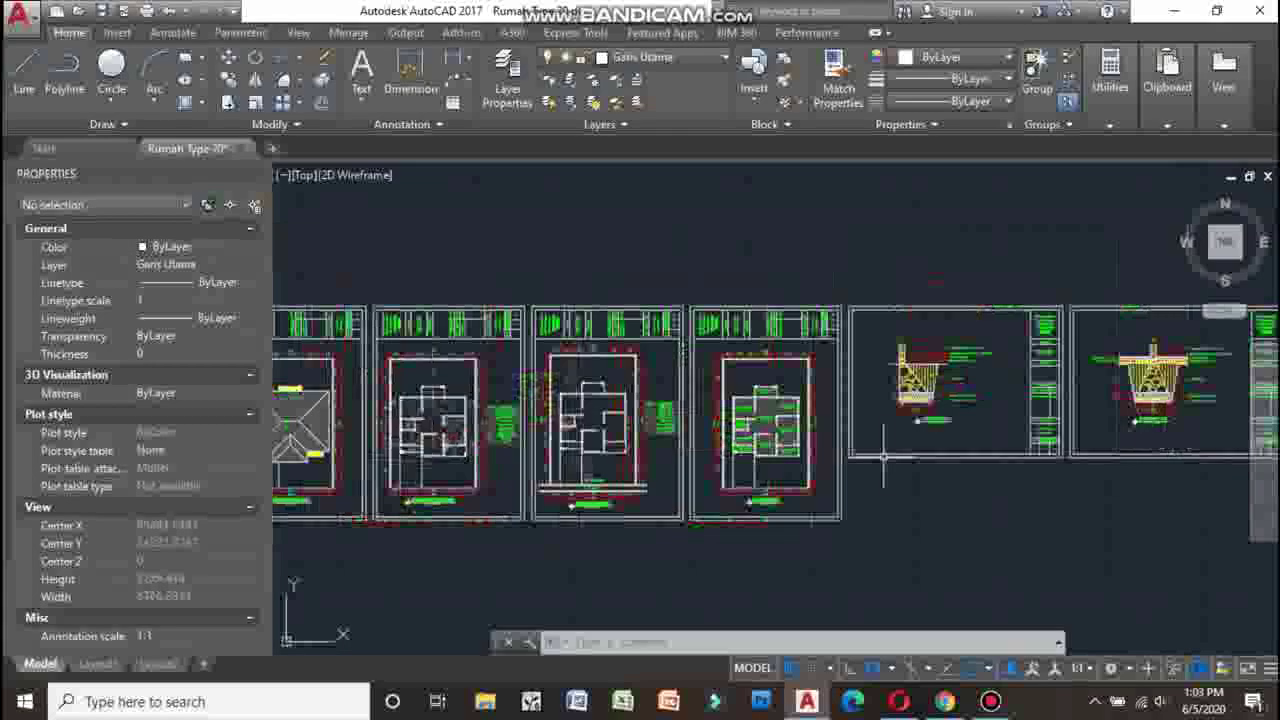
scroll(840, 470, up, 8)
- Recentre the Rencana Lantai floor-finish plan and adjust the zoom
middle_drag(878, 471, 766, 451)
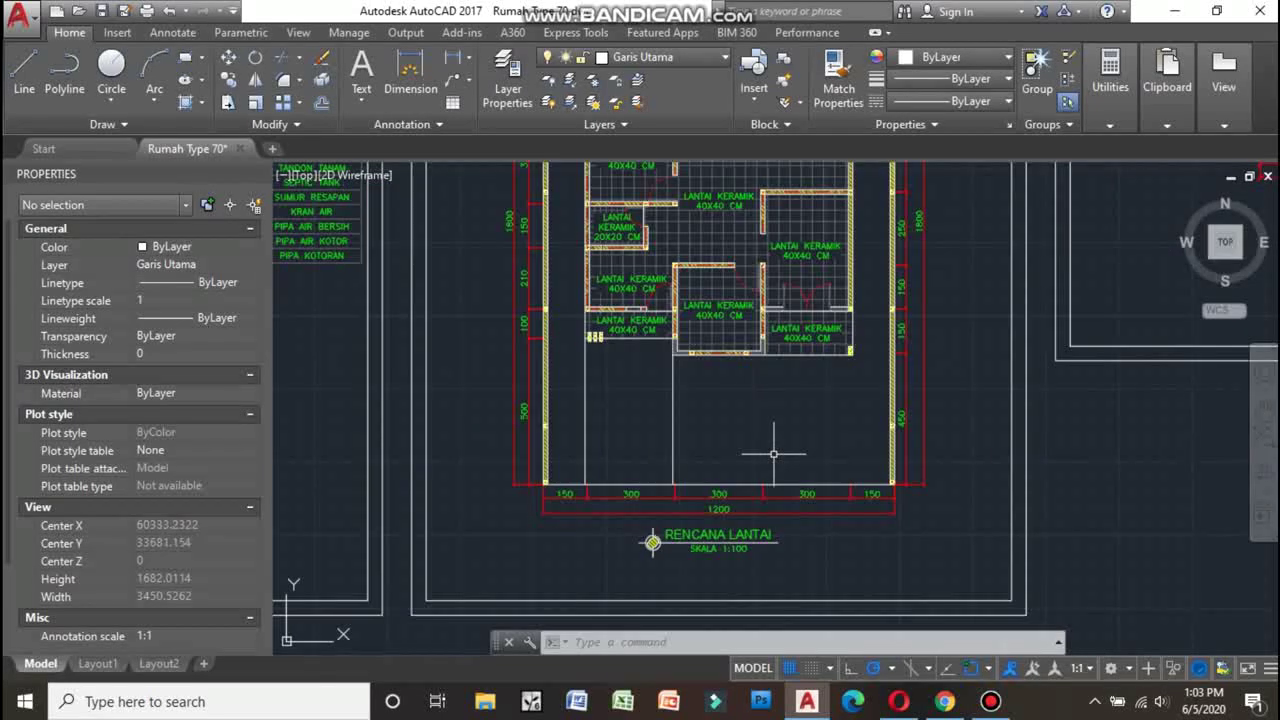
middle_drag(751, 403, 735, 427)
scroll(731, 603, down, 2)
scroll(731, 605, down, 2)
scroll(720, 610, up, 6)
scroll(784, 430, up, 2)
scroll(784, 440, down, 1)
scroll(772, 515, down, 1)
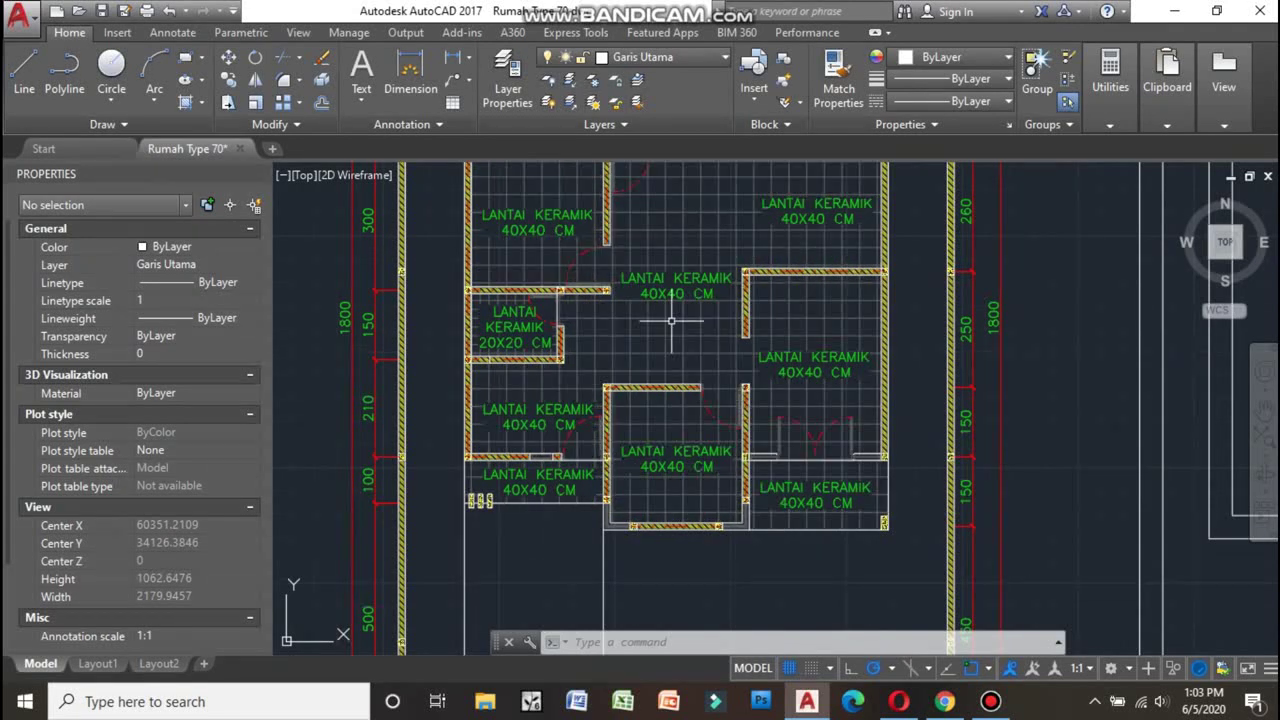
- Shift to the upper rooms and zoom around the ceramic tile labels
middle_drag(605, 318, 614, 386)
scroll(648, 350, down, 3)
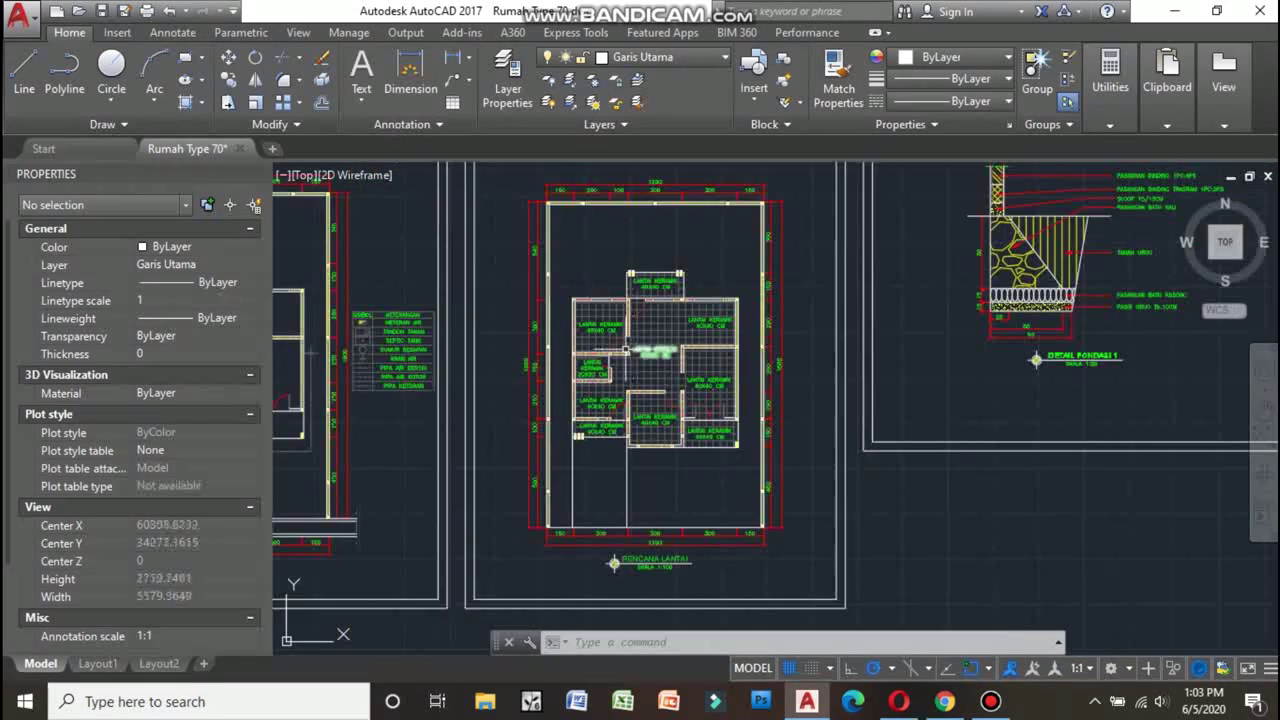
scroll(617, 358, up, 5)
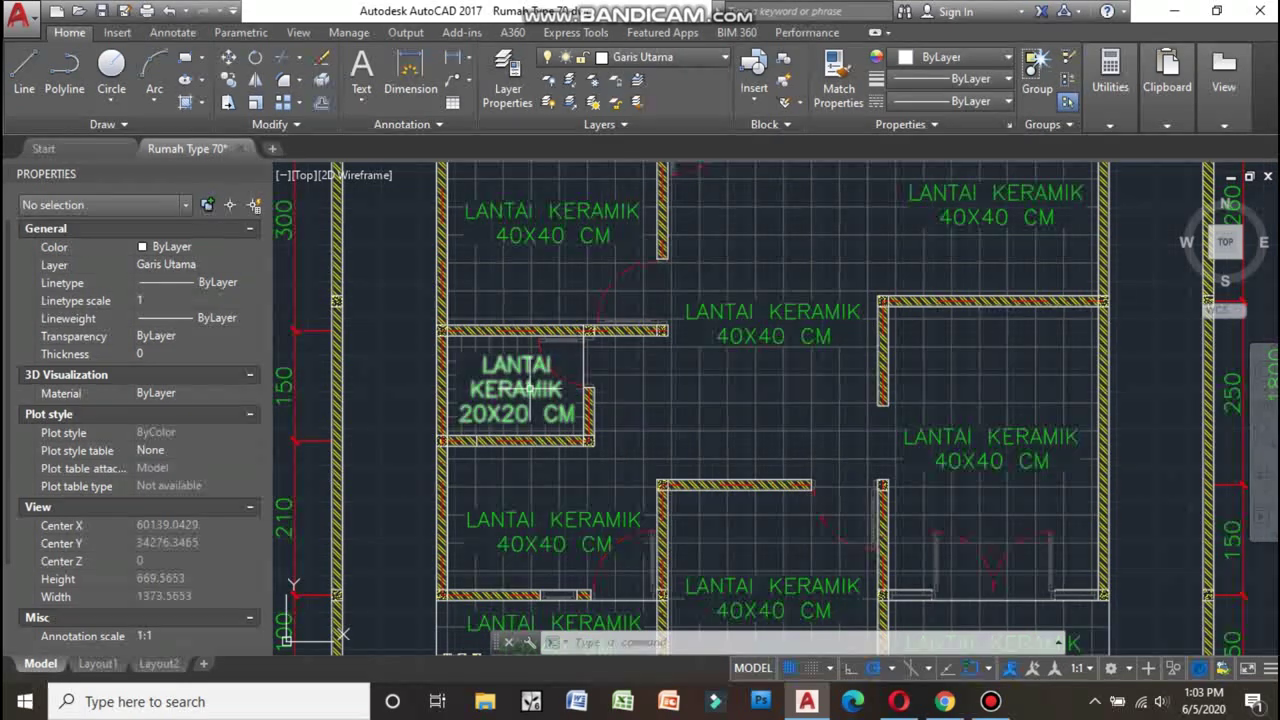
scroll(592, 389, down, 8)
scroll(585, 388, up, 8)
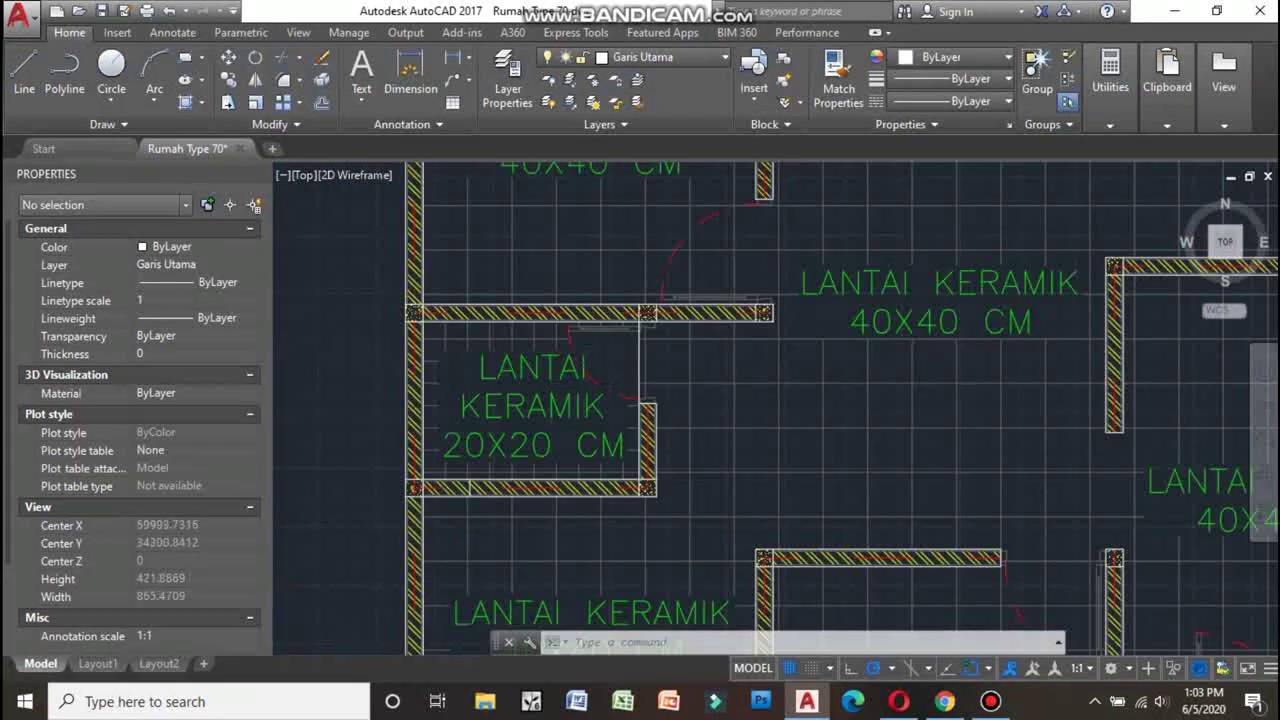
scroll(577, 386, down, 5)
scroll(648, 437, up, 5)
scroll(642, 430, down, 5)
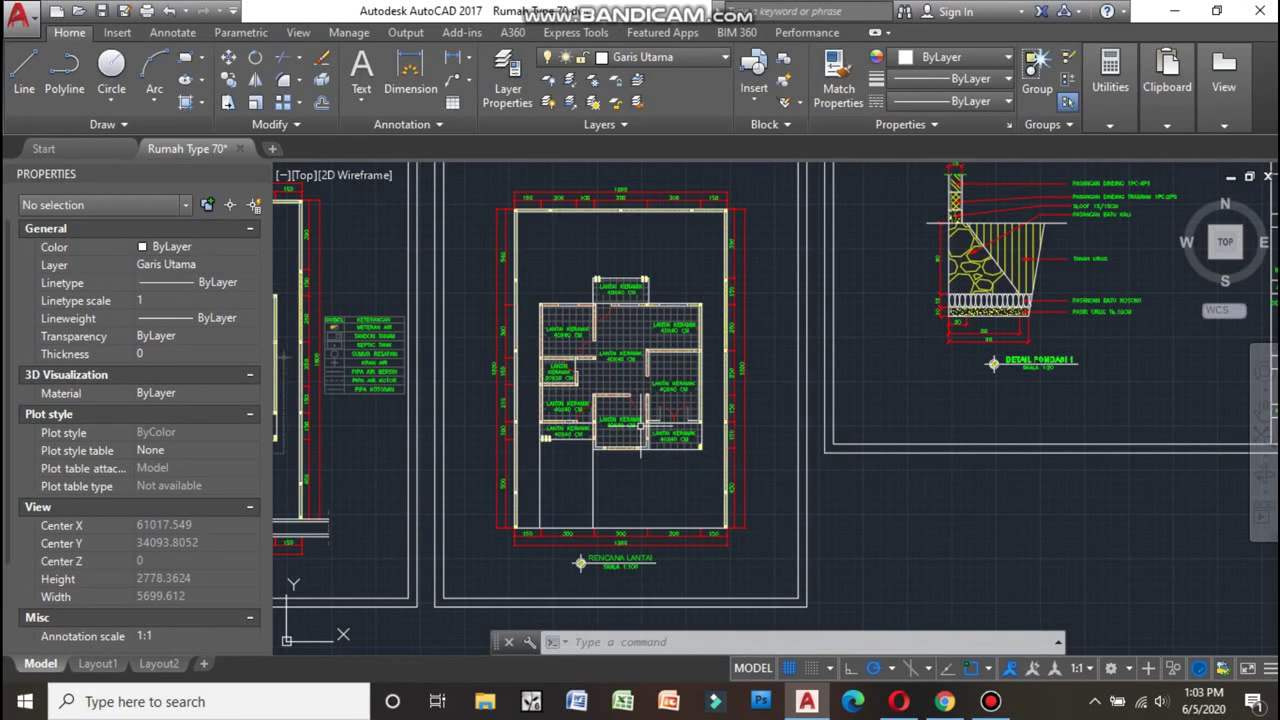
scroll(641, 432, down, 2)
scroll(650, 400, up, 3)
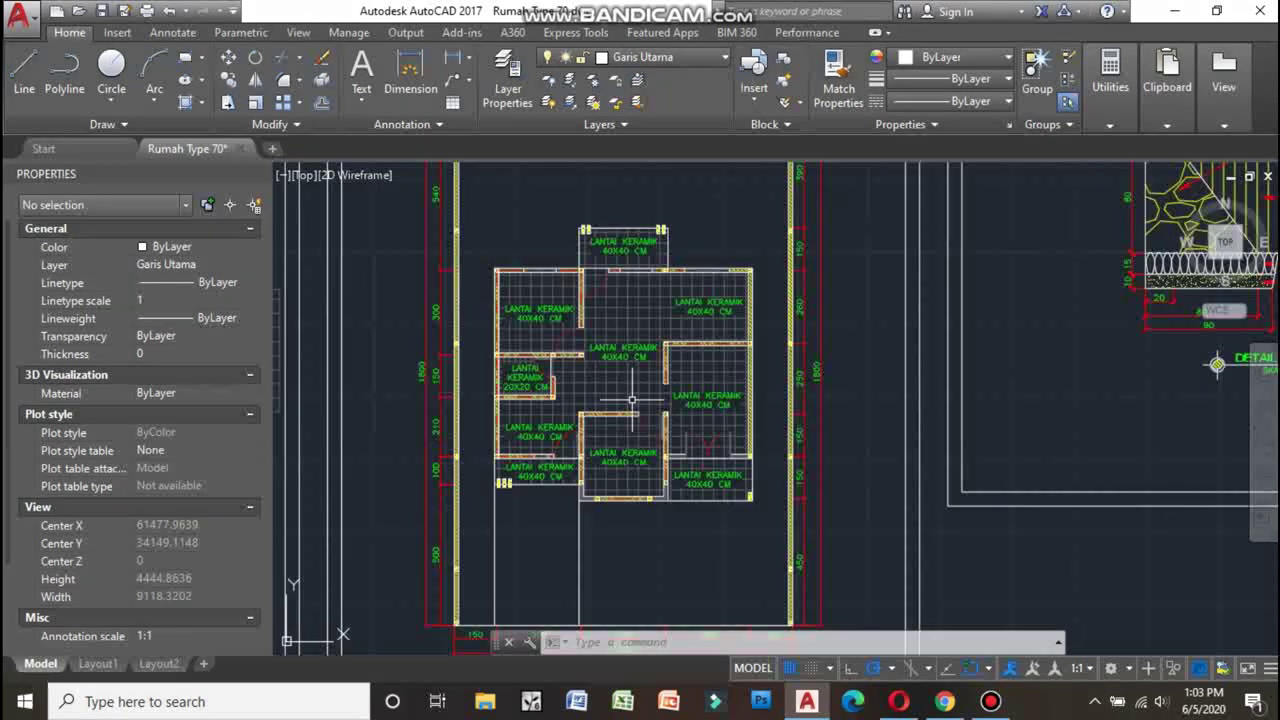
scroll(689, 275, down, 2)
scroll(689, 275, up, 2)
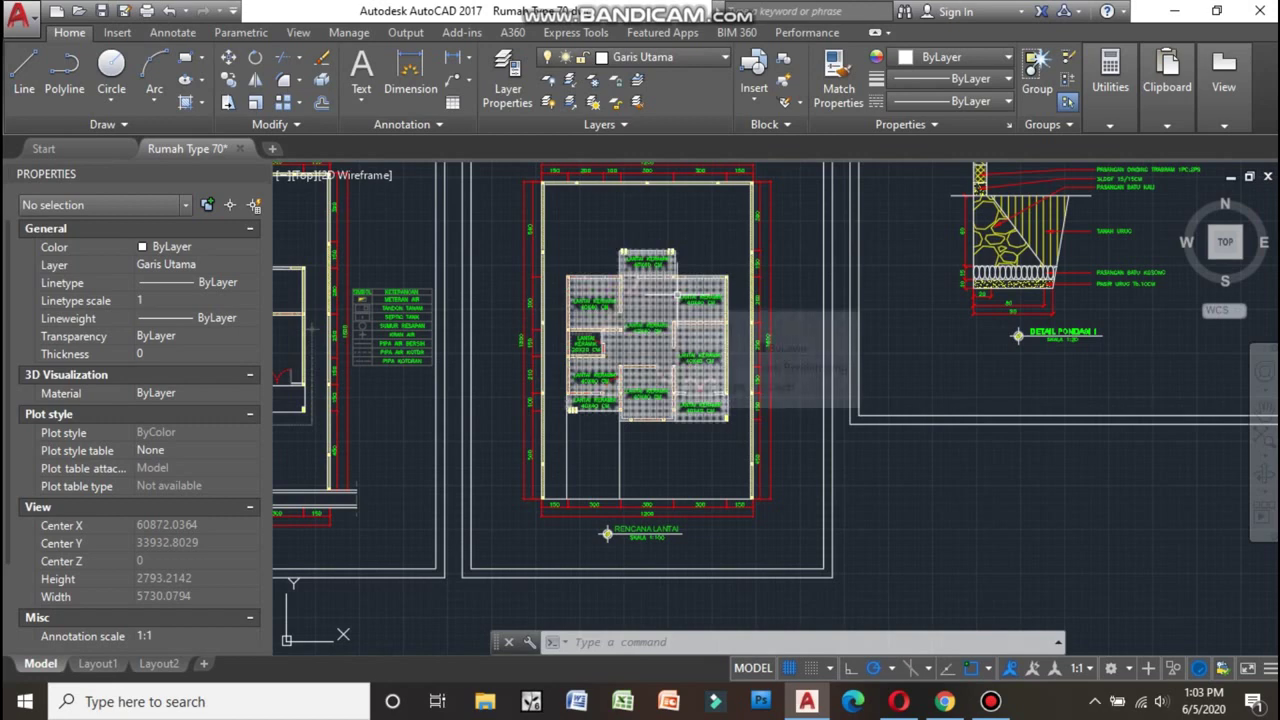
scroll(695, 315, down, 2)
- Recentre the sheet and zoom onto DETAIL PONDASI 1 at SKALA 1:20
mouse_move(680, 300)
middle_down()
mouse_move(537, 333)
mouse_move(681, 322)
mouse_move(605, 305)
middle_up()
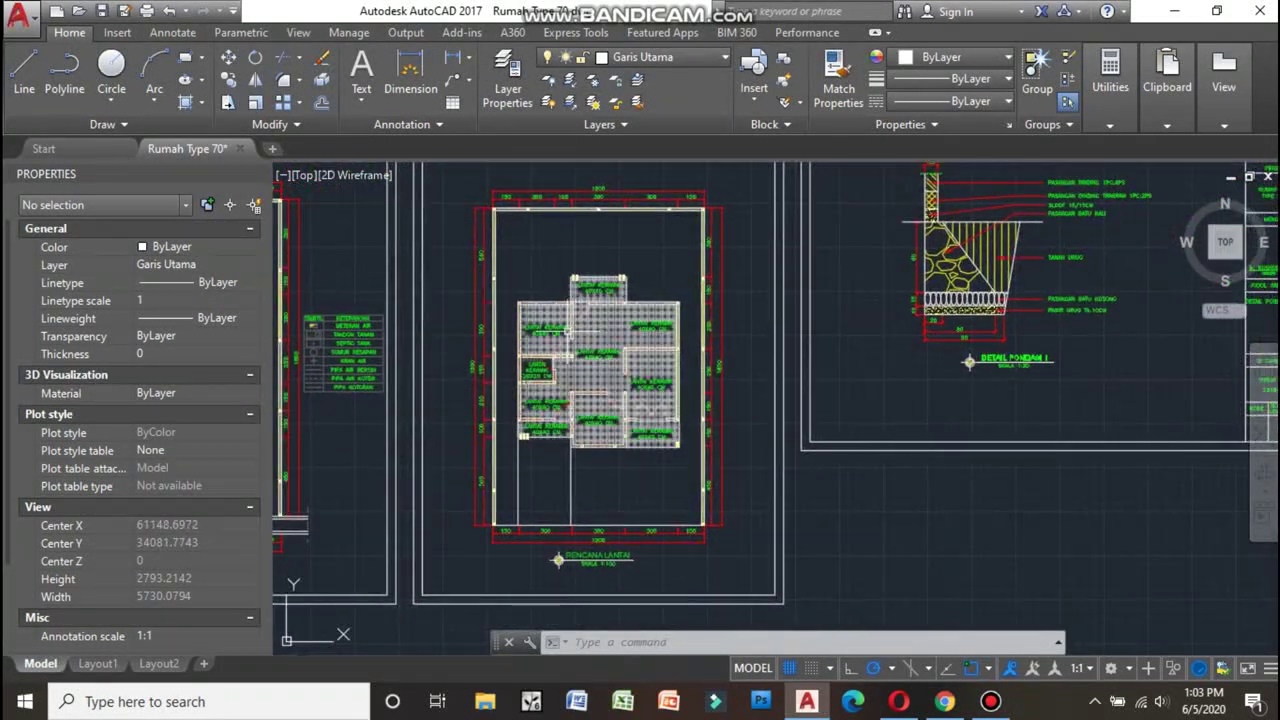
scroll(605, 310, down, 1)
scroll(600, 330, down, 1)
scroll(885, 225, up, 4)
- Centre Detail Pondasi 1 and zoom around its SLOOF and PASANGAN BATU KALI layers
scroll(880, 240, up, 2)
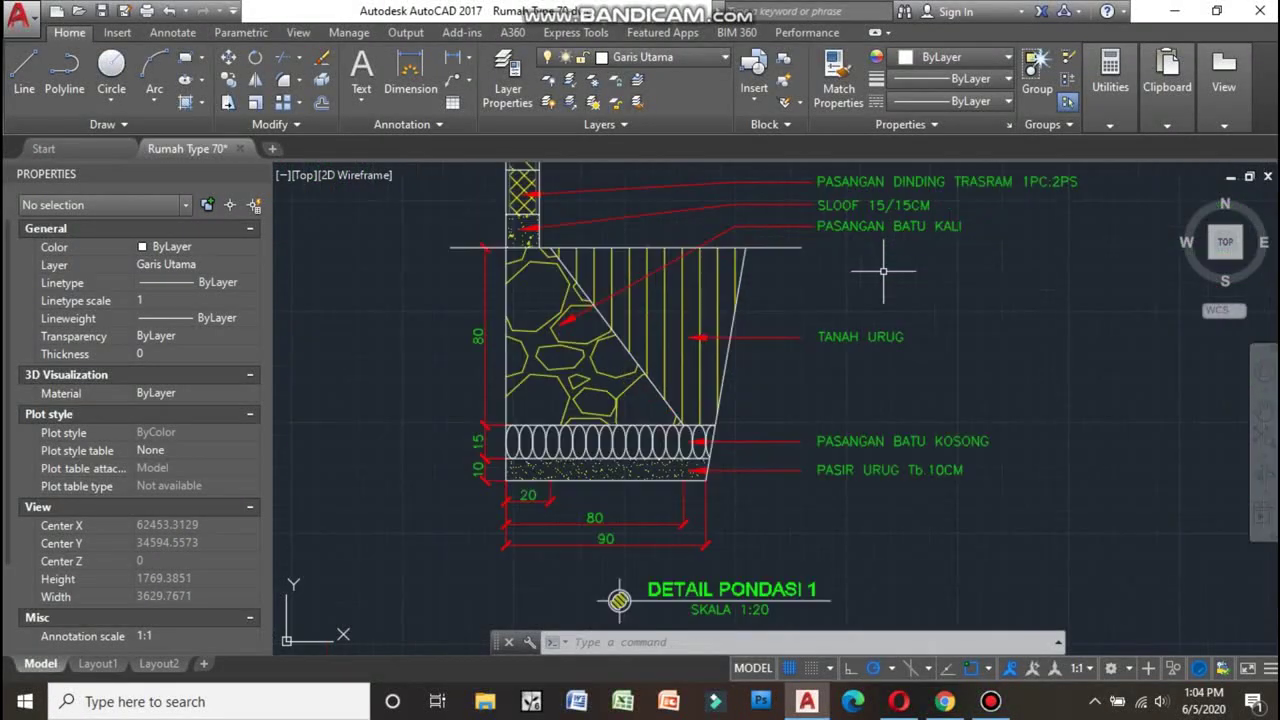
middle_drag(873, 271, 840, 304)
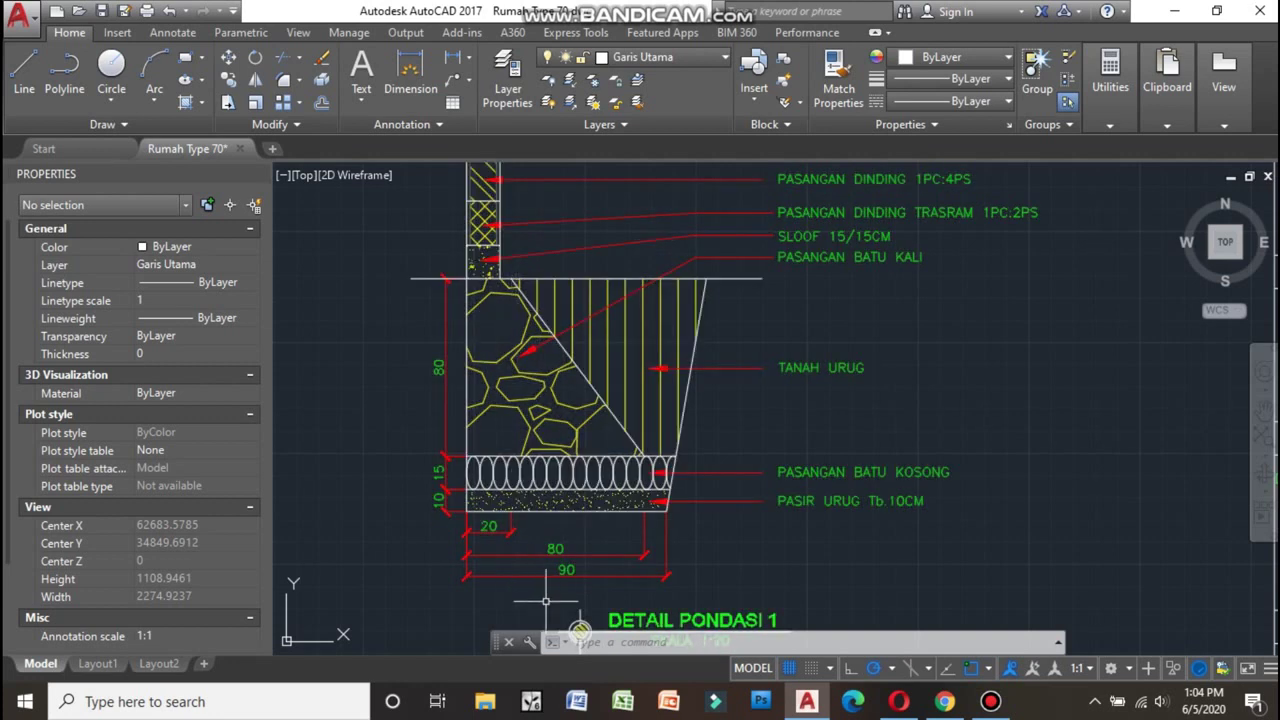
scroll(698, 447, down, 1)
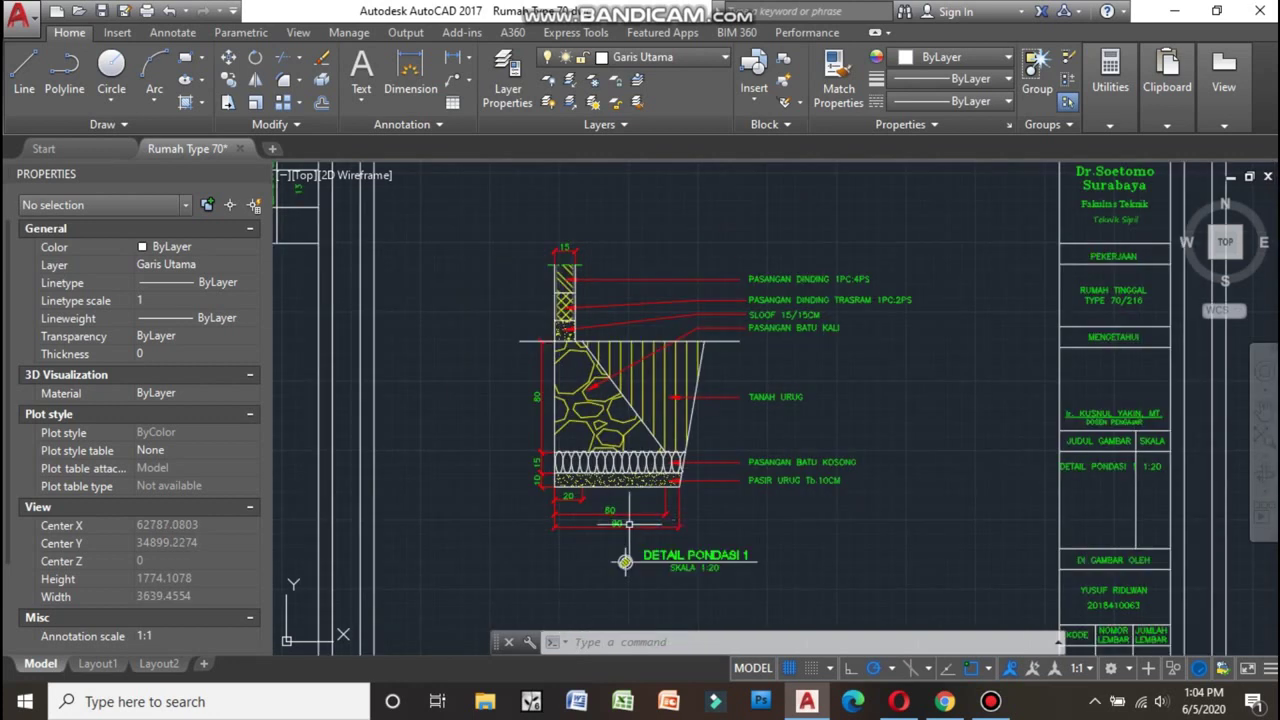
scroll(628, 523, up, 2)
scroll(674, 502, down, 2)
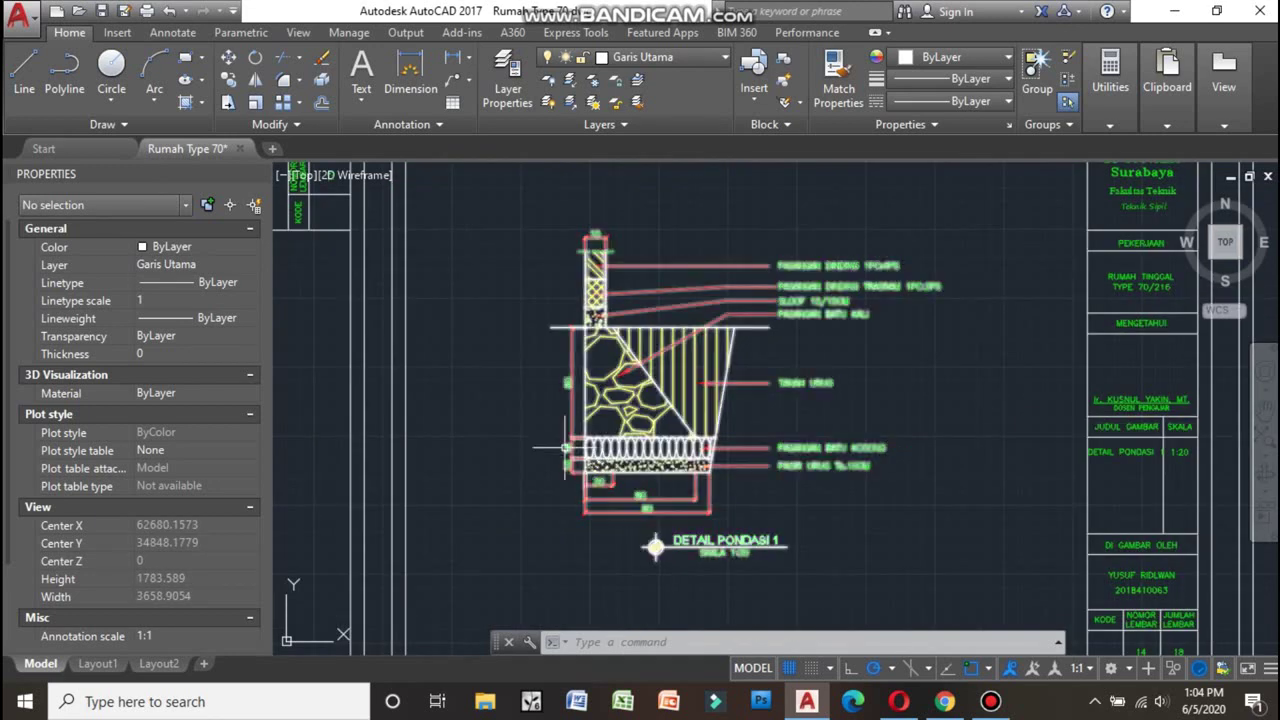
scroll(560, 443, up, 1)
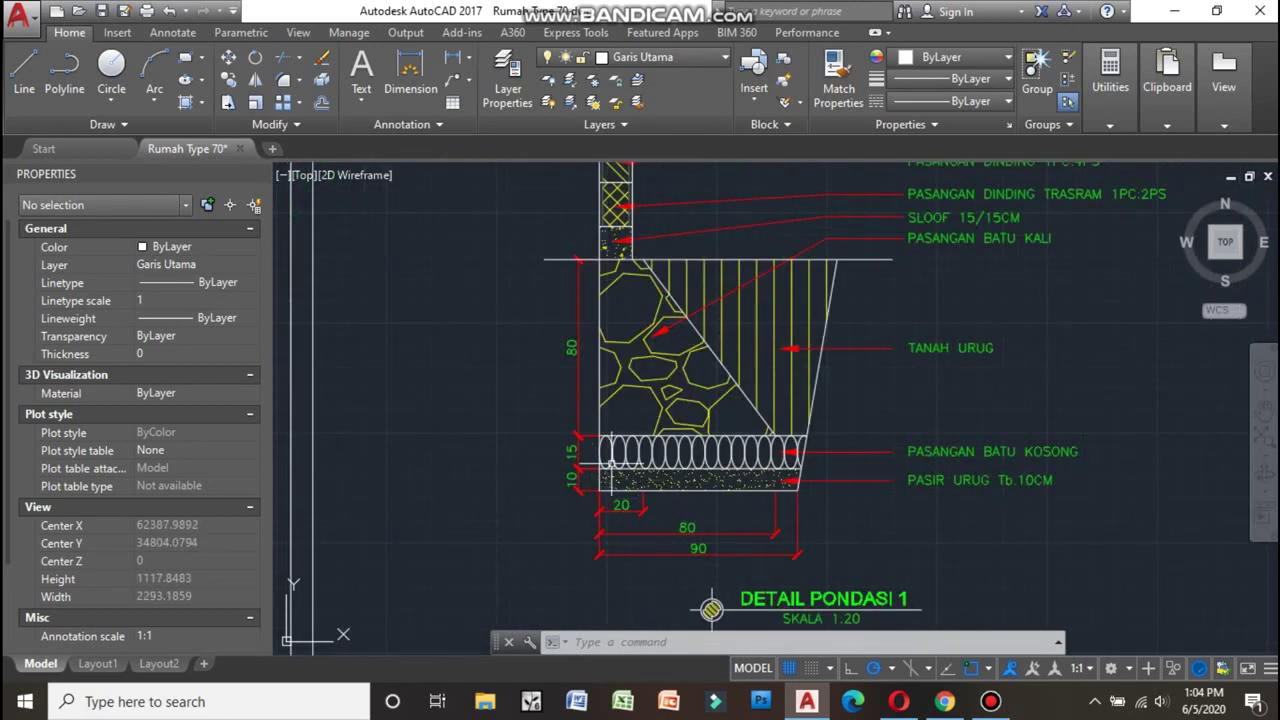
- Recentre the detail to show the top of the foundation wall and title block
middle_drag(610, 461, 563, 450)
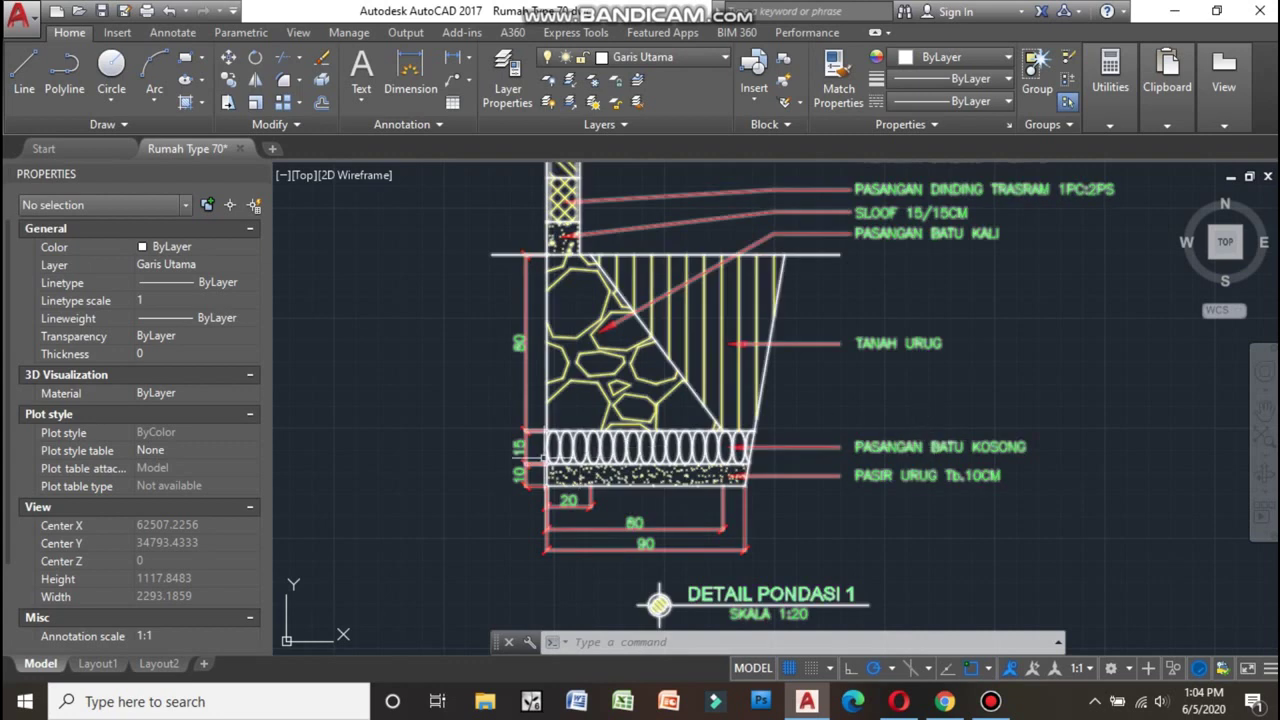
middle_drag(623, 329, 617, 407)
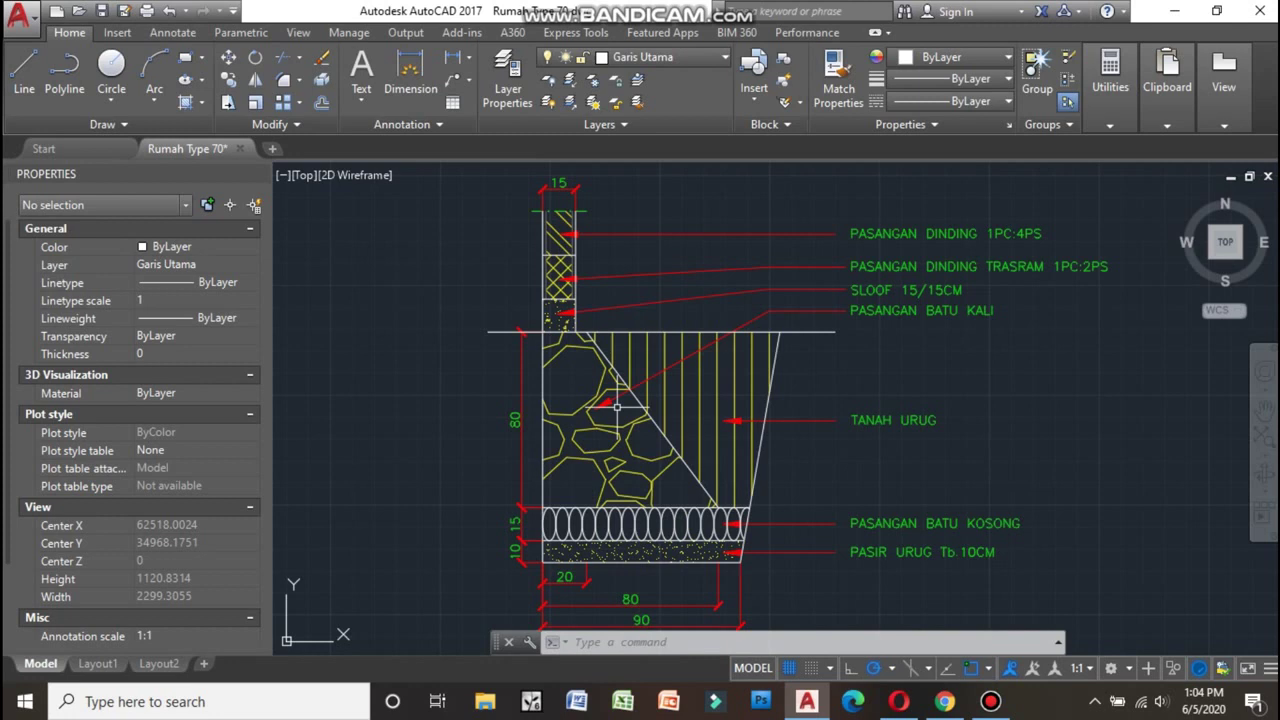
scroll(617, 407, down, 2)
scroll(640, 390, down, 2)
scroll(698, 353, up, 2)
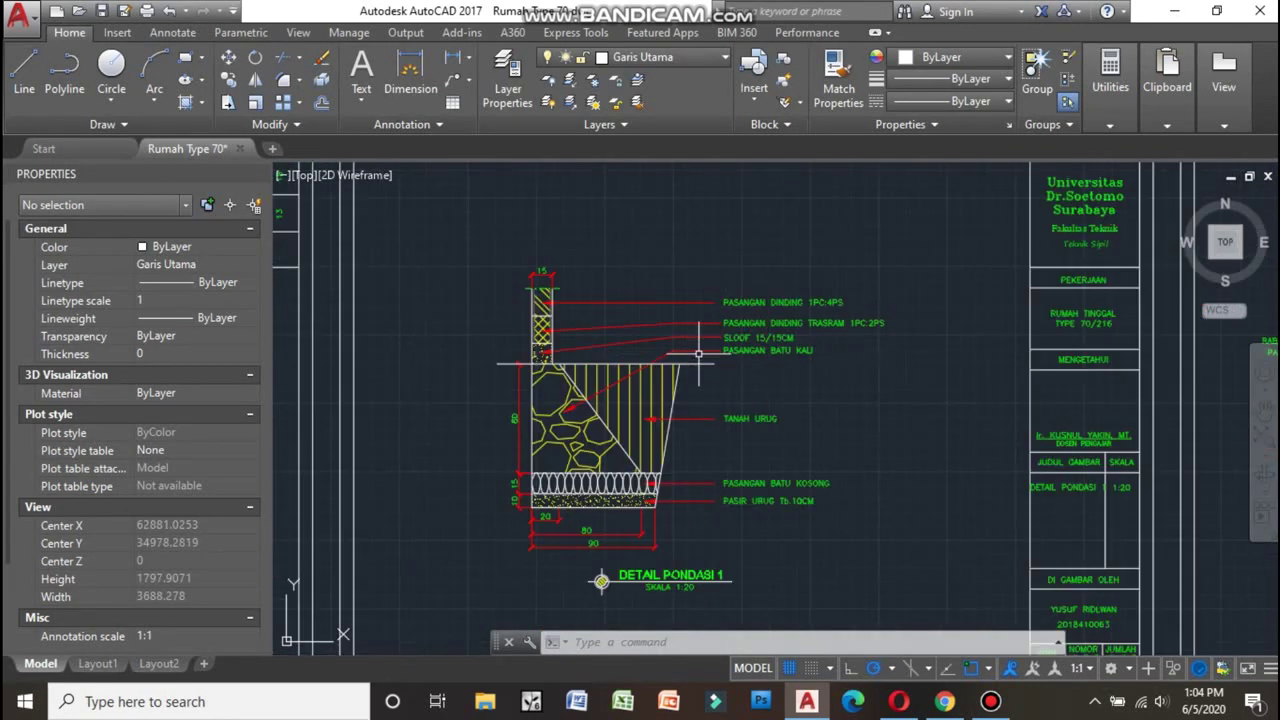
scroll(684, 317, up, 2)
scroll(465, 335, up, 2)
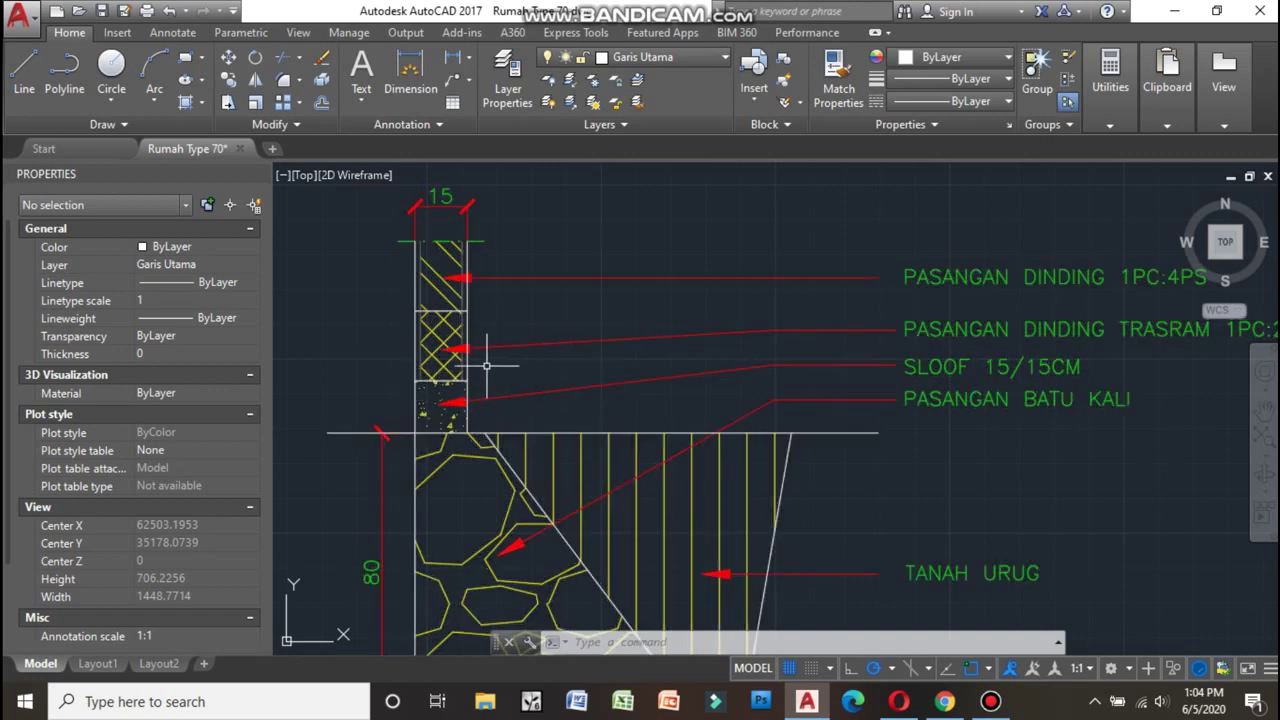
- Zoom out and move over to the DETAIL PONDASI 2 sheet
scroll(486, 366, down, 6)
scroll(486, 366, down, 6)
scroll(490, 360, up, 5)
scroll(495, 355, up, 1)
scroll(495, 355, up, 2)
scroll(489, 430, up, 2)
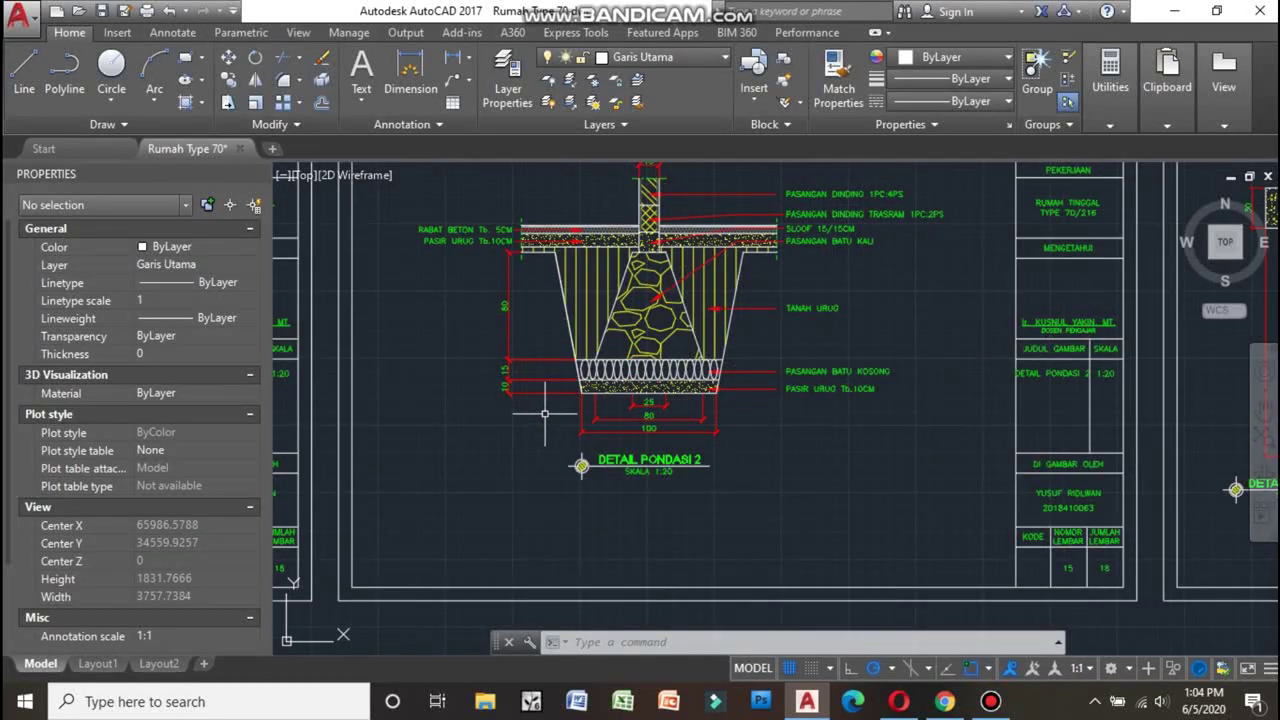
scroll(694, 341, up, 1)
scroll(700, 343, up, 1)
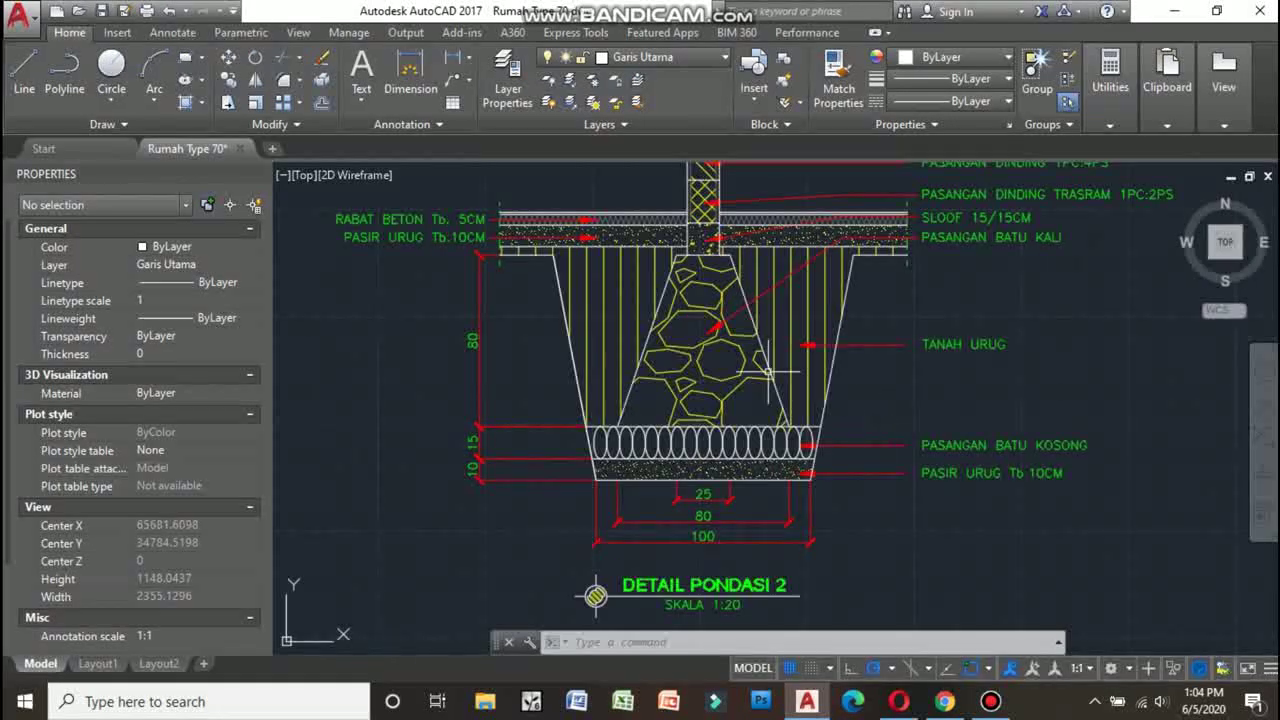
scroll(715, 347, up, 2)
scroll(715, 347, down, 5)
scroll(480, 345, up, 3)
scroll(431, 294, up, 4)
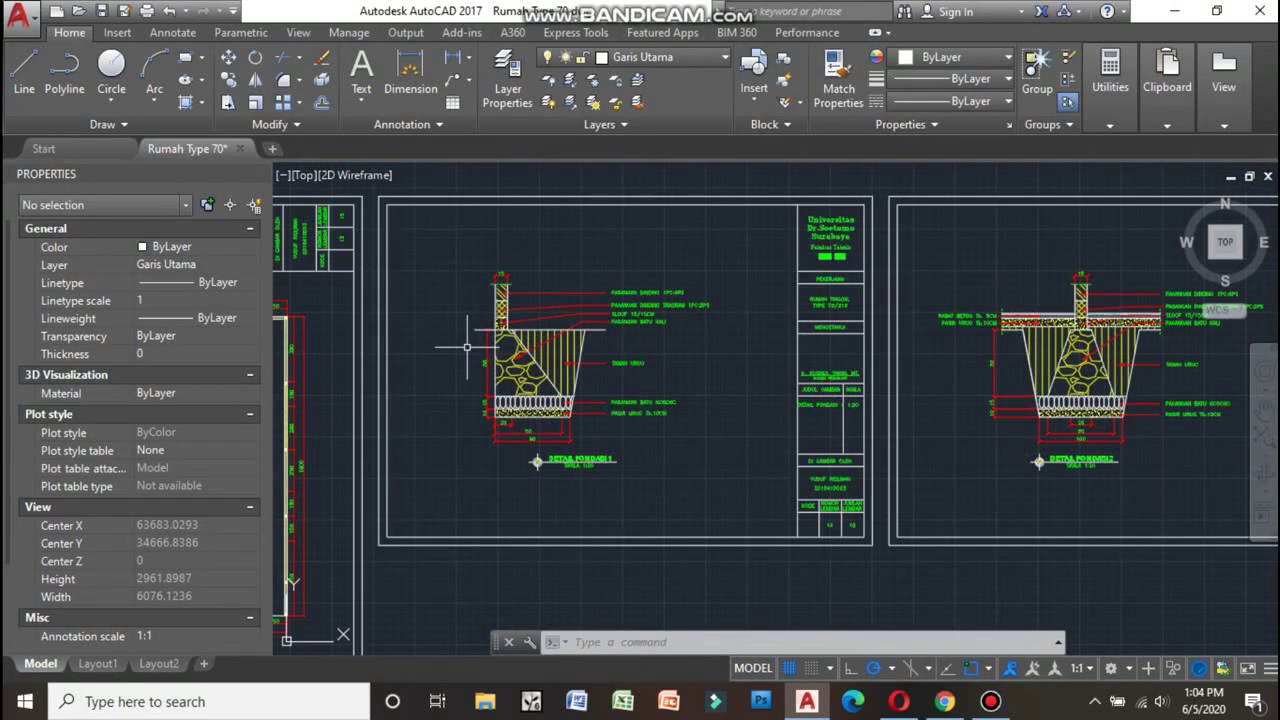
scroll(467, 347, up, 2)
scroll(467, 347, up, 2)
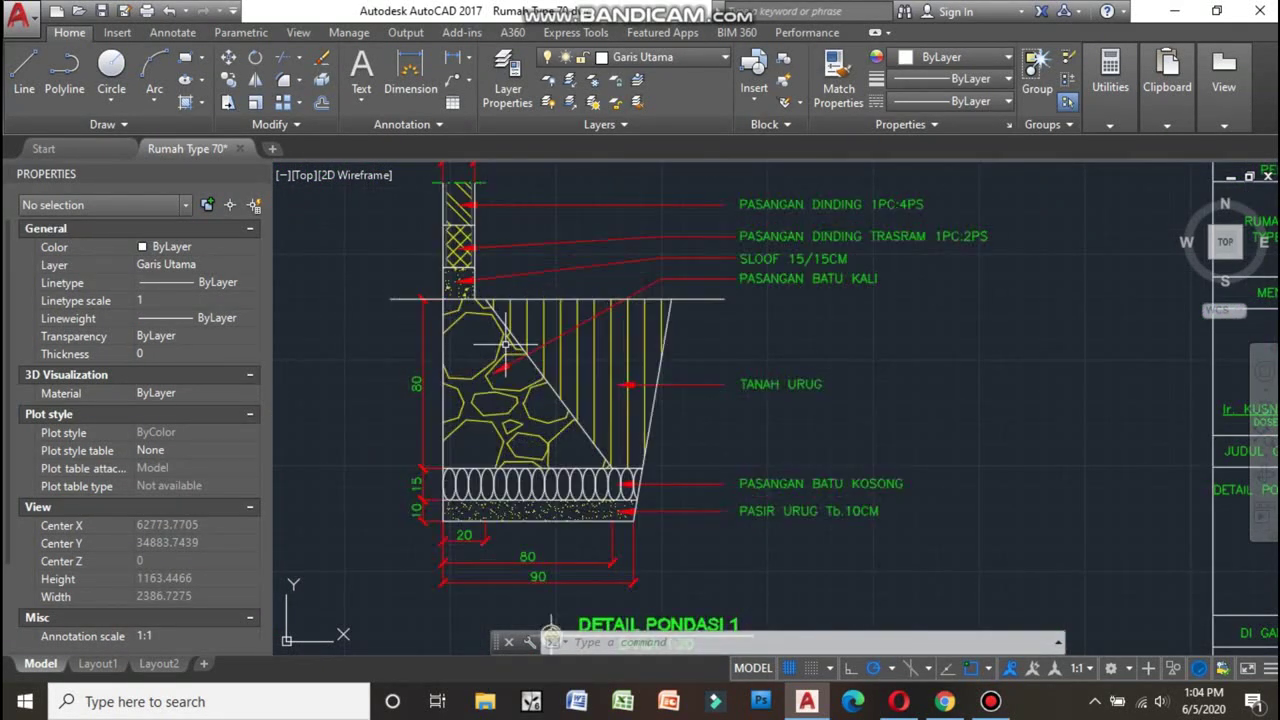
scroll(505, 345, down, 4)
scroll(505, 345, up, 2)
scroll(505, 345, up, 2)
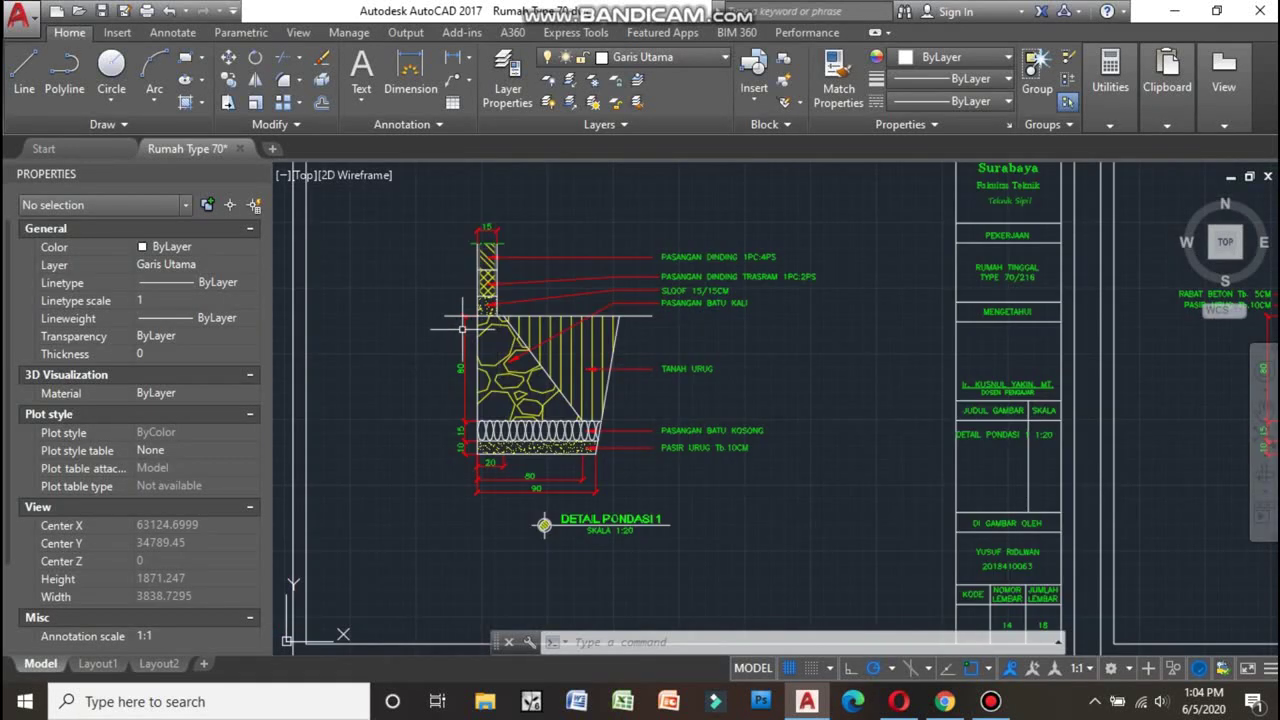
scroll(700, 385, down, 10)
scroll(634, 343, up, 3)
scroll(590, 350, up, 3)
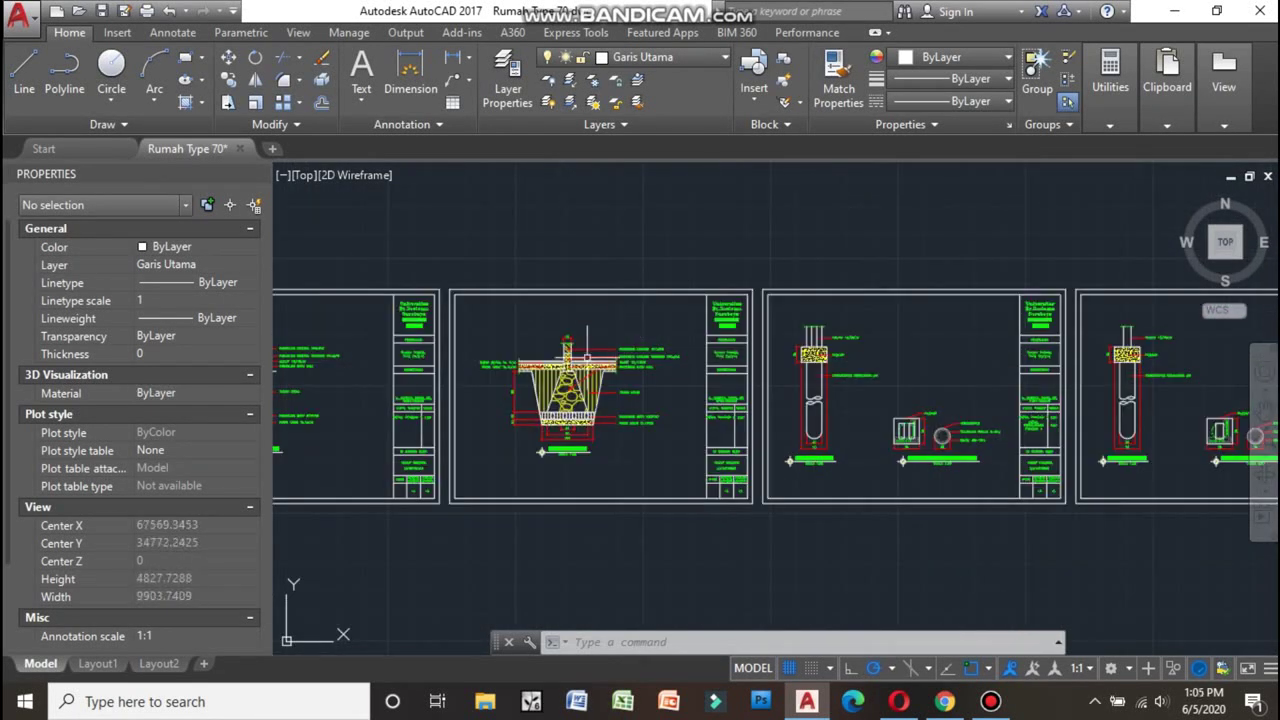
scroll(587, 355, up, 3)
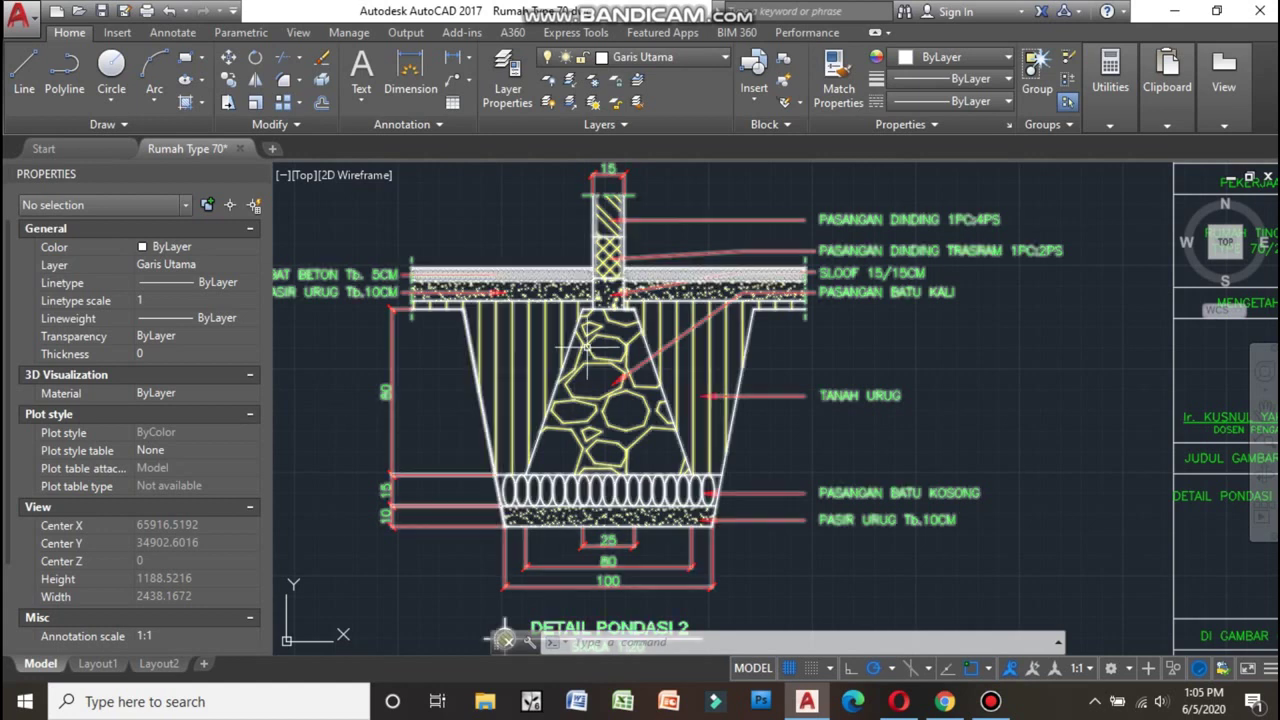
middle_drag(860, 390, 914, 440)
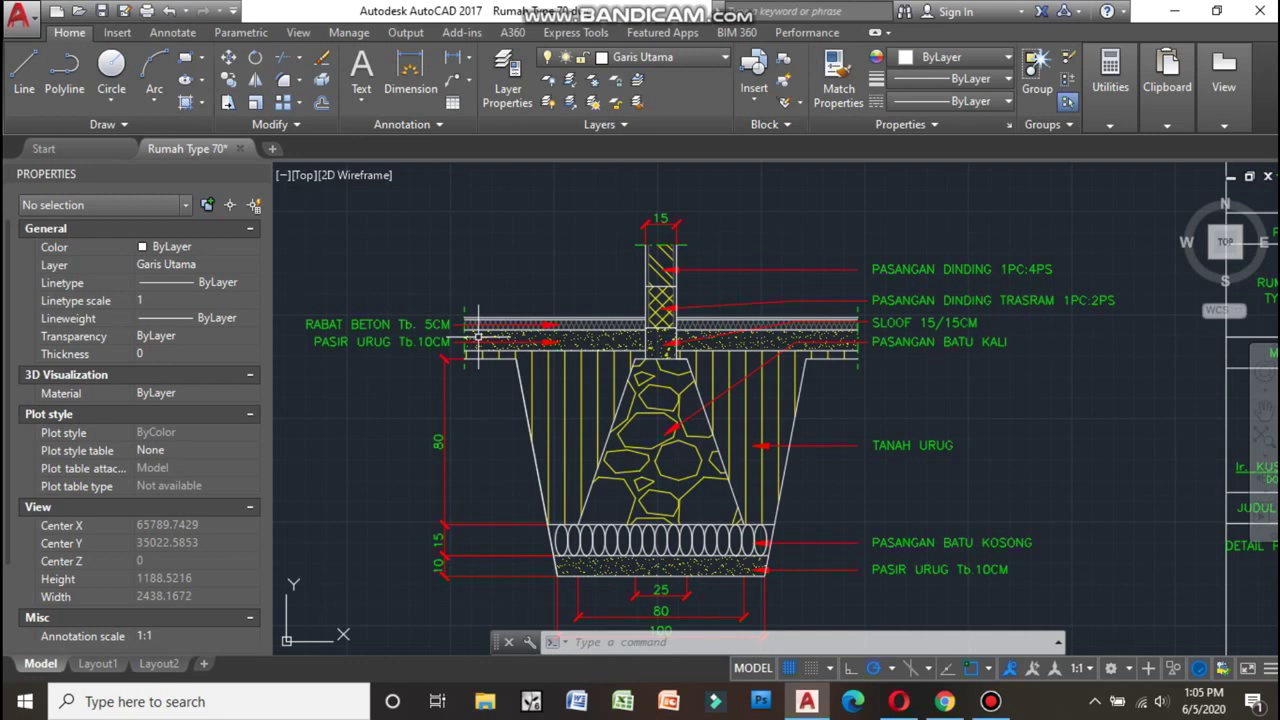
scroll(550, 340, up, 2)
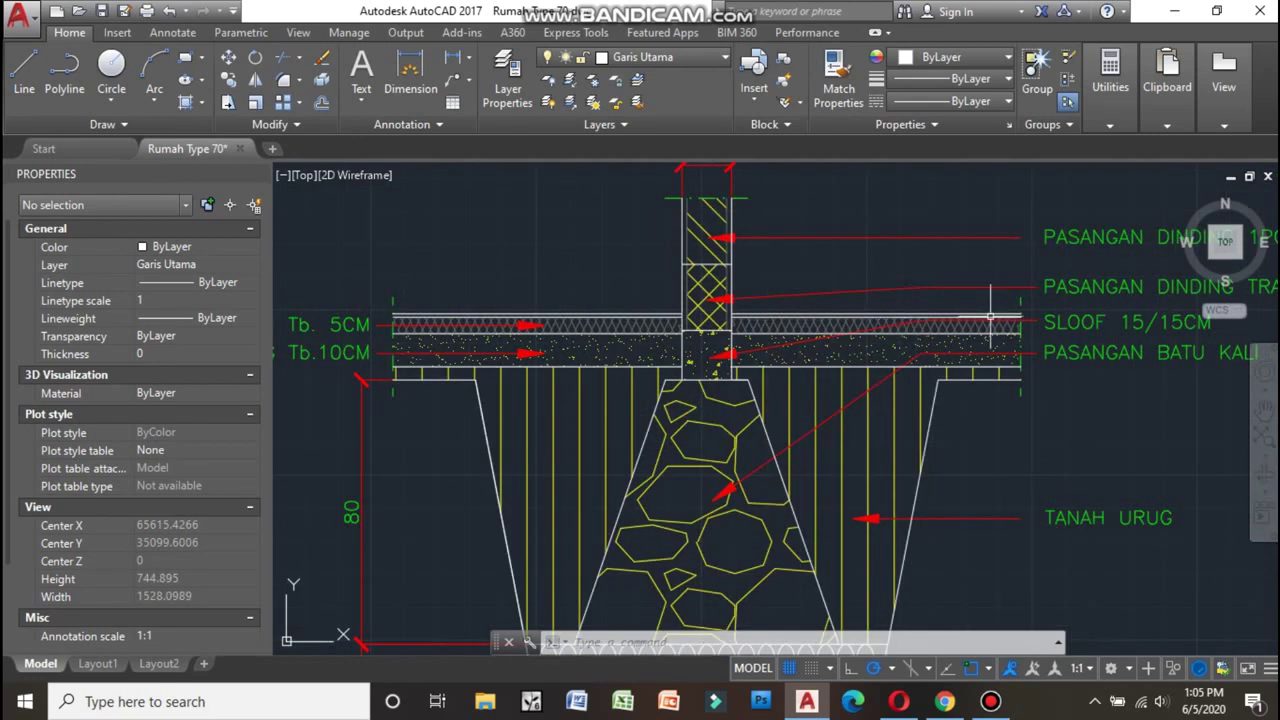
middle_drag(1100, 331, 950, 356)
scroll(371, 324, up, 2)
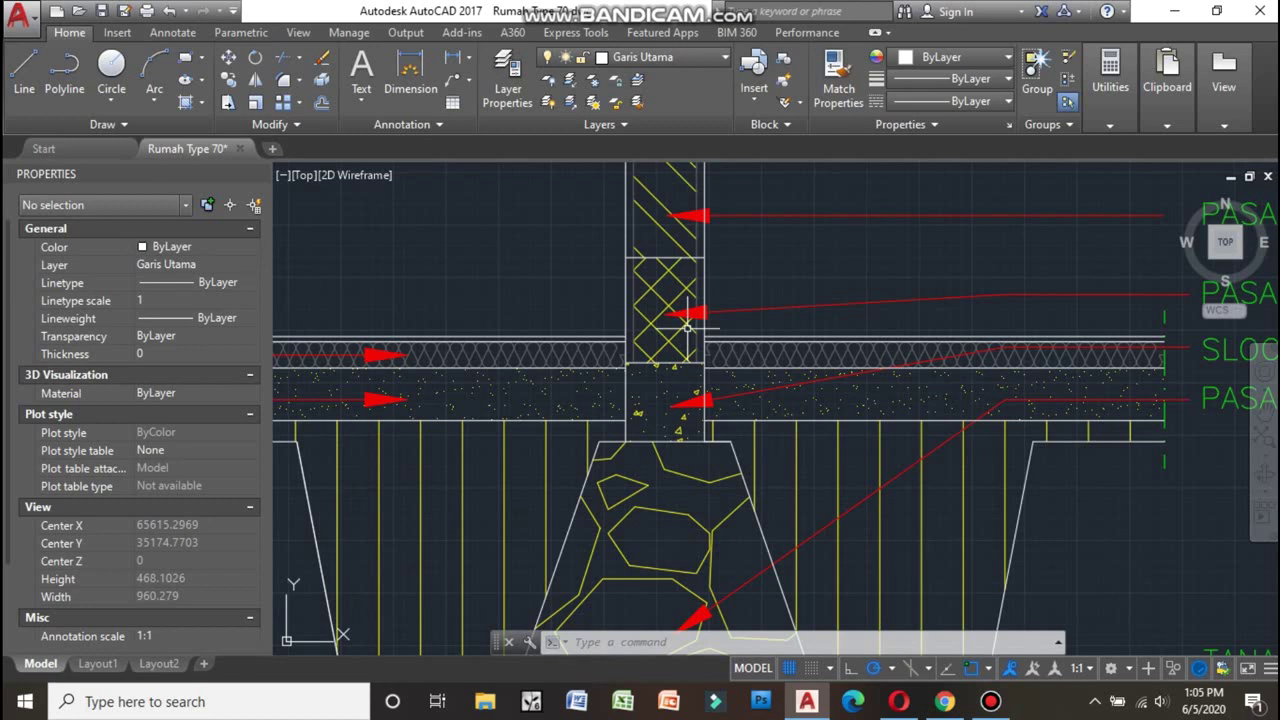
scroll(538, 325, down, 3)
scroll(538, 325, up, 3)
scroll(538, 325, down, 2)
scroll(545, 322, down, 1)
scroll(556, 320, down, 1)
scroll(557, 322, down, 1)
- Zoom in and out across the DETAIL PONDASI 3 pile section and PENULANGAN reinforcement detail
scroll(560, 325, up, 1)
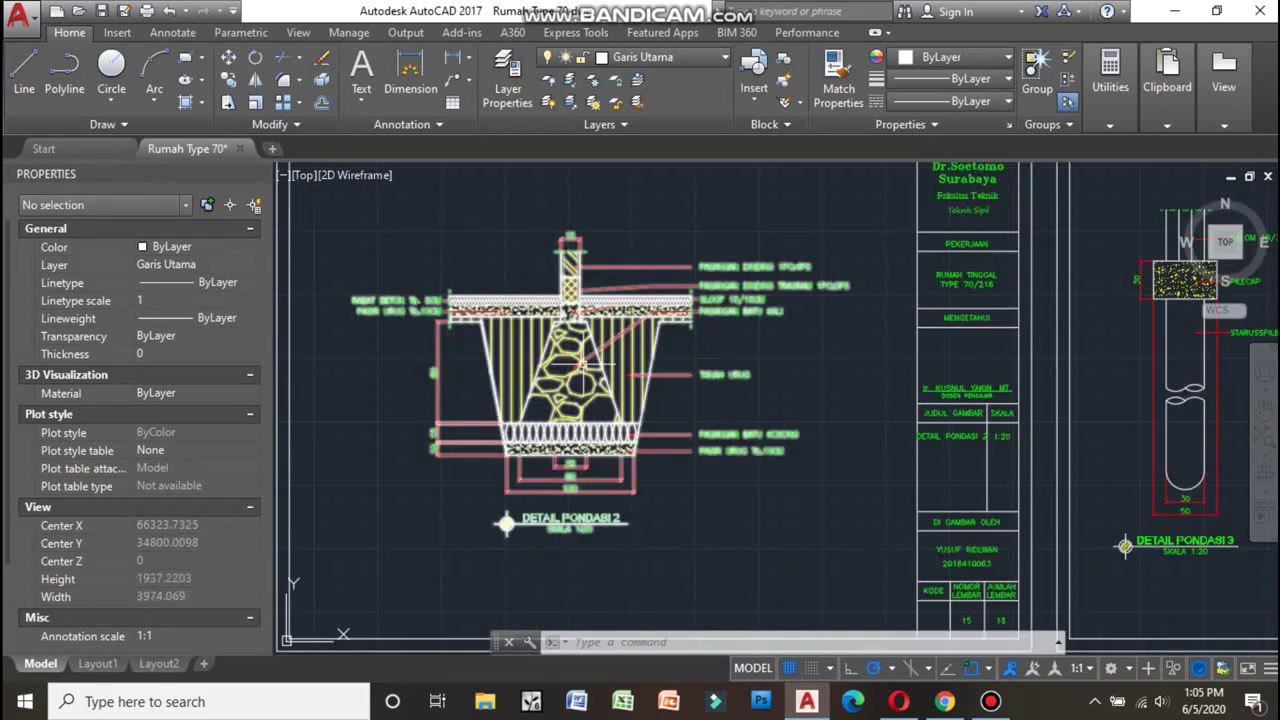
scroll(566, 330, down, 2)
scroll(874, 425, up, 6)
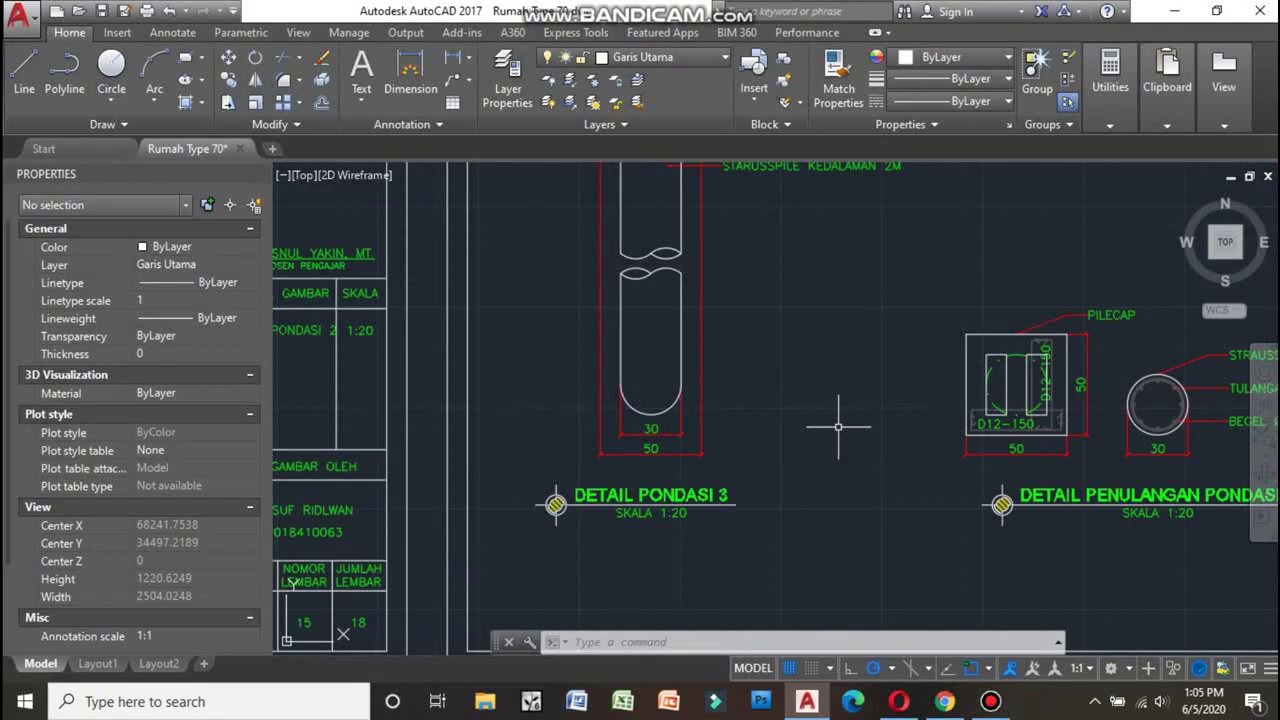
scroll(797, 428, down, 2)
scroll(797, 428, down, 2)
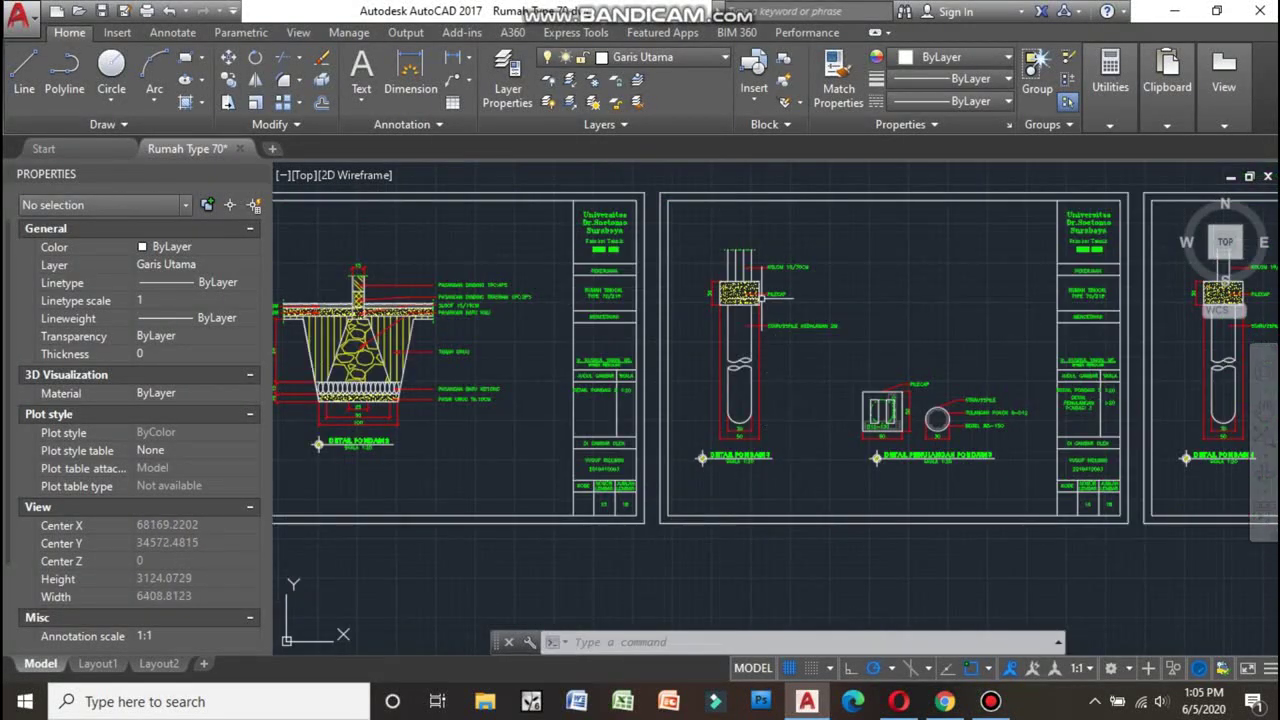
scroll(760, 276, up, 2)
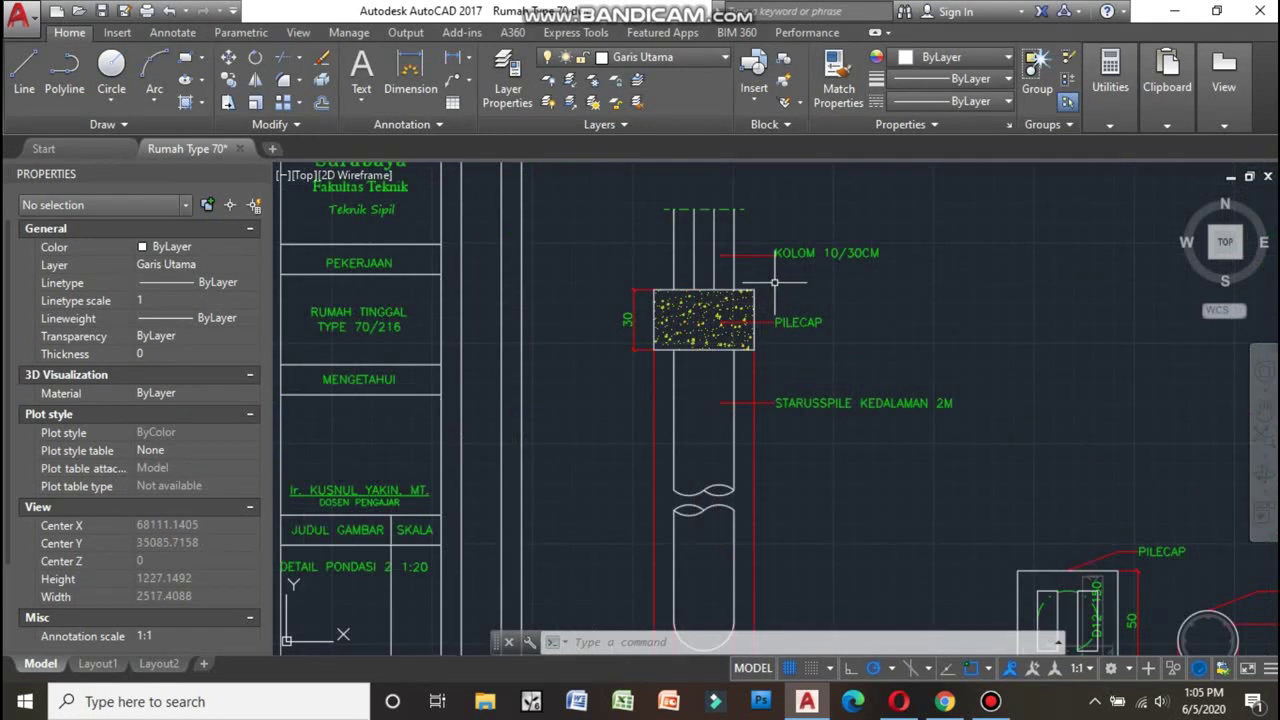
scroll(775, 283, down, 1)
scroll(785, 277, down, 1)
scroll(764, 346, up, 1)
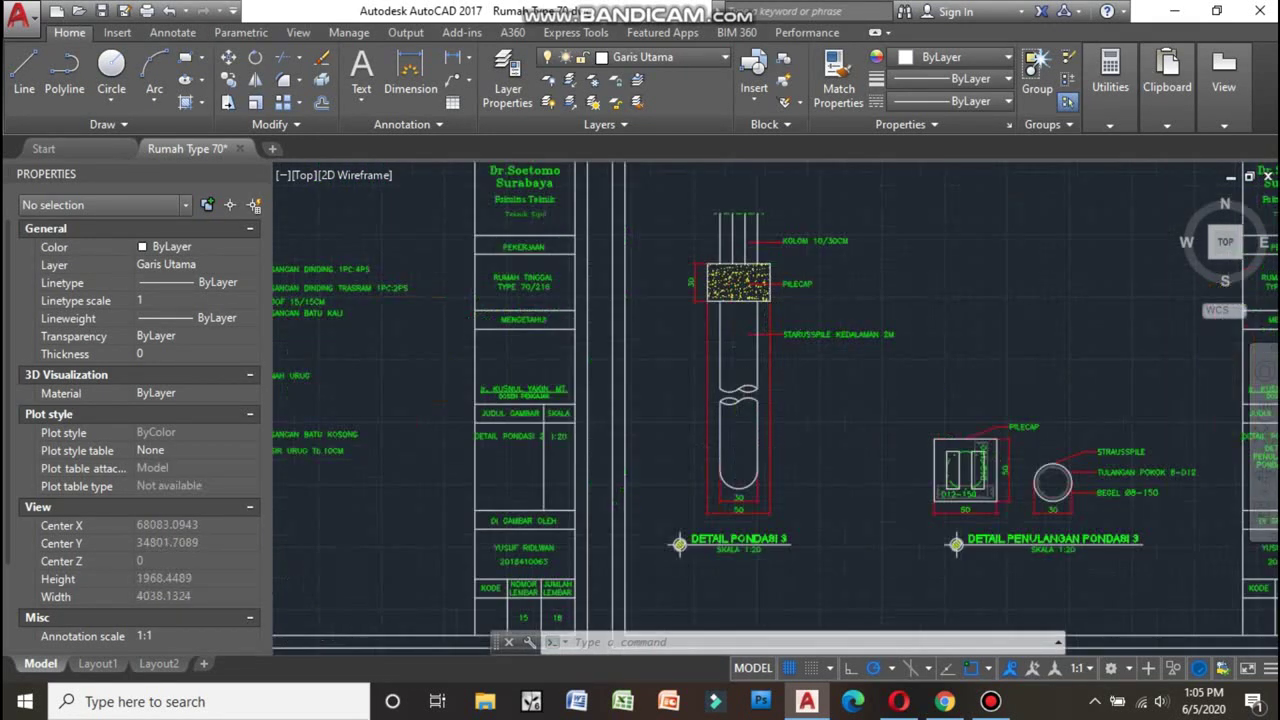
scroll(735, 444, up, 1)
scroll(735, 444, down, 1)
scroll(725, 330, down, 1)
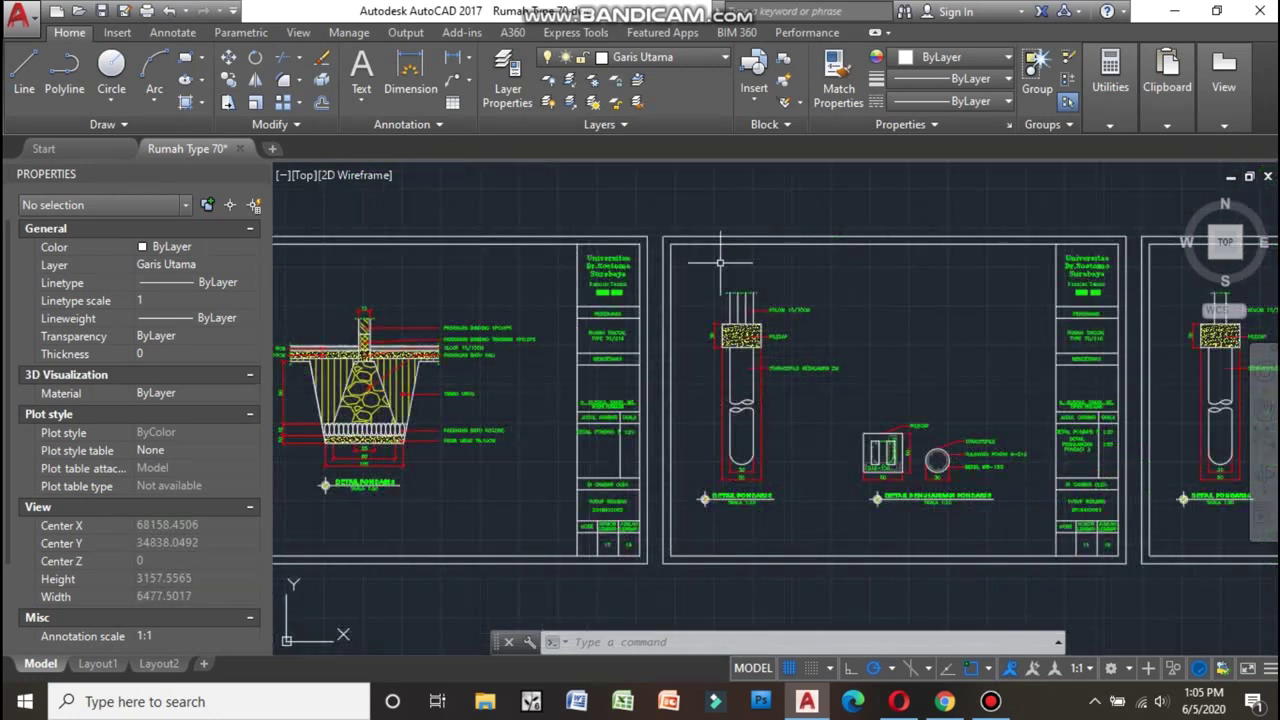
scroll(760, 337, up, 1)
- Pan right to the DETAIL PONDASI 4 sheet and zoom around its strauss pile section
mouse_move(760, 337)
middle_down()
mouse_move(702, 337)
mouse_move(488, 401)
middle_up()
scroll(525, 312, down, 3)
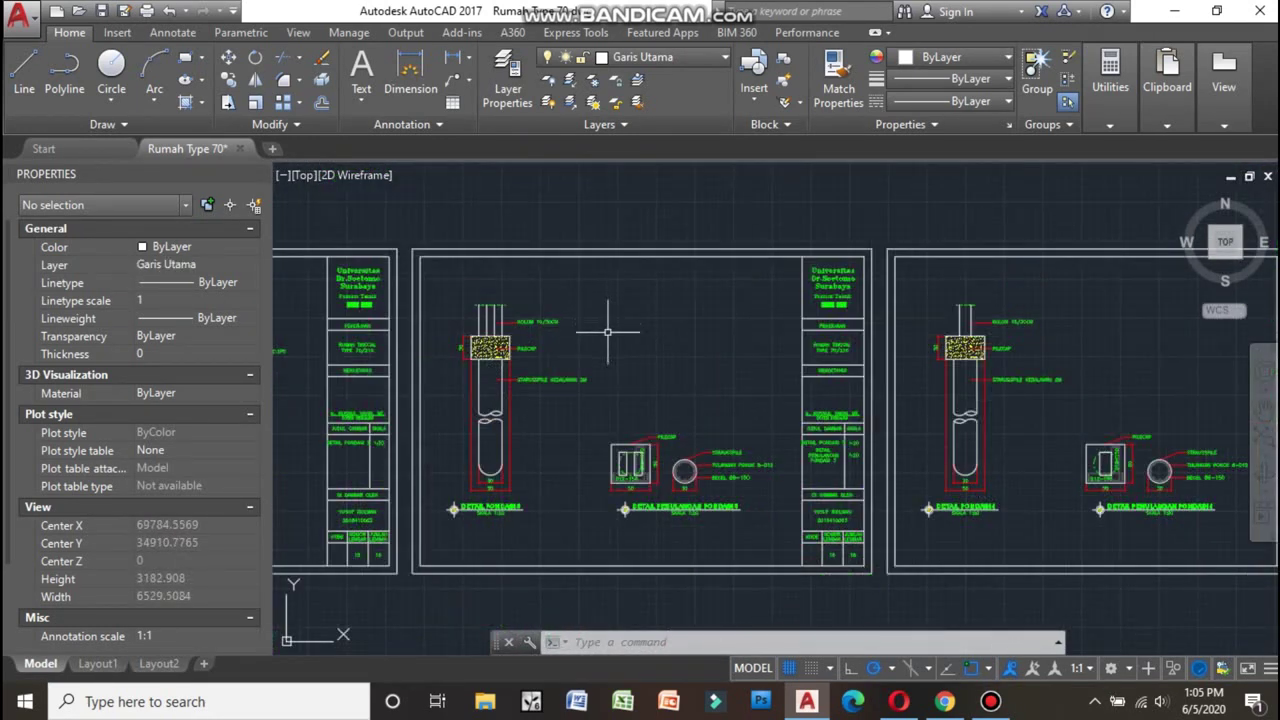
scroll(607, 331, down, 1)
scroll(600, 410, up, 3)
scroll(598, 421, up, 2)
scroll(598, 421, up, 2)
scroll(614, 410, down, 2)
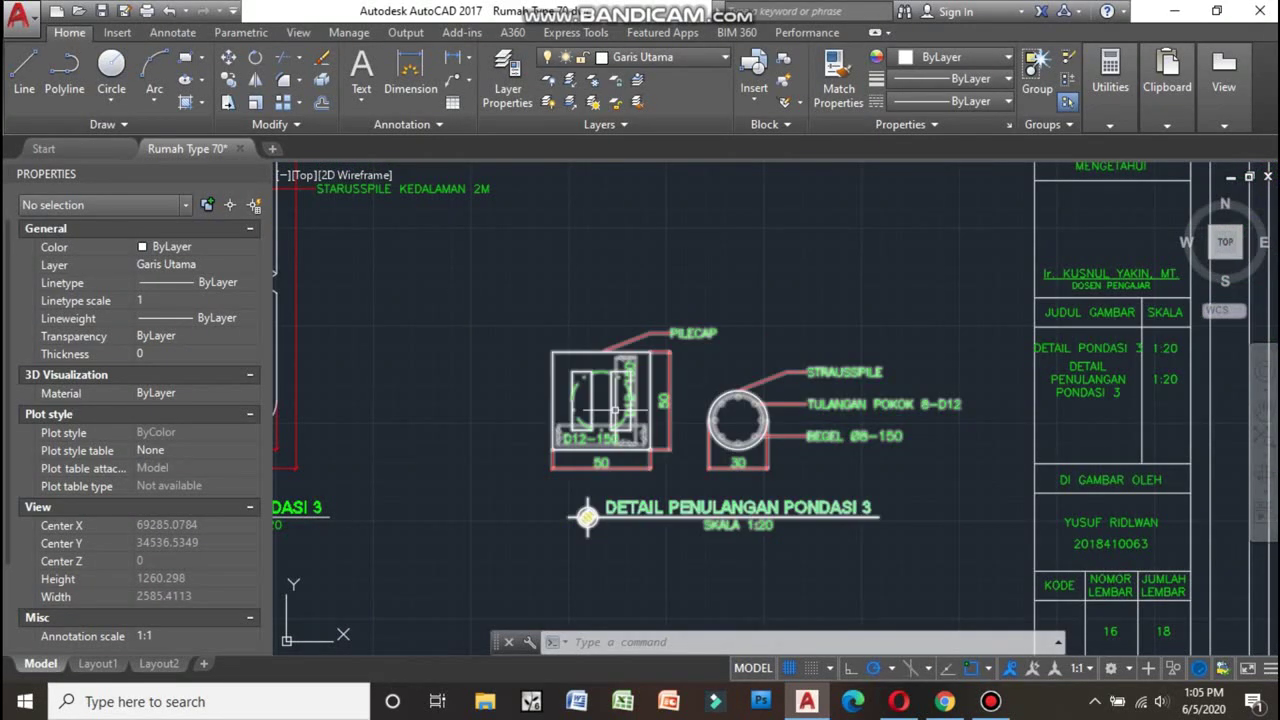
scroll(625, 405, up, 2)
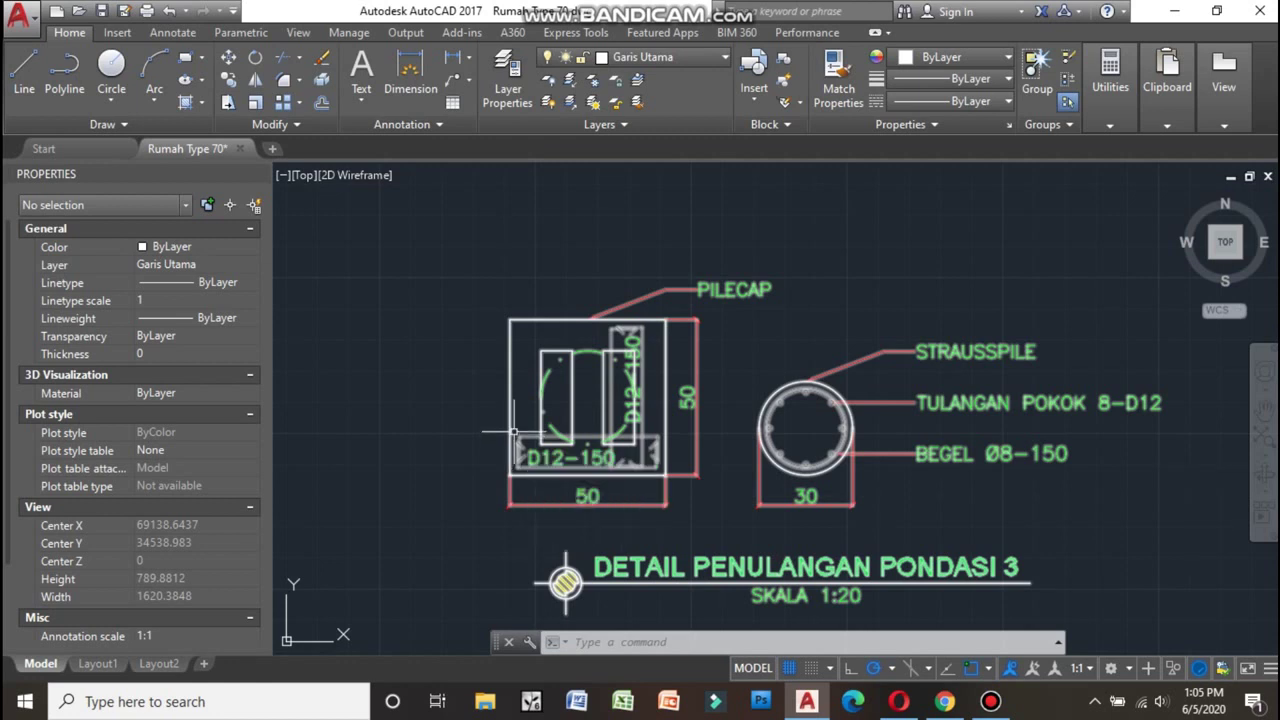
- Inspect DETAIL PENULANGAN PONDASI 4 at SKALA 1:20 and the sheet's title block
scroll(515, 430, up, 1)
scroll(515, 430, down, 1)
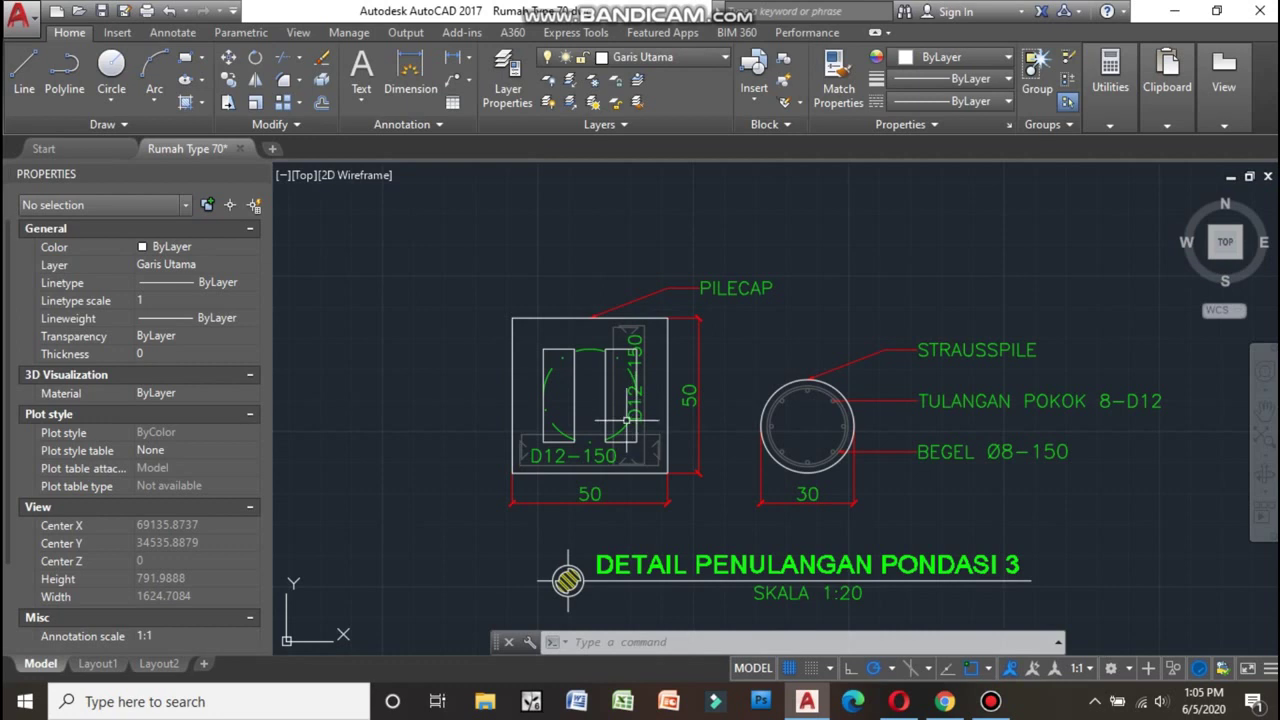
scroll(627, 418, down, 1)
scroll(878, 423, up, 1)
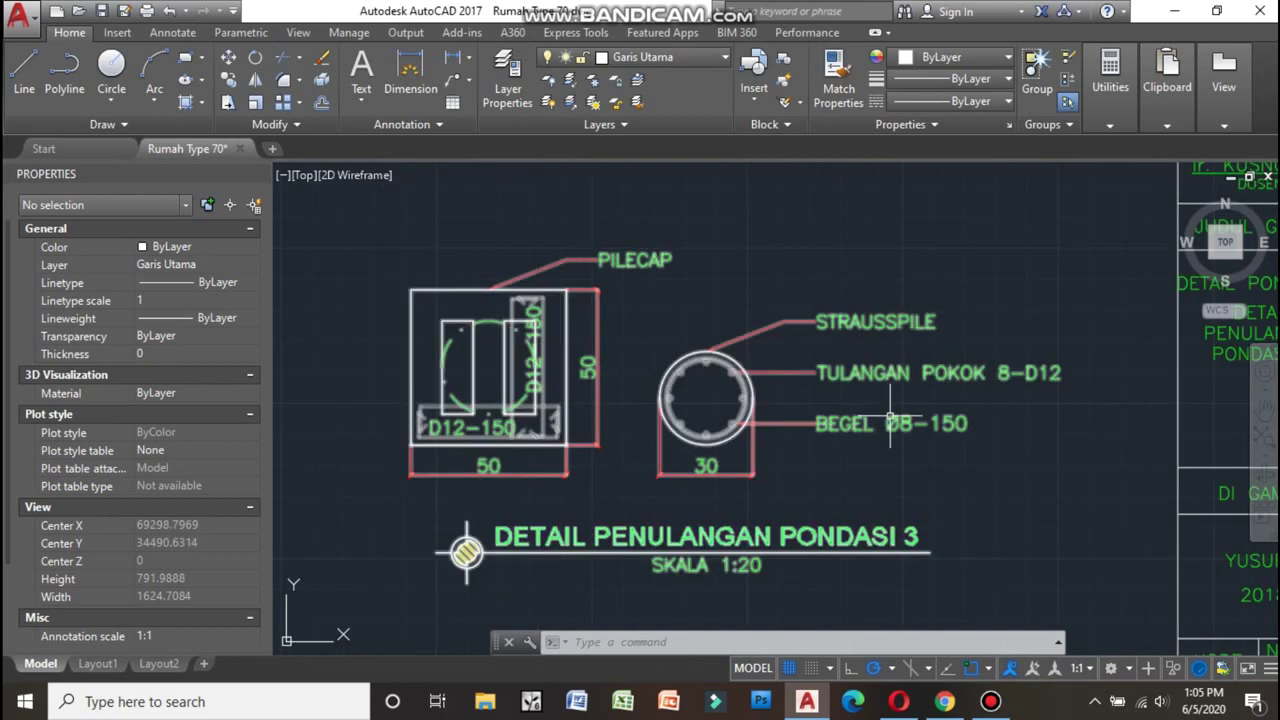
middle_drag(877, 424, 515, 376)
scroll(685, 404, down, 4)
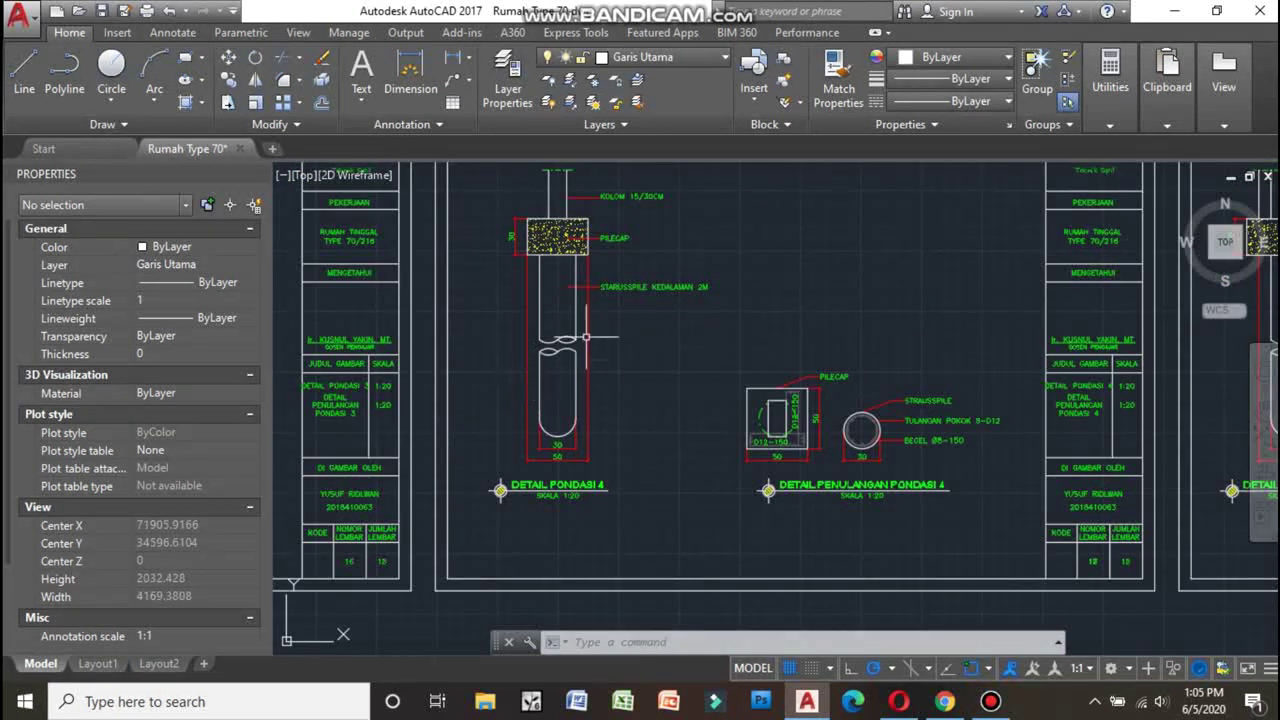
- Zoom in and out over the Detail Pondasi 4 and 5 sheets, nudging the Pondasi 5 detail into view
scroll(608, 281, up, 2)
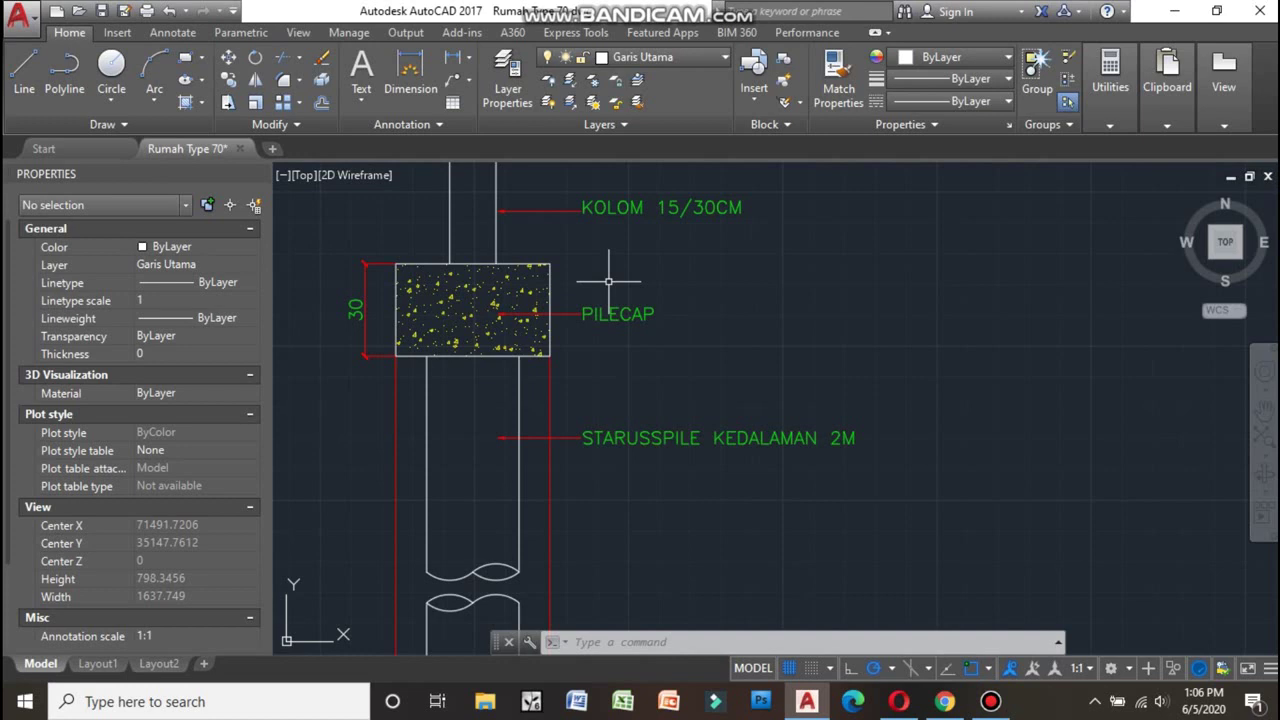
scroll(608, 281, down, 2)
scroll(822, 486, down, 2)
scroll(961, 555, up, 2)
scroll(961, 555, up, 1)
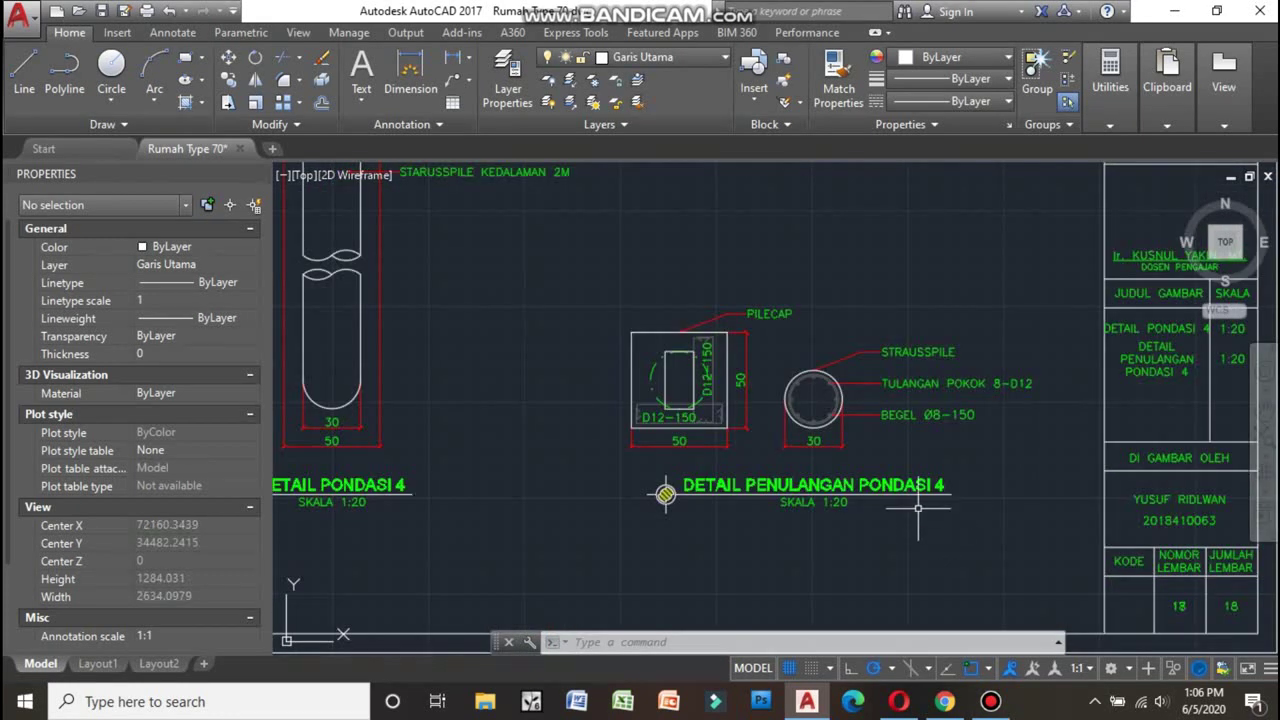
scroll(795, 458, down, 2)
scroll(775, 432, down, 3)
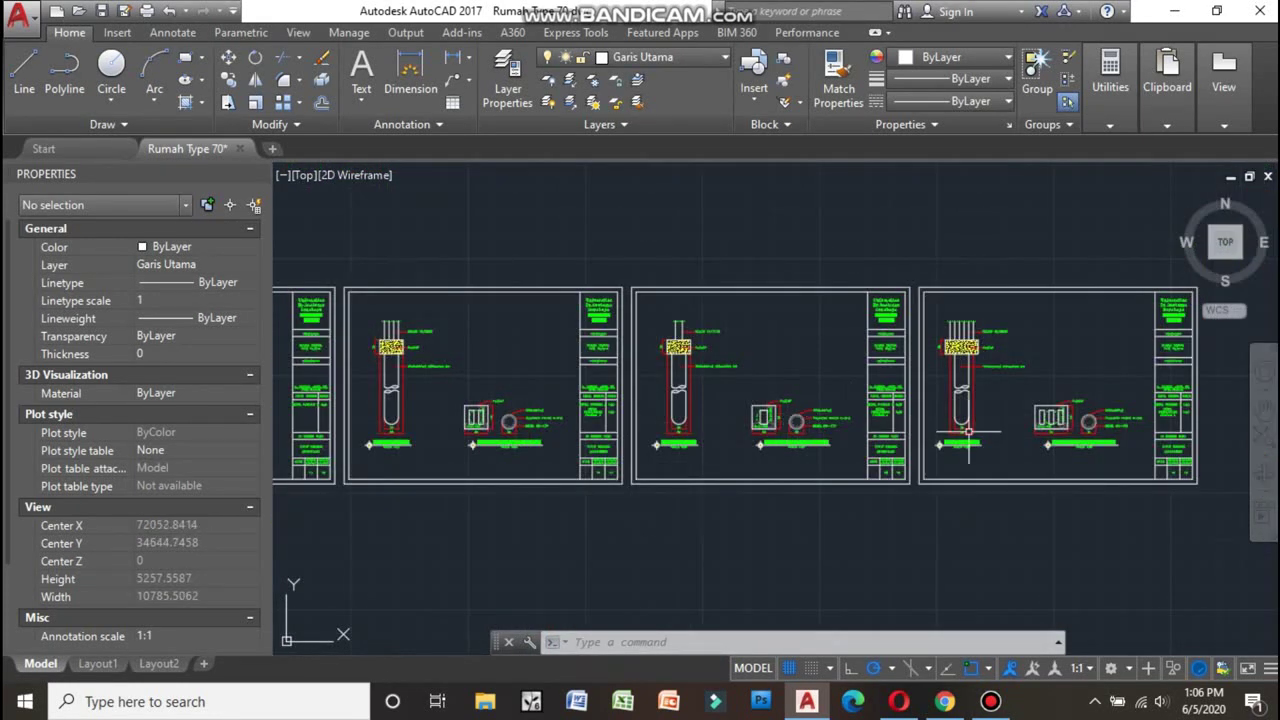
scroll(969, 432, up, 4)
scroll(843, 409, up, 1)
middle_drag(843, 409, 823, 406)
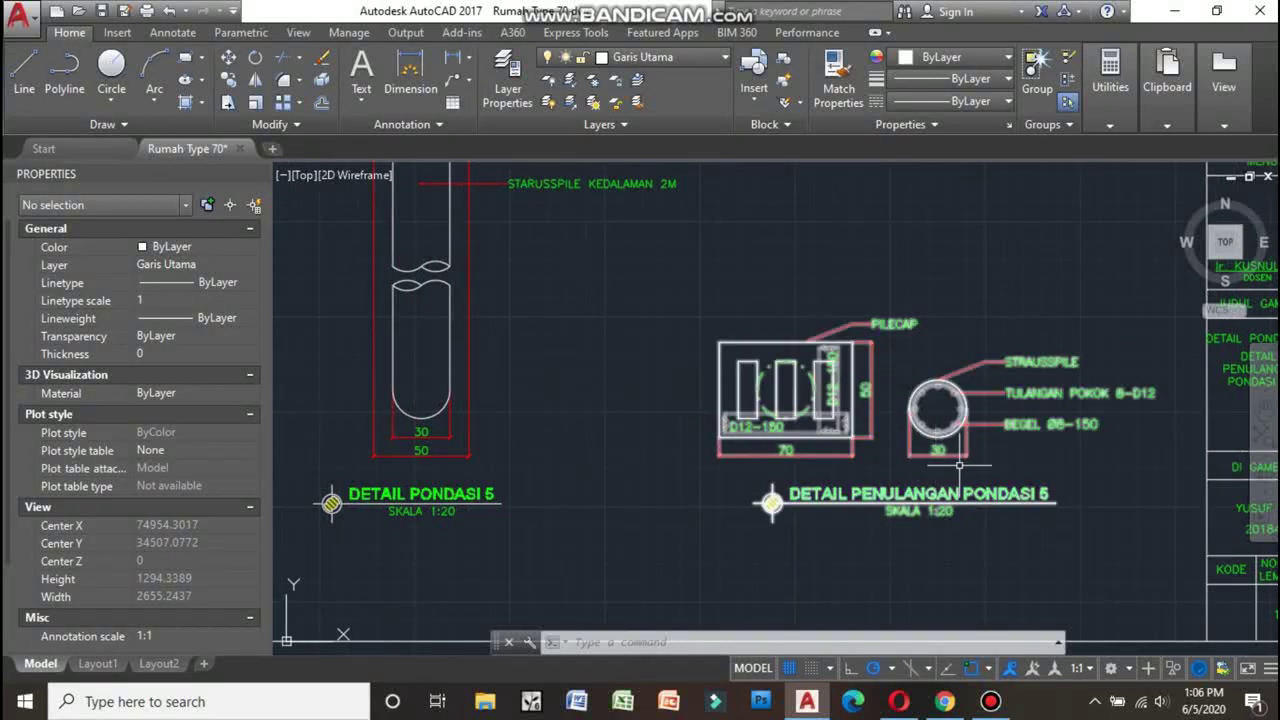
- Zoom back out to show the whole row of foundation detail sheets
scroll(959, 465, down, 5)
scroll(920, 446, up, 5)
scroll(920, 446, down, 5)
scroll(787, 450, up, 5)
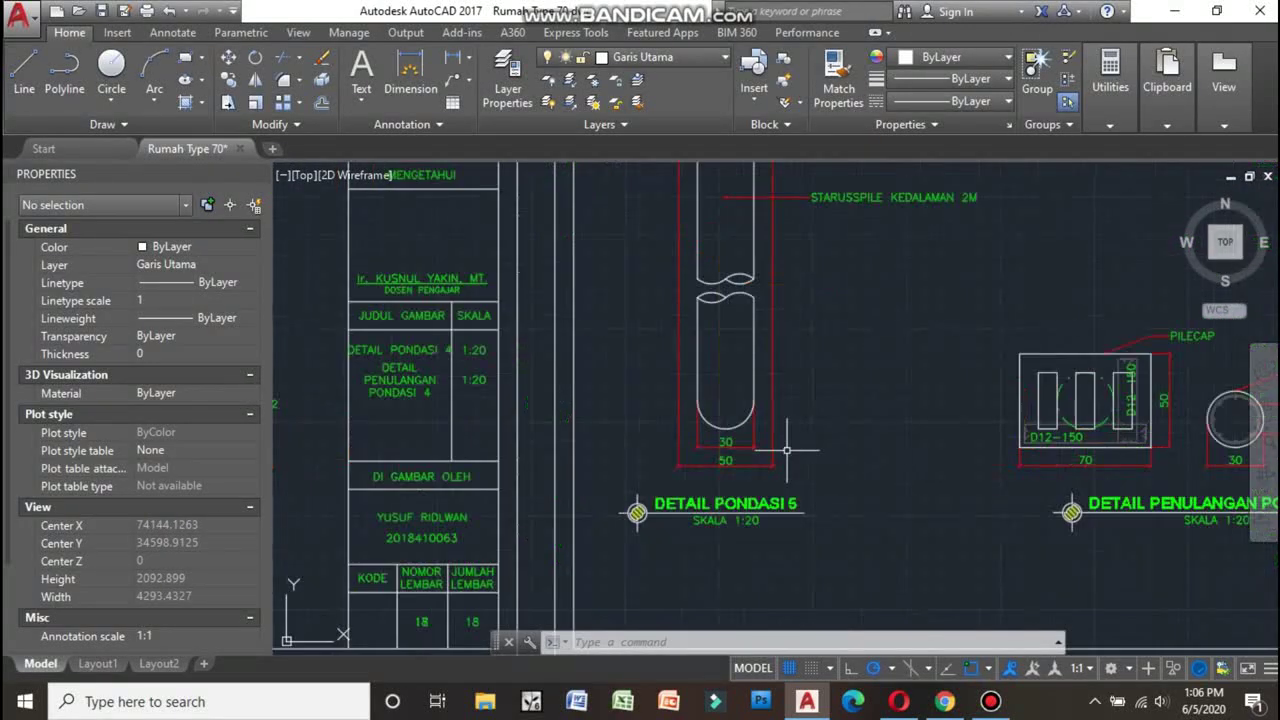
scroll(787, 381, down, 1)
scroll(795, 385, down, 3)
scroll(805, 385, down, 2)
scroll(820, 380, down, 3)
- Centre the last two foundation sheets and zoom in to see Detail Pondasi 4 completely
scroll(914, 357, up, 7)
scroll(920, 357, up, 2)
middle_drag(686, 286, 855, 344)
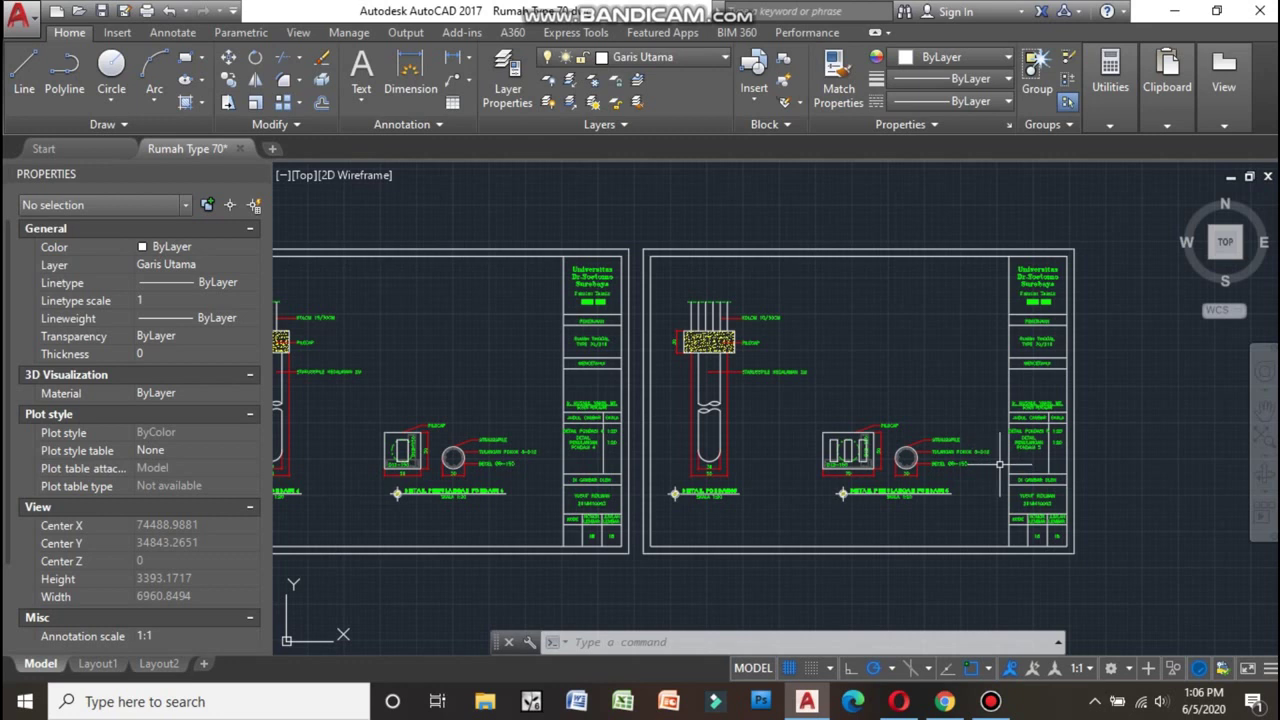
scroll(999, 464, up, 2)
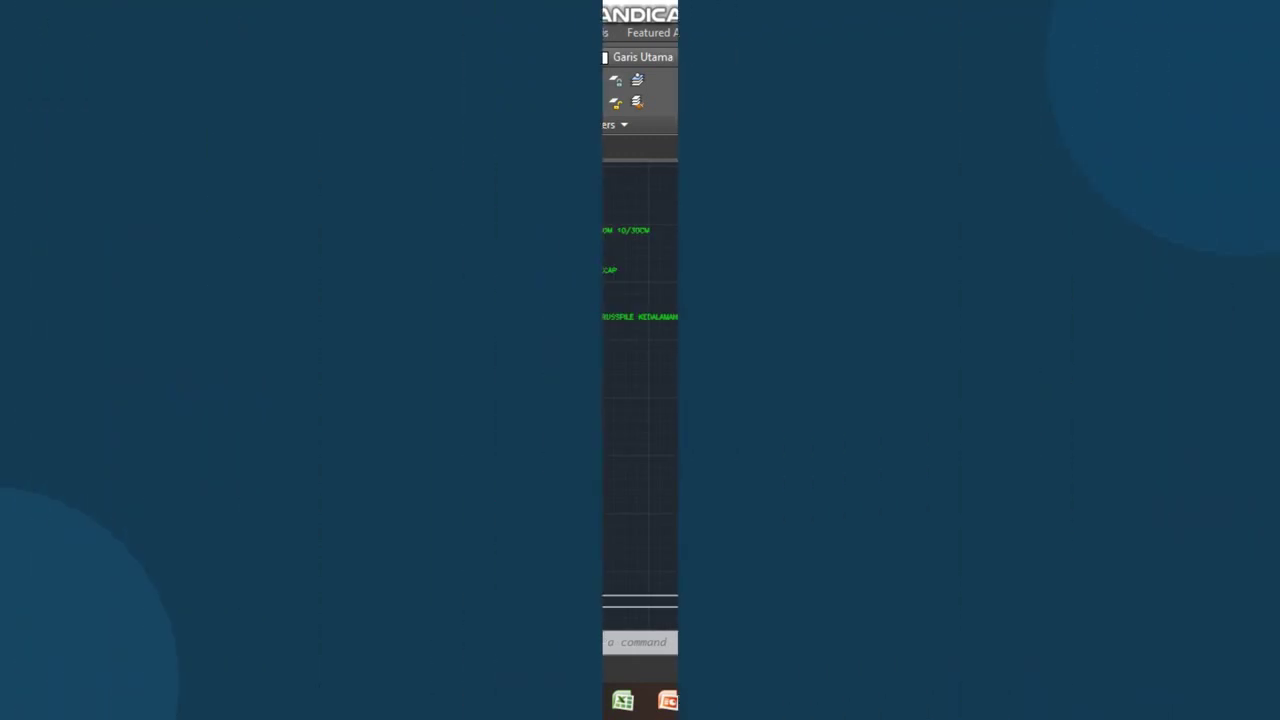